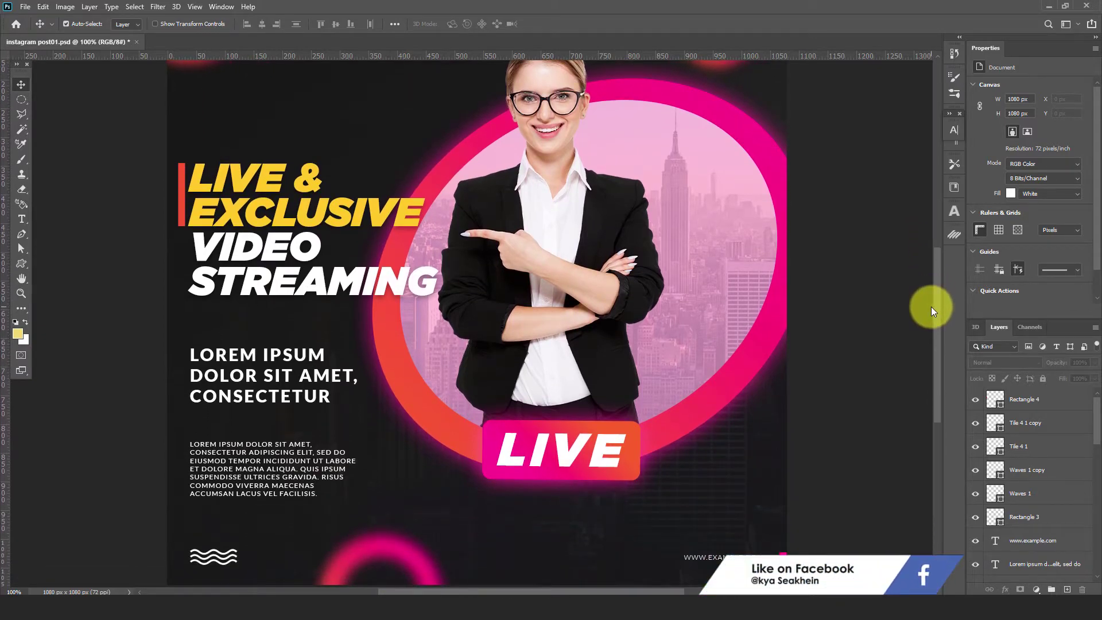
Step: Create a new web document of 1080 x 1080 pixels at 72 pixels/inch in RGB Color with artboards turned off
{"action": "left_click_drag", "start_coordinate": [931, 307], "coordinate": [929, 274]}
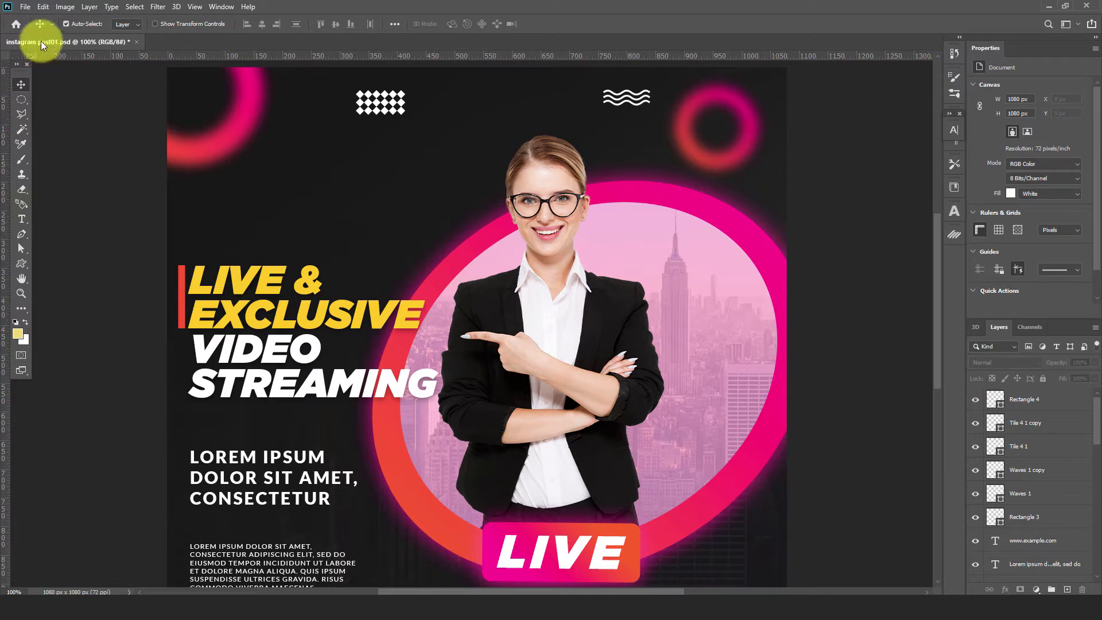
{"action": "left_click", "coordinate": [25, 7]}
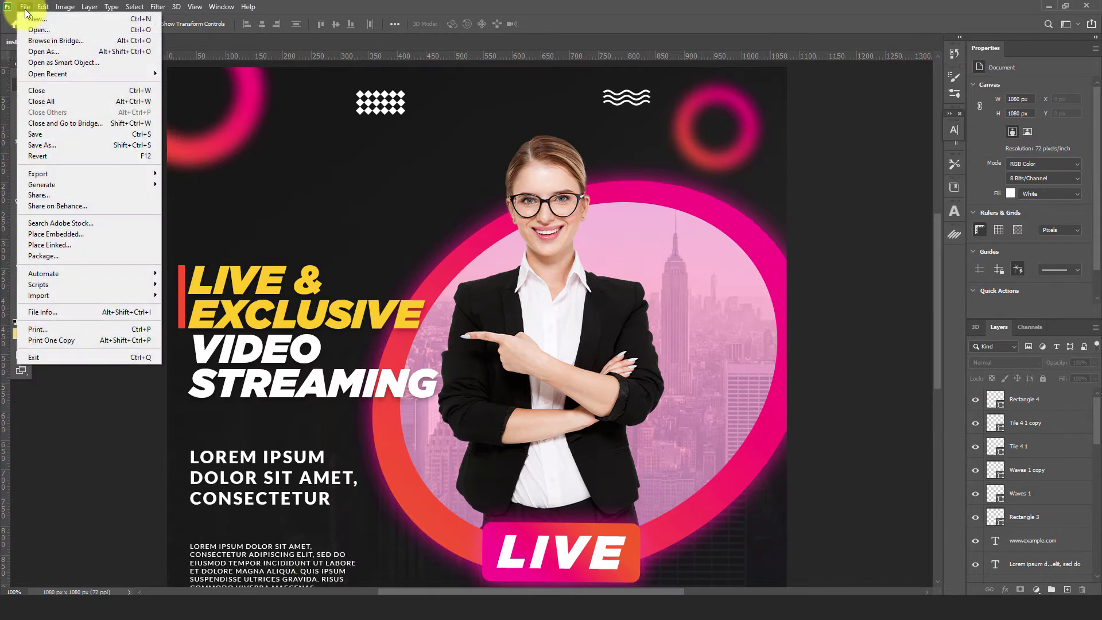
{"action": "left_click", "coordinate": [67, 22]}
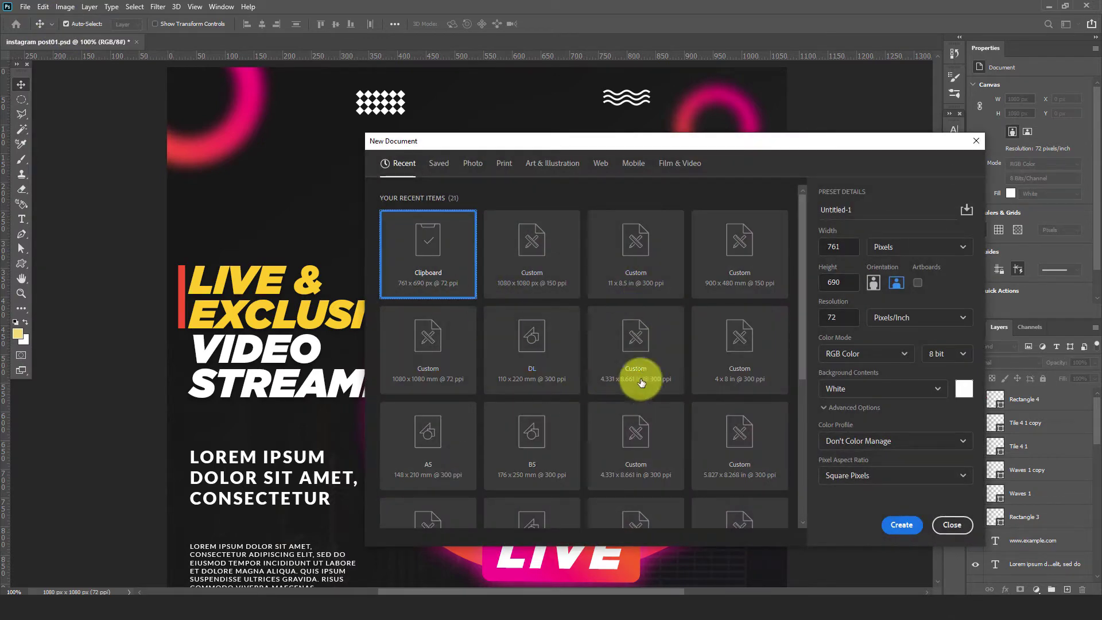
{"action": "left_click_drag", "start_coordinate": [642, 143], "coordinate": [585, 139]}
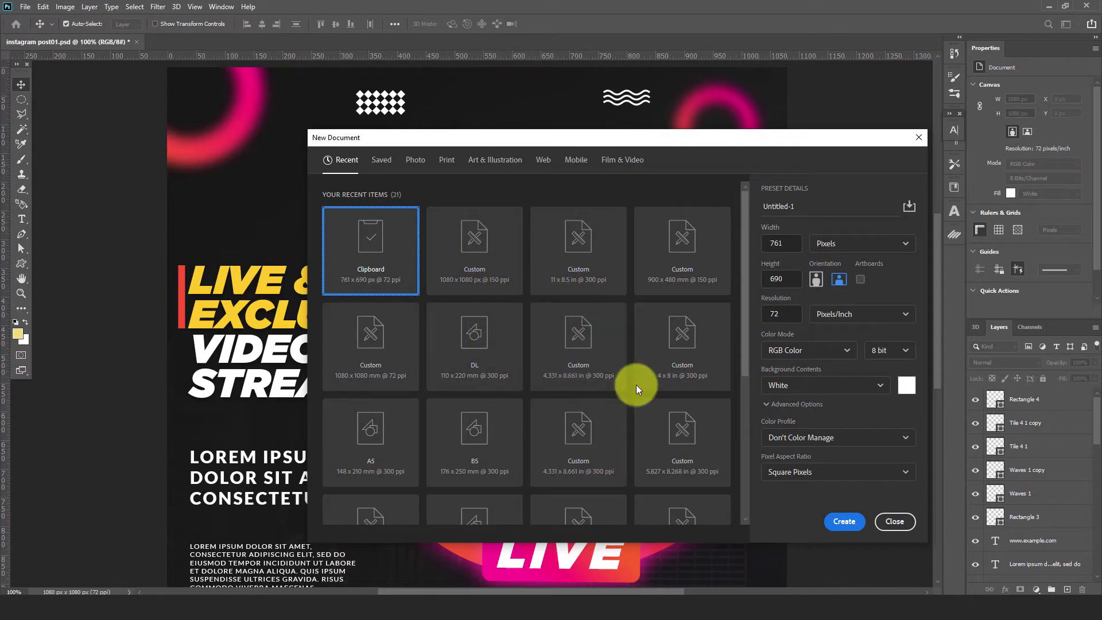
{"action": "left_click", "coordinate": [543, 163]}
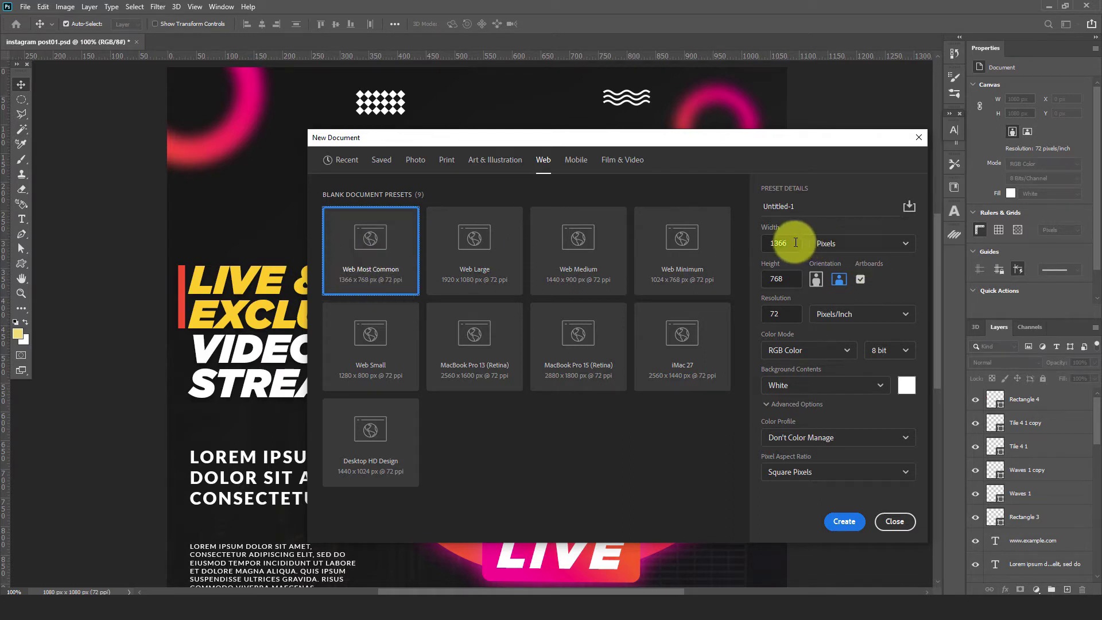
{"action": "double_click", "coordinate": [766, 244]}
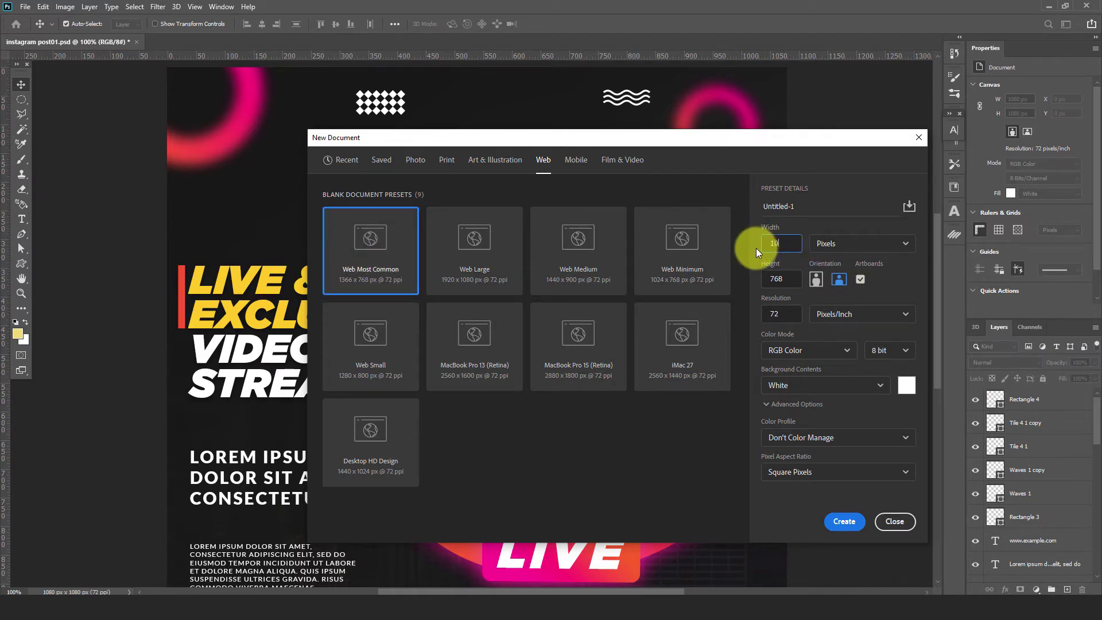
{"action": "double_click", "coordinate": [777, 279]}
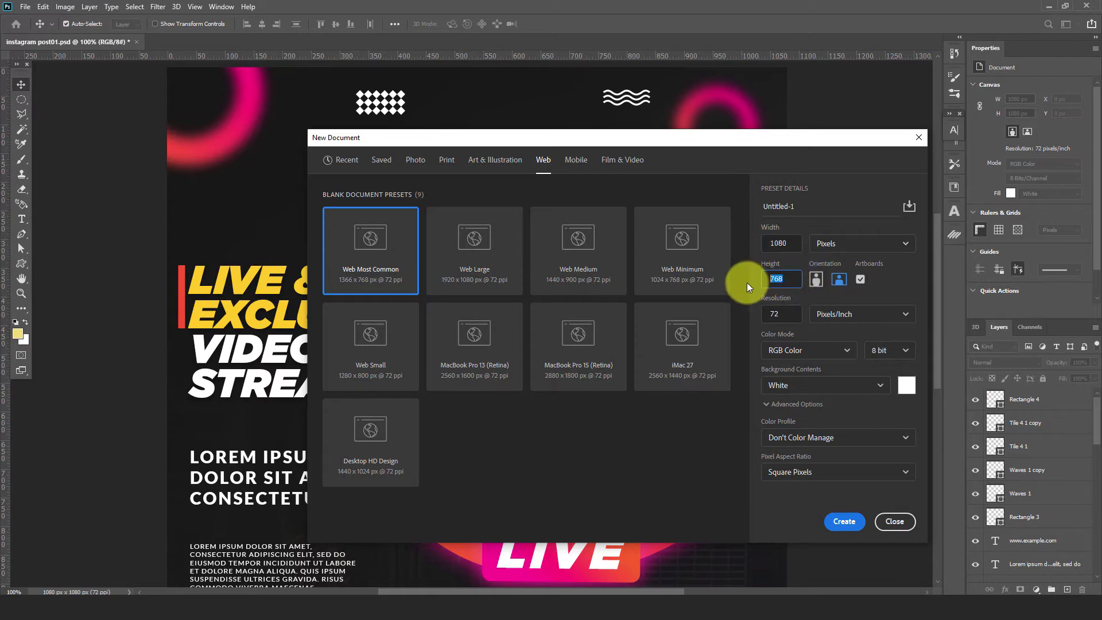
{"action": "type", "text": "1080"}
{"action": "left_click", "coordinate": [860, 279]}
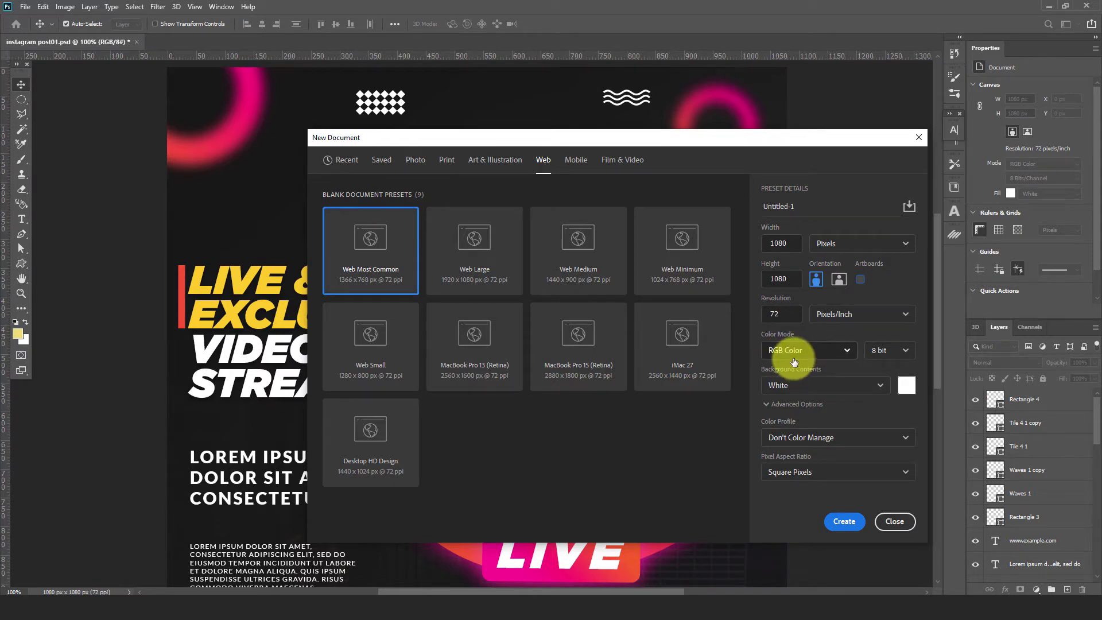
{"action": "left_click", "coordinate": [845, 523]}
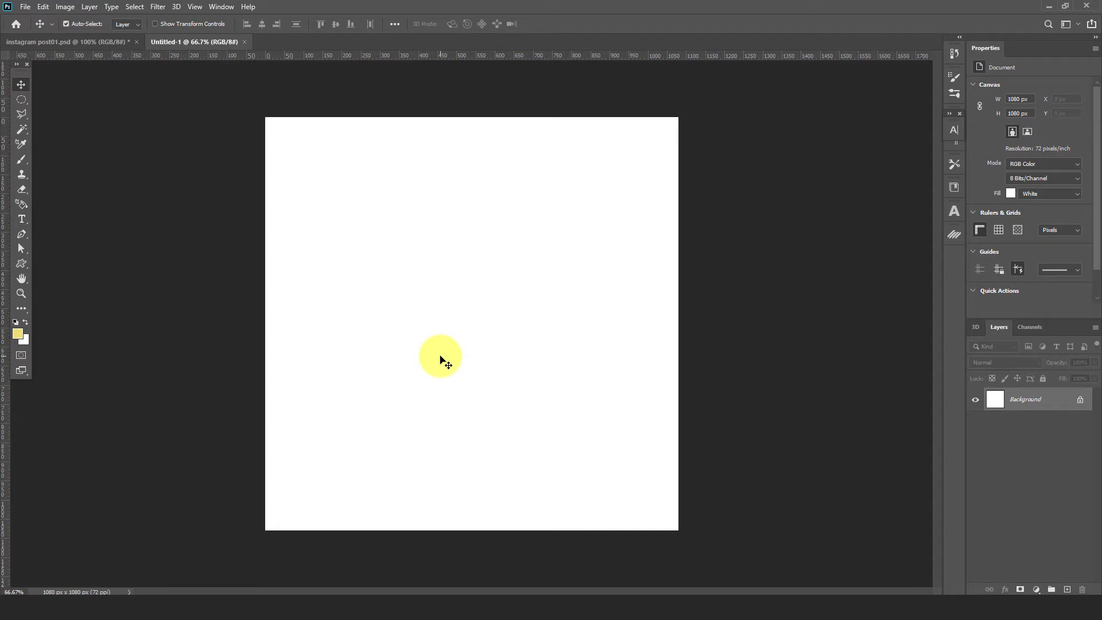
Step: Add a guide layout with 3 columns, 3 rows and 40 px margins on all sides
{"action": "left_click", "coordinate": [195, 7]}
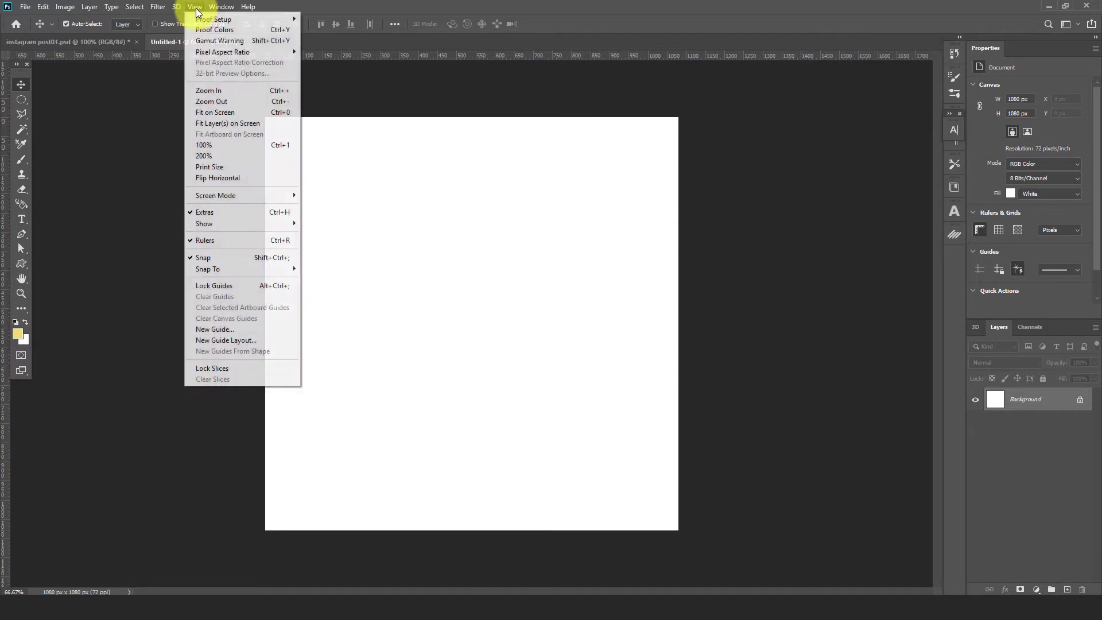
{"action": "left_click", "coordinate": [228, 340]}
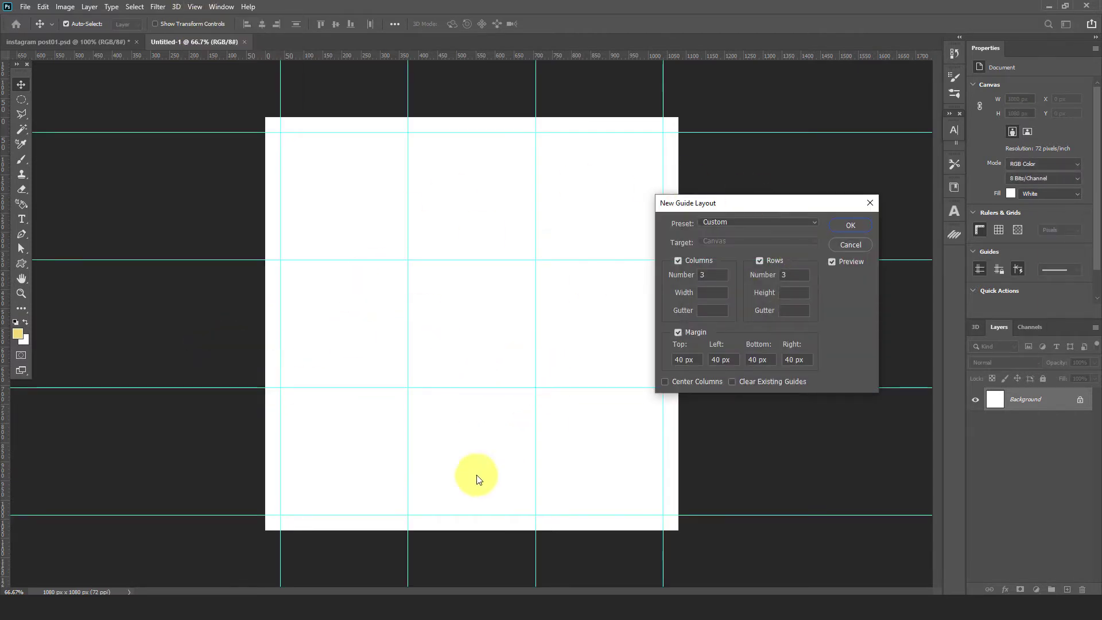
{"action": "left_click", "coordinate": [842, 226]}
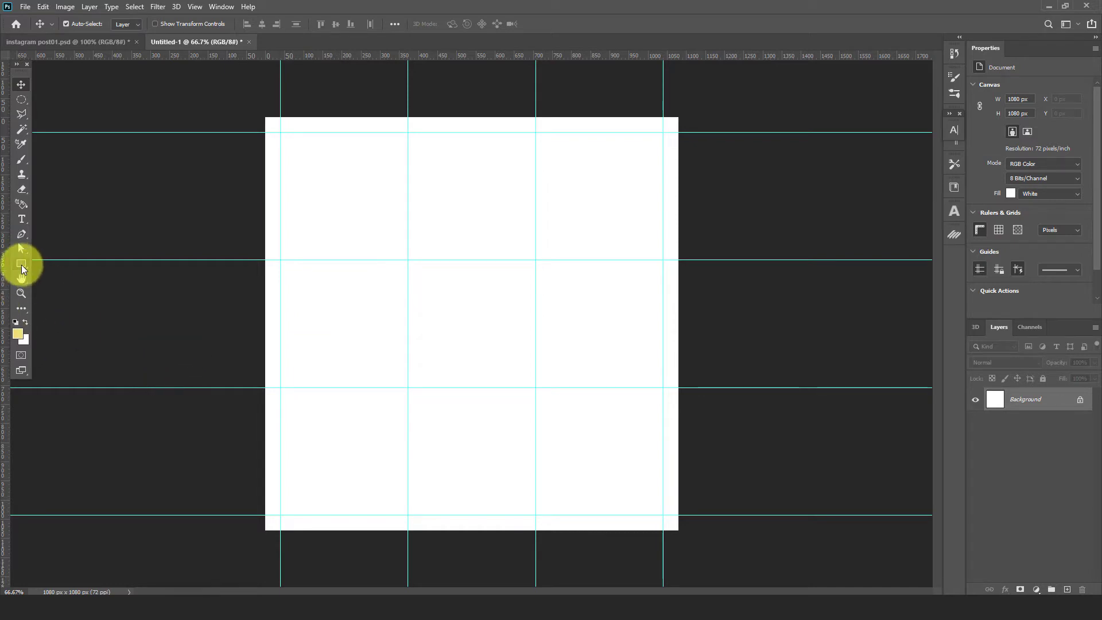
Step: Draw a rectangle of about 1106 x 1097 px covering the whole canvas and fill it with near-black #131313
{"action": "left_click", "coordinate": [21, 265]}
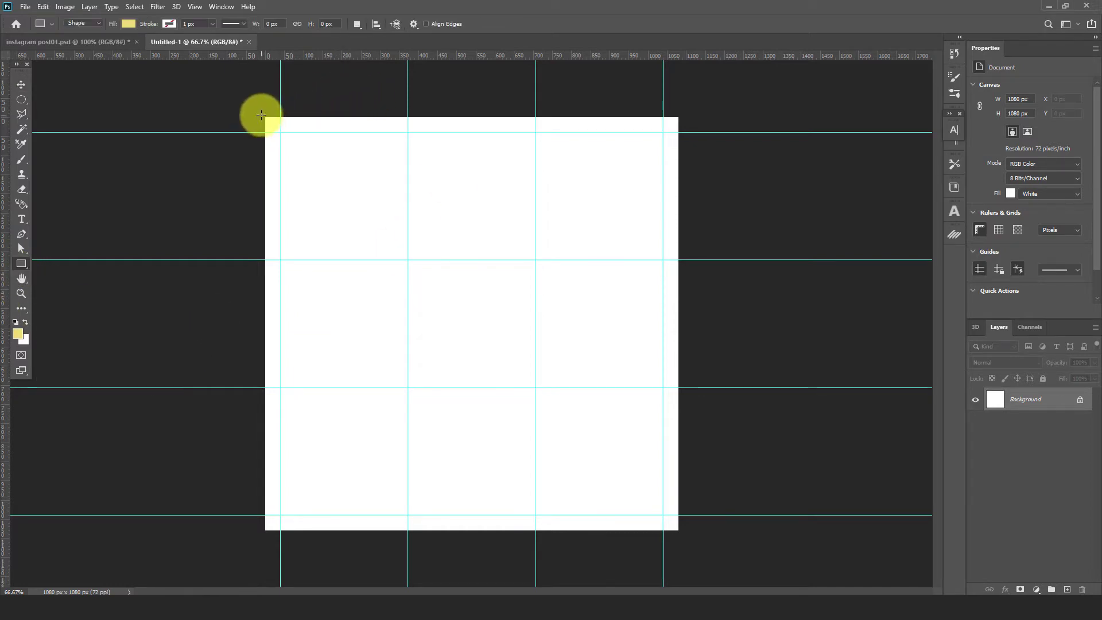
{"action": "left_click_drag", "start_coordinate": [262, 115], "coordinate": [683, 533]}
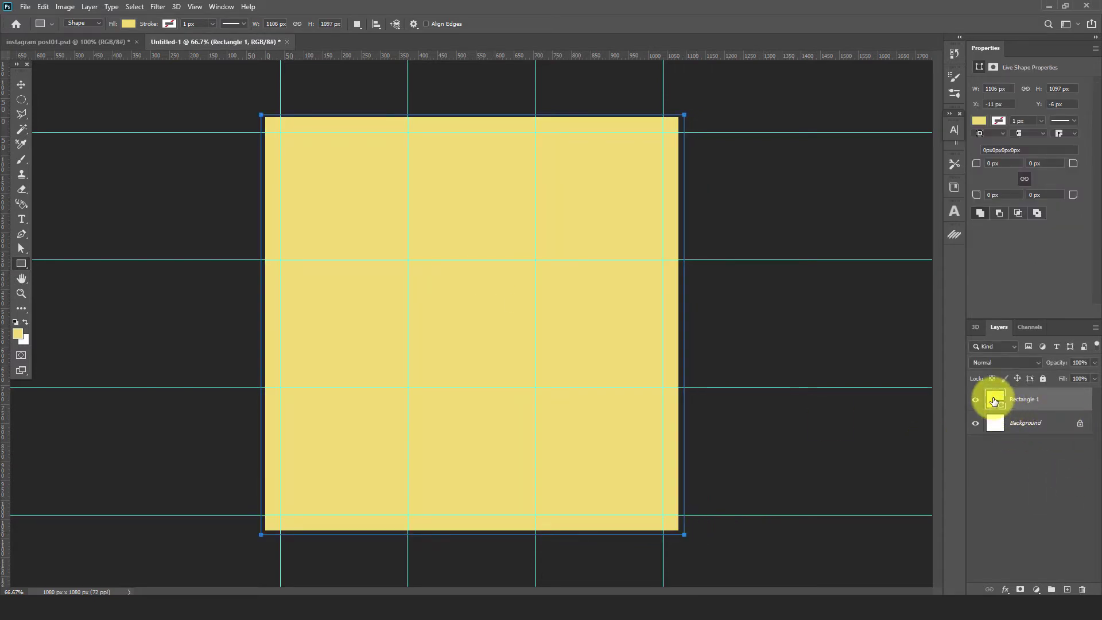
{"action": "double_click", "coordinate": [994, 400]}
{"action": "left_click", "coordinate": [713, 344]}
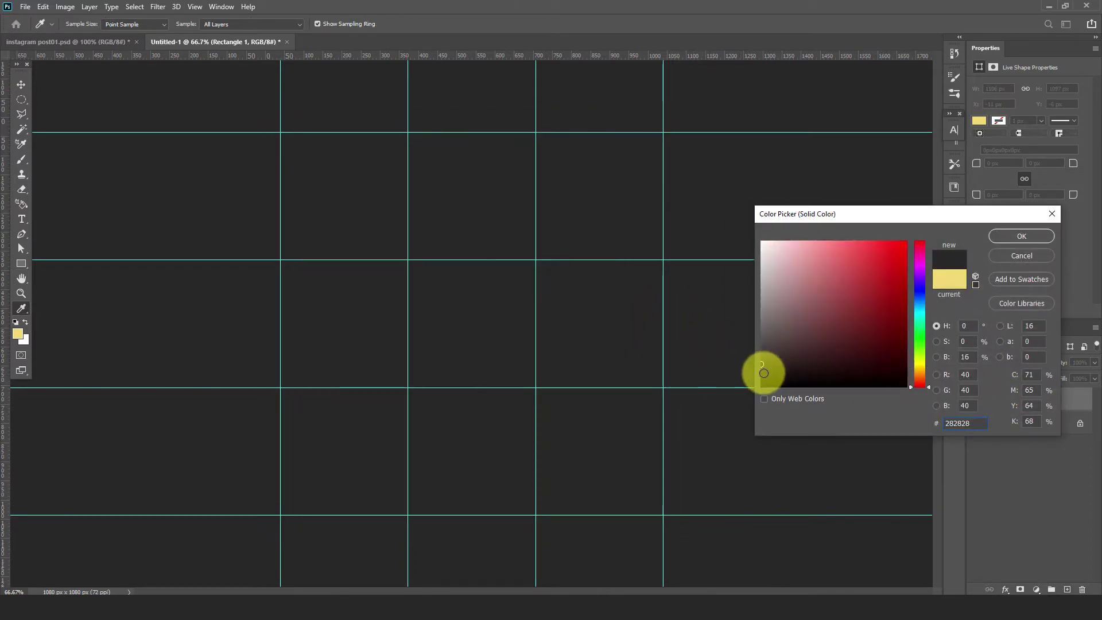
{"action": "left_click", "coordinate": [763, 374]}
{"action": "left_click", "coordinate": [762, 375]}
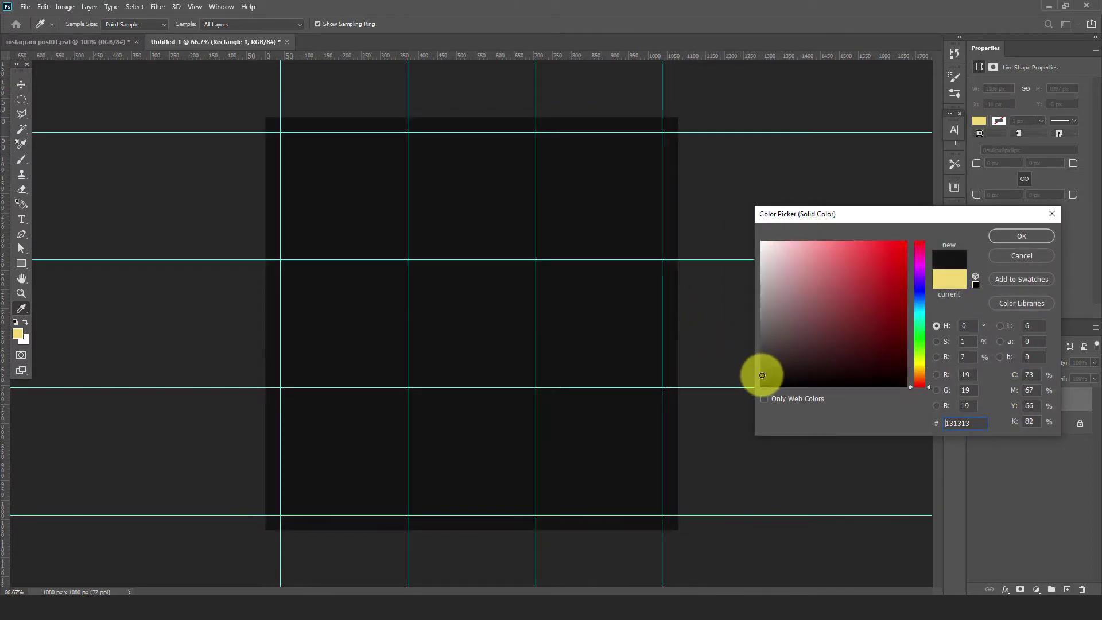
{"action": "left_click", "coordinate": [1010, 241]}
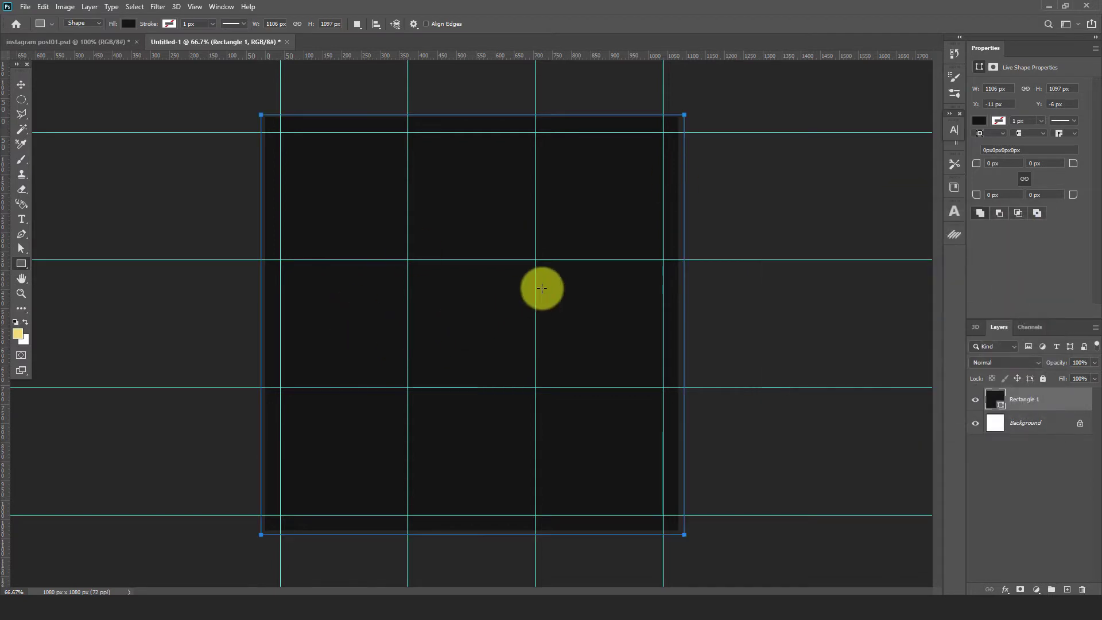
Step: Add a new layer above the dark rectangle and choose the Circle Frame custom shape
{"action": "left_click", "coordinate": [20, 85]}
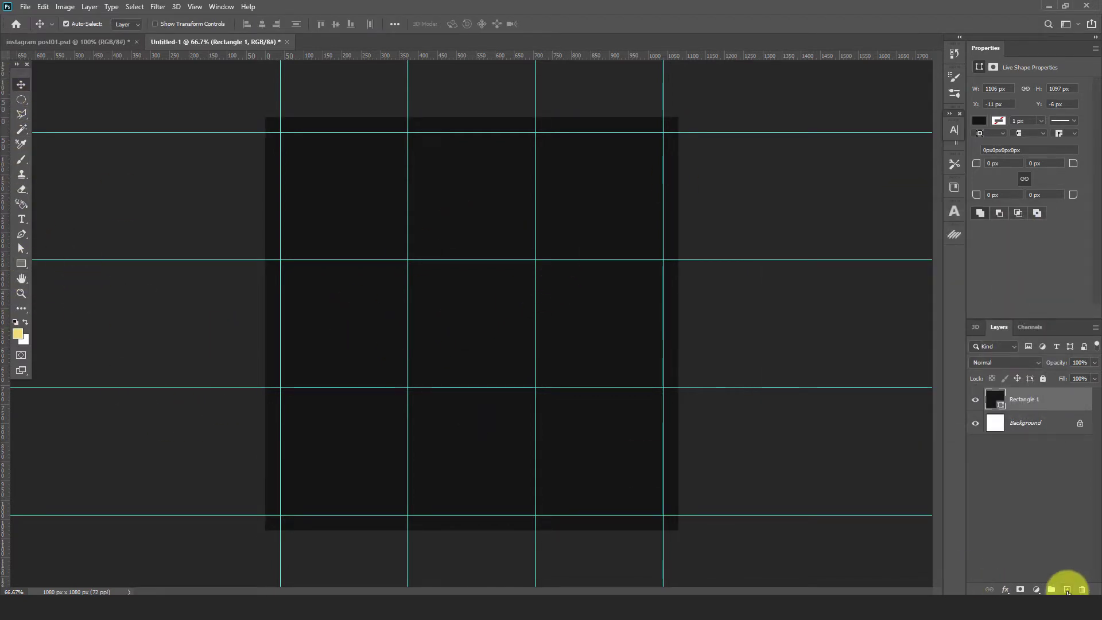
{"action": "left_click", "coordinate": [1067, 590]}
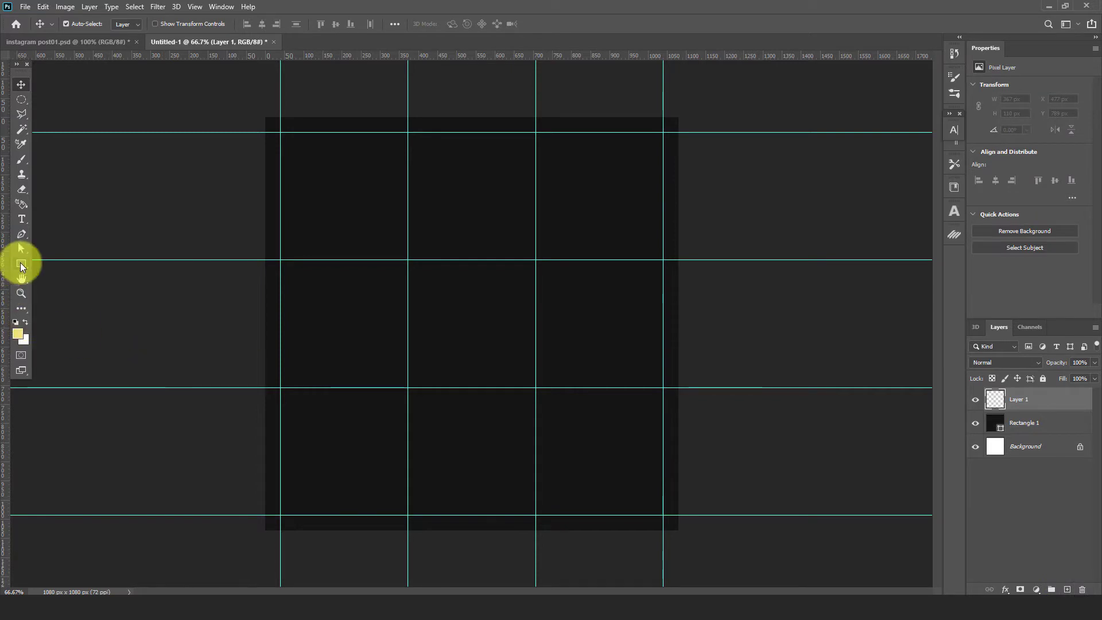
{"action": "left_click", "coordinate": [21, 264]}
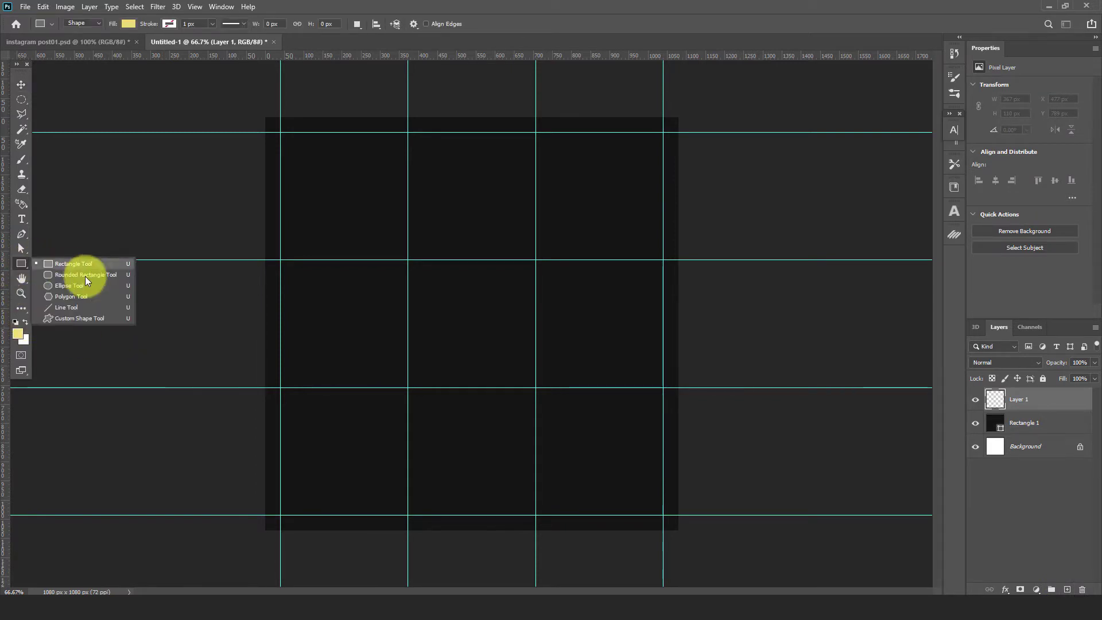
{"action": "left_click", "coordinate": [64, 318]}
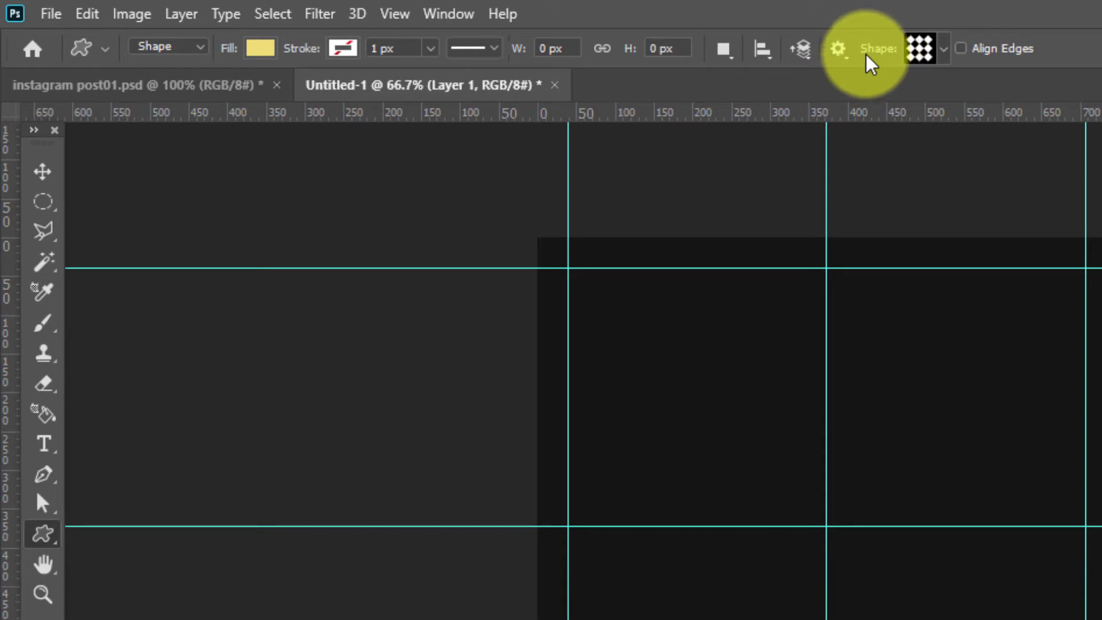
{"action": "left_click", "coordinate": [943, 50]}
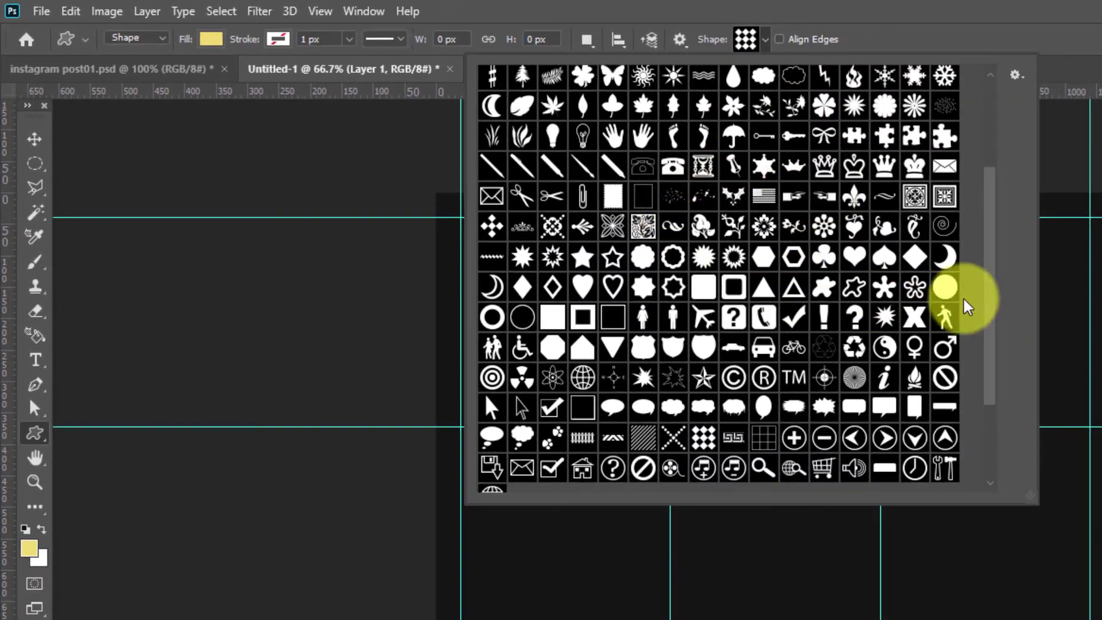
{"action": "scroll", "coordinate": [988, 196], "scroll_direction": "up", "scroll_amount": 5}
{"action": "scroll", "coordinate": [992, 175], "scroll_direction": "up", "scroll_amount": 1}
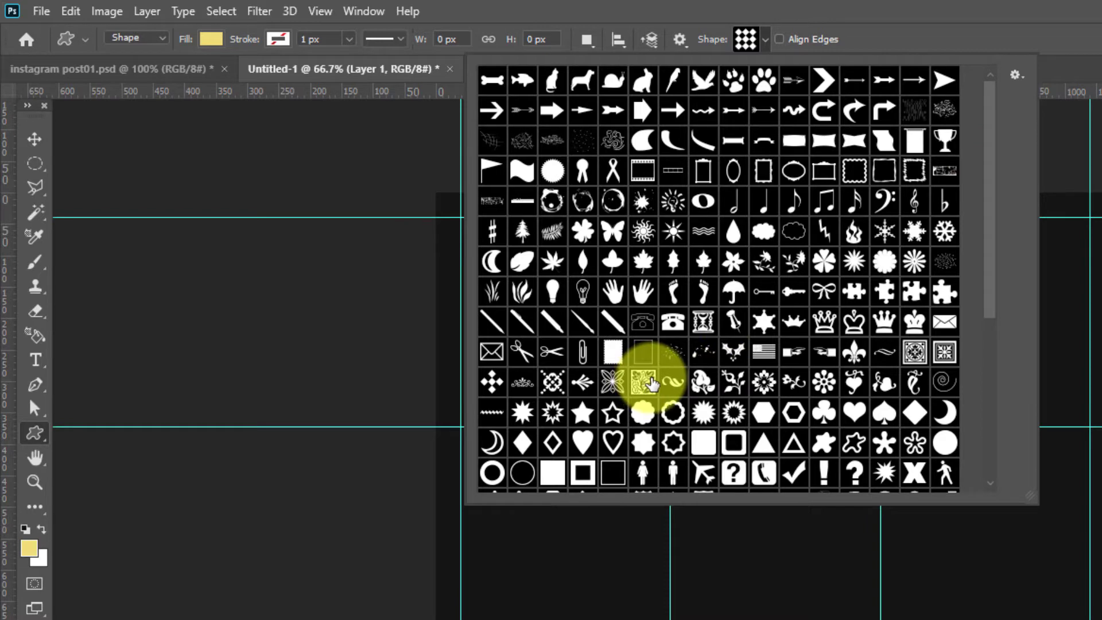
{"action": "scroll", "coordinate": [677, 363], "scroll_direction": "down", "scroll_amount": 1}
{"action": "scroll", "coordinate": [678, 363], "scroll_direction": "down", "scroll_amount": 1}
{"action": "scroll", "coordinate": [763, 422], "scroll_direction": "down", "scroll_amount": 1}
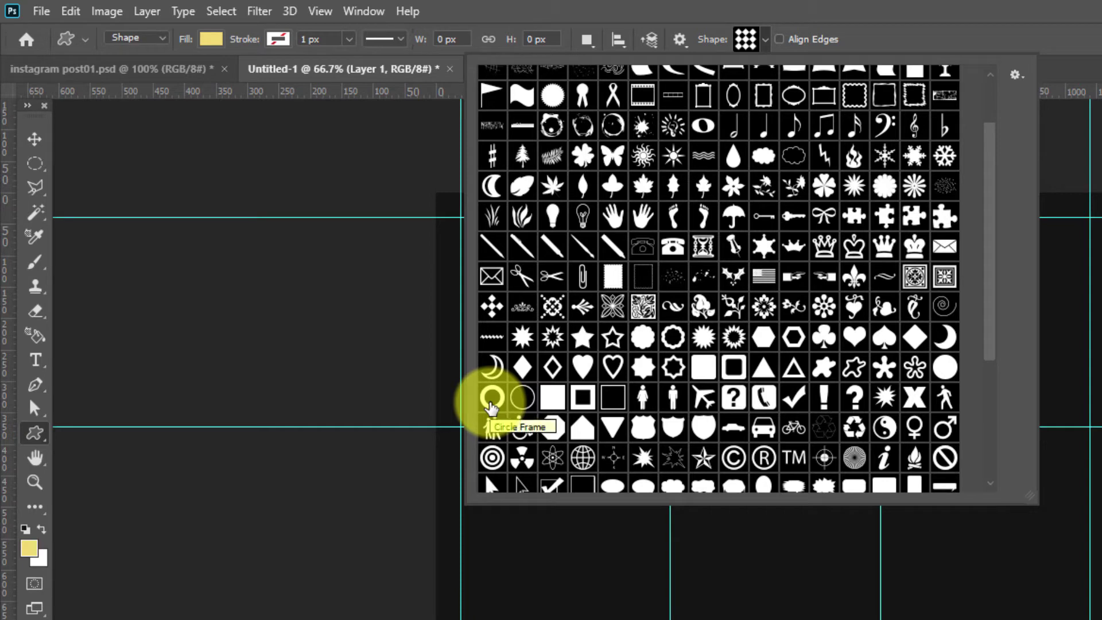
{"action": "left_click", "coordinate": [491, 401]}
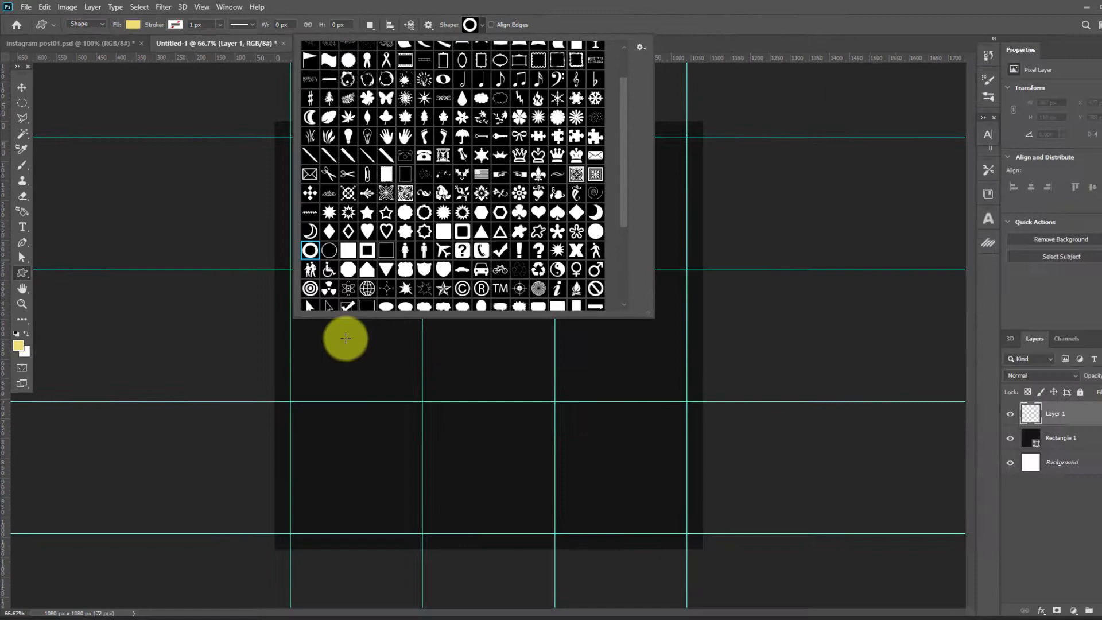
Step: Draw a proportional yellow circle frame about 279 px wide in the left part of the canvas
{"action": "left_click_drag", "start_coordinate": [515, 509], "coordinate": [587, 567]}
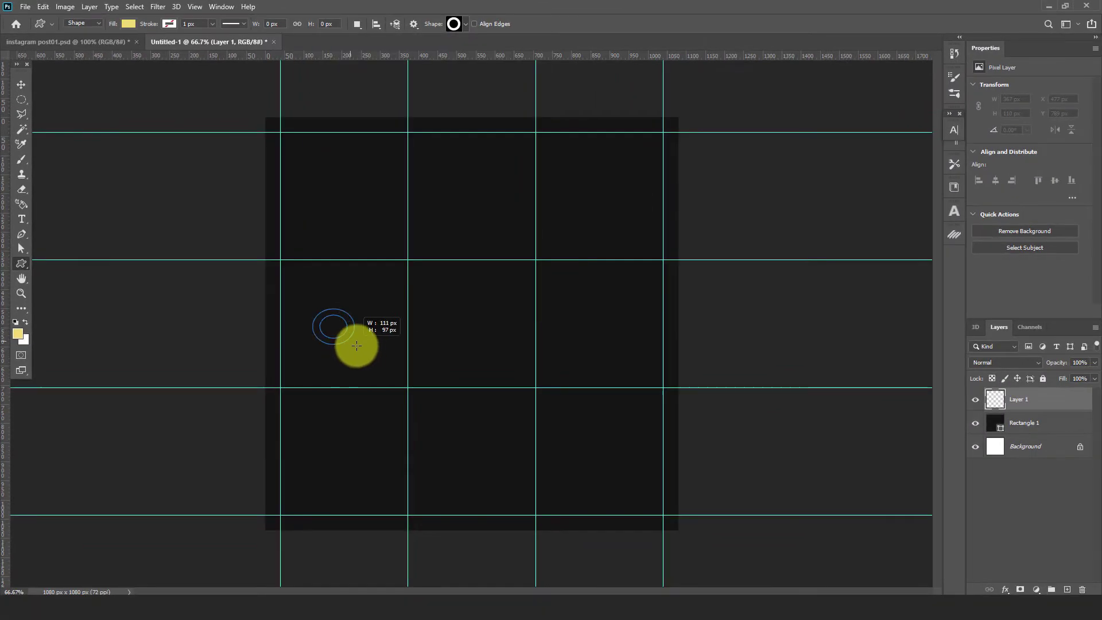
{"action": "left_click_drag", "start_coordinate": [357, 345], "coordinate": [372, 366]}
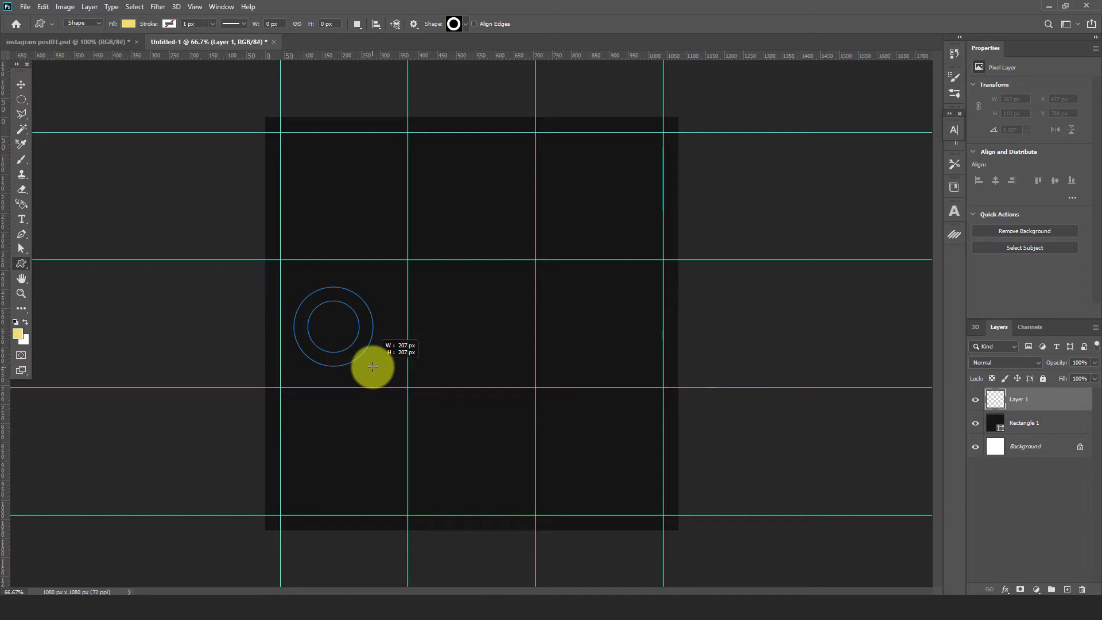
{"action": "left_click_drag", "start_coordinate": [373, 366], "coordinate": [387, 381]}
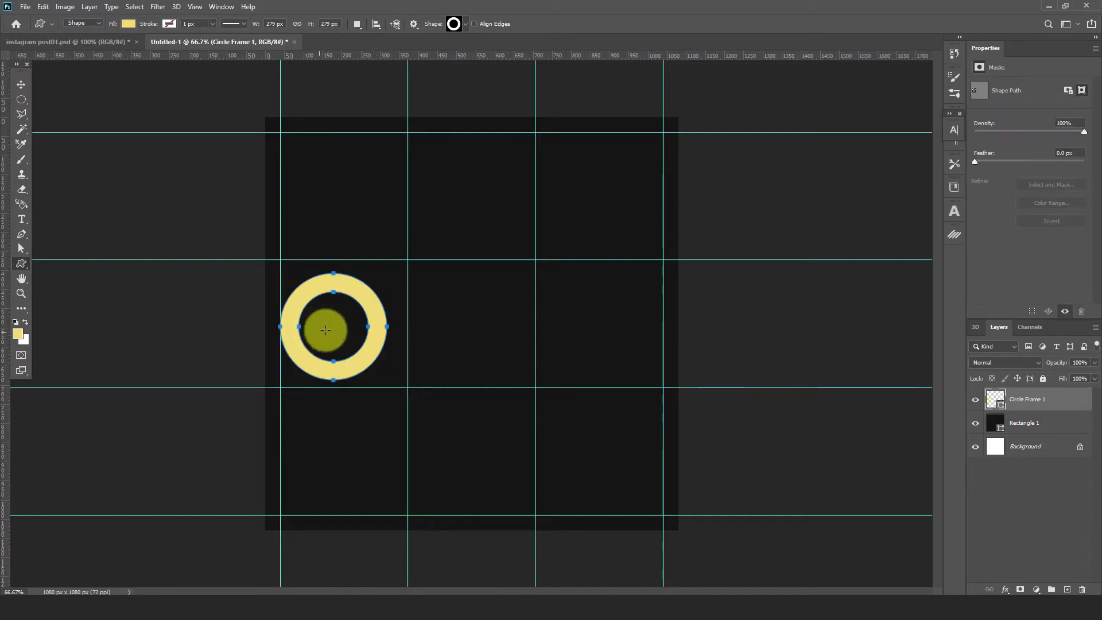
Step: Move the ring partly off the canvas's top-left corner and place a duplicate in the upper-right area
{"action": "left_click", "coordinate": [21, 84]}
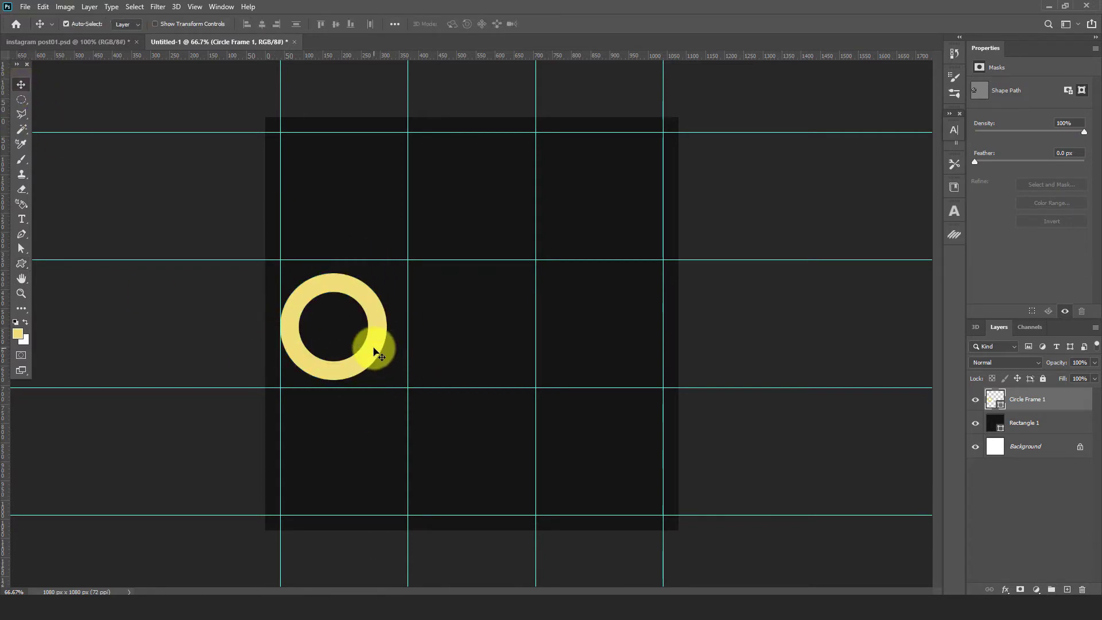
{"action": "left_click_drag", "start_coordinate": [374, 347], "coordinate": [648, 231]}
Step: Scale the upper-right ring to about 57.5% and align it to the top and right margin guides
{"action": "key", "text": "ctrl+t"}
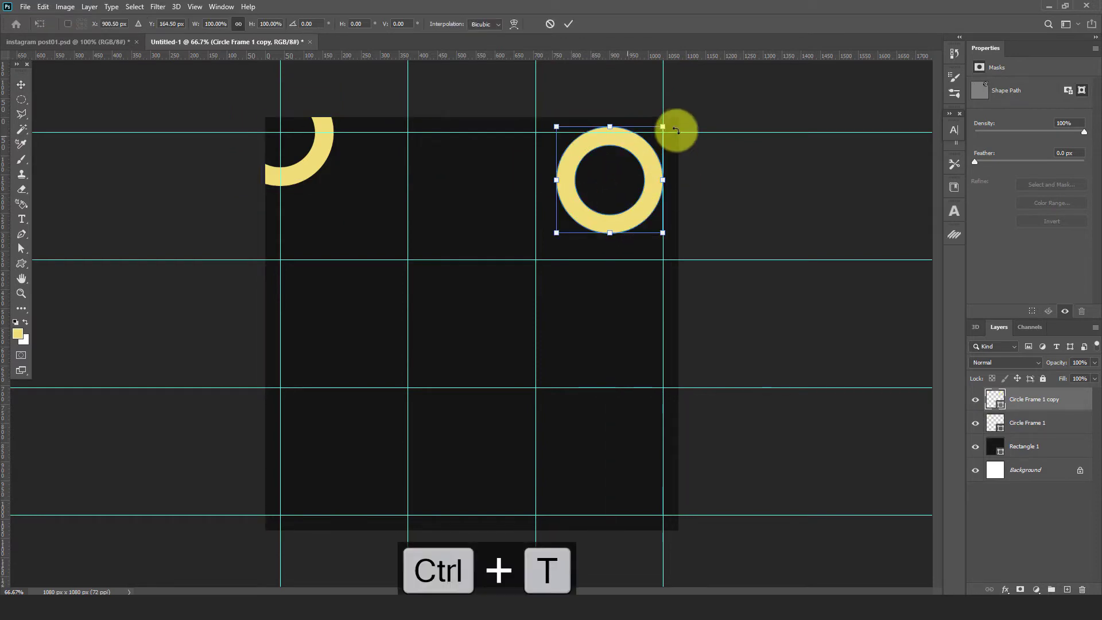
{"action": "left_click_drag", "start_coordinate": [664, 126], "coordinate": [656, 134]}
{"action": "left_click_drag", "start_coordinate": [644, 143], "coordinate": [644, 154]}
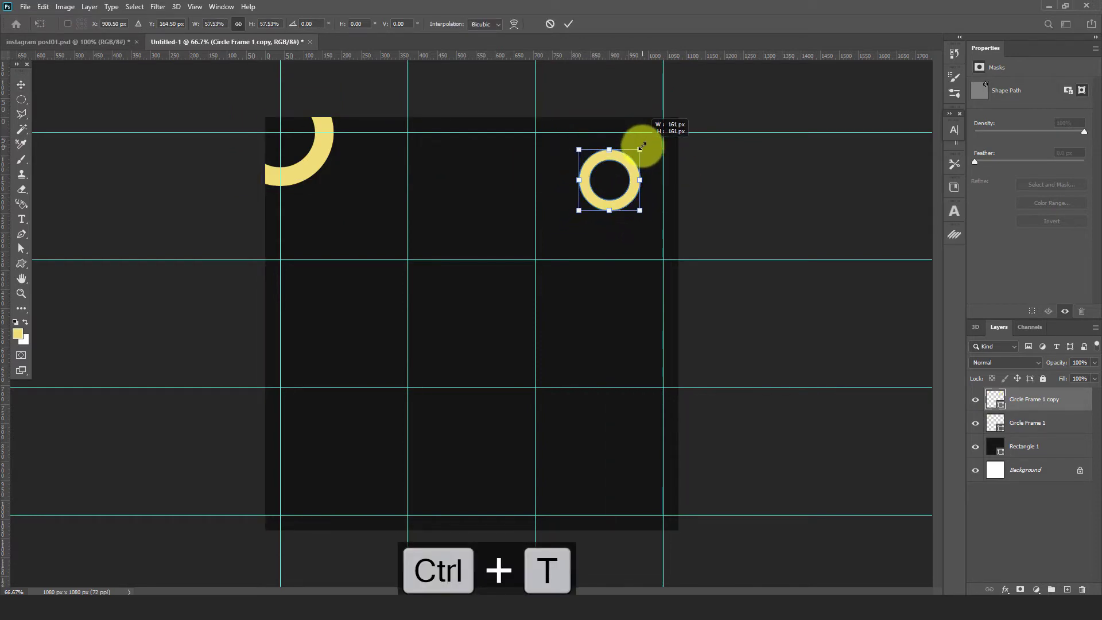
{"action": "left_click_drag", "start_coordinate": [628, 197], "coordinate": [649, 190]}
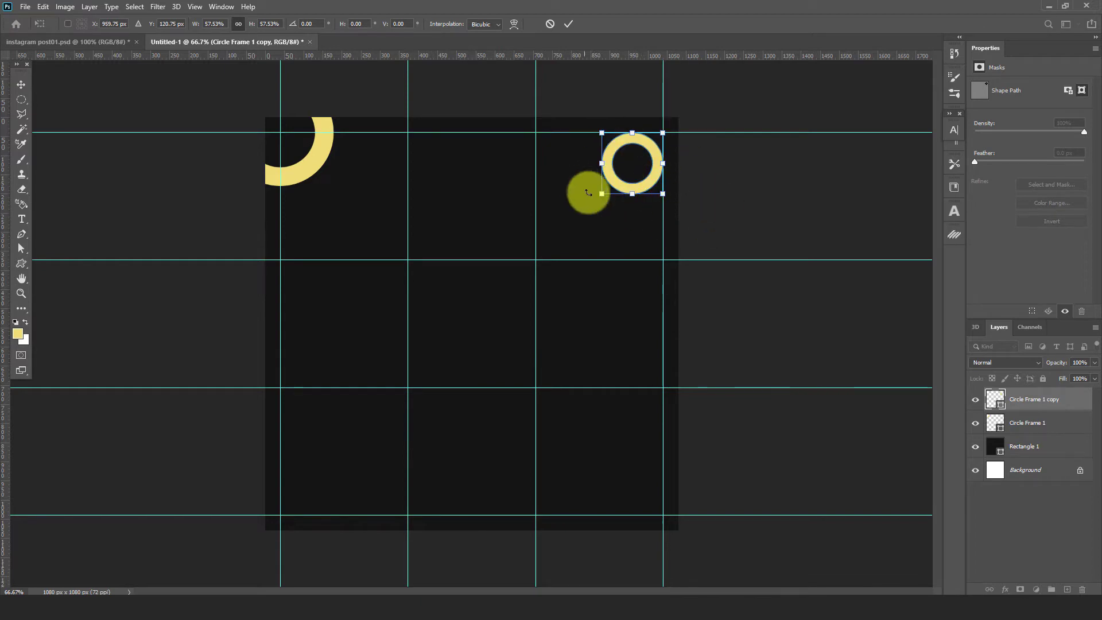
{"action": "left_click", "coordinate": [568, 24]}
{"action": "left_click", "coordinate": [769, 216]}
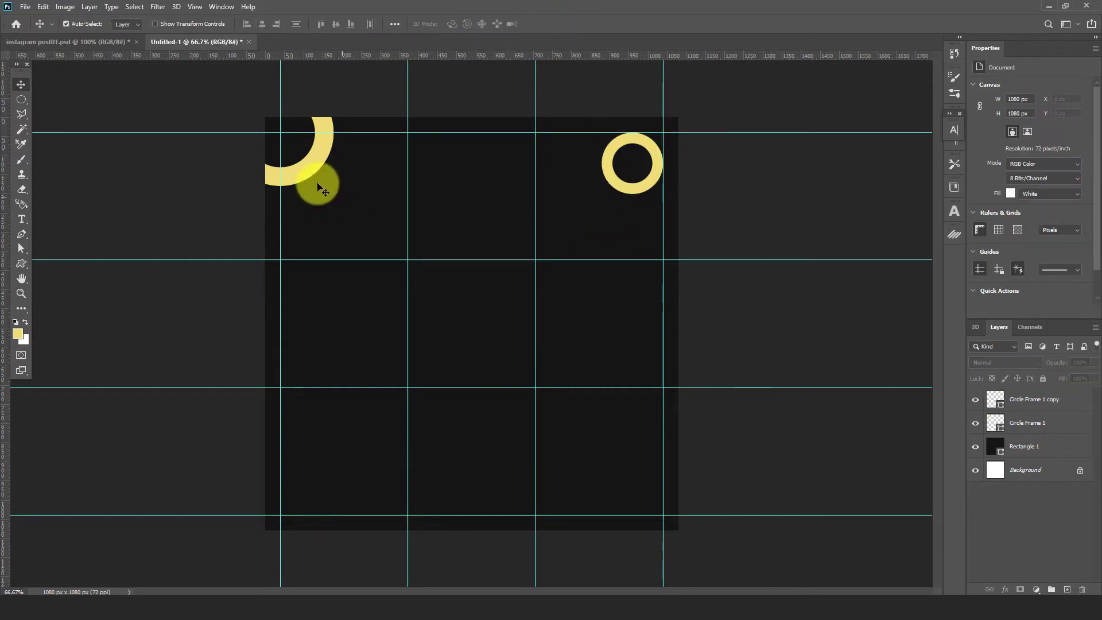
Step: Duplicate the top-left ring to the canvas's bottom edge, centred on the first inner vertical guide and partly off the canvas
{"action": "left_click_drag", "start_coordinate": [322, 144], "coordinate": [451, 549]}
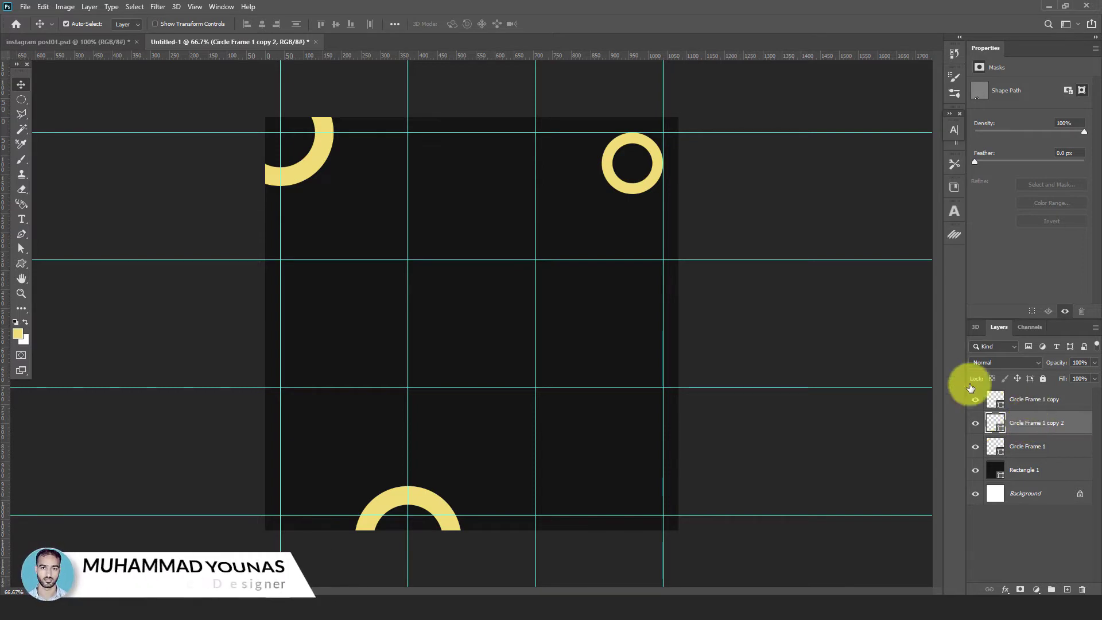
{"action": "left_click", "coordinate": [766, 293]}
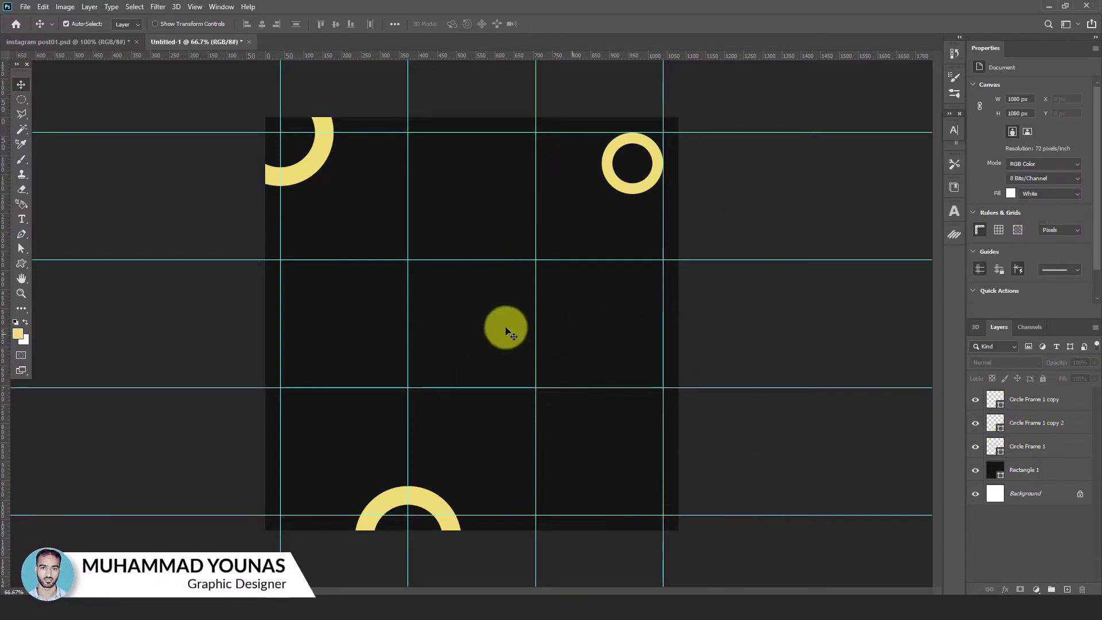
Step: Duplicate the top-left ring to the middle of the canvas and scale the copy proportionally to about 243.5%
{"action": "left_click", "coordinate": [304, 176]}
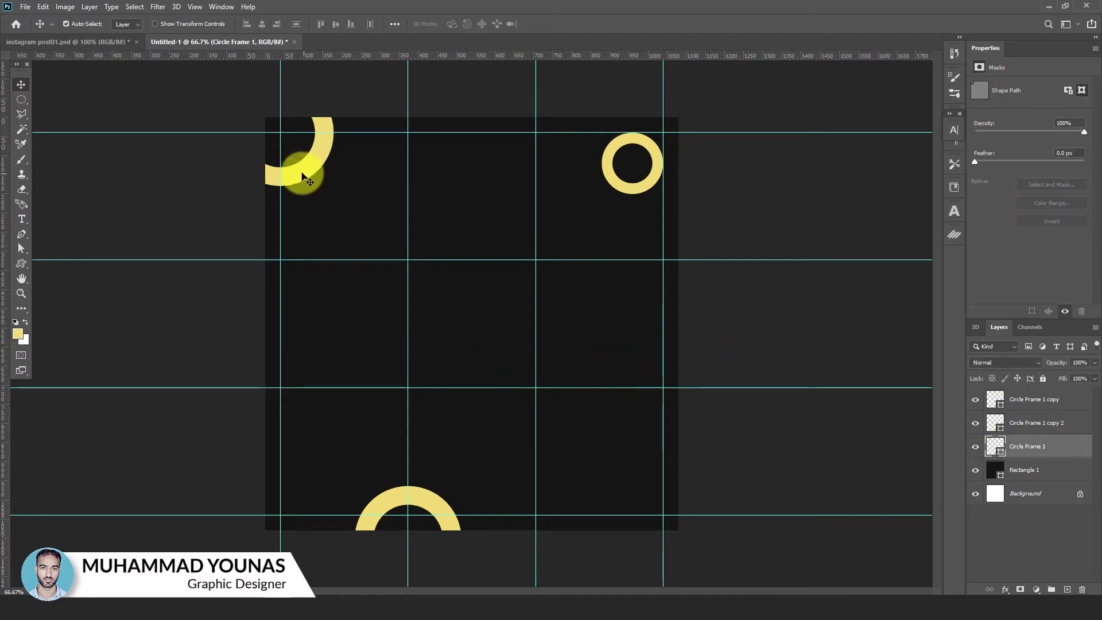
{"action": "left_click_drag", "start_coordinate": [299, 173], "coordinate": [482, 356]}
{"action": "key", "text": "ctrl+t"}
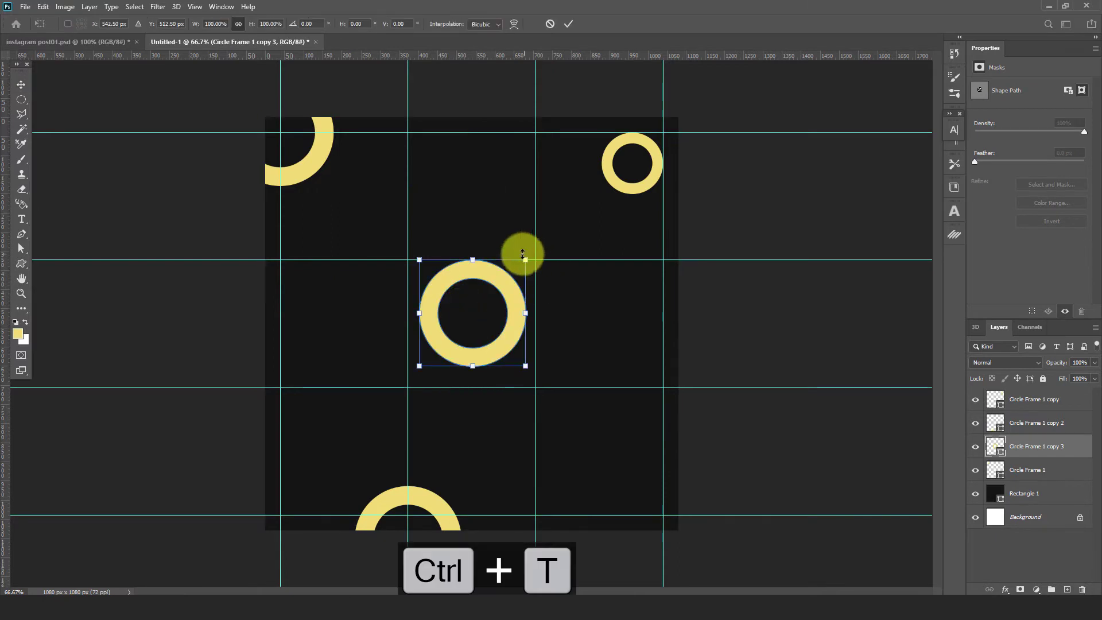
{"action": "left_click_drag", "start_coordinate": [528, 260], "coordinate": [626, 205]}
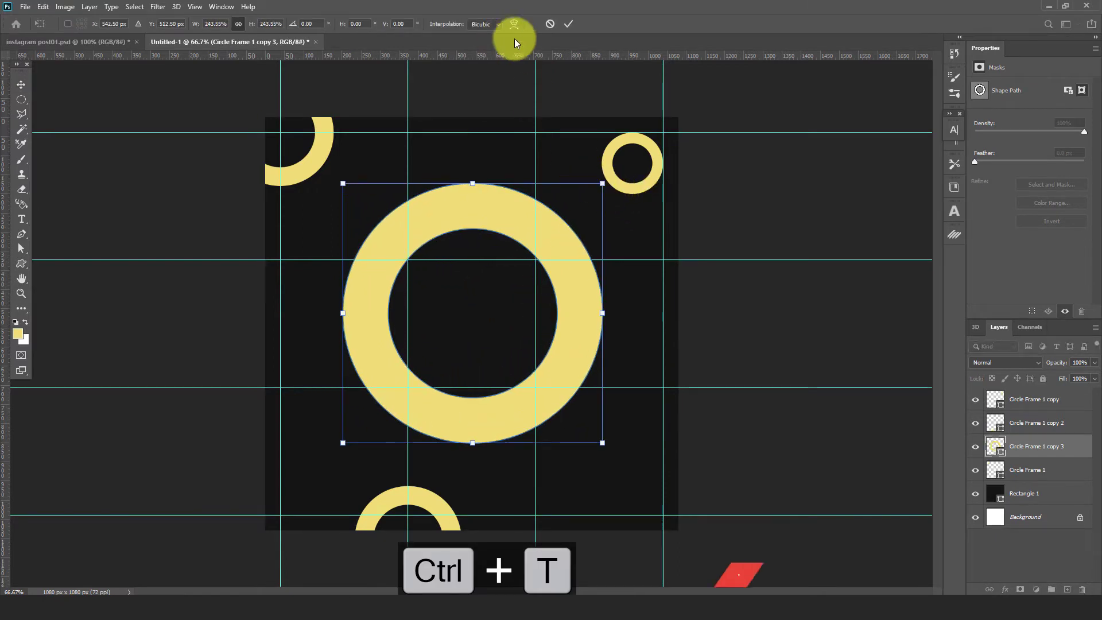
{"action": "left_click", "coordinate": [567, 25]}
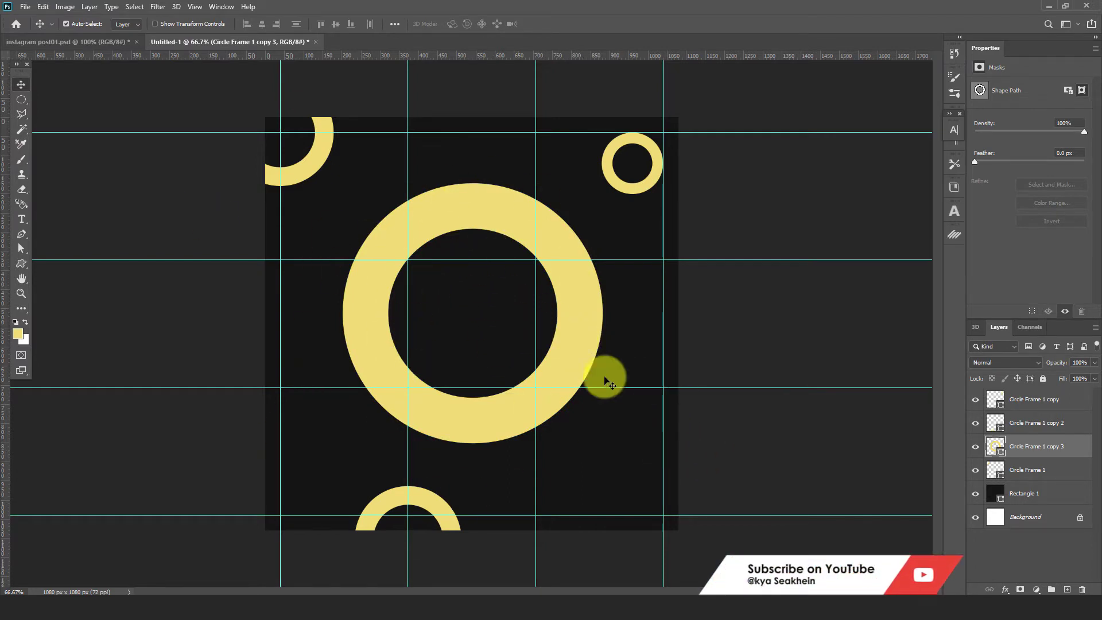
Step: Draw a circle about 520 px in diameter on a new layer above the large ring and move it over the ring's centre
{"action": "left_click", "coordinate": [22, 263]}
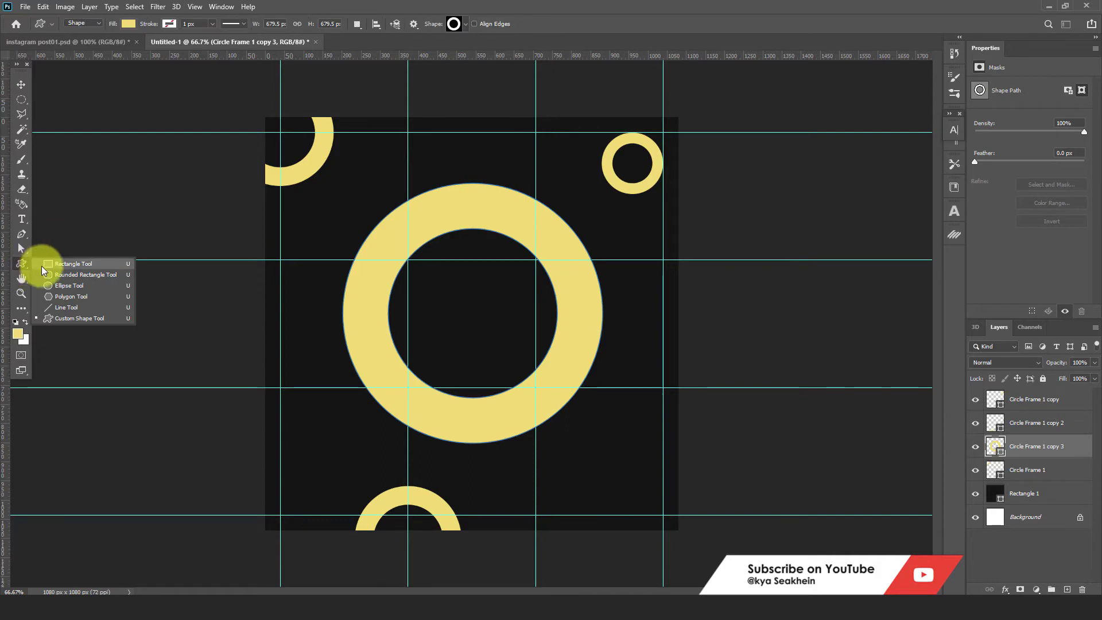
{"action": "left_click", "coordinate": [64, 285]}
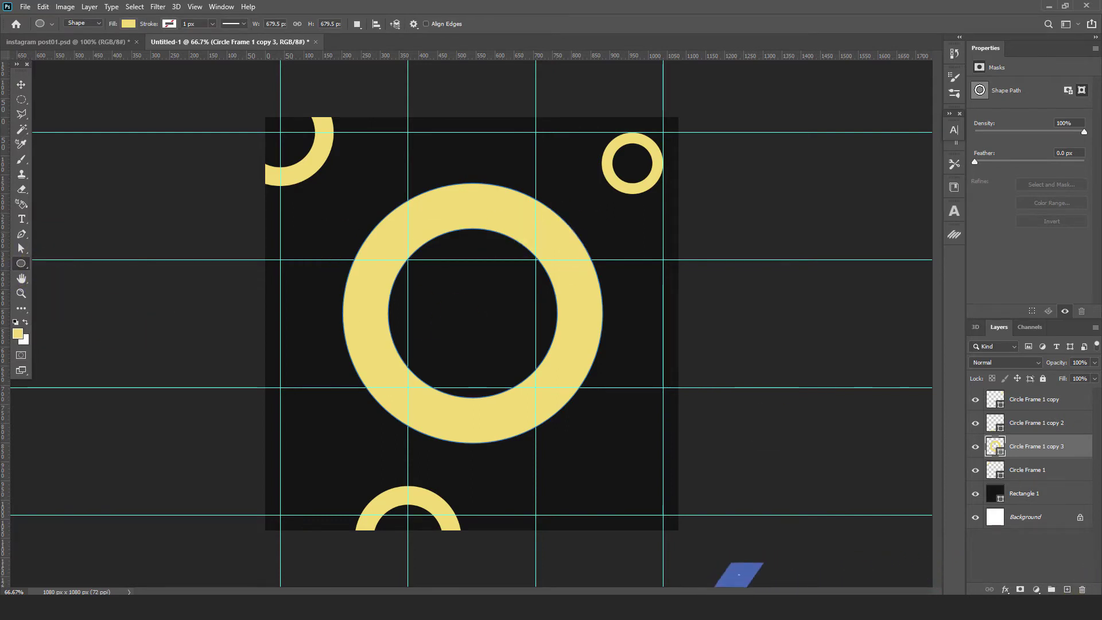
{"action": "left_click", "coordinate": [1067, 589]}
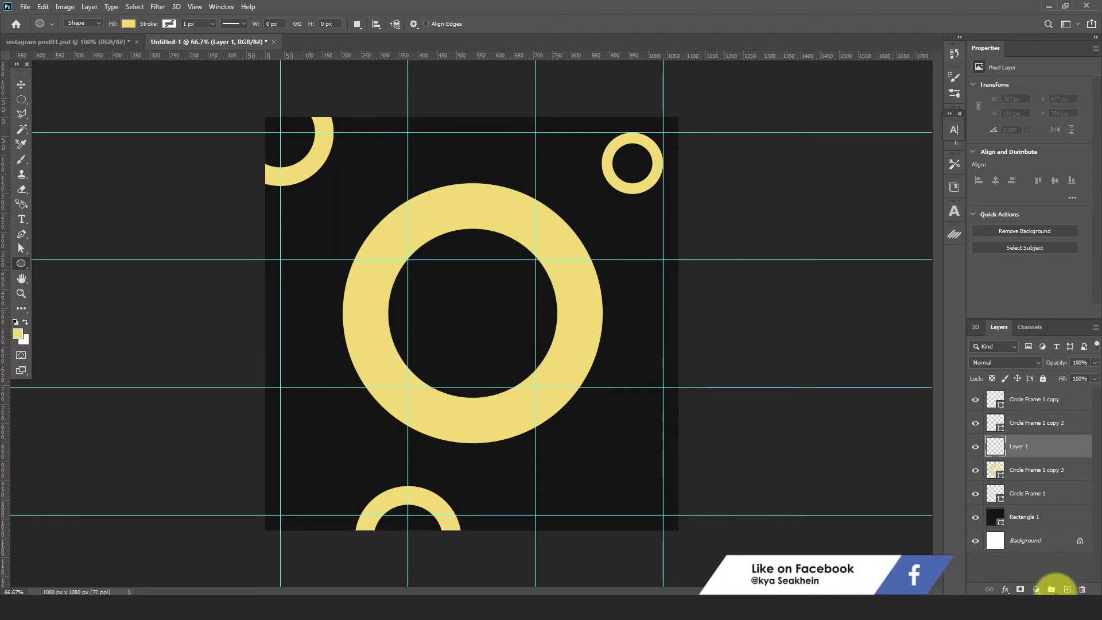
{"action": "left_click_drag", "start_coordinate": [383, 228], "coordinate": [482, 327]}
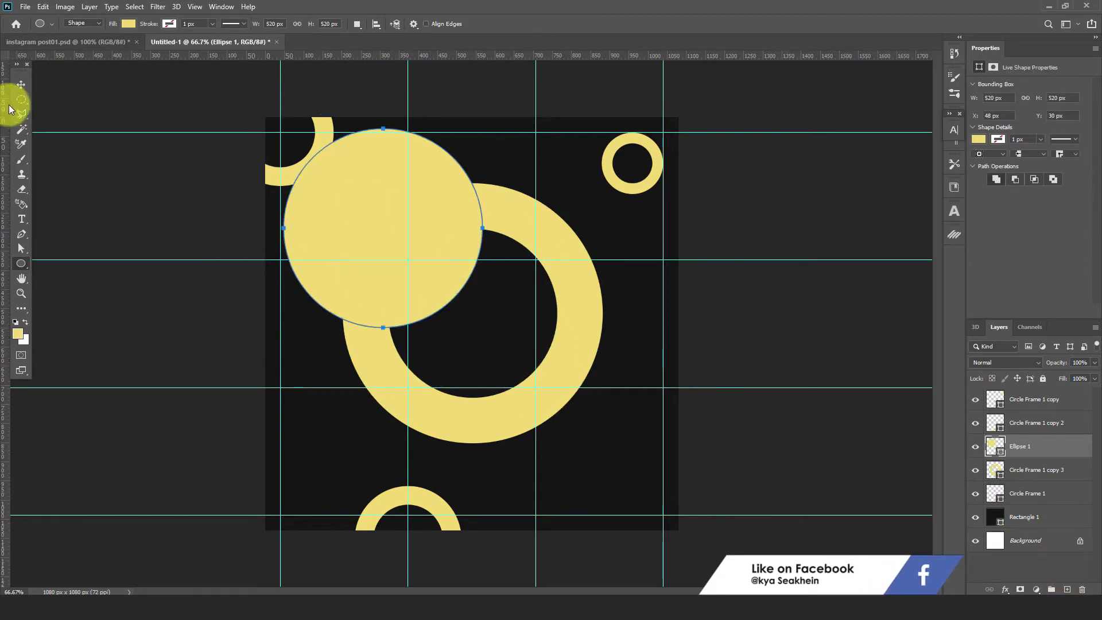
{"action": "left_click", "coordinate": [21, 84]}
{"action": "left_click_drag", "start_coordinate": [356, 189], "coordinate": [448, 290]}
Step: Change the new circle's fill colour to dark grey #282828
{"action": "double_click", "coordinate": [995, 446]}
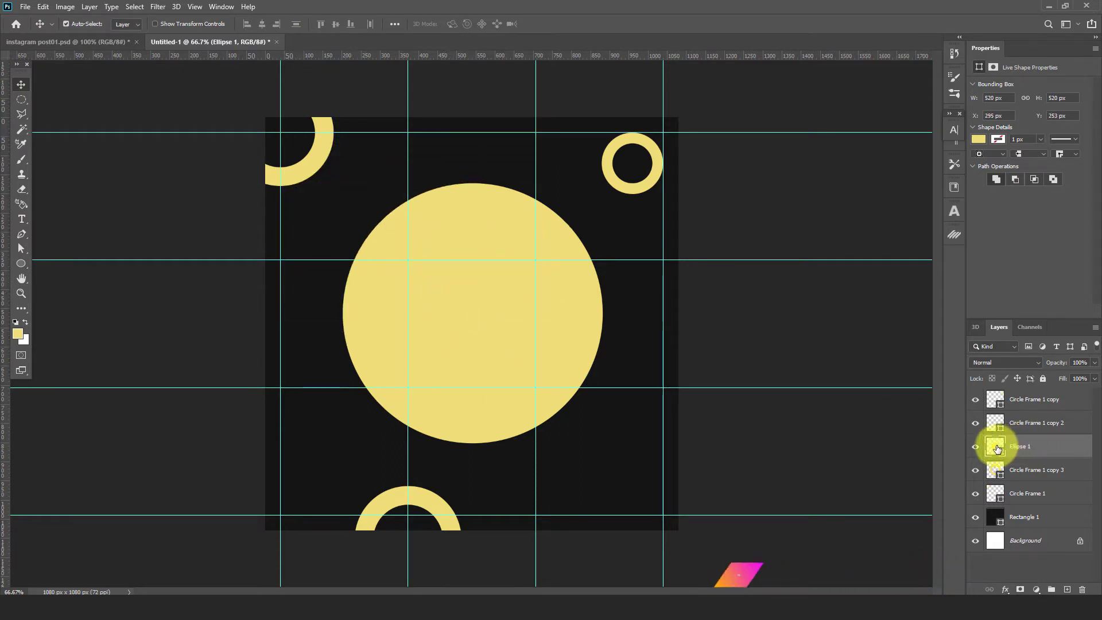
{"action": "left_click", "coordinate": [710, 301]}
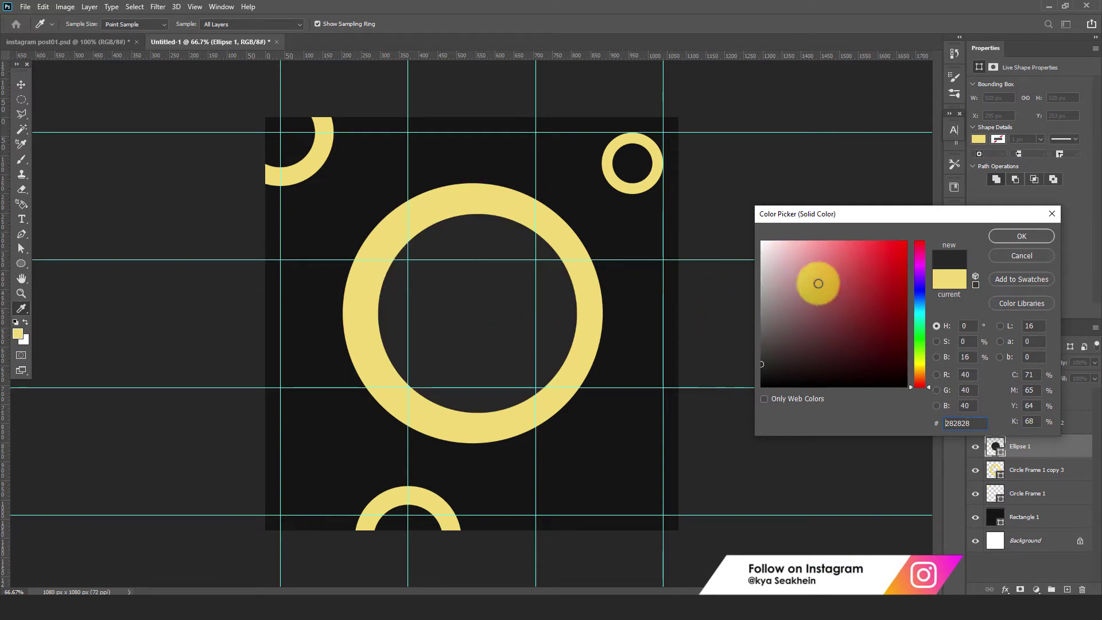
{"action": "left_click", "coordinate": [1016, 236]}
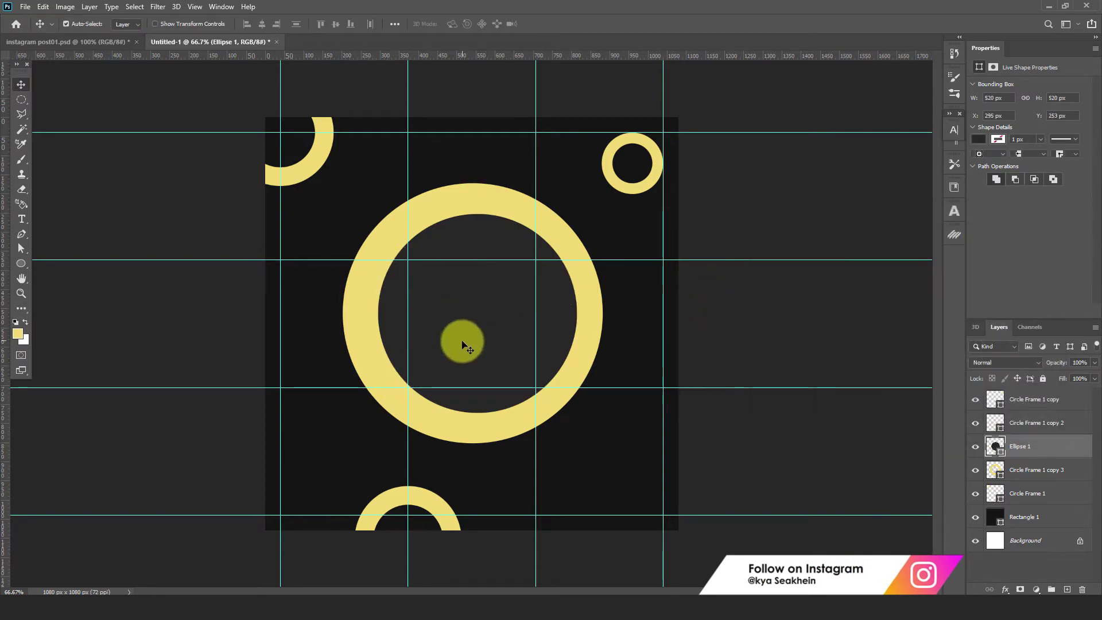
Step: Scale the dark grey circle to about 113.5% and centre it inside the large yellow ring
{"action": "key", "text": "ctrl+t"}
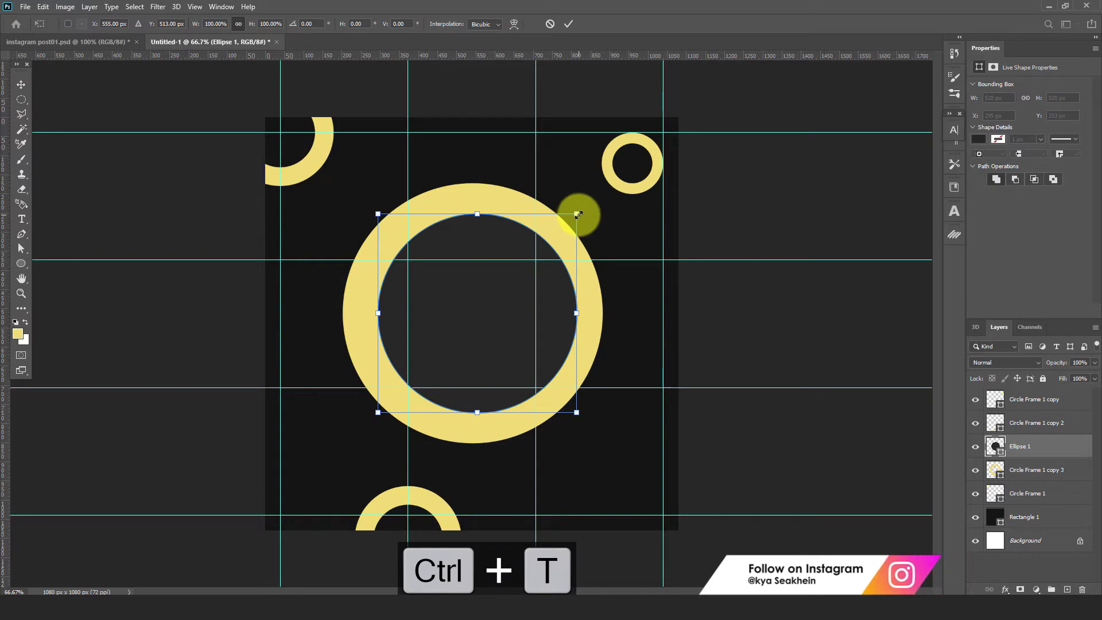
{"action": "left_click_drag", "start_coordinate": [577, 214], "coordinate": [589, 203]}
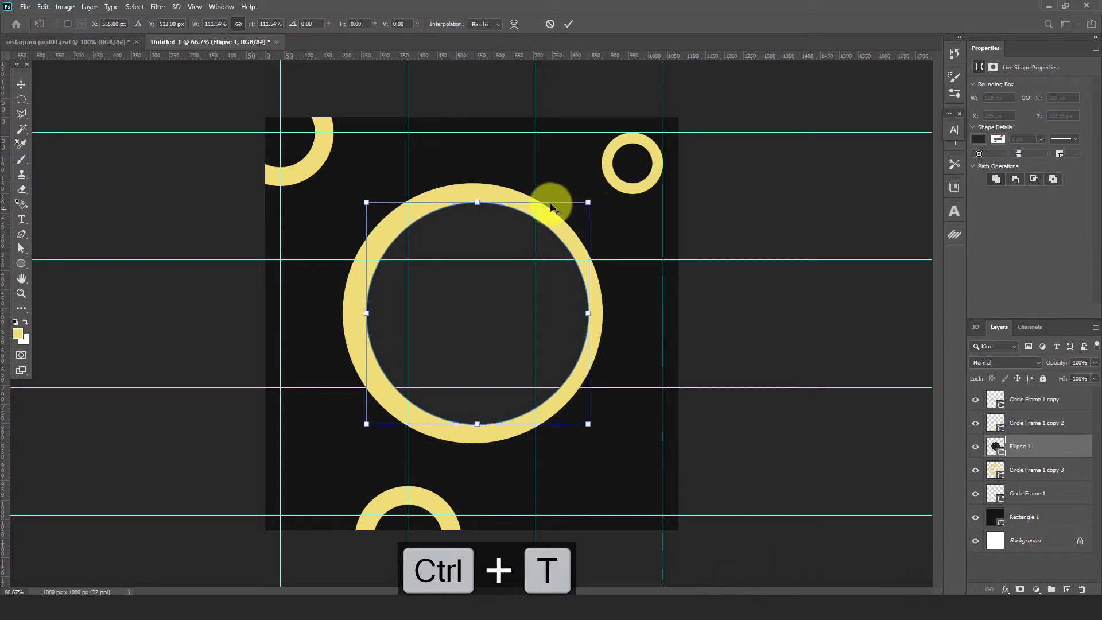
{"action": "left_click_drag", "start_coordinate": [487, 315], "coordinate": [483, 315]}
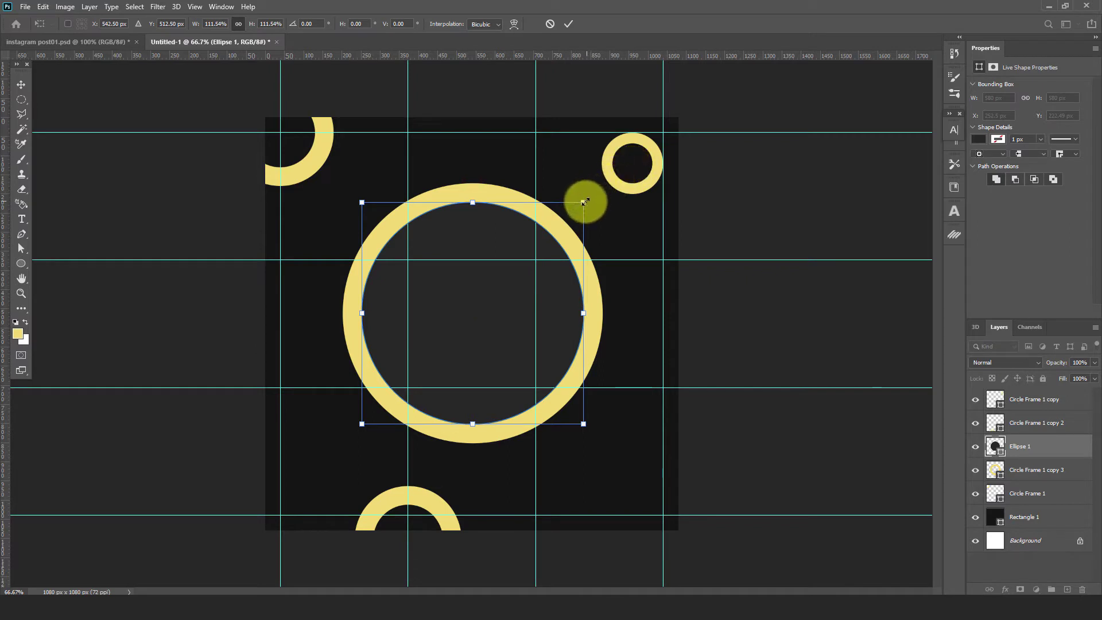
{"action": "left_click_drag", "start_coordinate": [585, 202], "coordinate": [587, 199]}
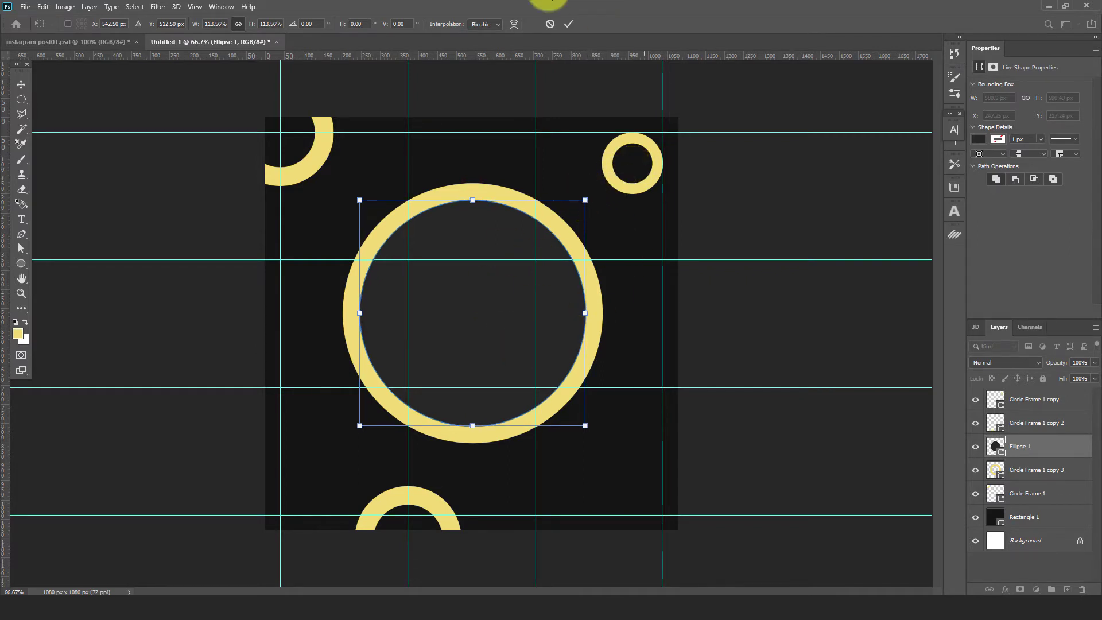
{"action": "left_click", "coordinate": [568, 23]}
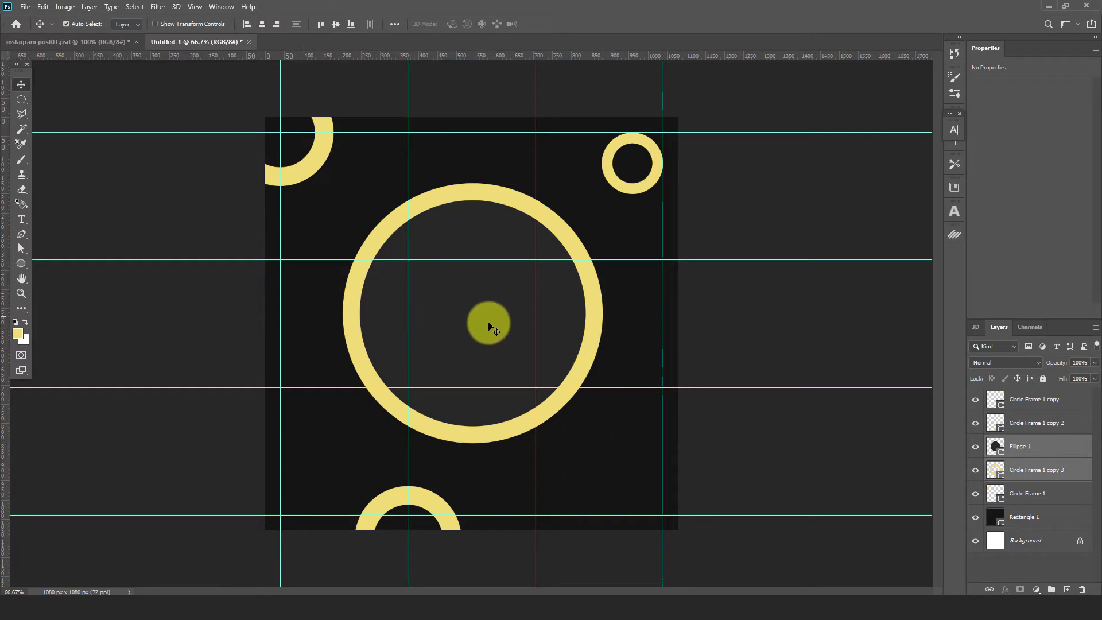
Step: Move the large ring and its dark circle together to the canvas's right side, with the ring slightly past the edge
{"action": "left_click_drag", "start_coordinate": [488, 324], "coordinate": [579, 347]}
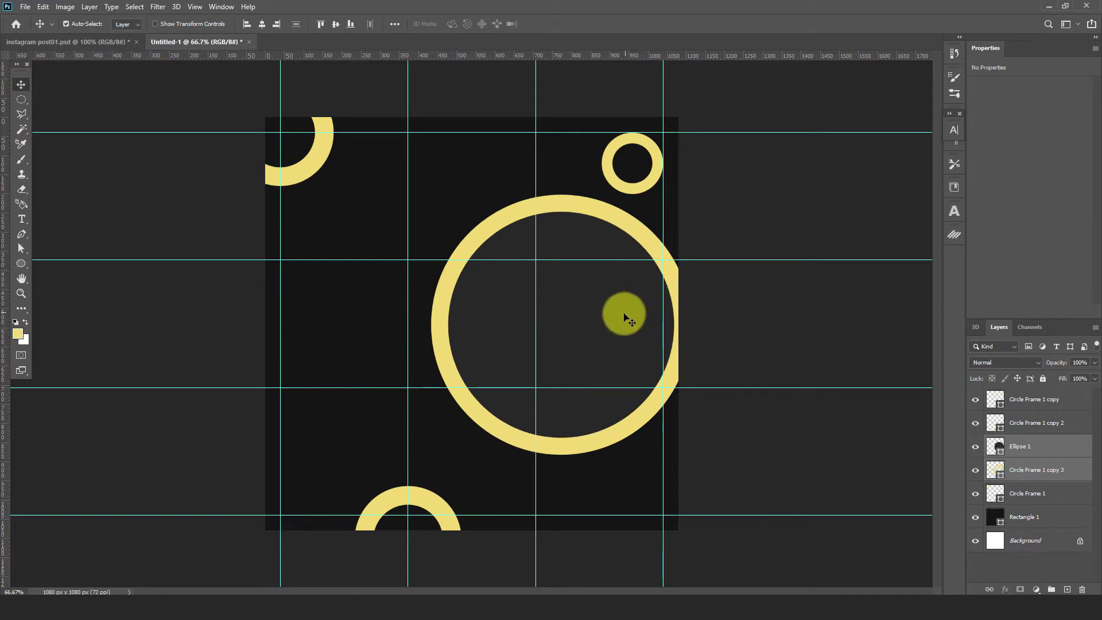
{"action": "left_click_drag", "start_coordinate": [626, 318], "coordinate": [617, 315]}
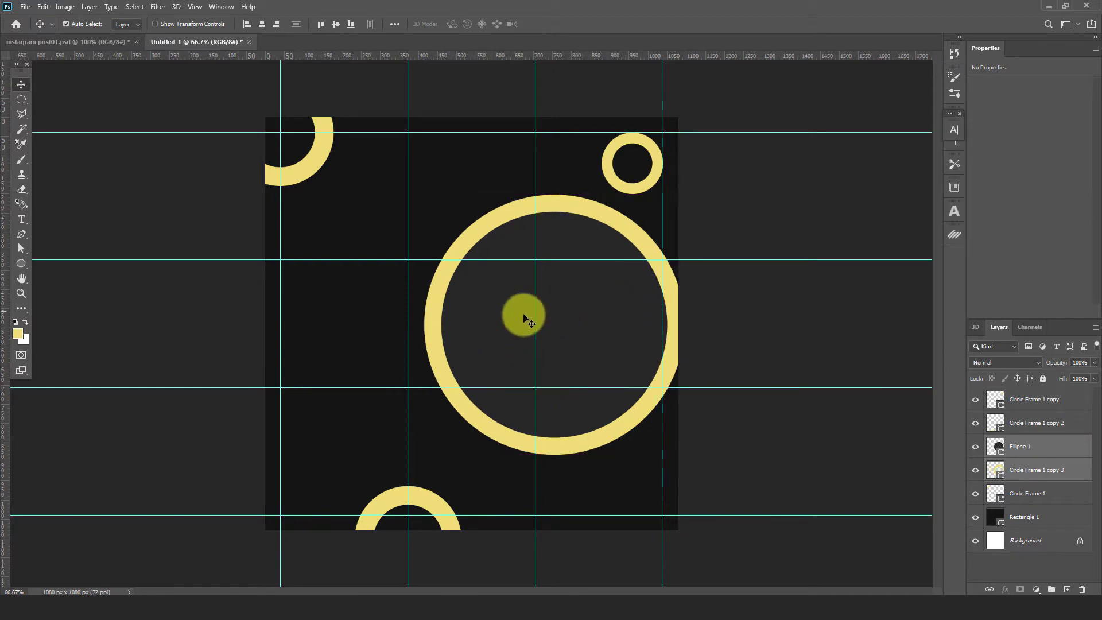
{"action": "key", "text": "ctrl"}
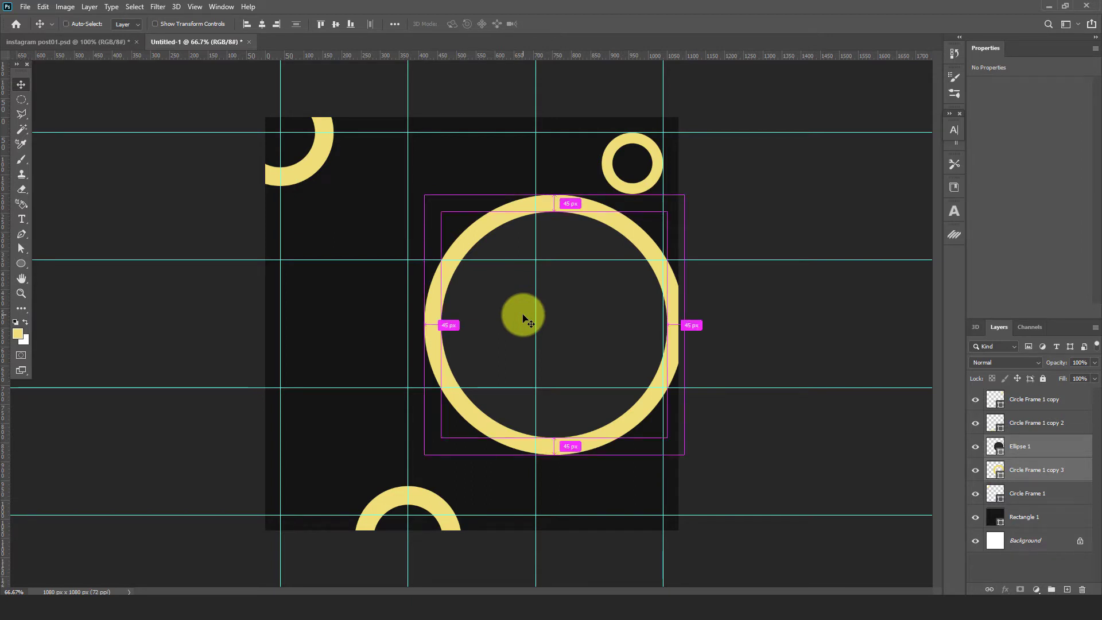
Step: Distort the large ring and its dark circle together into a flattened, tilted oval by repositioning the corners of their bounding box
{"action": "key", "text": "ctrl+t"}
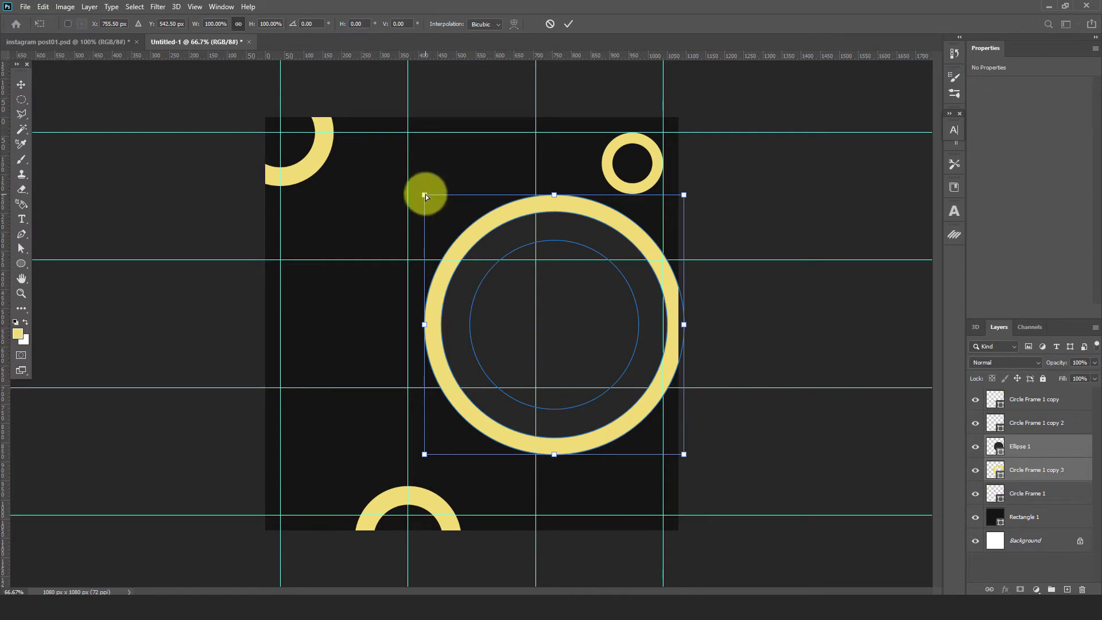
{"action": "left_click_drag", "start_coordinate": [425, 196], "coordinate": [445, 228]}
{"action": "left_click_drag", "start_coordinate": [684, 196], "coordinate": [687, 233]}
{"action": "mouse_move", "coordinate": [446, 229]}
{"action": "left_mouse_down"}
{"action": "mouse_move", "coordinate": [442, 257]}
{"action": "mouse_move", "coordinate": [440, 247]}
{"action": "mouse_move", "coordinate": [462, 242]}
{"action": "left_mouse_up"}
{"action": "left_click_drag", "start_coordinate": [690, 237], "coordinate": [695, 254]}
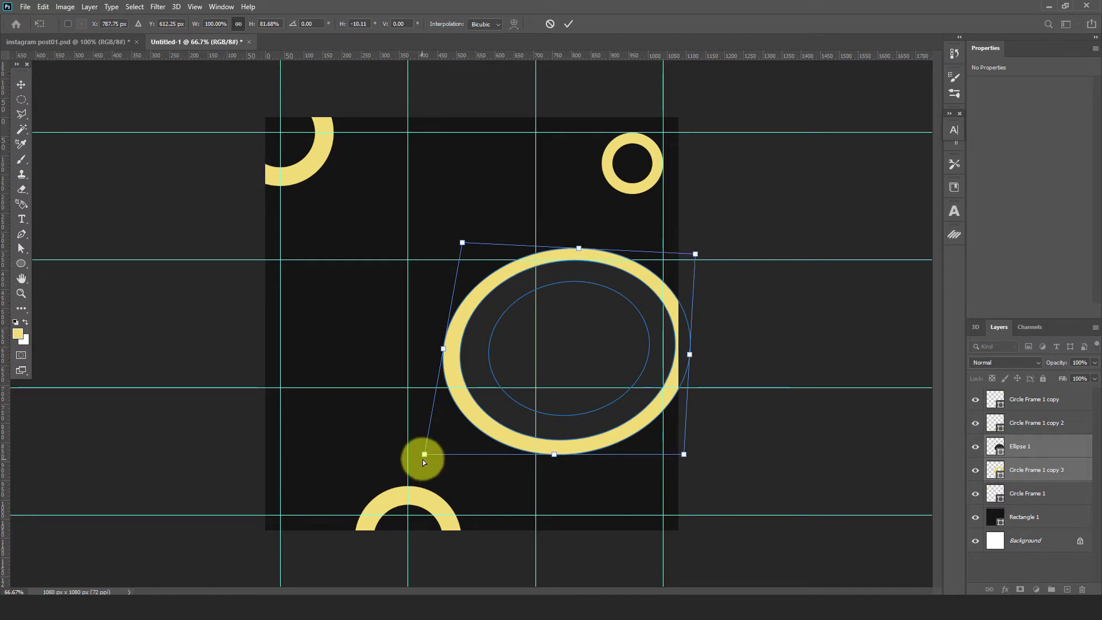
{"action": "left_click_drag", "start_coordinate": [419, 449], "coordinate": [406, 444]}
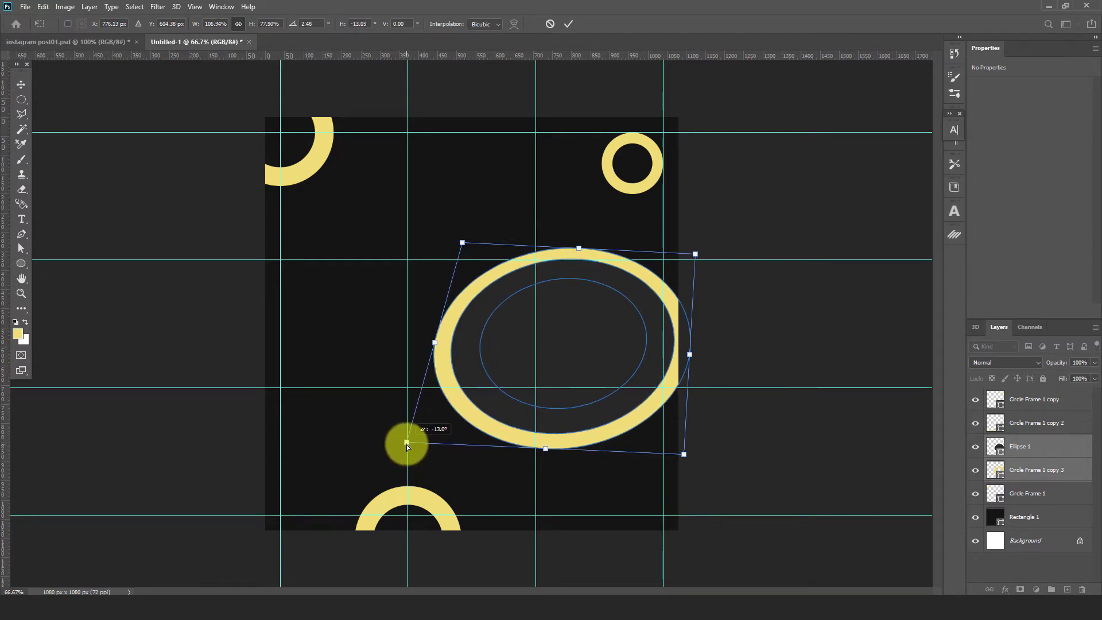
{"action": "left_click_drag", "start_coordinate": [696, 253], "coordinate": [696, 215]}
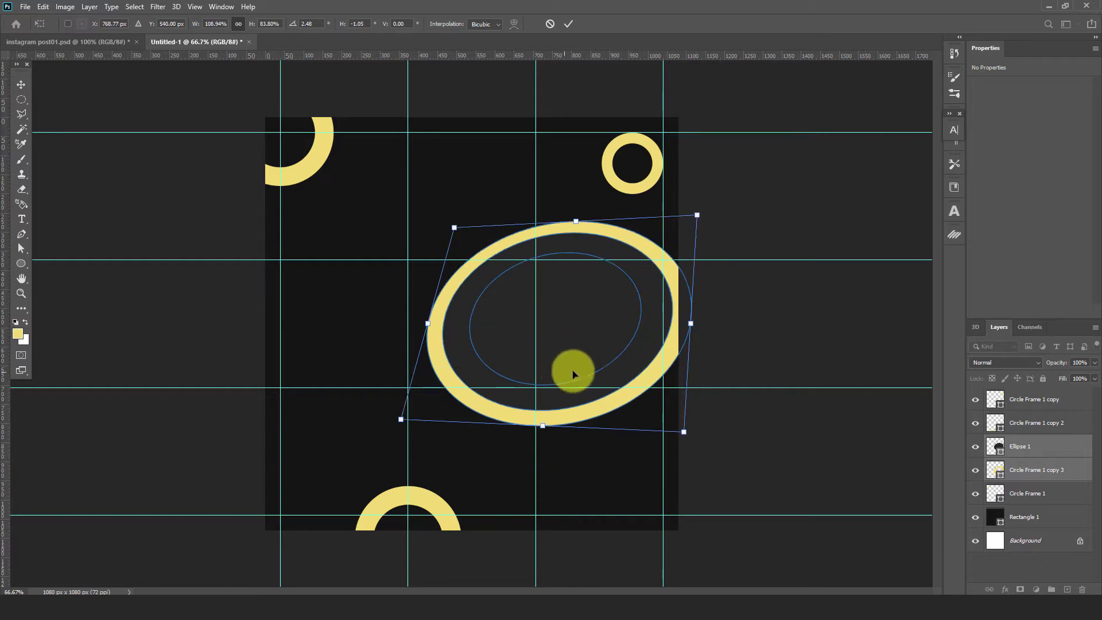
{"action": "left_click", "coordinate": [568, 26]}
{"action": "left_click", "coordinate": [735, 336]}
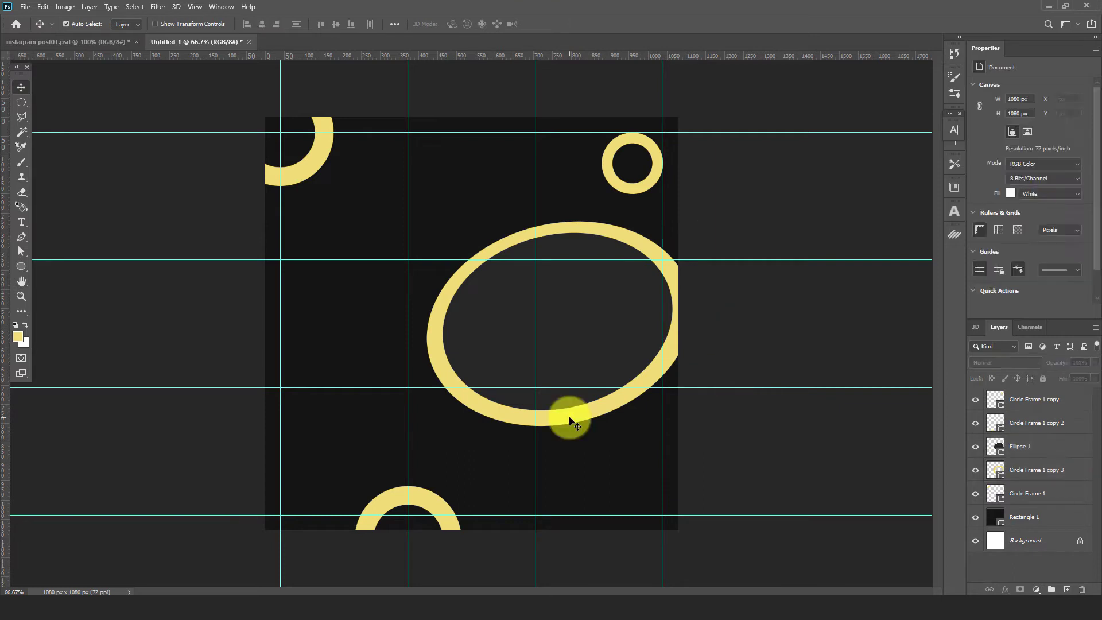
Step: Apply a reversed linear Gradient Overlay from orange #fa5e2d to magenta to the oval ring, at a 45° angle and 100% scale
{"action": "left_click", "coordinate": [570, 420]}
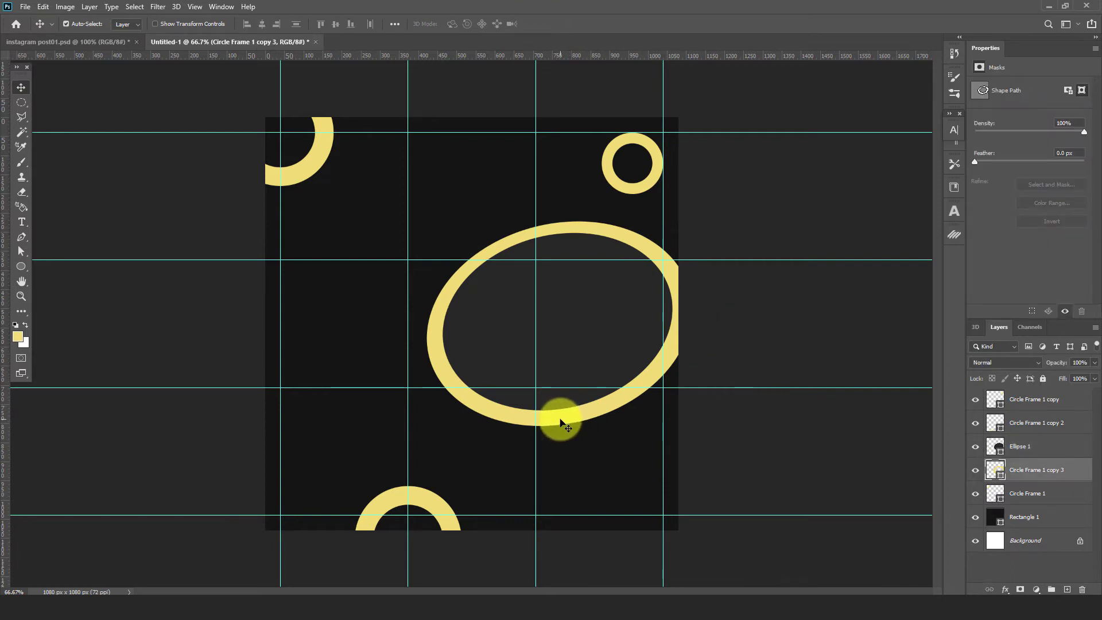
{"action": "left_click", "coordinate": [1004, 590]}
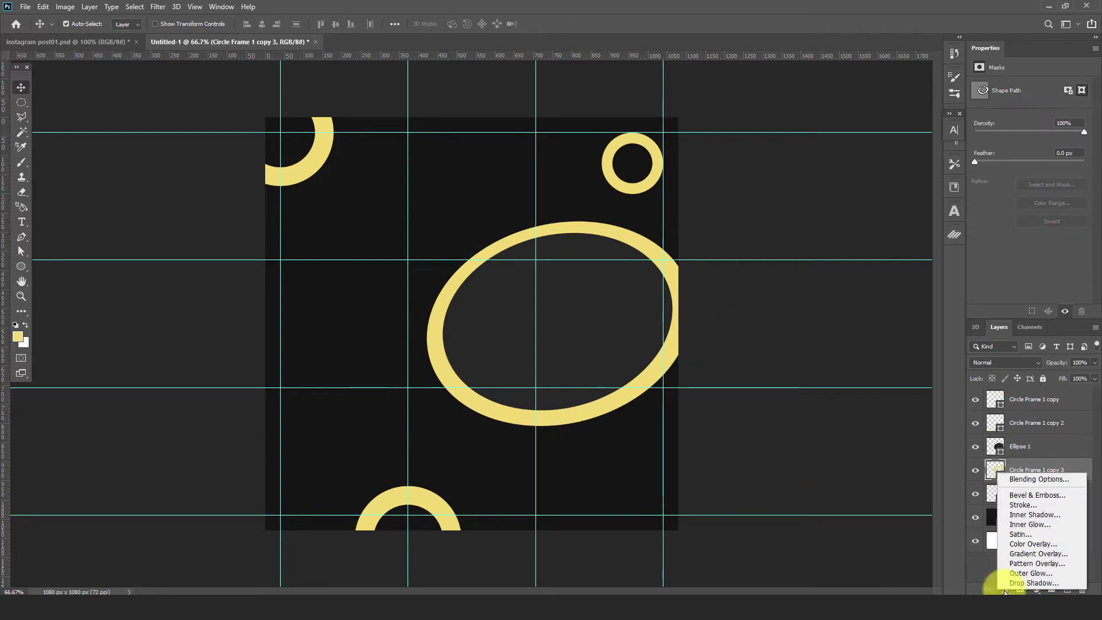
{"action": "left_click", "coordinate": [1020, 556]}
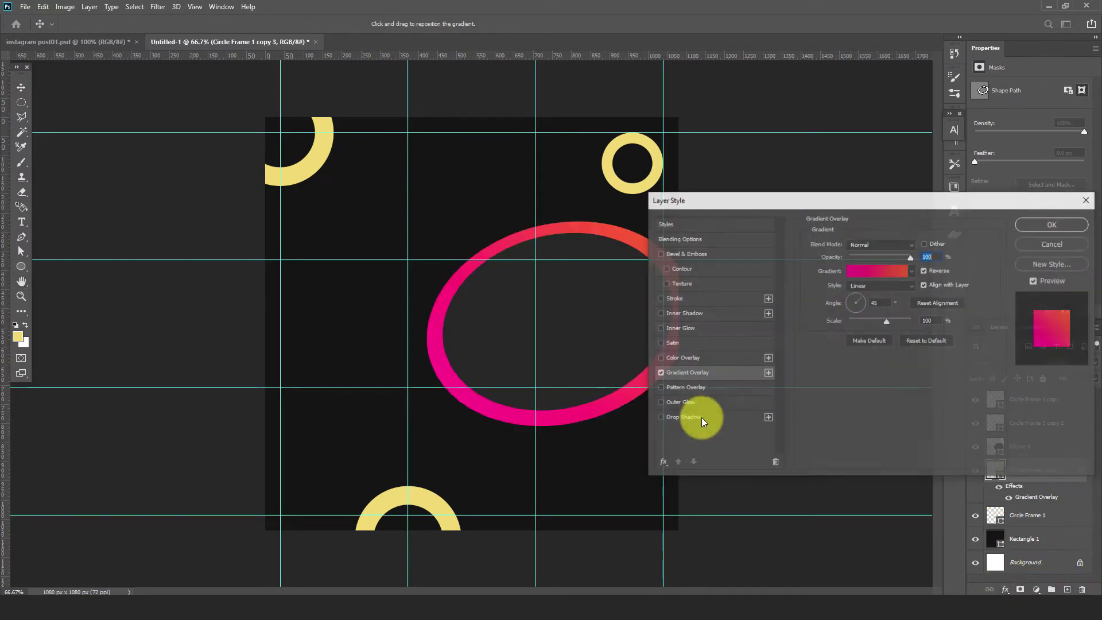
{"action": "left_click", "coordinate": [877, 270]}
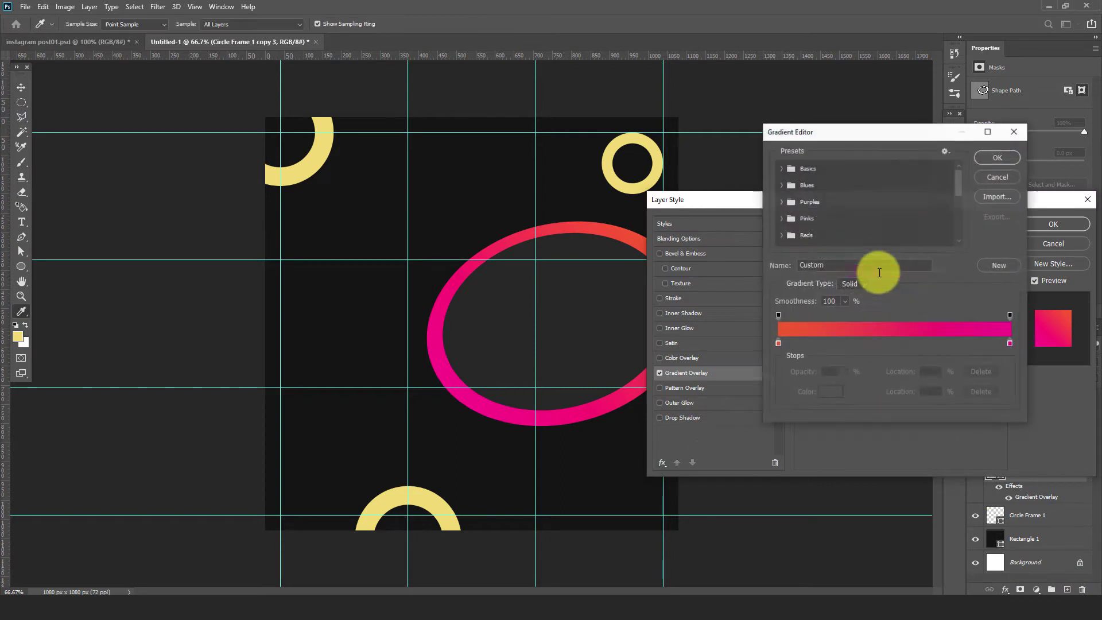
{"action": "left_click", "coordinate": [778, 343]}
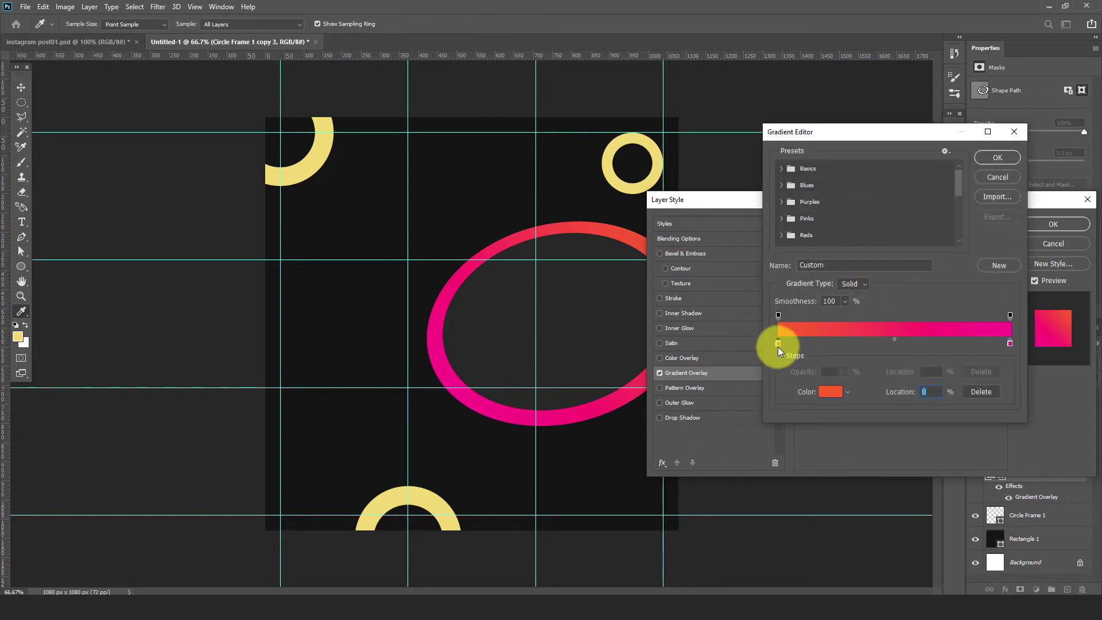
{"action": "left_click", "coordinate": [827, 392]}
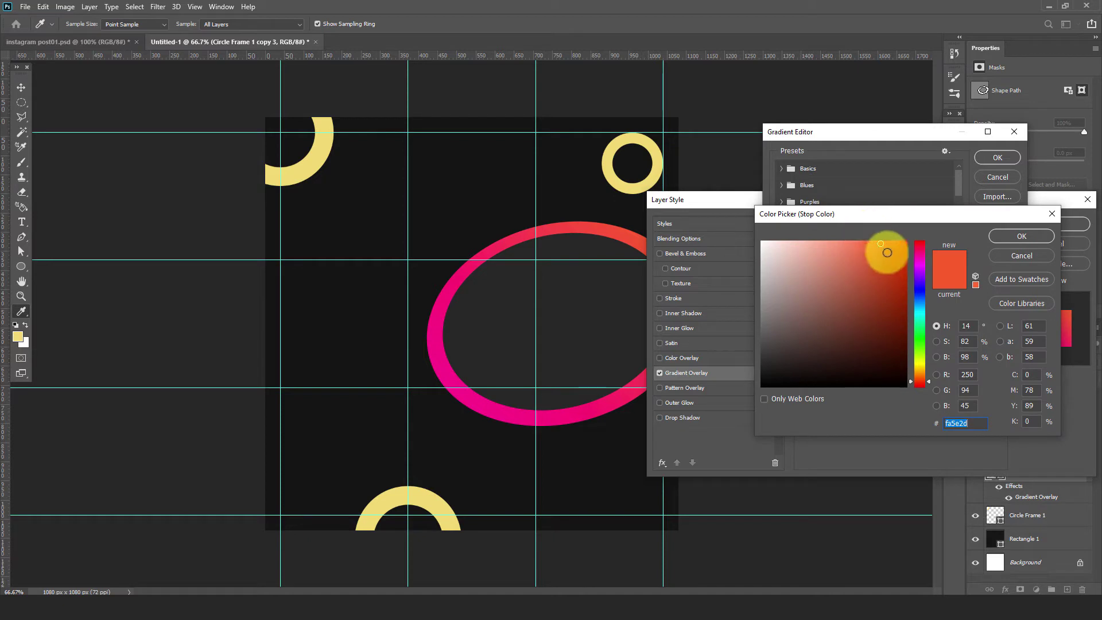
{"action": "left_click", "coordinate": [1014, 240]}
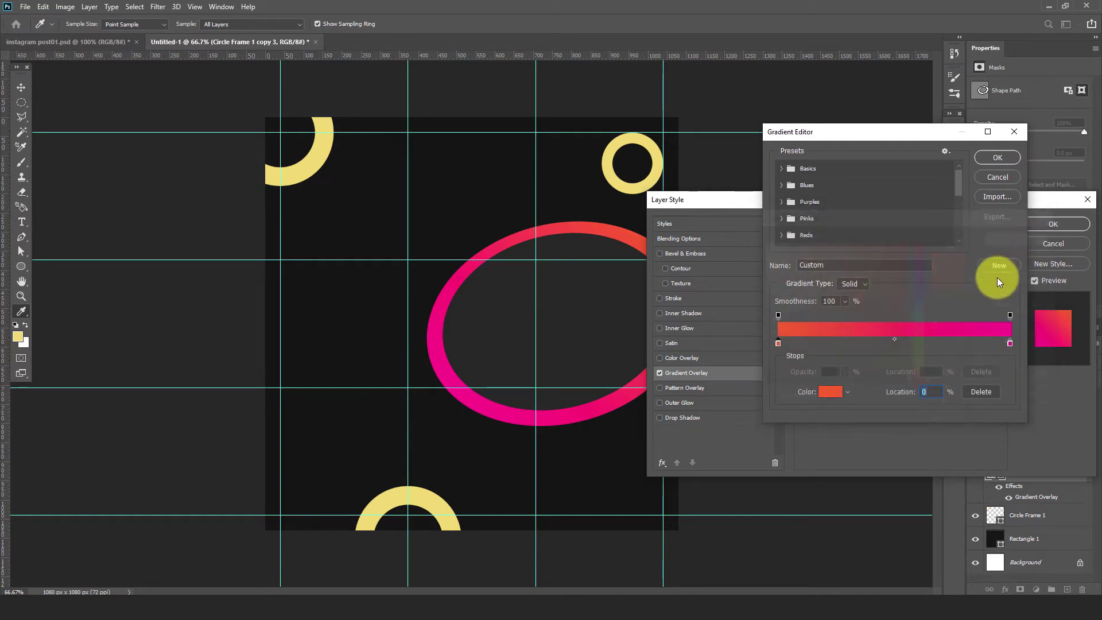
{"action": "left_click", "coordinate": [1010, 343]}
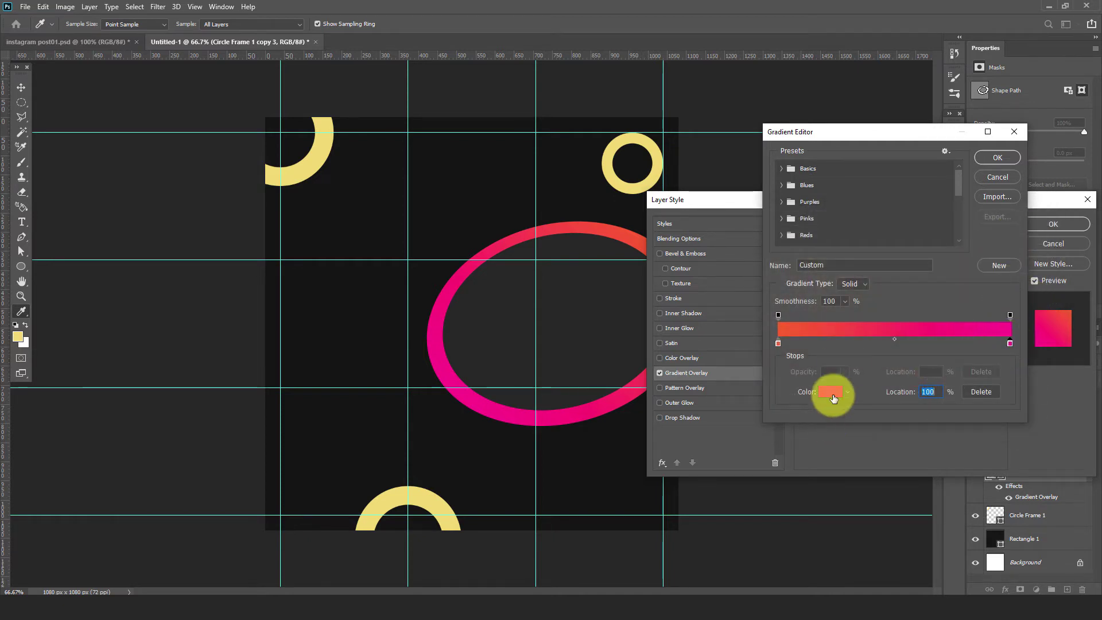
{"action": "left_click", "coordinate": [994, 160]}
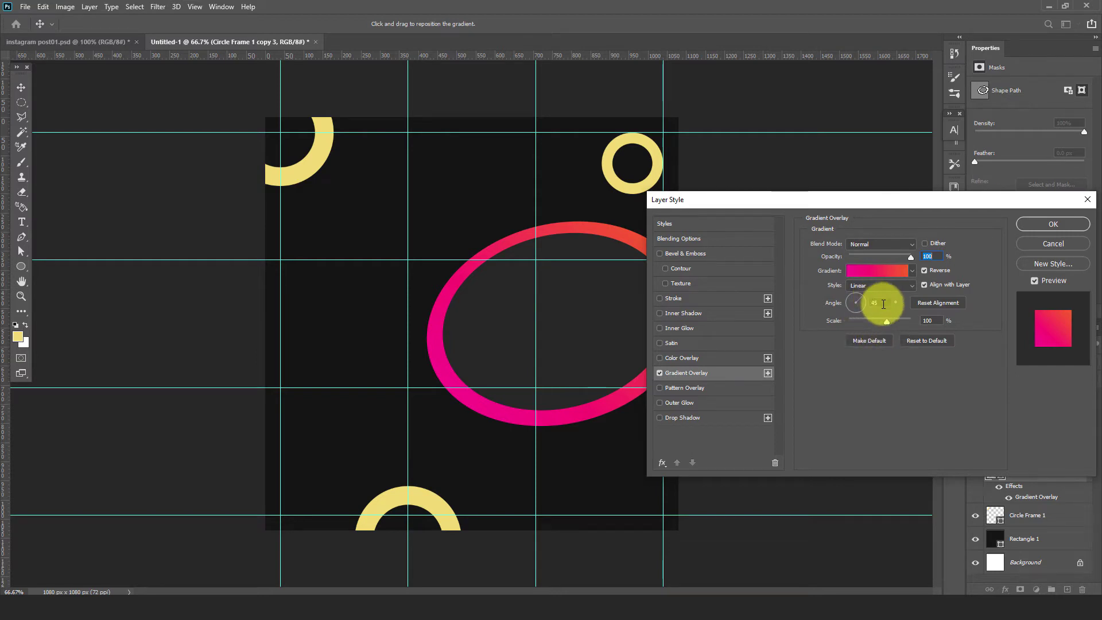
{"action": "left_click_drag", "start_coordinate": [883, 304], "coordinate": [865, 309]}
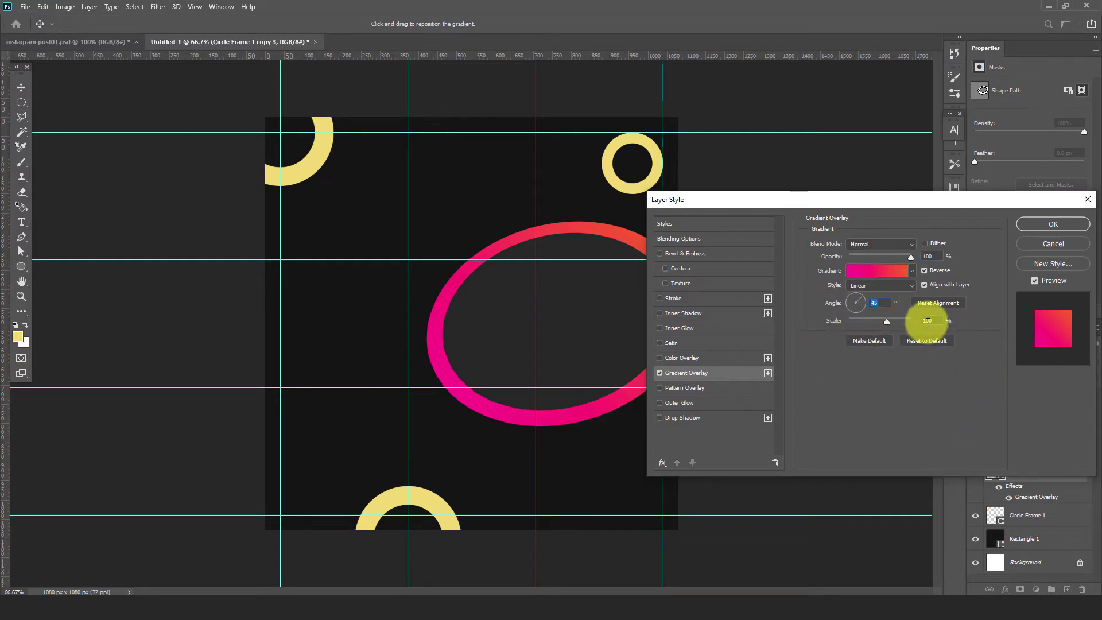
{"action": "left_click", "coordinate": [1043, 227]}
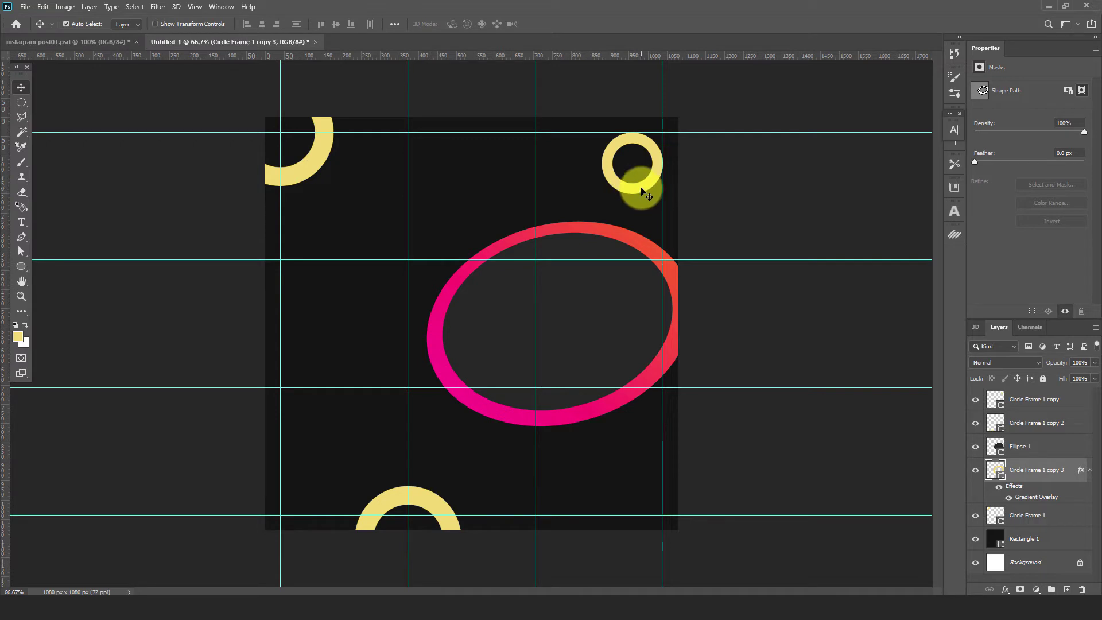
Step: Copy the oval ring's Gradient Overlay layer style and paste it onto the small ring in the canvas's upper-right corner
{"action": "right_click", "coordinate": [1089, 473]}
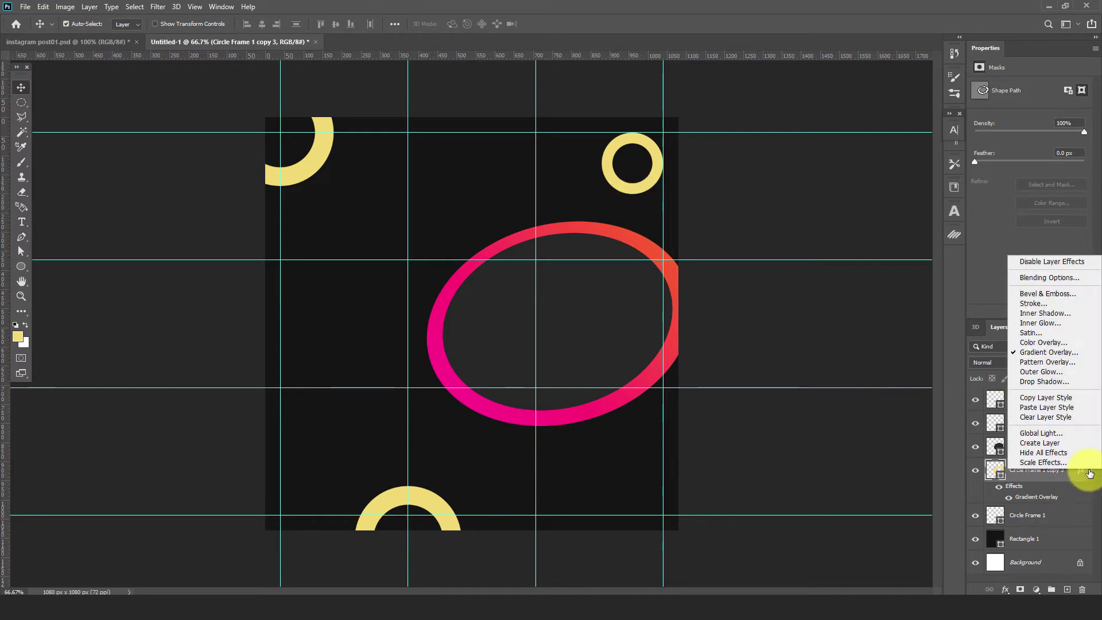
{"action": "left_click", "coordinate": [1032, 403]}
{"action": "left_click", "coordinate": [631, 191]}
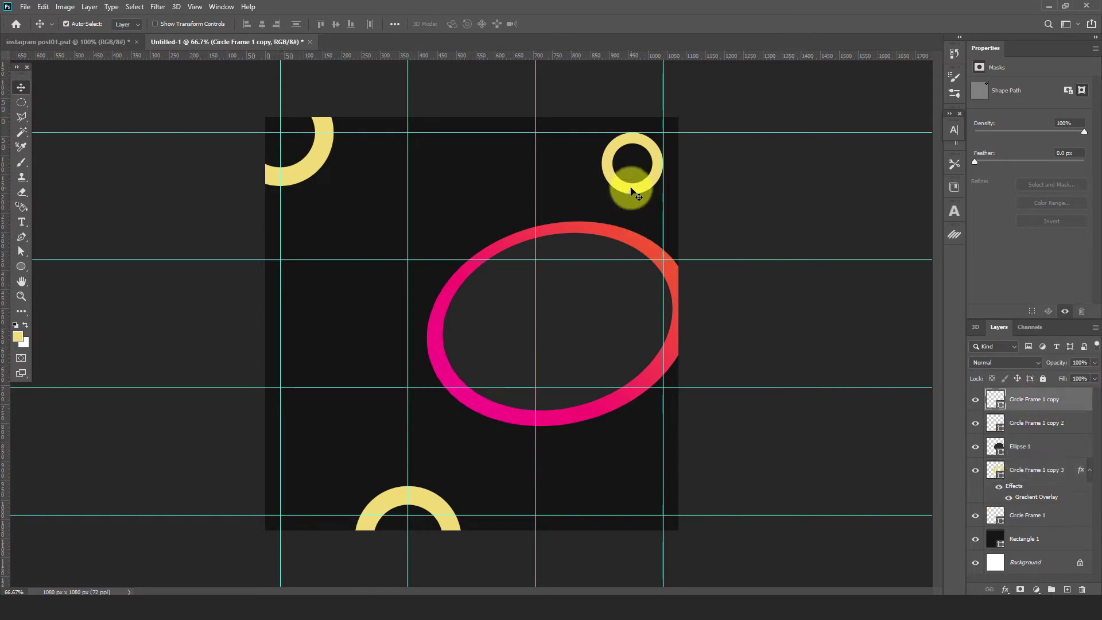
{"action": "right_click", "coordinate": [1059, 402]}
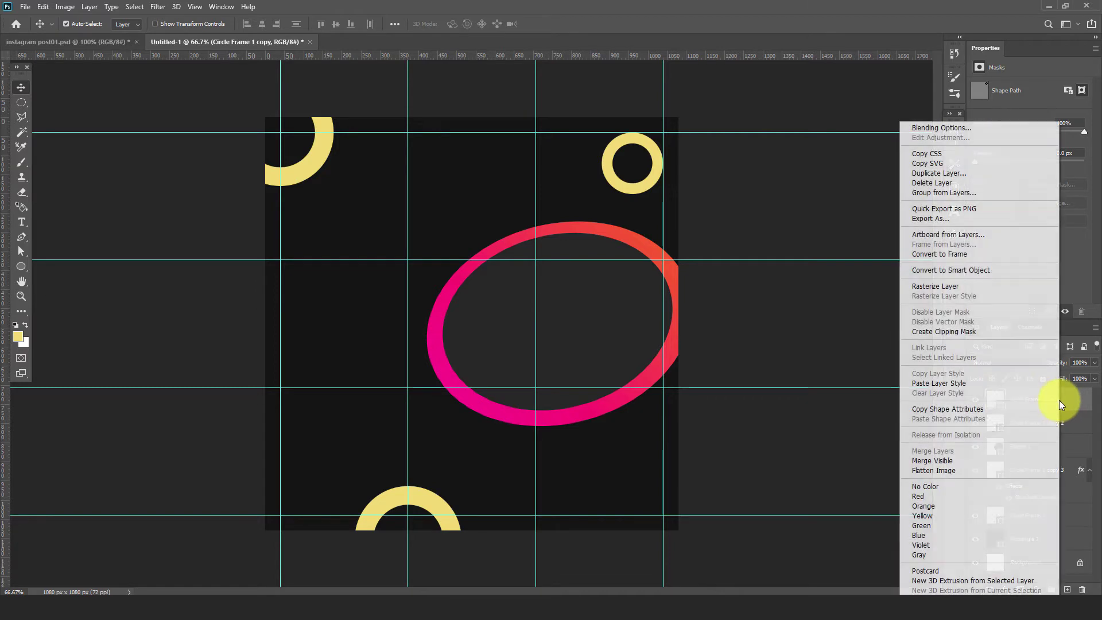
{"action": "left_click", "coordinate": [926, 383]}
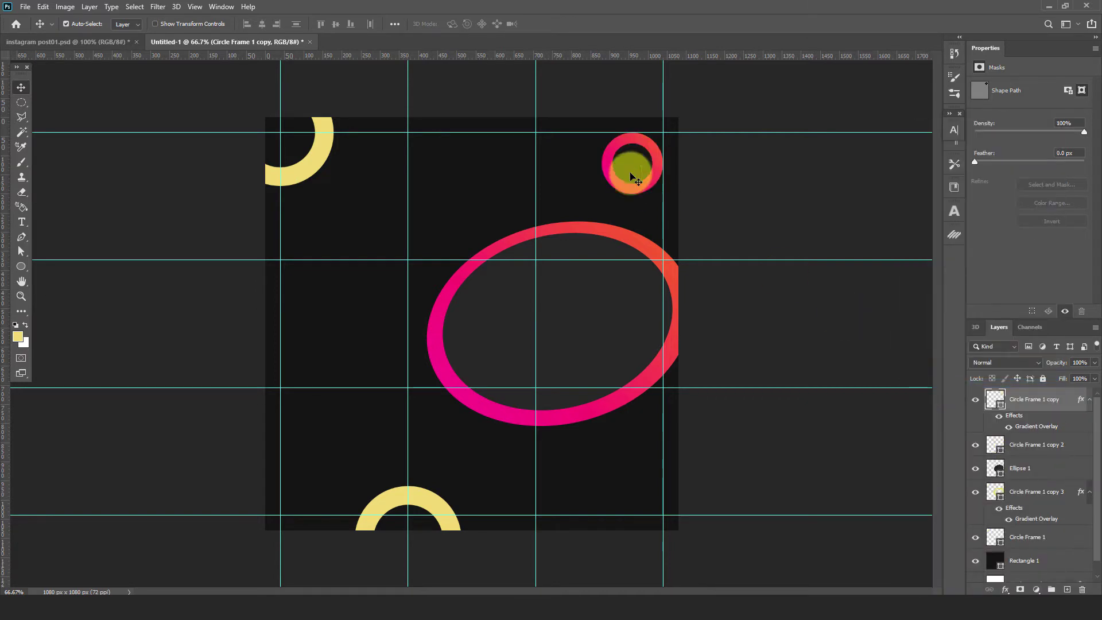
Step: Paste the copied gradient layer style onto the ring in the canvas's upper-left corner and the ring at the bottom edge
{"action": "left_click", "coordinate": [305, 169]}
{"action": "right_click", "coordinate": [1053, 535]}
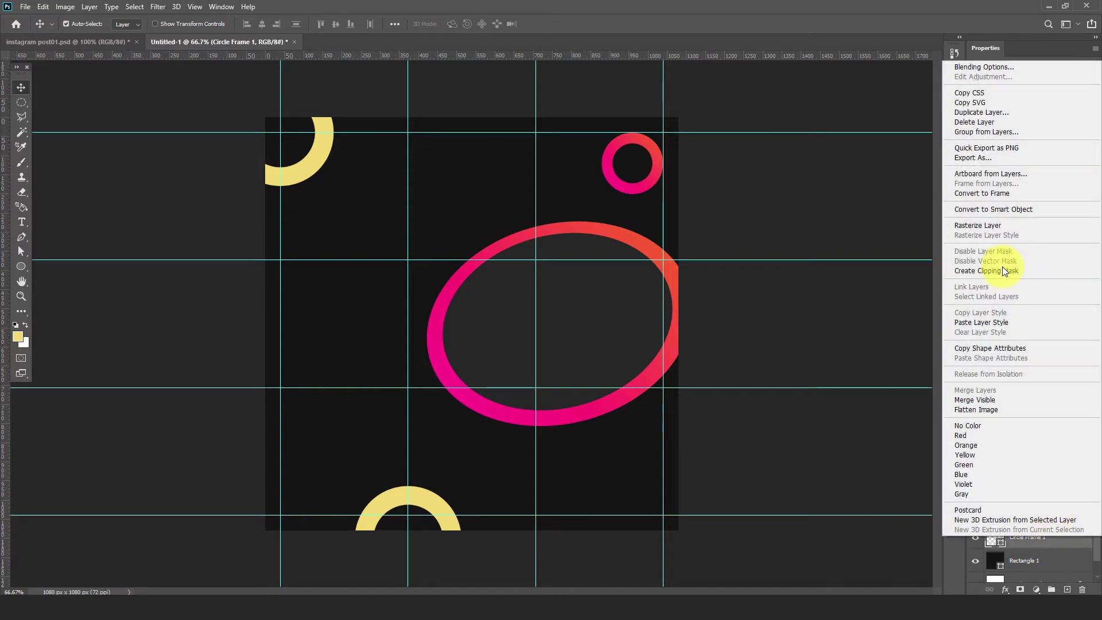
{"action": "left_click", "coordinate": [977, 321]}
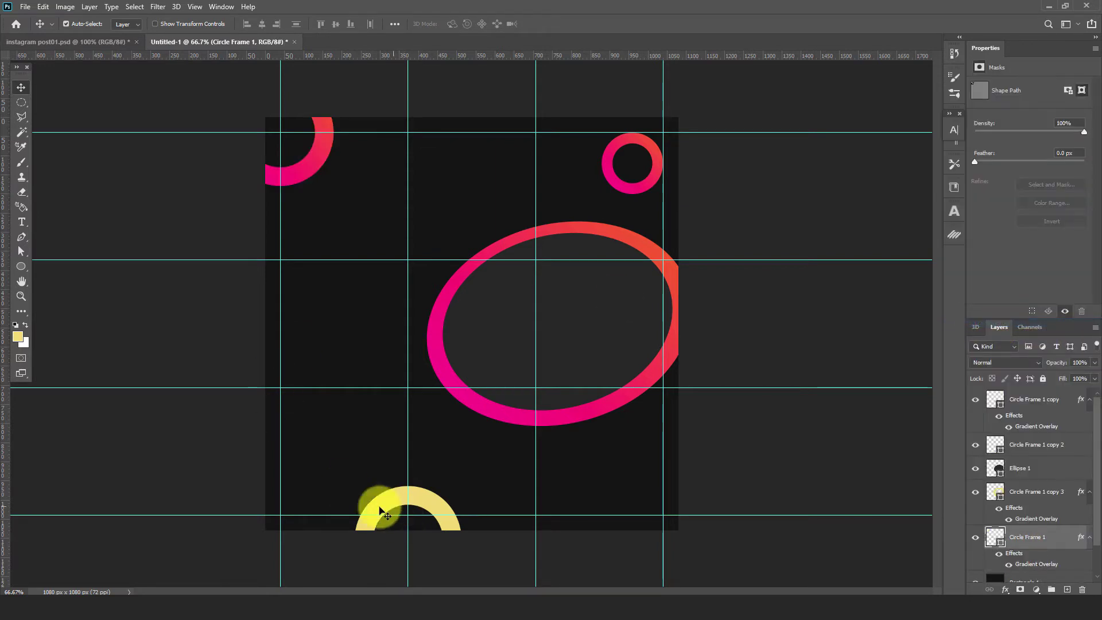
{"action": "left_click", "coordinate": [436, 505]}
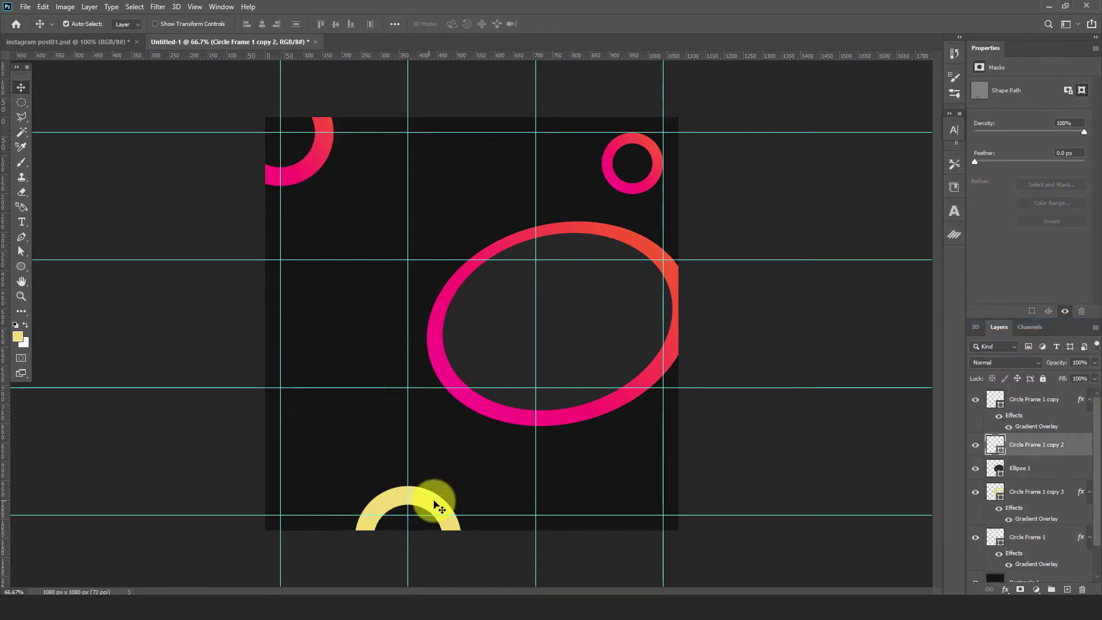
{"action": "right_click", "coordinate": [1057, 446]}
{"action": "left_click", "coordinate": [924, 383]}
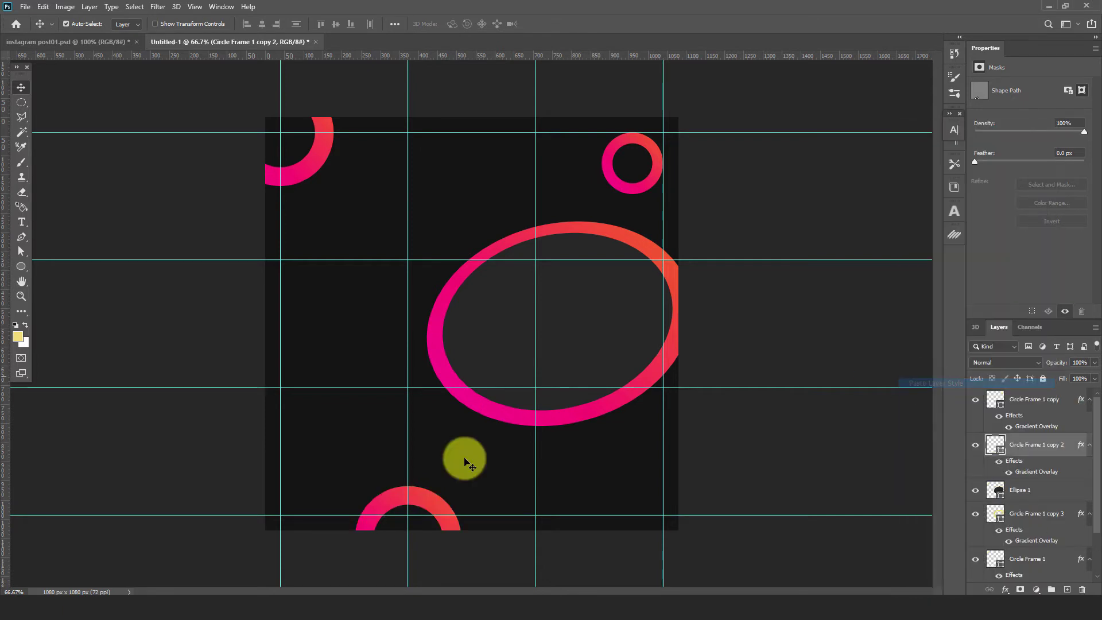
{"action": "left_click", "coordinate": [498, 585]}
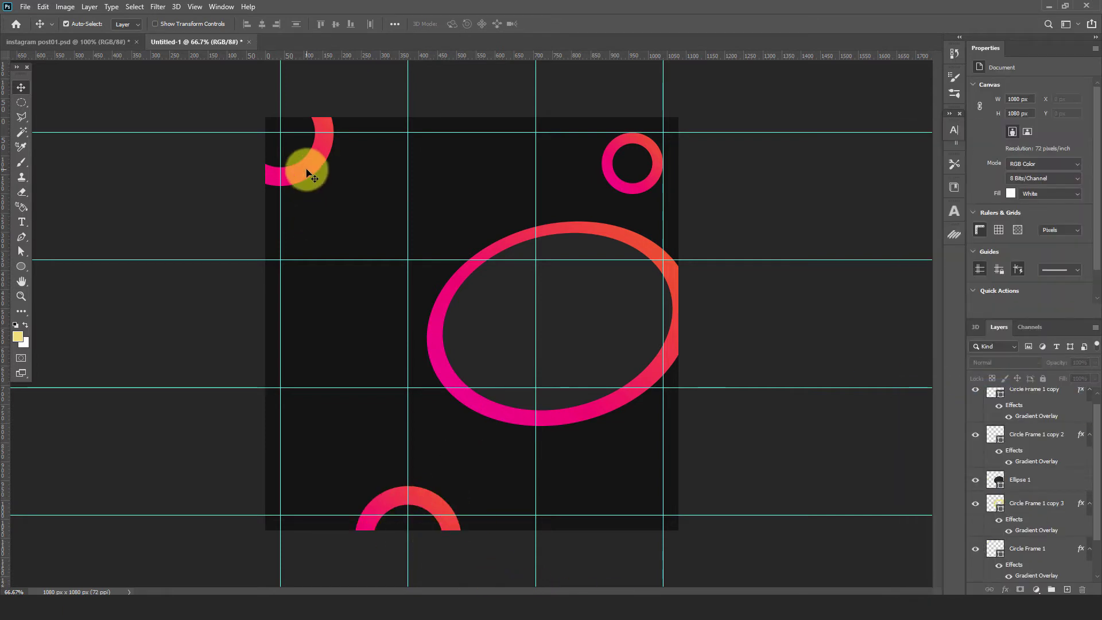
Step: Convert the upper-left corner ring to a smart object and apply a Gaussian Blur with a 10 px radius
{"action": "left_click", "coordinate": [304, 172]}
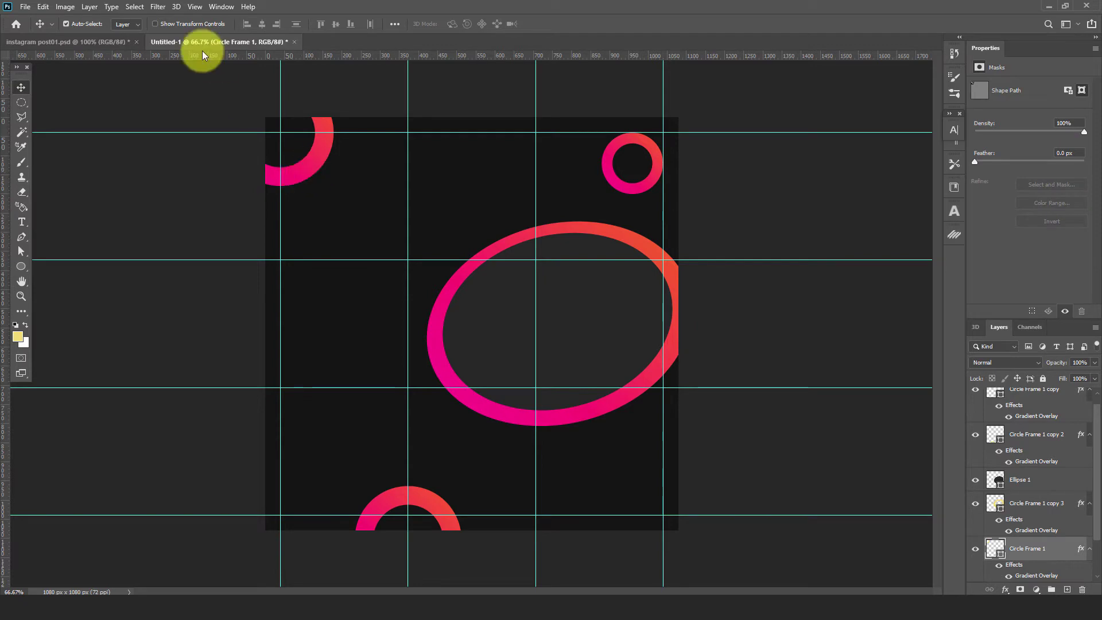
{"action": "left_click", "coordinate": [155, 8]}
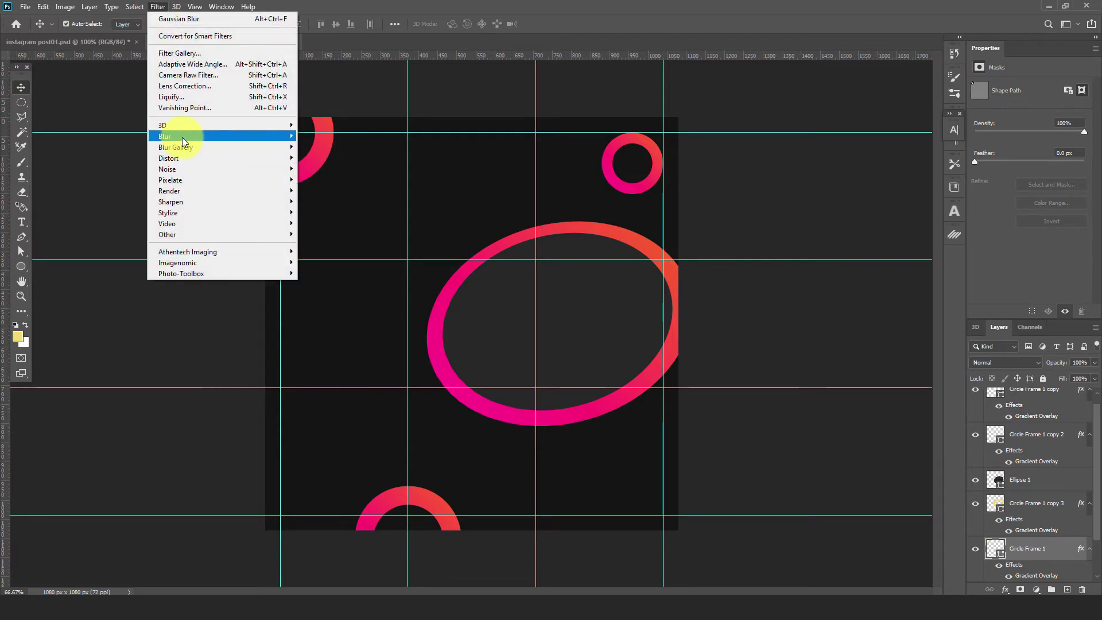
{"action": "mouse_move", "coordinate": [181, 137]}
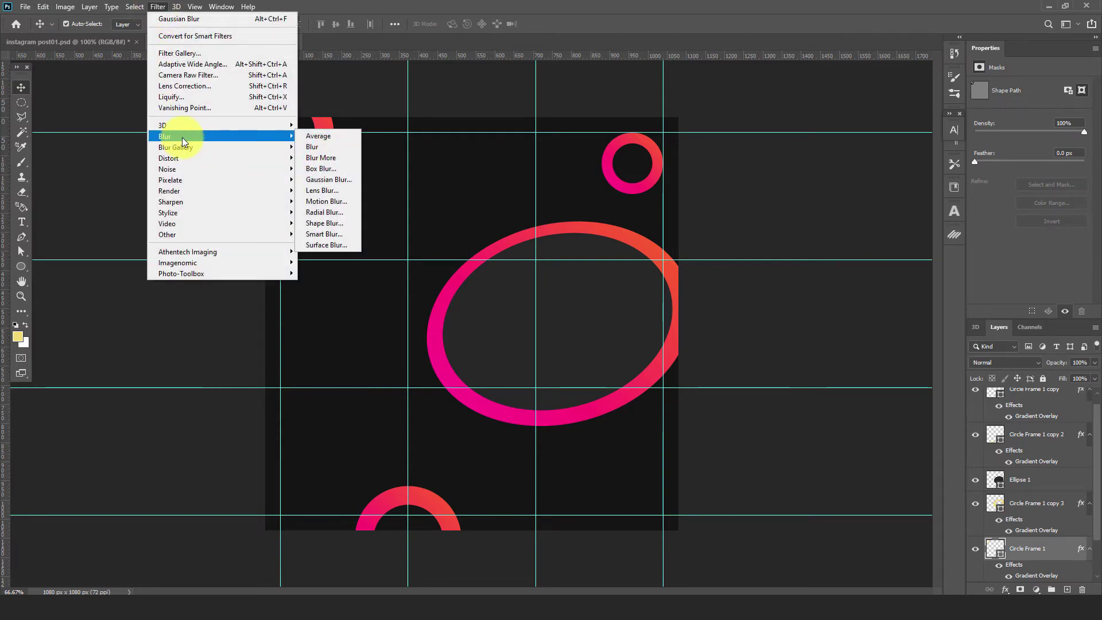
{"action": "left_click", "coordinate": [319, 180]}
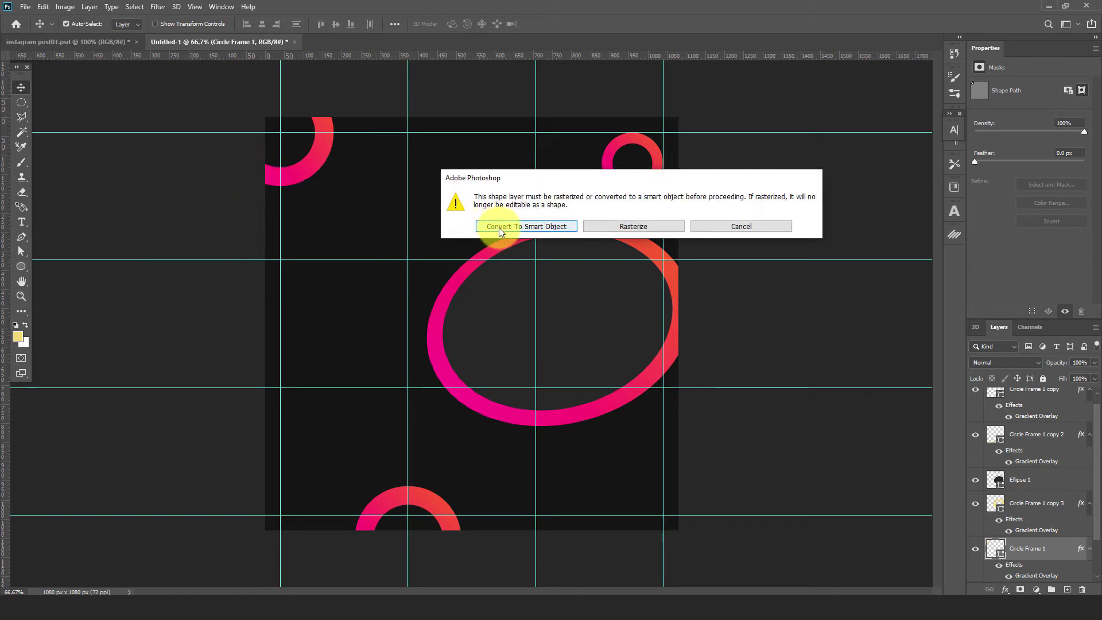
{"action": "left_click", "coordinate": [497, 226]}
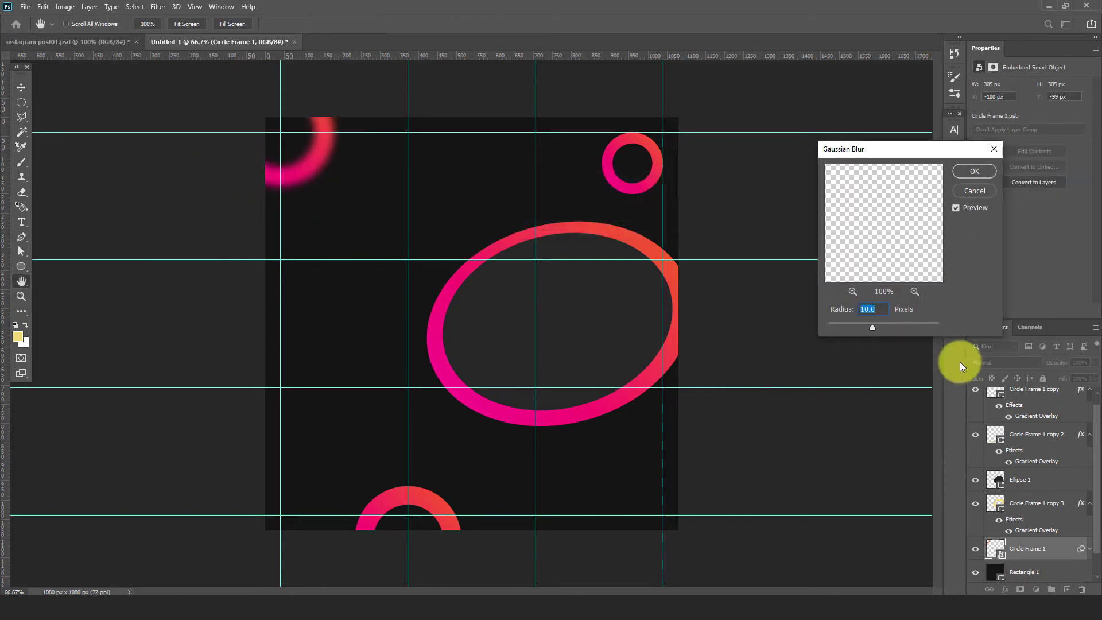
{"action": "left_click", "coordinate": [967, 171]}
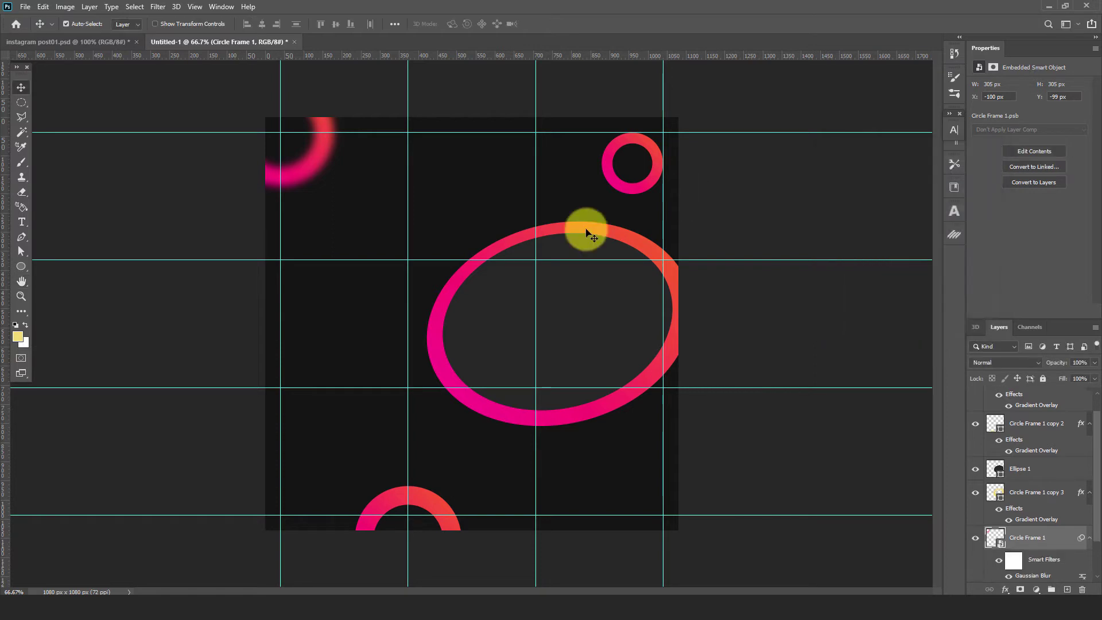
Step: Convert the small upper-right ring to a smart object and apply a Gaussian Blur with a 10 px radius
{"action": "left_click", "coordinate": [633, 194]}
{"action": "left_click", "coordinate": [157, 8]}
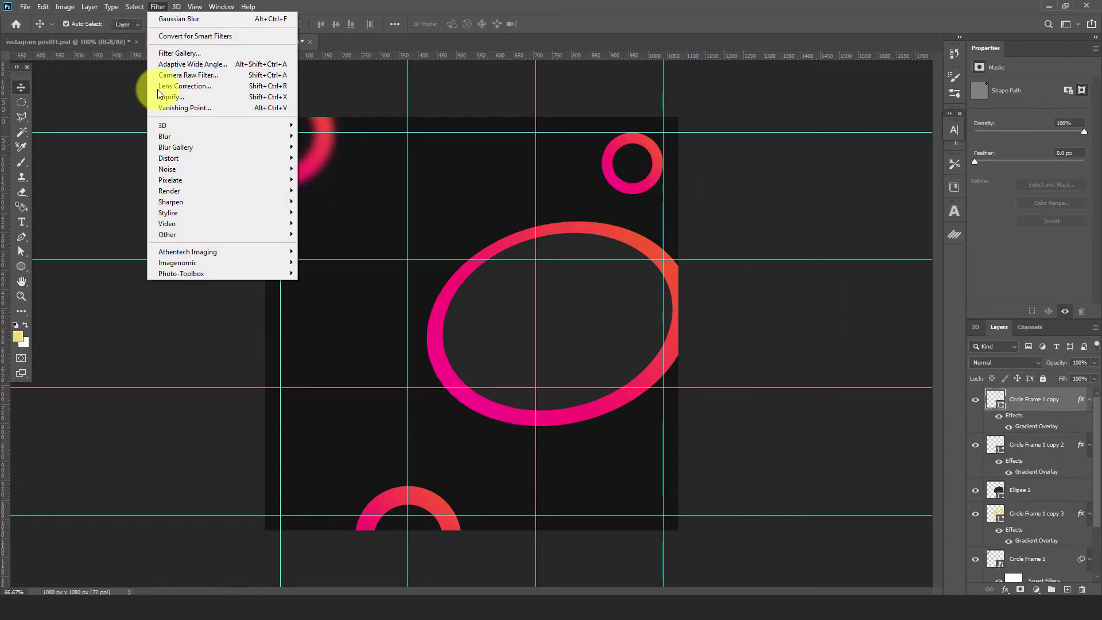
{"action": "mouse_move", "coordinate": [177, 138]}
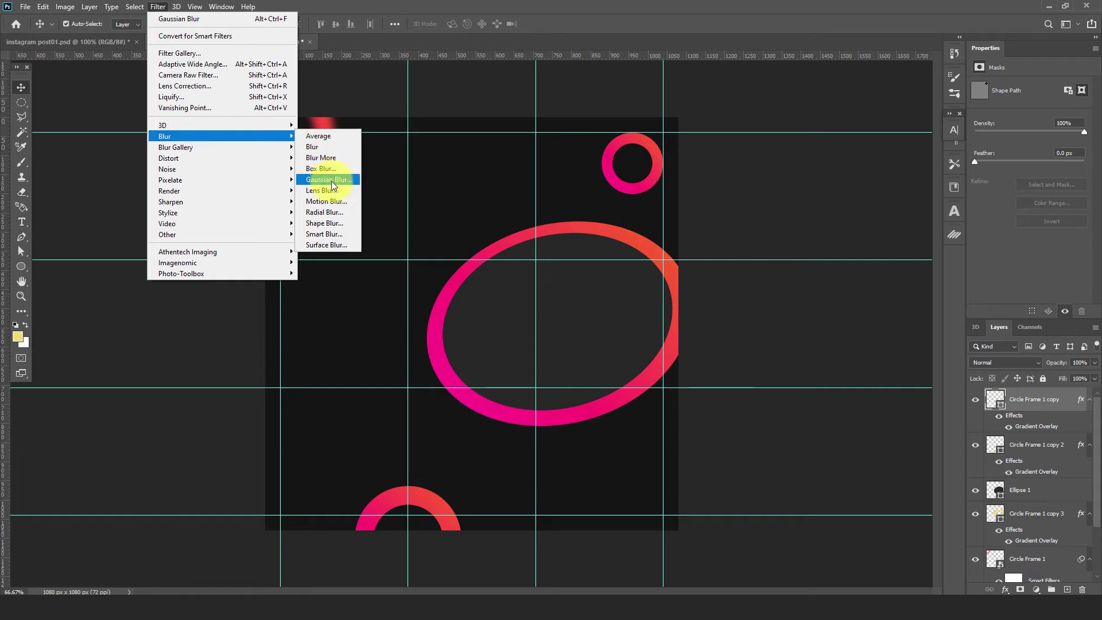
{"action": "left_click", "coordinate": [329, 180]}
{"action": "left_click", "coordinate": [532, 229]}
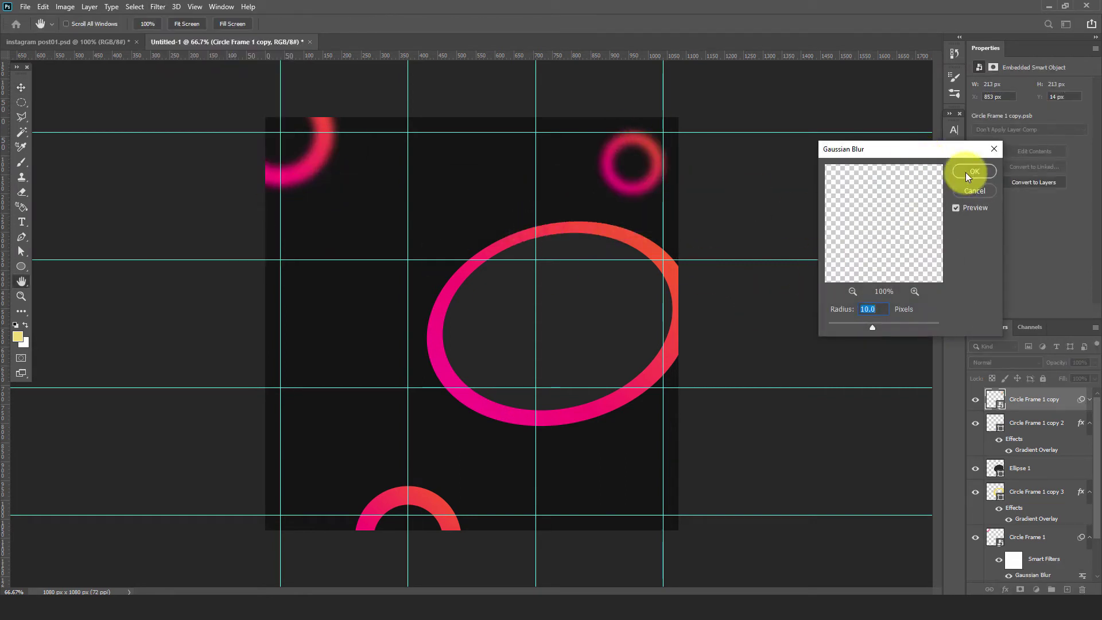
{"action": "left_click", "coordinate": [967, 173]}
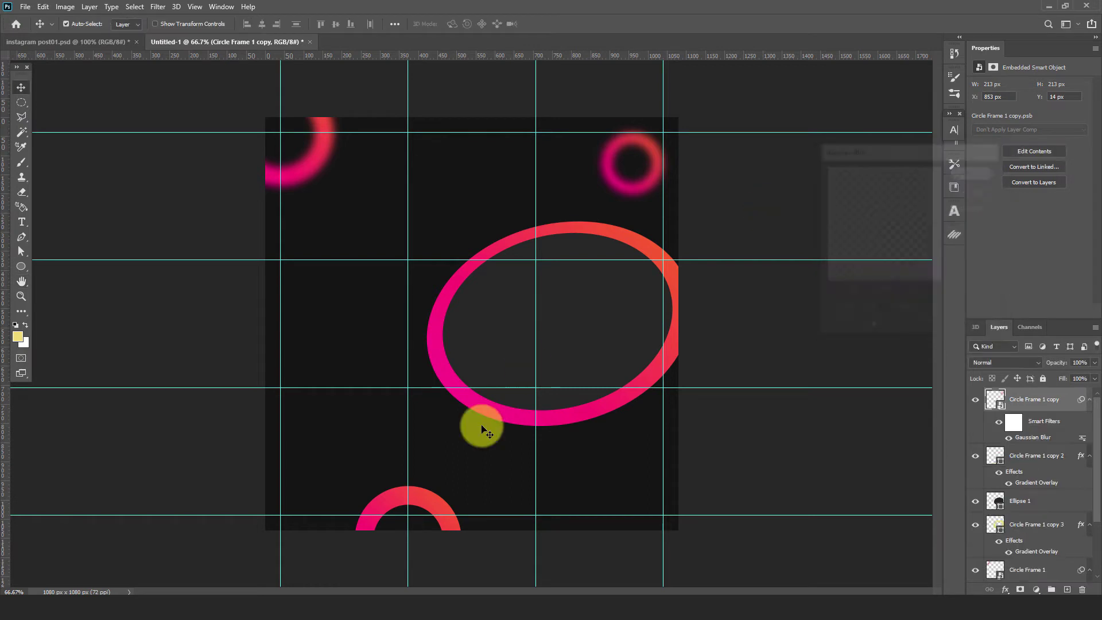
Step: Convert the ring at the canvas's bottom edge to a smart object and blur it with the same Gaussian Blur
{"action": "left_click", "coordinate": [436, 506]}
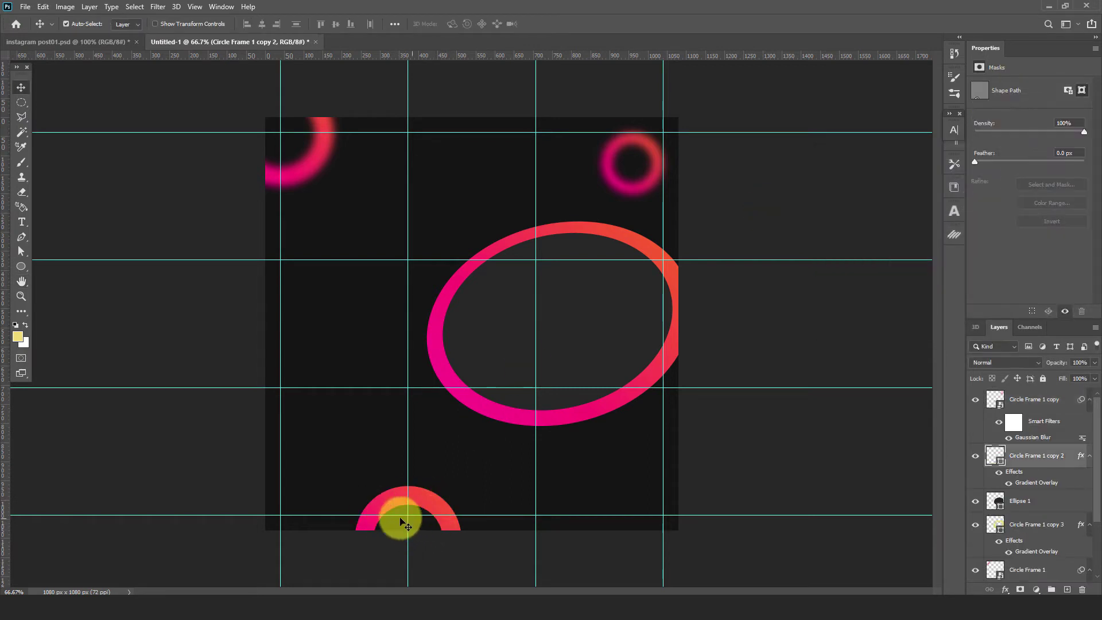
{"action": "left_click", "coordinate": [157, 7]}
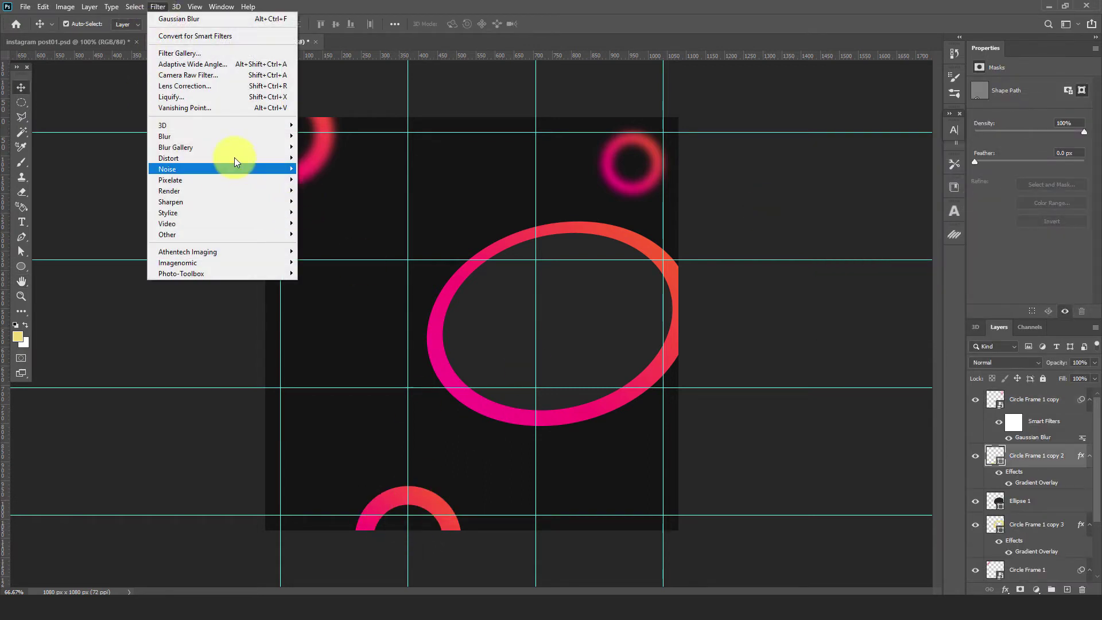
{"action": "mouse_move", "coordinate": [236, 144]}
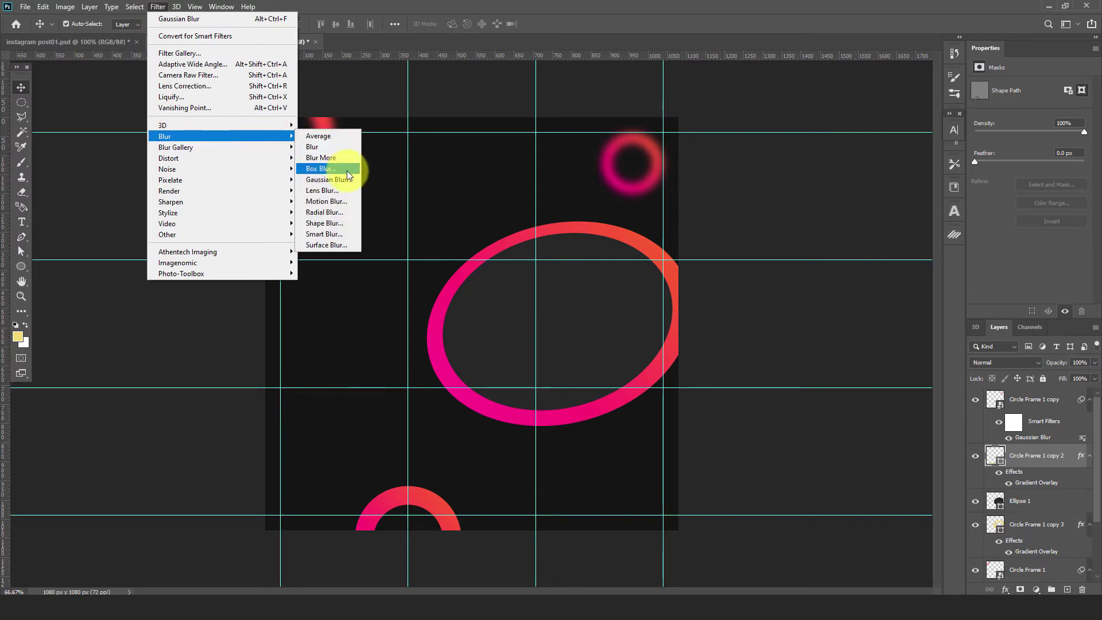
{"action": "left_click", "coordinate": [330, 180]}
{"action": "left_click", "coordinate": [497, 227]}
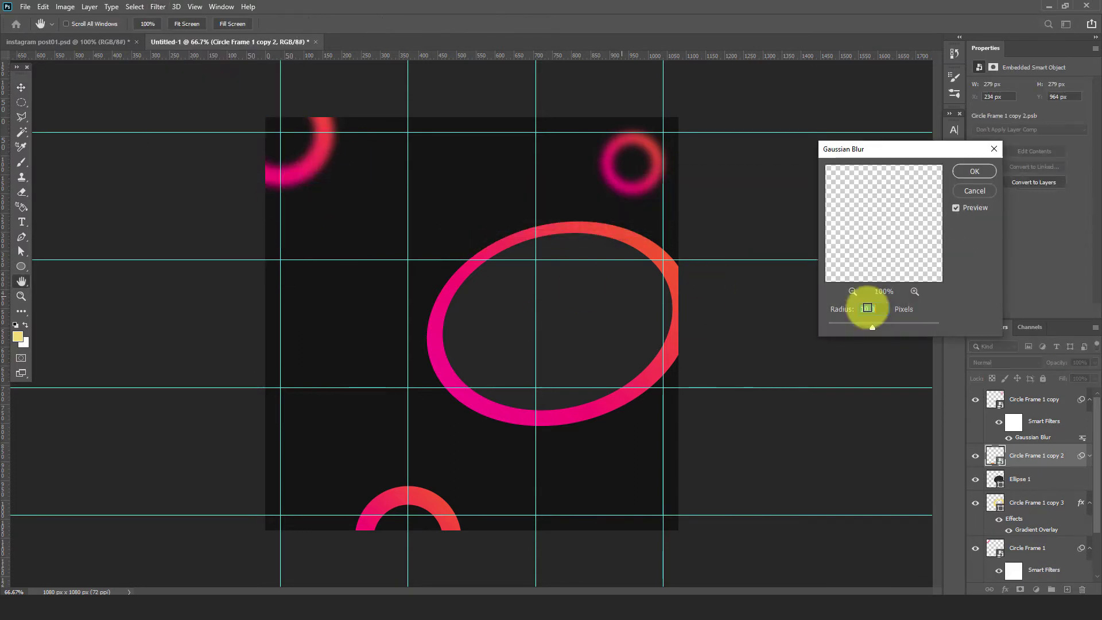
{"action": "left_click", "coordinate": [977, 174]}
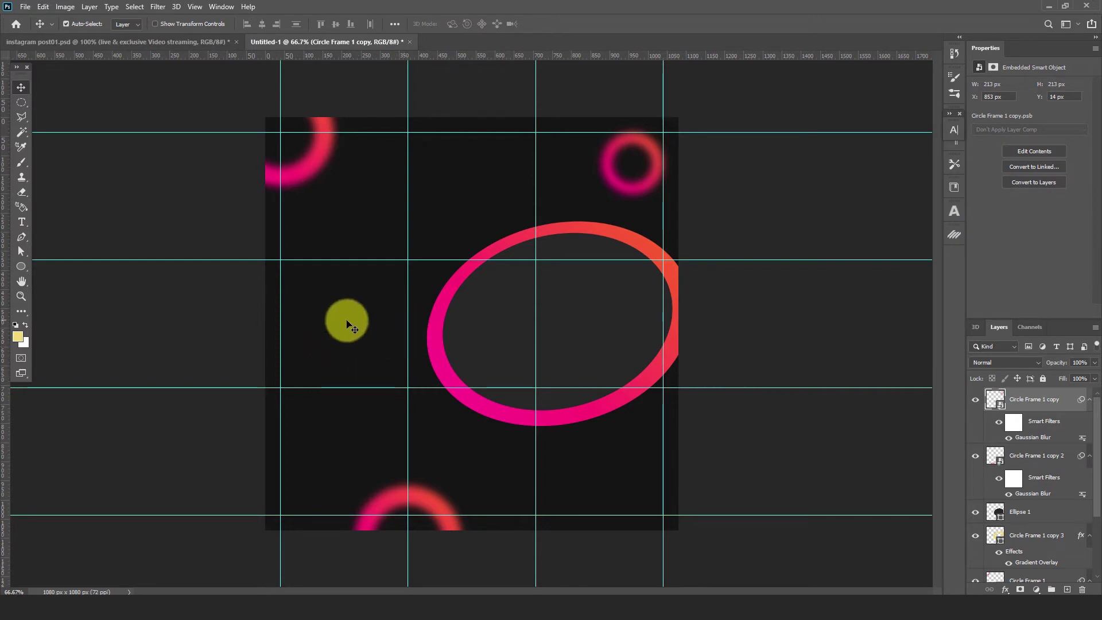
Step: Add a new layer with the four-line heading "LIVE & / EXCLUSIVE / VIDEO / STREAMING" beside the oval, in Gotham Ultra Italic at 70 pt
{"action": "left_click", "coordinate": [1067, 589]}
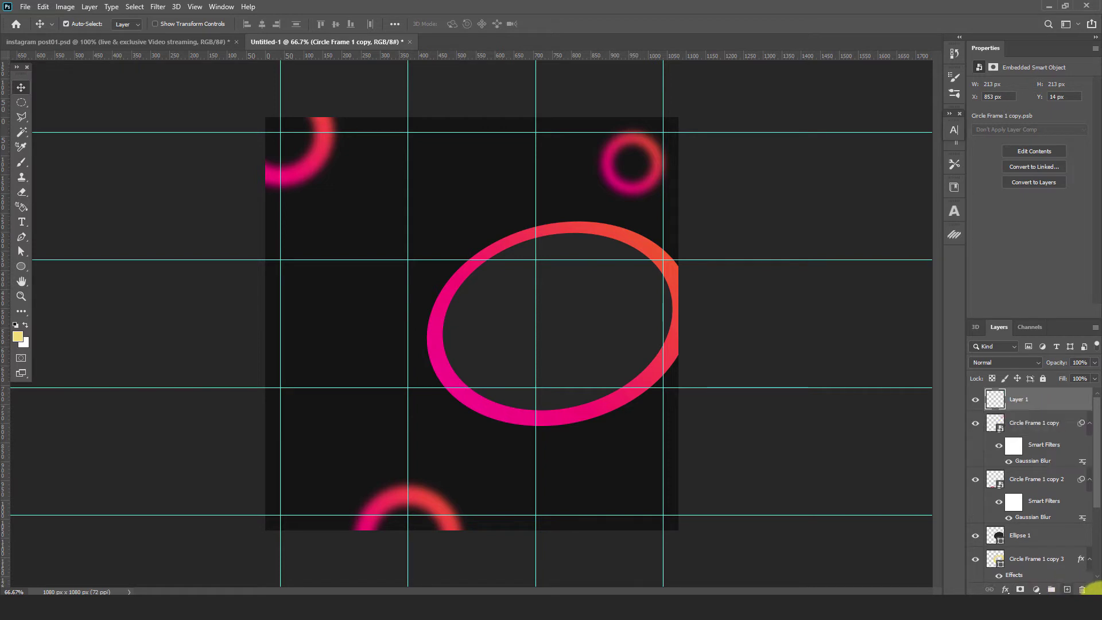
{"action": "left_click", "coordinate": [21, 224]}
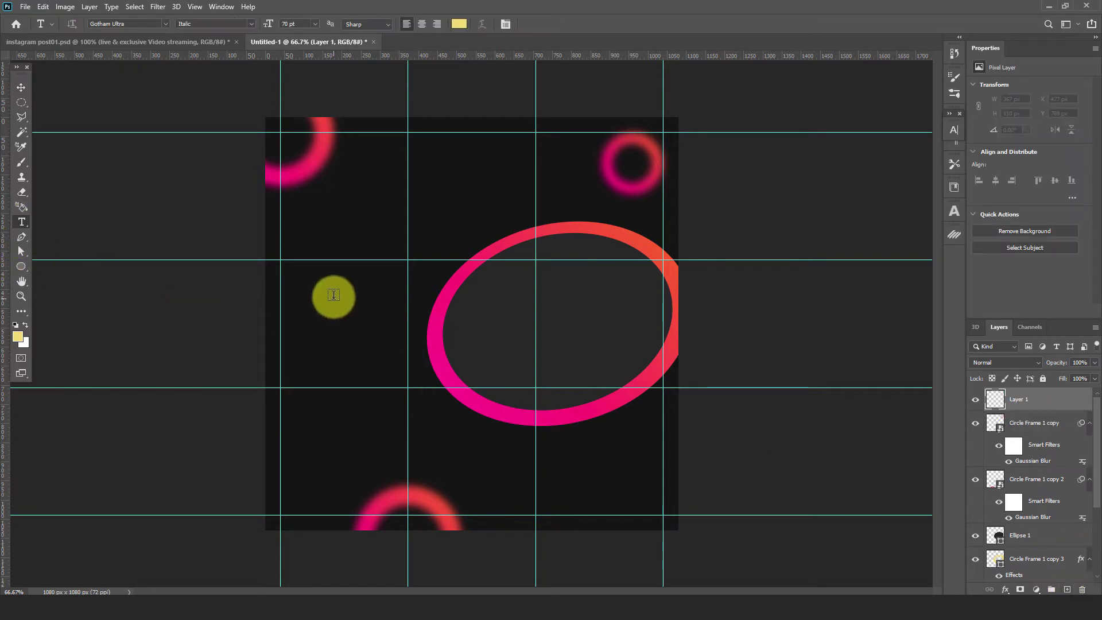
{"action": "left_click", "coordinate": [294, 276]}
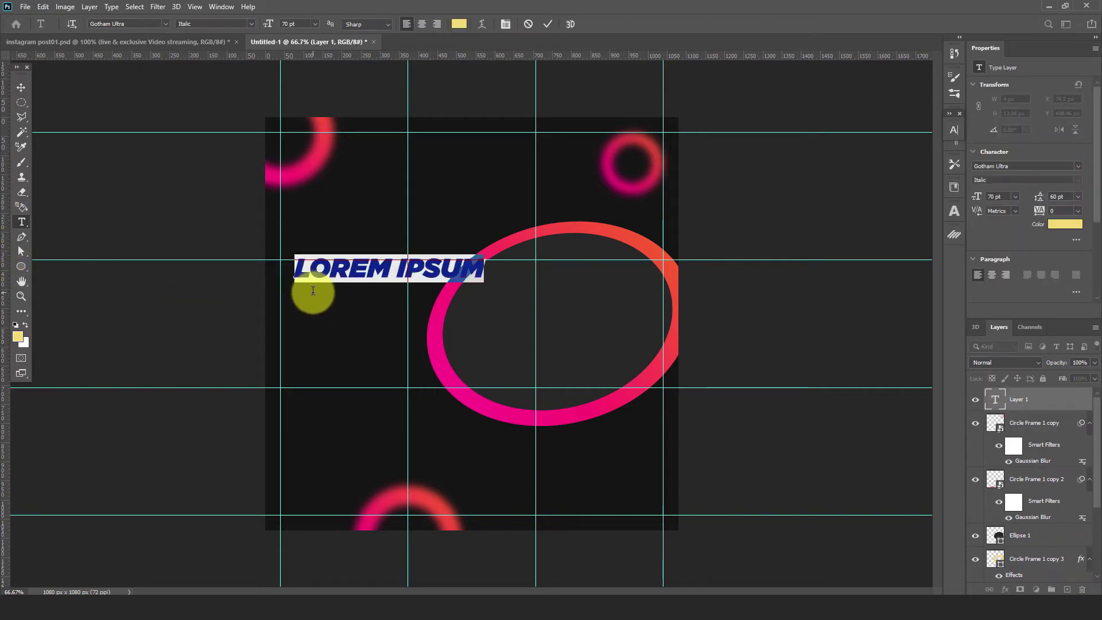
{"action": "type", "text": "LIVE &"}
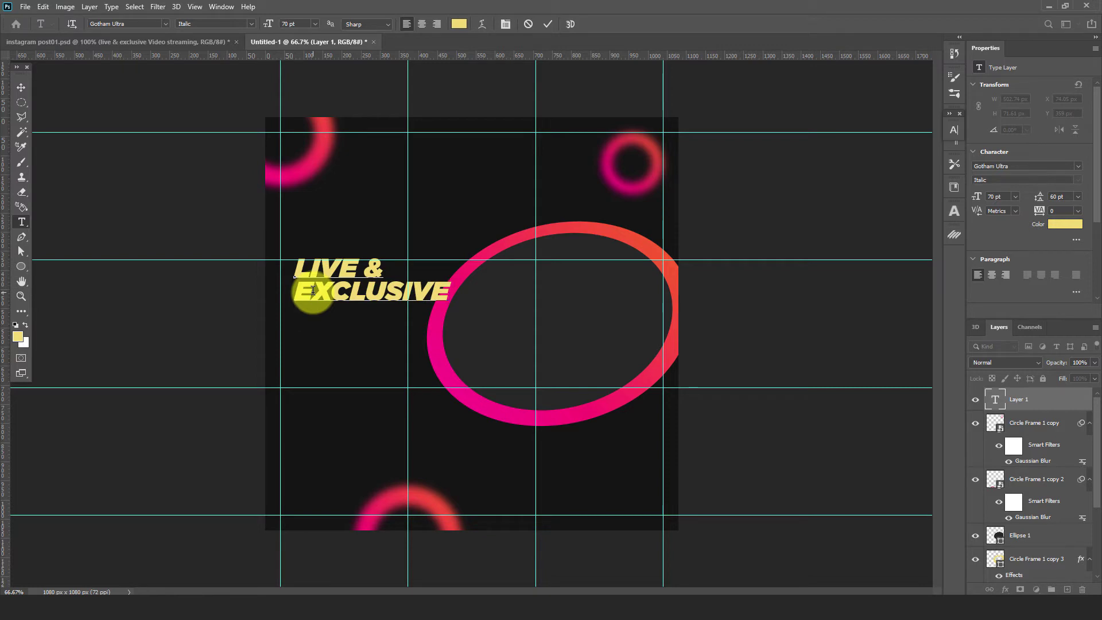
{"action": "type", "text": "VIDEO "}
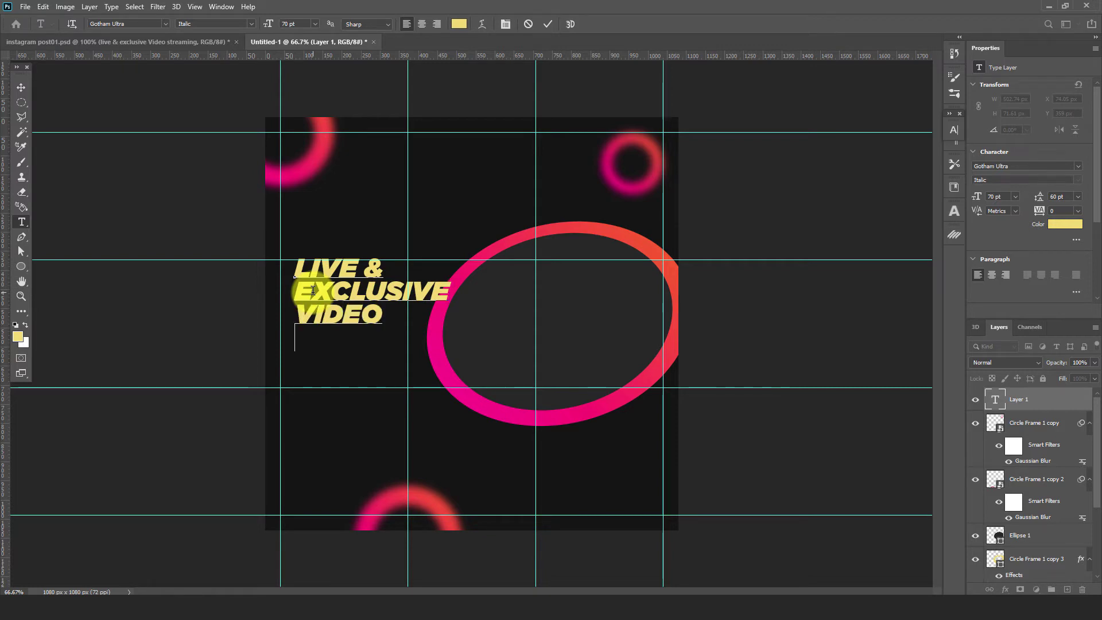
{"action": "type", "text": "STREAM"}
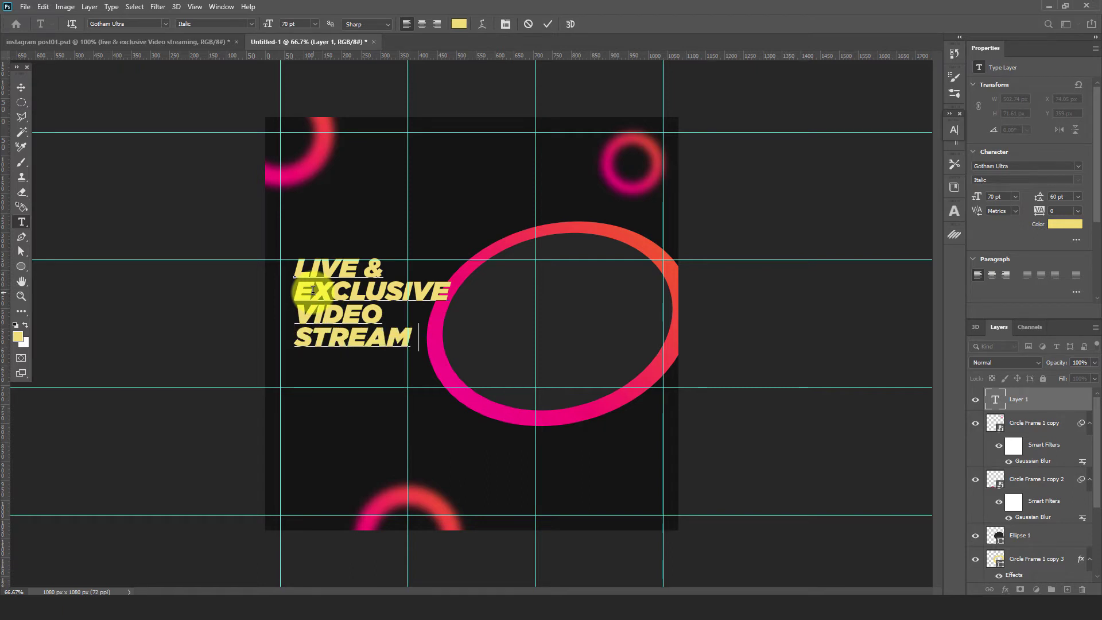
{"action": "type", "text": "ING"}
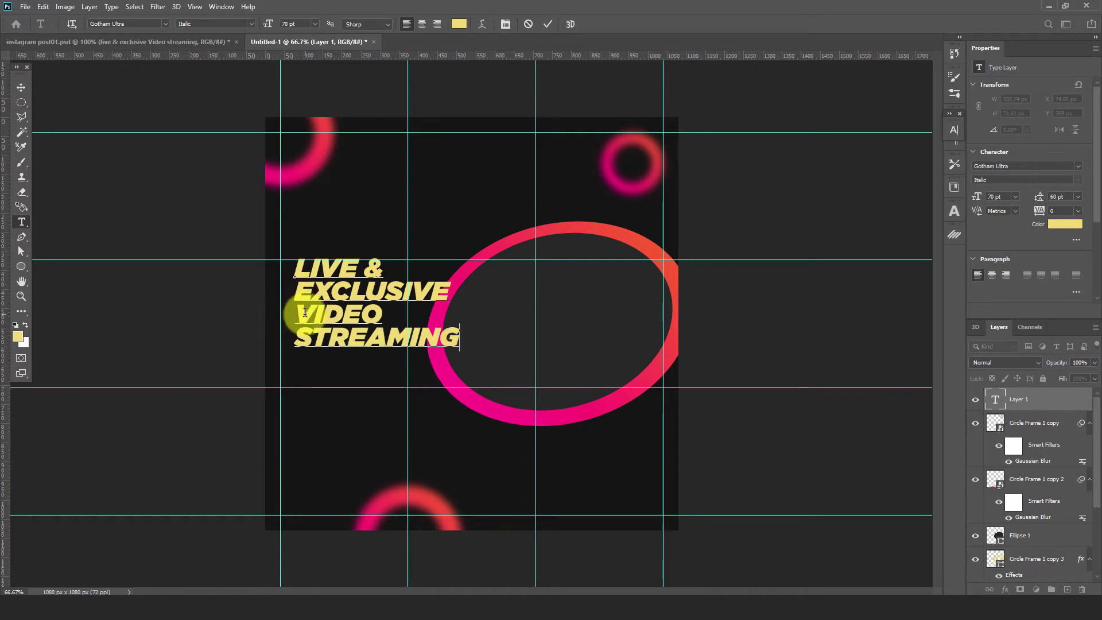
Step: Set the text colour of the heading lines "VIDEO STREAMING" to white #ffffff
{"action": "left_click_drag", "start_coordinate": [283, 307], "coordinate": [534, 359]}
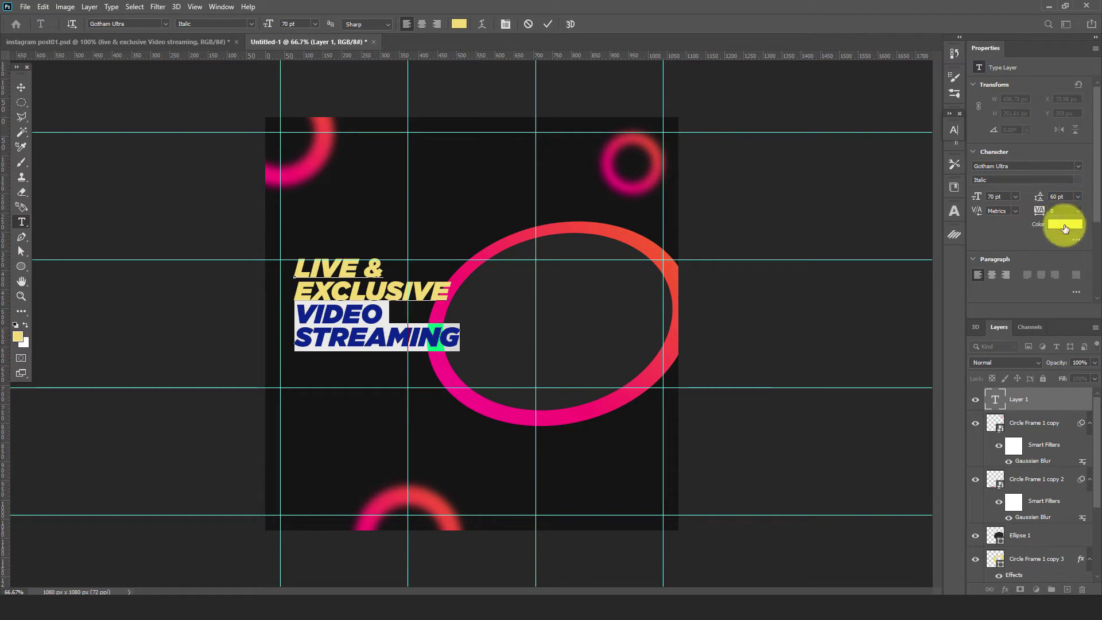
{"action": "left_click", "coordinate": [1065, 228]}
{"action": "left_click_drag", "start_coordinate": [763, 265], "coordinate": [733, 222]}
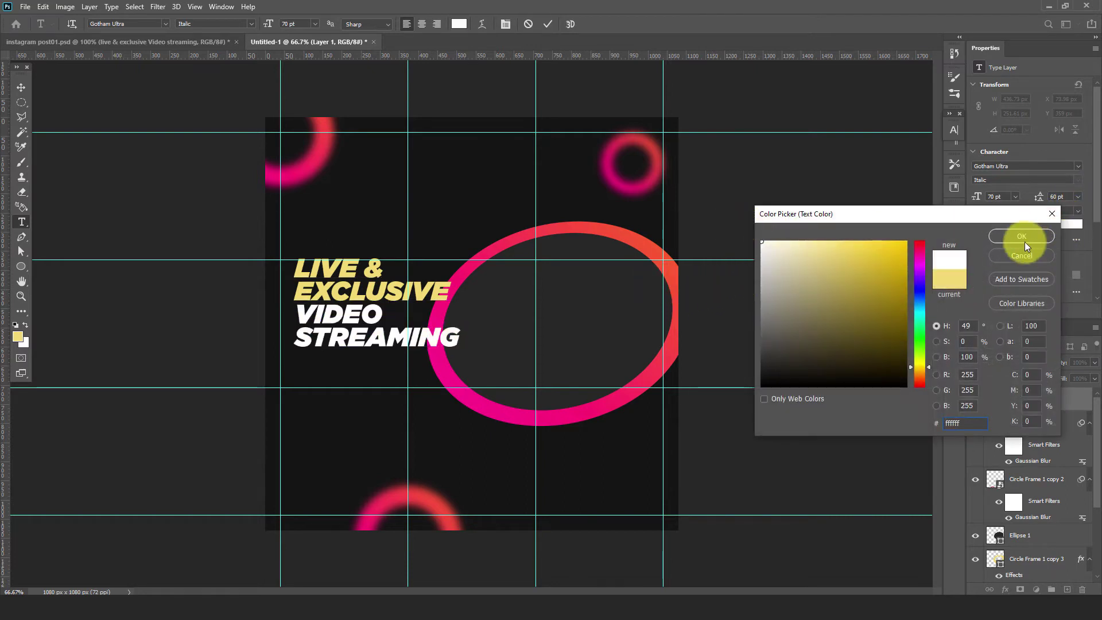
{"action": "left_click", "coordinate": [1021, 237]}
Step: Set the text colour of the heading lines "LIVE & EXCLUSIVE" to golden yellow #fdbf2a
{"action": "left_click_drag", "start_coordinate": [294, 266], "coordinate": [466, 287]}
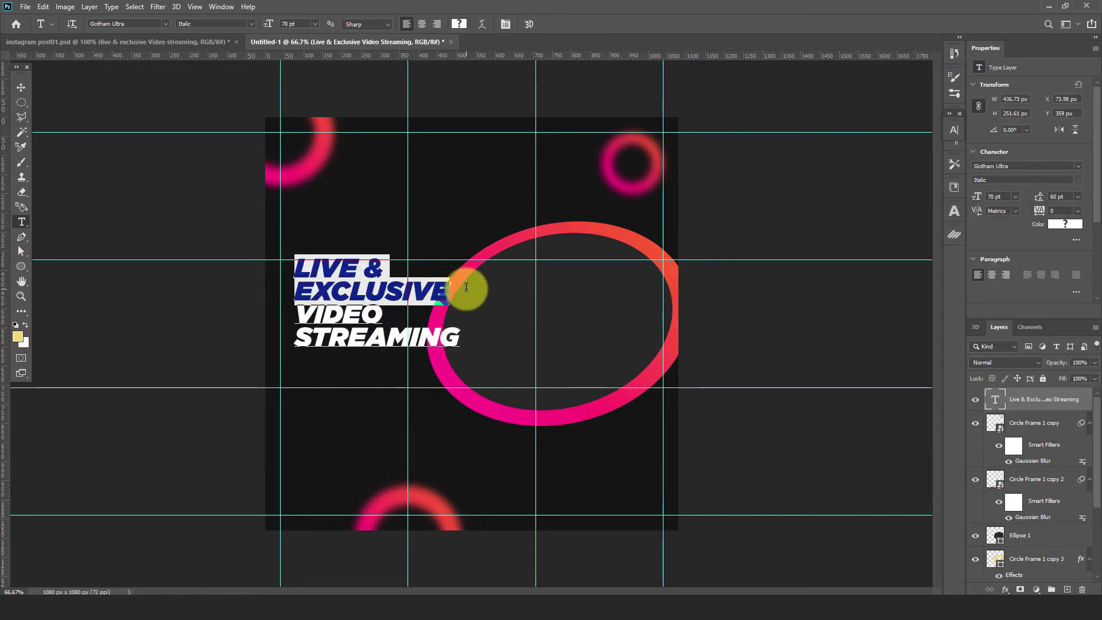
{"action": "left_click", "coordinate": [1065, 224]}
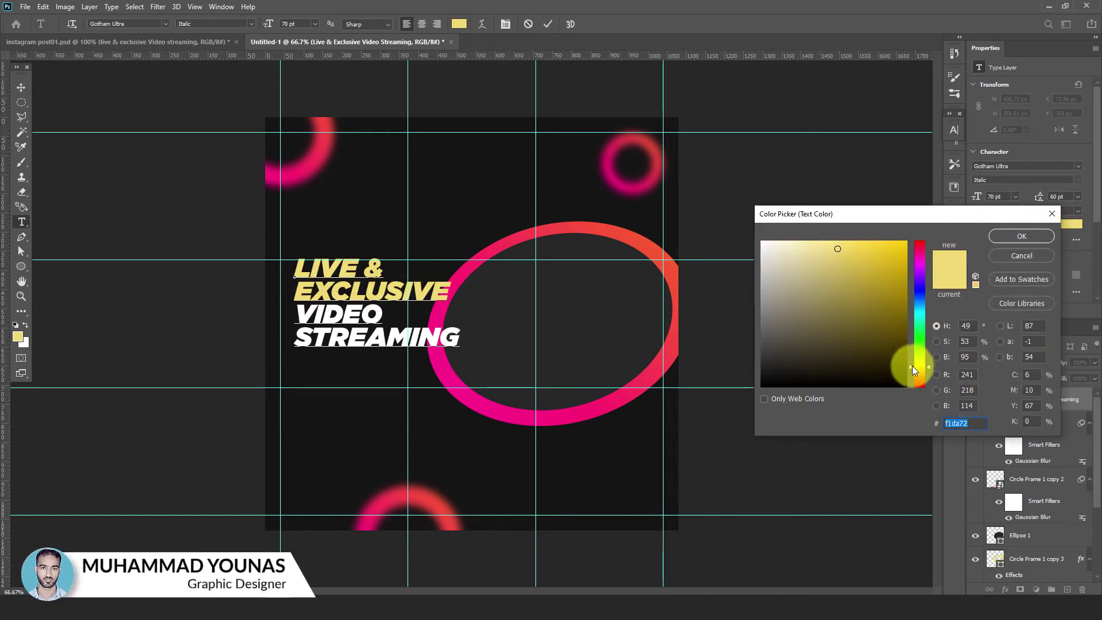
{"action": "left_click_drag", "start_coordinate": [913, 368], "coordinate": [912, 371]}
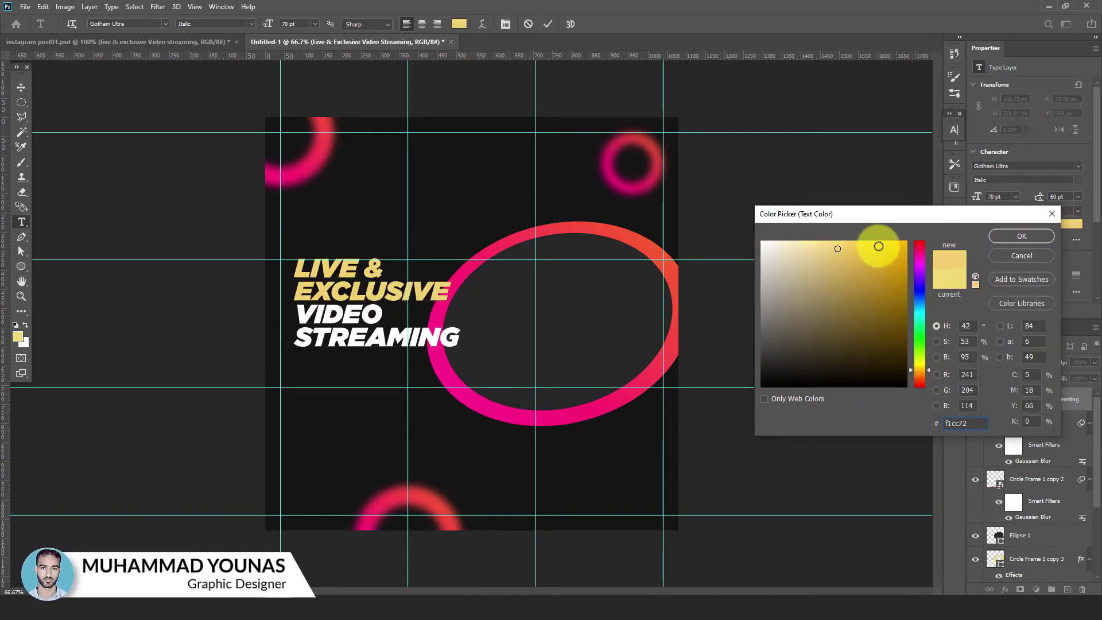
{"action": "left_click_drag", "start_coordinate": [878, 245], "coordinate": [883, 242]}
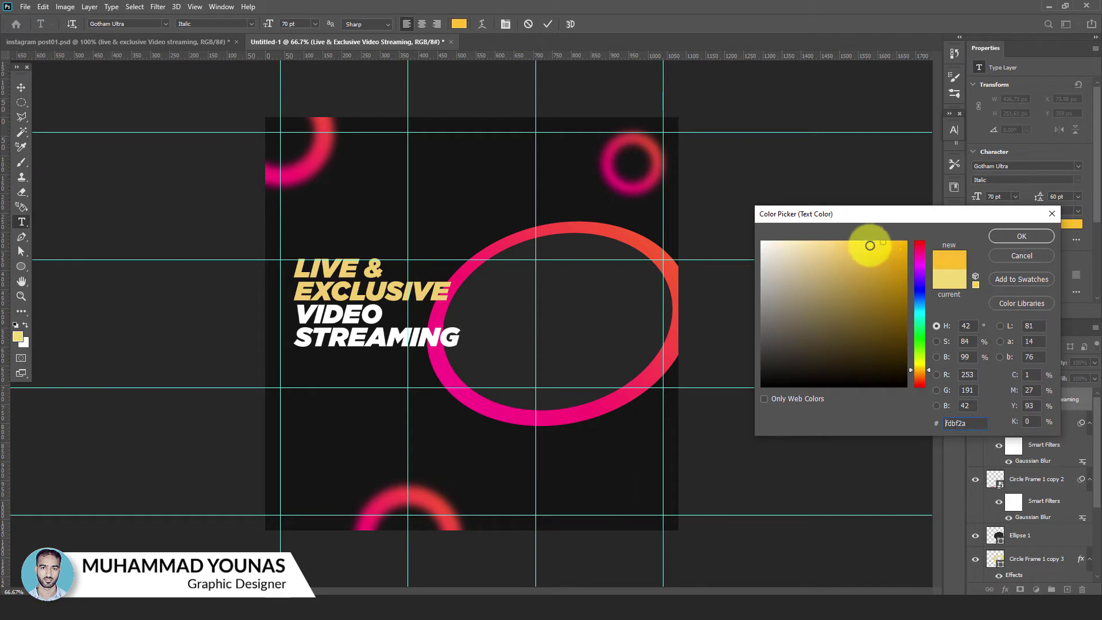
{"action": "left_click", "coordinate": [1019, 237]}
Step: Move the heading flush with the canvas's left margin guide and give it a Drop Shadow layer style with default settings
{"action": "left_click", "coordinate": [22, 86]}
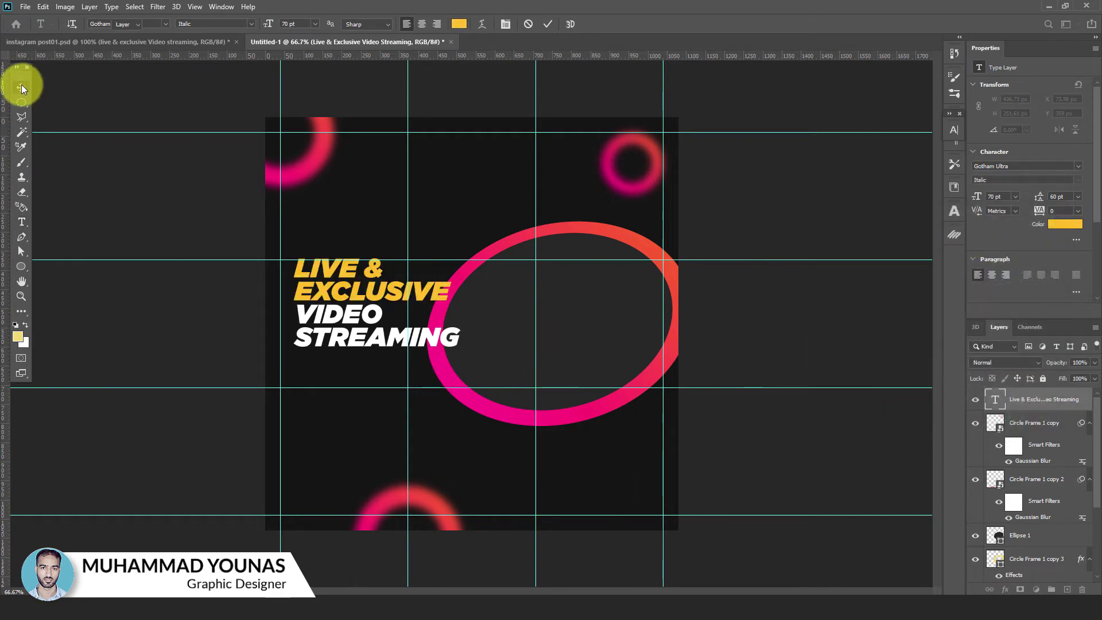
{"action": "left_click_drag", "start_coordinate": [372, 338], "coordinate": [357, 324]}
{"action": "left_click", "coordinate": [1005, 589]}
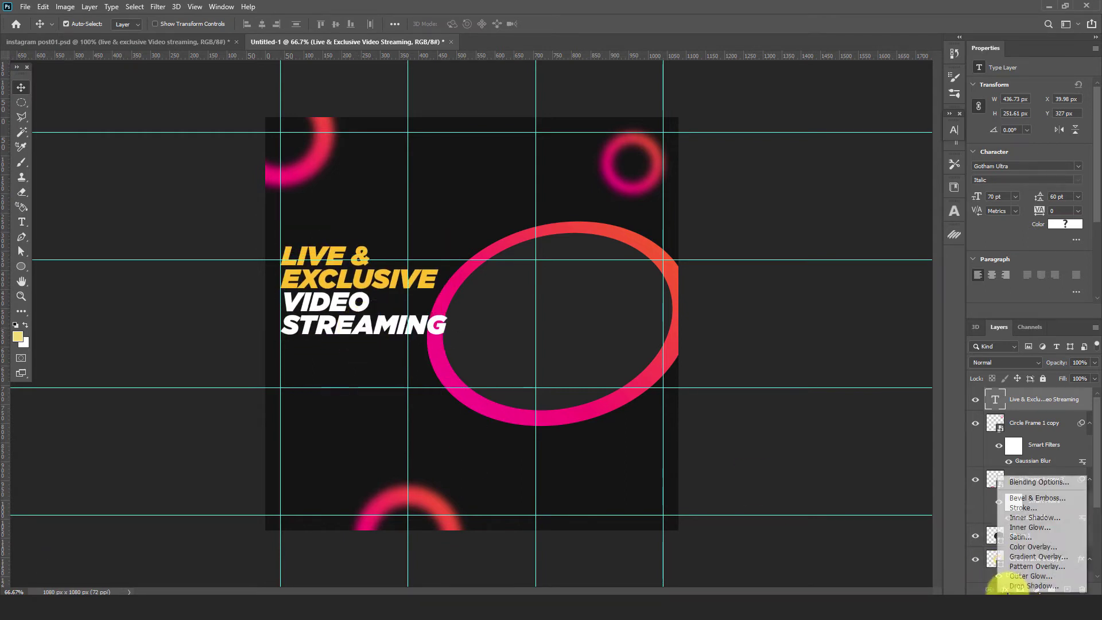
{"action": "left_click", "coordinate": [1018, 586]}
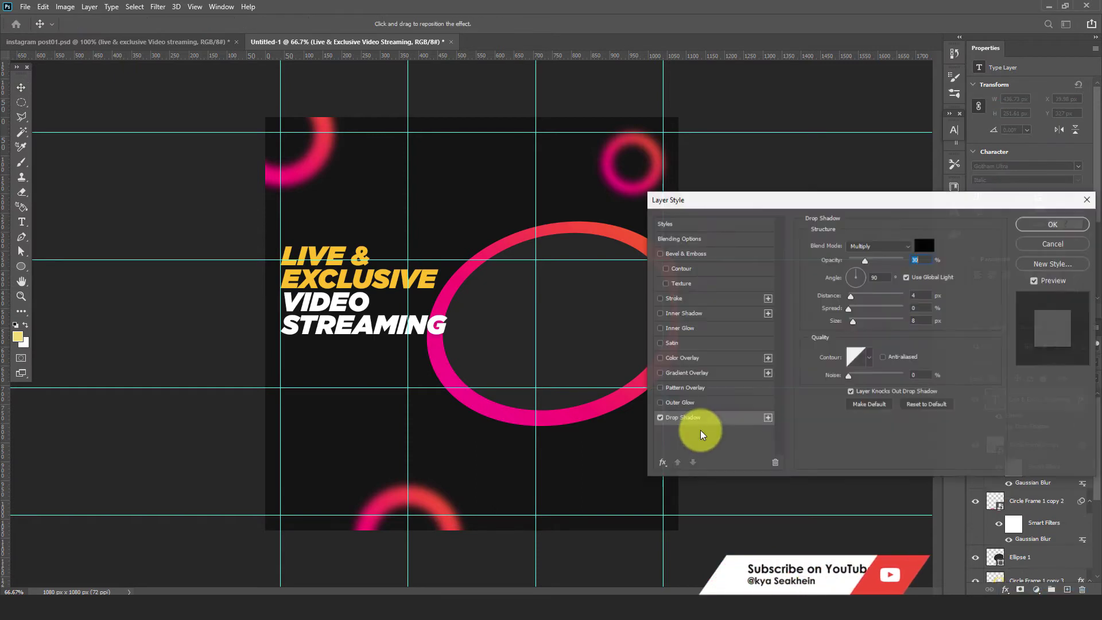
{"action": "left_click", "coordinate": [1025, 225]}
Step: Scale the oval frame and its inner ellipse together to about 112.6%, growing them toward the heading and downward
{"action": "key", "text": "ctrl+t"}
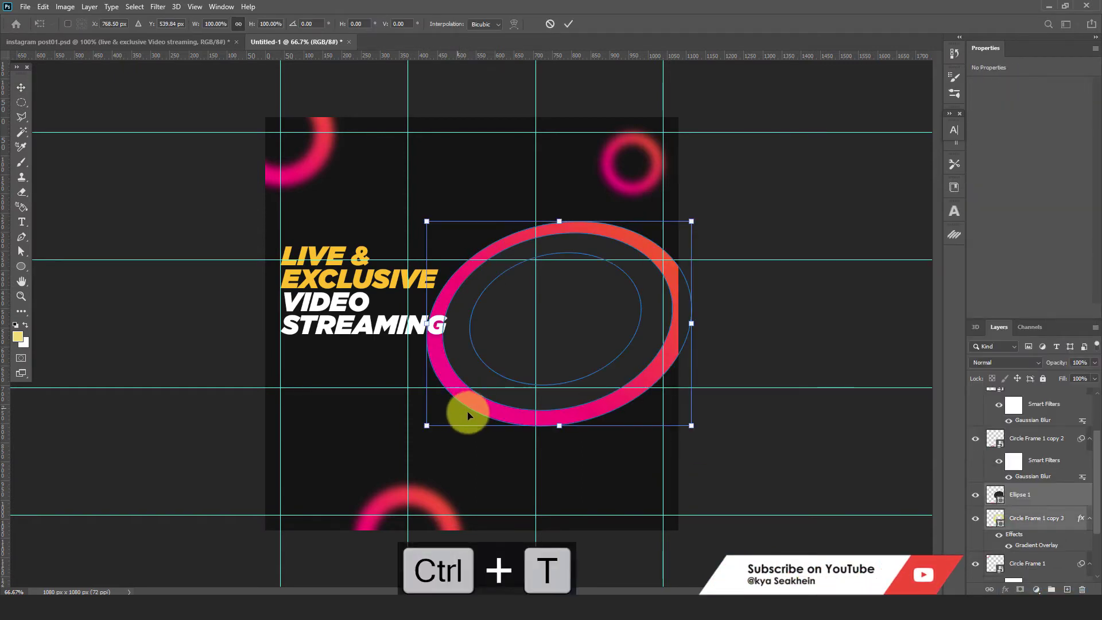
{"action": "left_click_drag", "start_coordinate": [422, 427], "coordinate": [390, 451]}
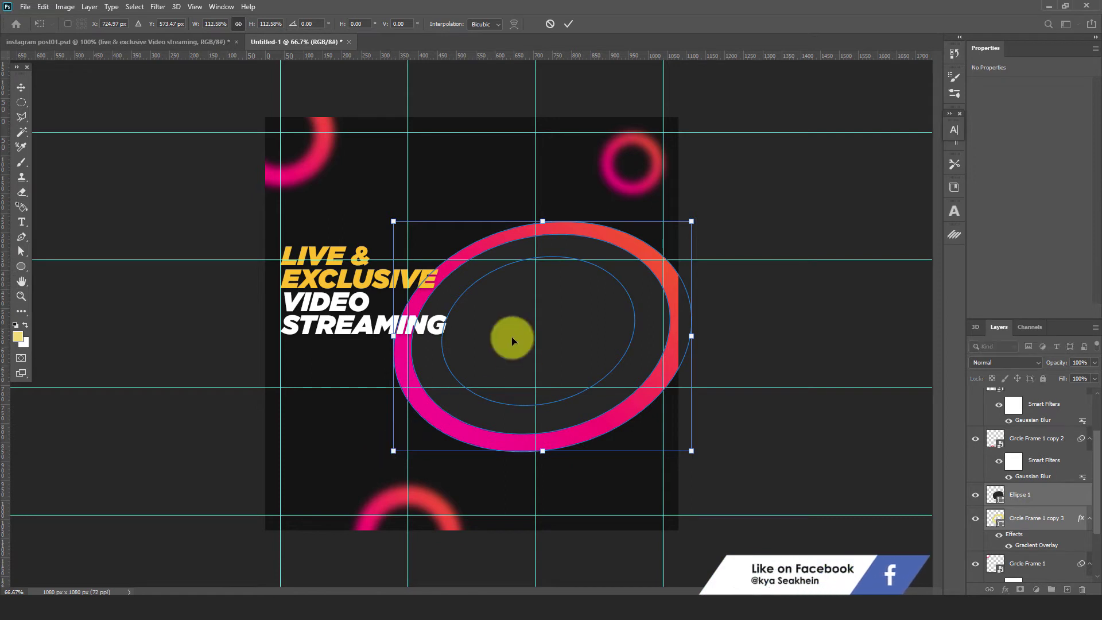
{"action": "left_click", "coordinate": [568, 25]}
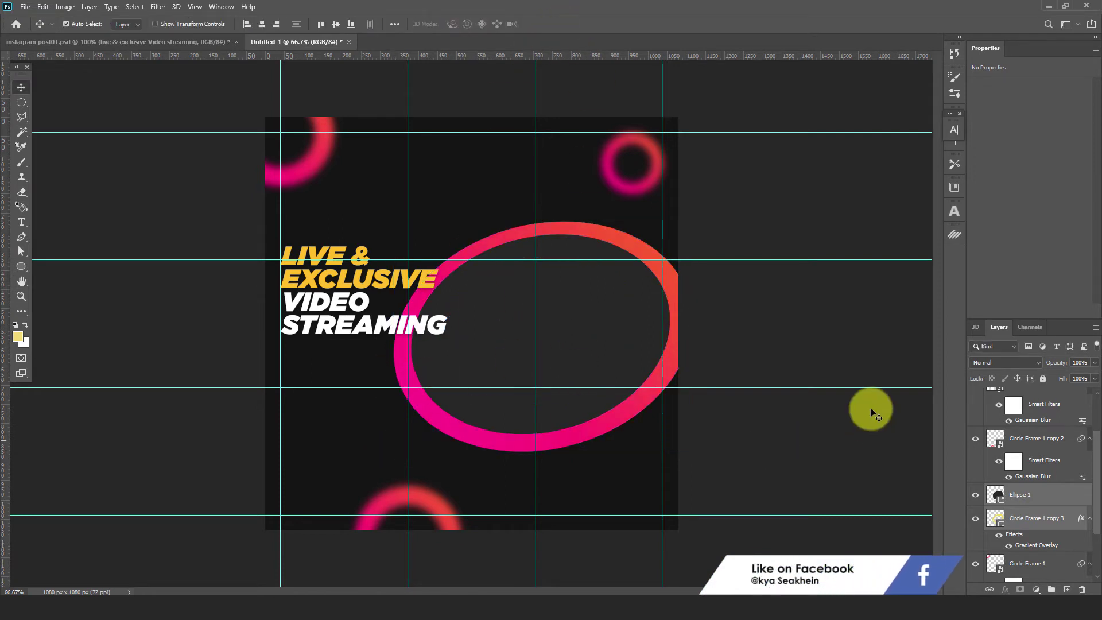
Step: Add a new layer with a placeholder text box about 283 x 110 px beneath the heading and set its text to 30 pt
{"action": "left_click", "coordinate": [365, 253]}
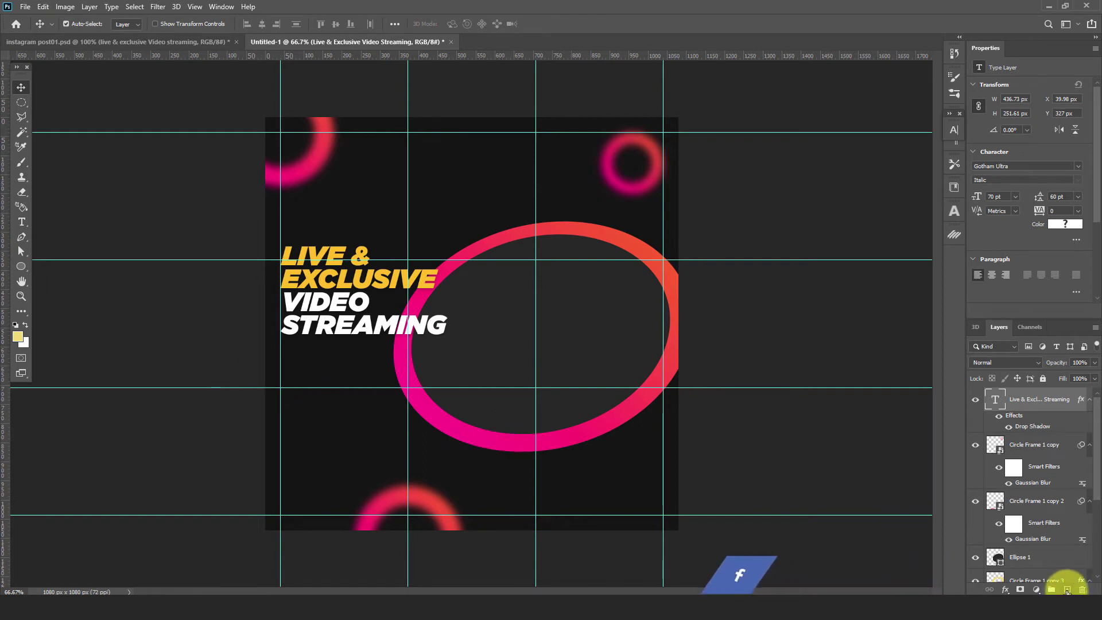
{"action": "left_click", "coordinate": [1066, 589]}
{"action": "left_click", "coordinate": [21, 221]}
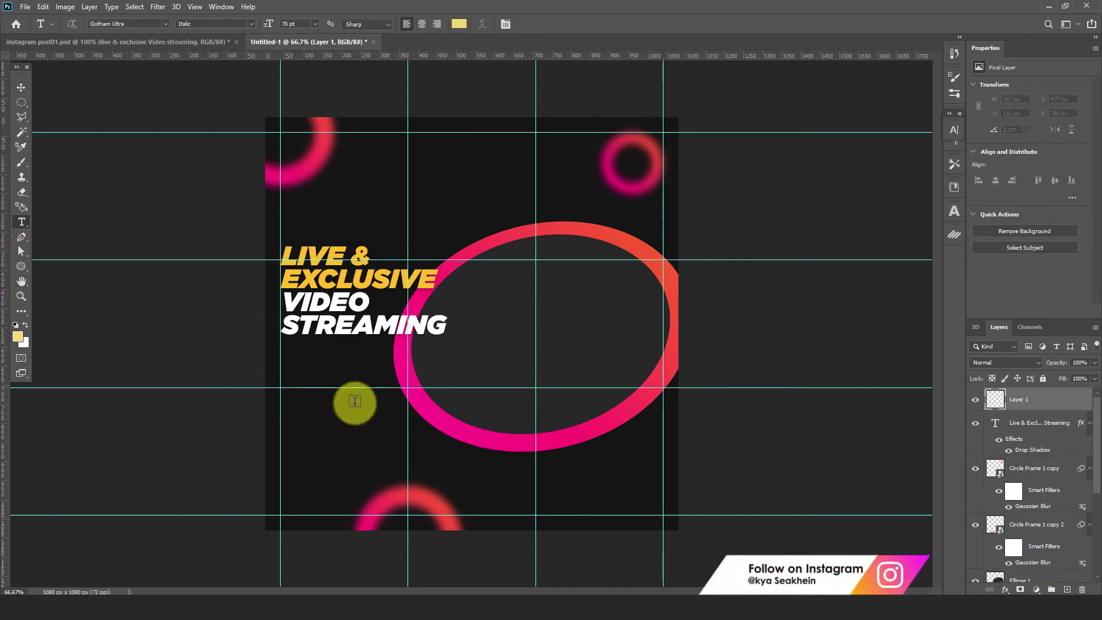
{"action": "left_click_drag", "start_coordinate": [285, 378], "coordinate": [393, 417]}
{"action": "left_click", "coordinate": [956, 133]}
{"action": "left_click", "coordinate": [957, 135]}
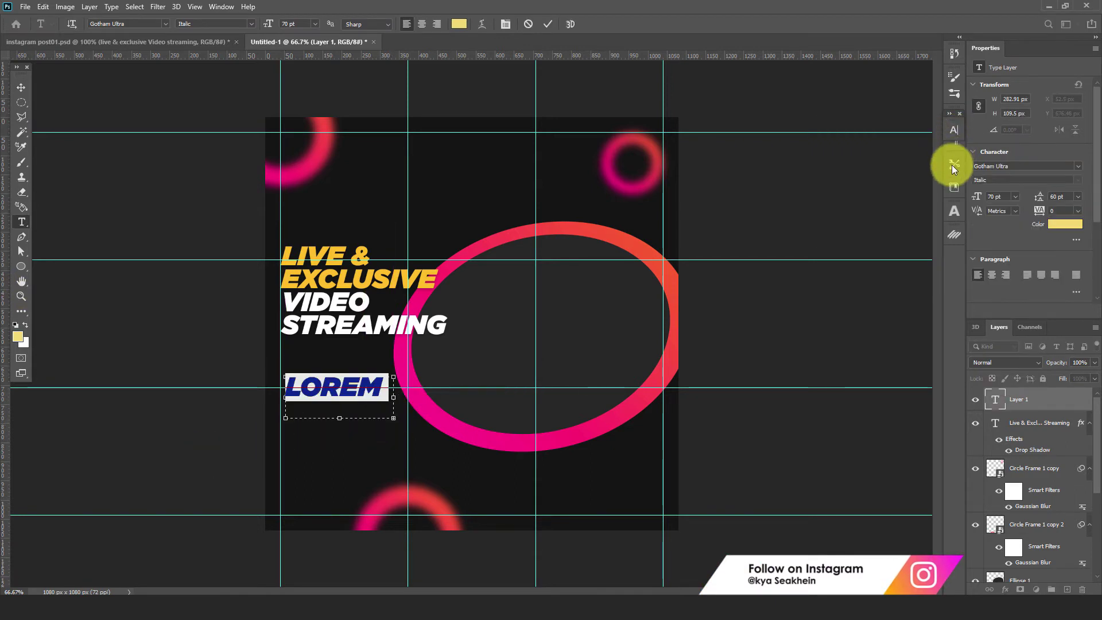
{"action": "left_click", "coordinate": [954, 130]}
{"action": "left_click", "coordinate": [862, 164]}
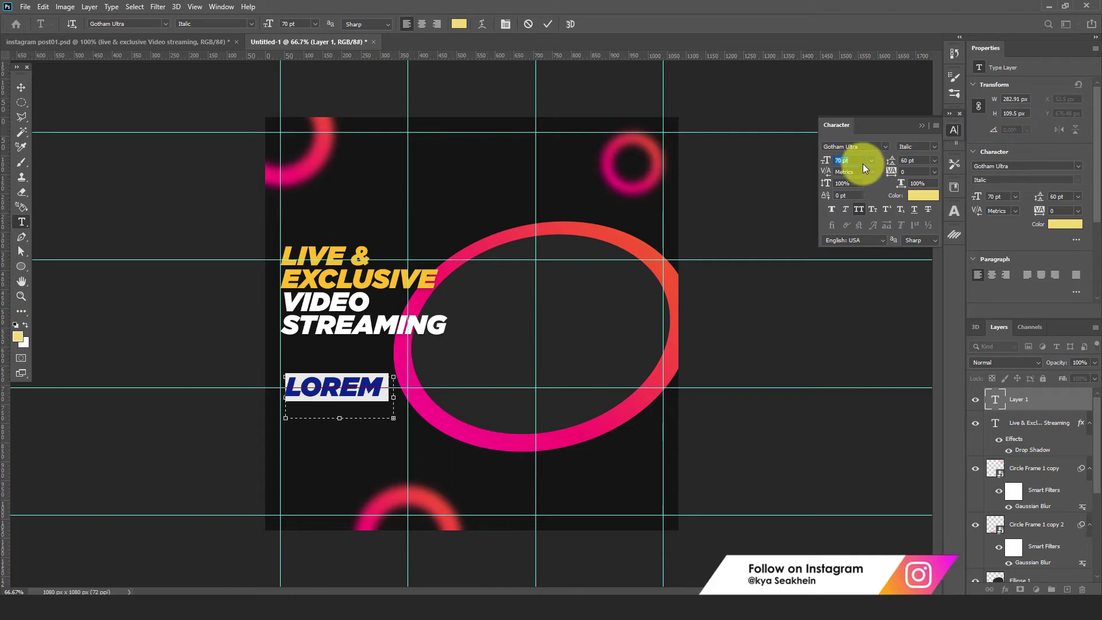
{"action": "type", "text": "30"}
{"action": "key", "text": "Return"}
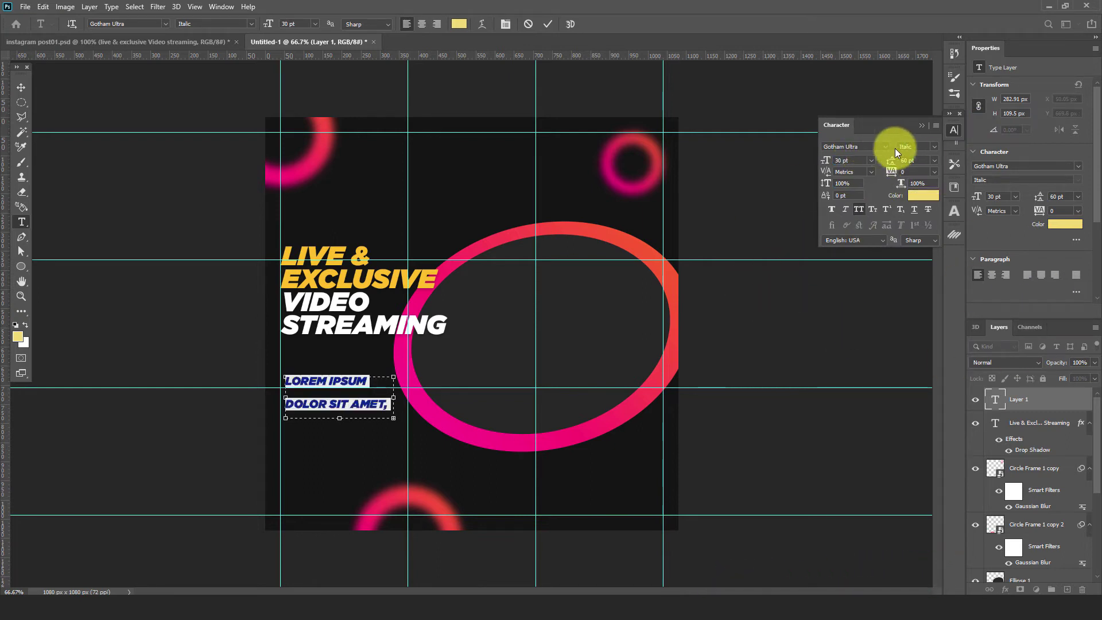
Step: Set the placeholder text beneath the heading to Lato Bold with Auto leading
{"action": "left_click", "coordinate": [871, 148]}
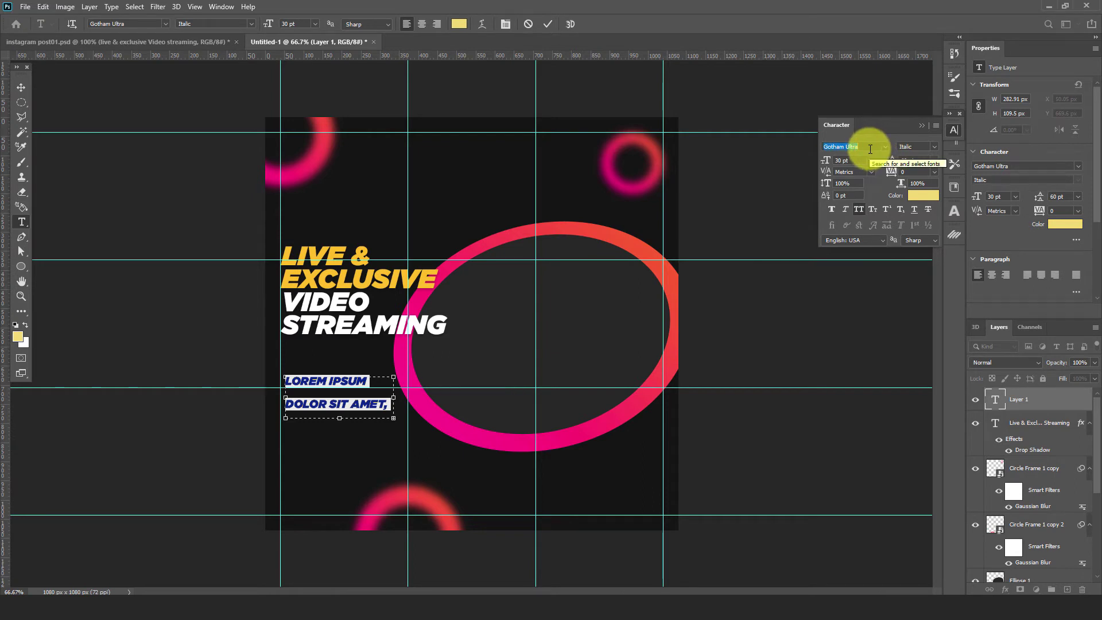
{"action": "type", "text": "Lato"}
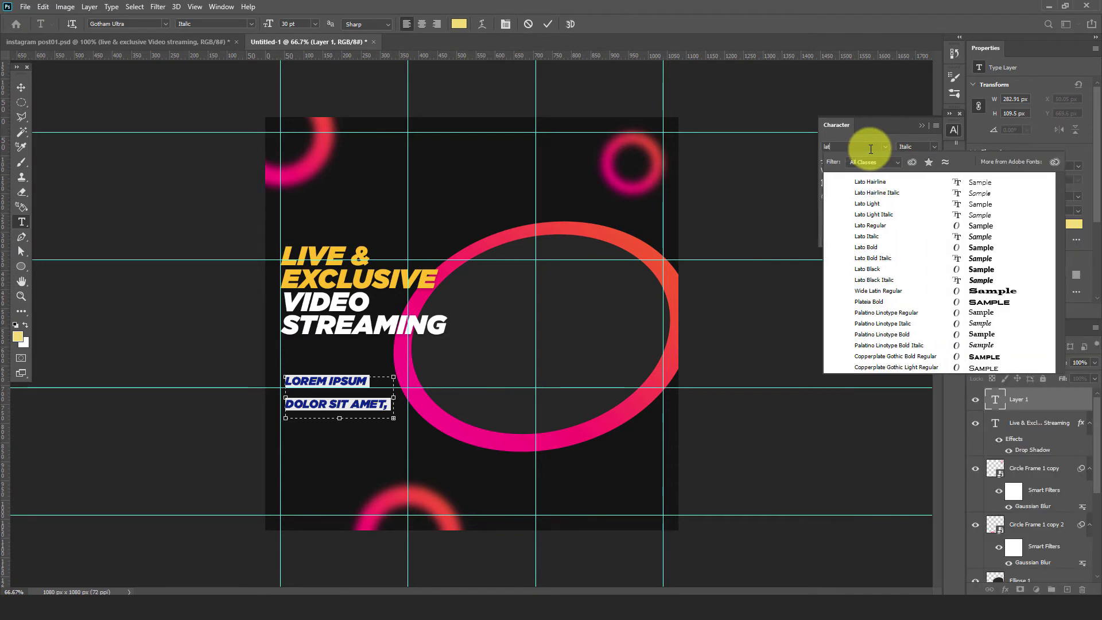
{"action": "left_click", "coordinate": [873, 247]}
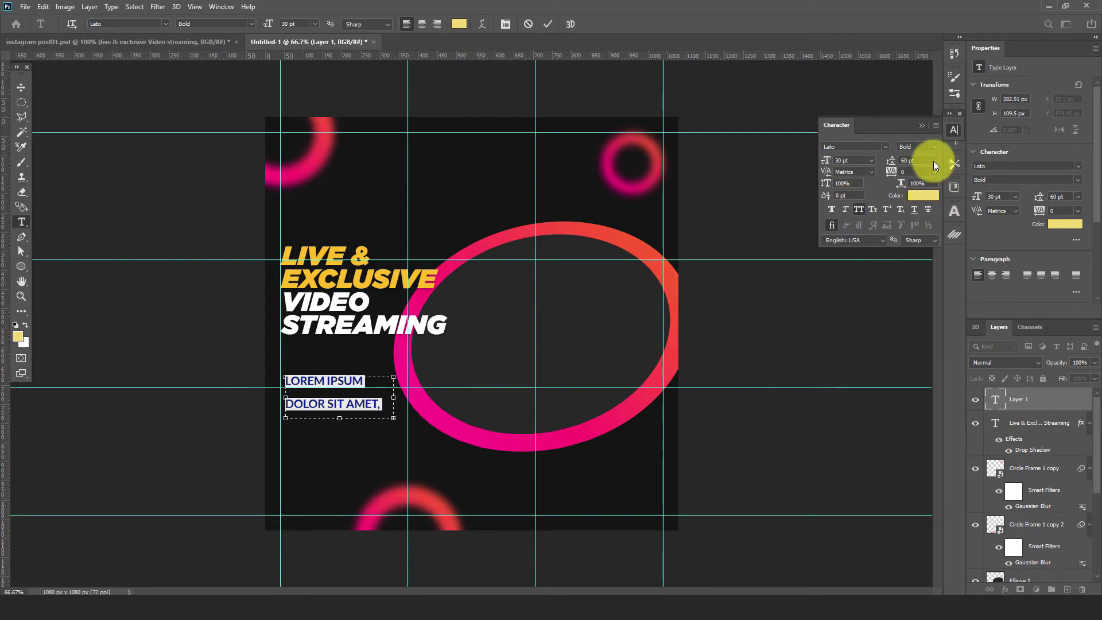
{"action": "left_click", "coordinate": [934, 161]}
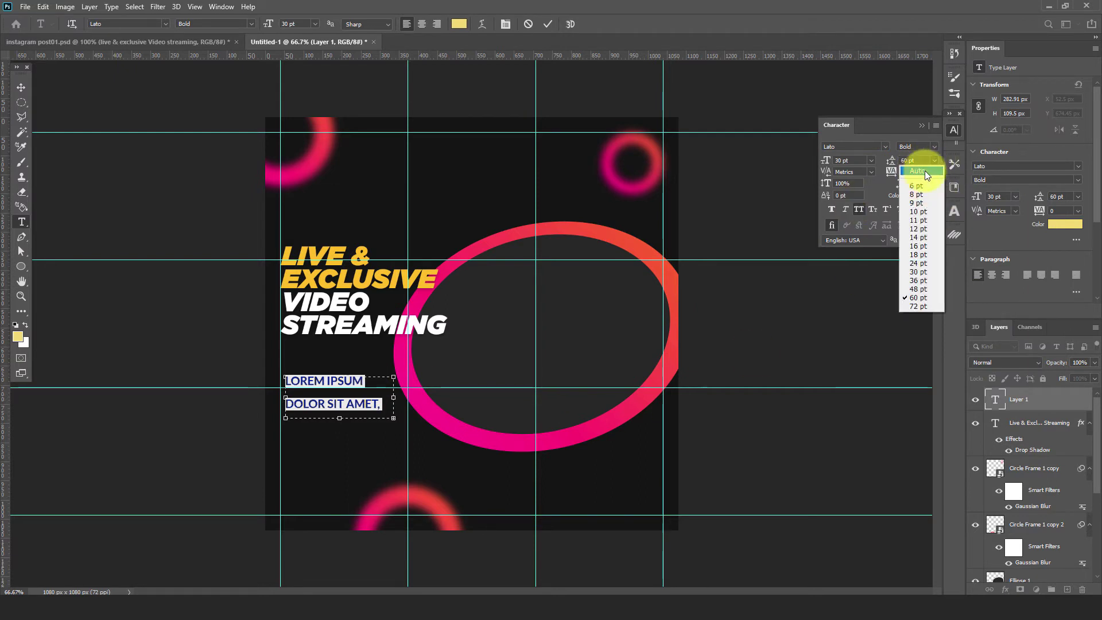
{"action": "left_click", "coordinate": [918, 172]}
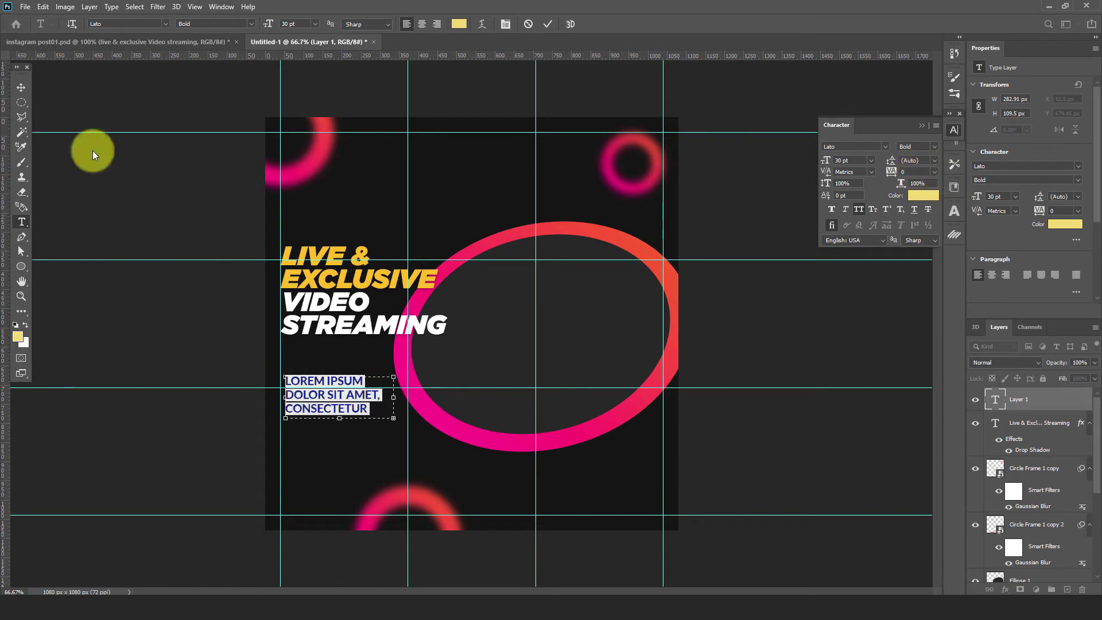
{"action": "left_click", "coordinate": [19, 92]}
{"action": "left_click", "coordinate": [160, 209]}
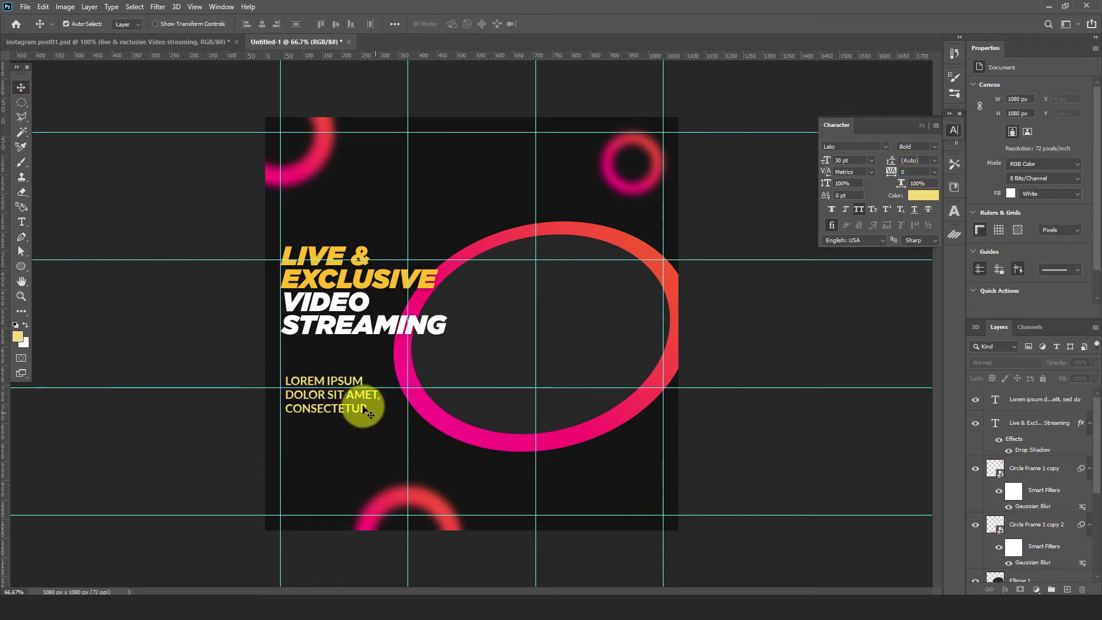
Step: Align the placeholder text with the canvas's left margin guide and change its colour to white
{"action": "left_click_drag", "start_coordinate": [352, 400], "coordinate": [348, 400]}
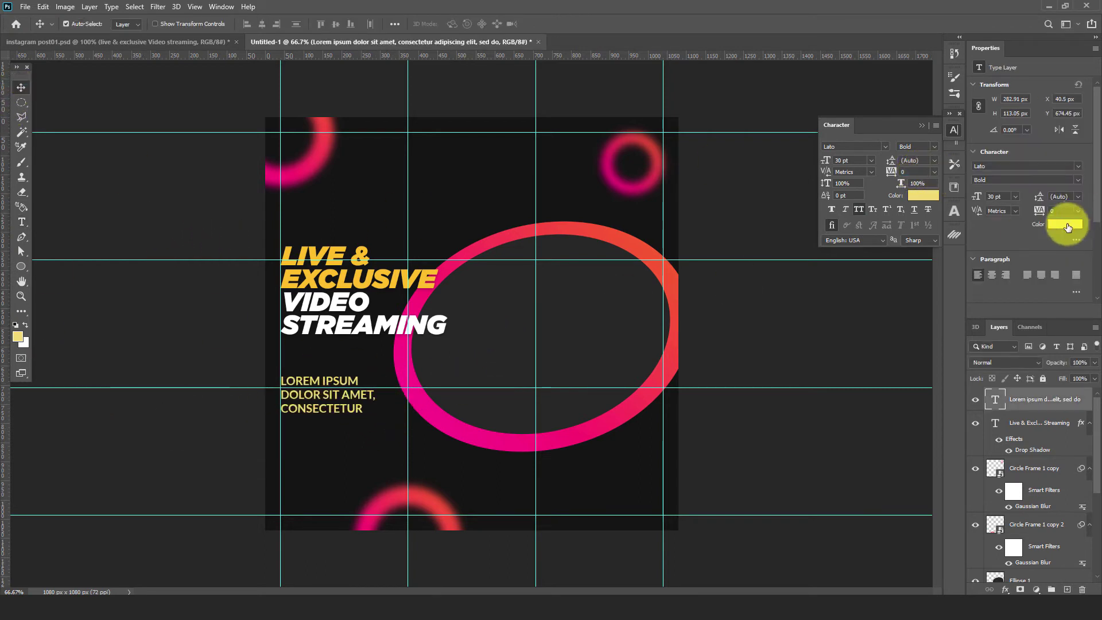
{"action": "left_click", "coordinate": [1067, 225]}
{"action": "left_click_drag", "start_coordinate": [799, 278], "coordinate": [733, 222]}
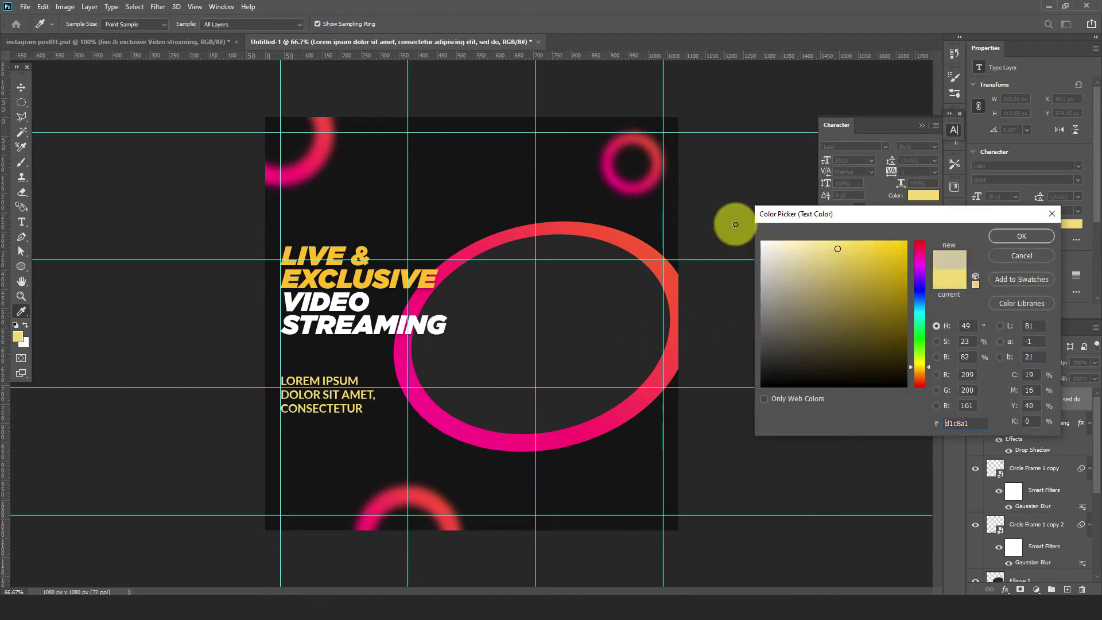
{"action": "left_click", "coordinate": [1008, 235]}
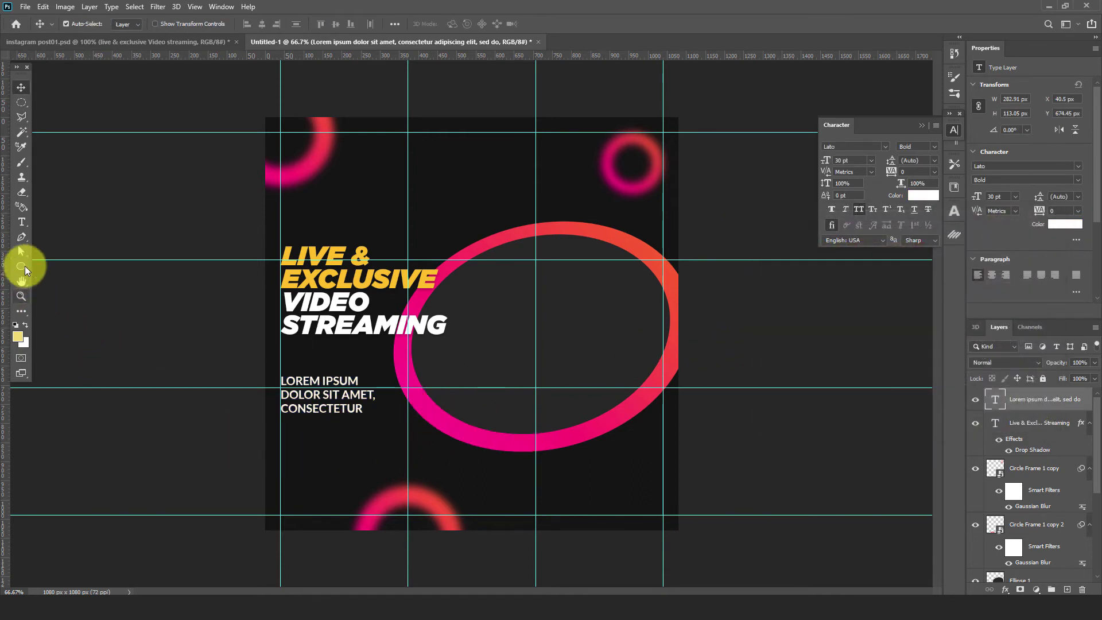
Step: Add a second placeholder text box about 293 x 95 px beneath the white placeholder text
{"action": "left_click", "coordinate": [19, 222]}
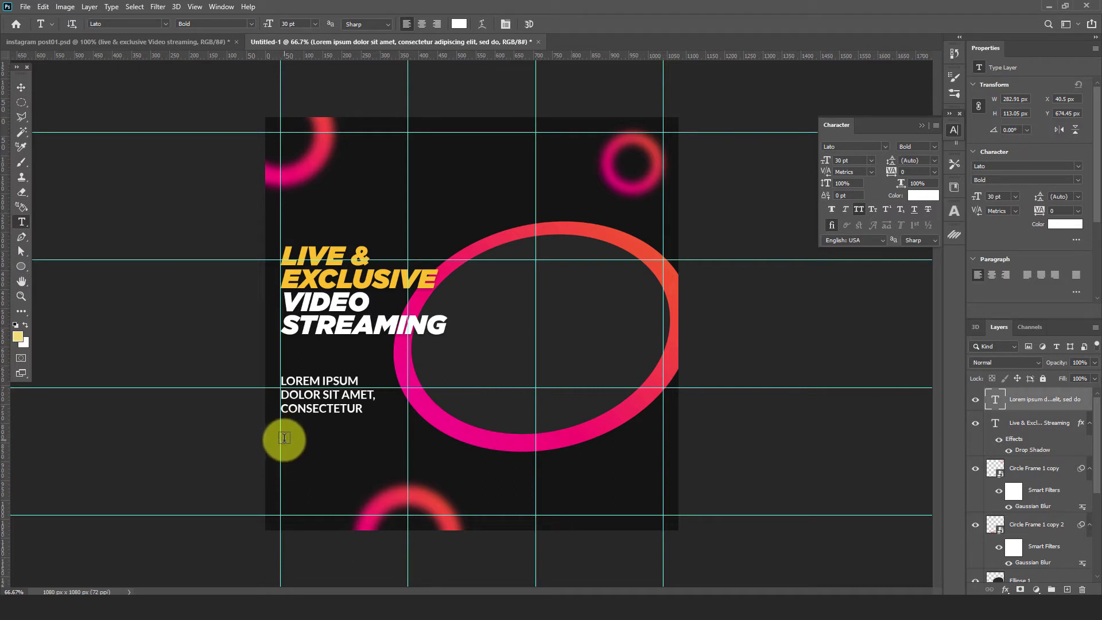
{"action": "left_click_drag", "start_coordinate": [282, 440], "coordinate": [394, 477]}
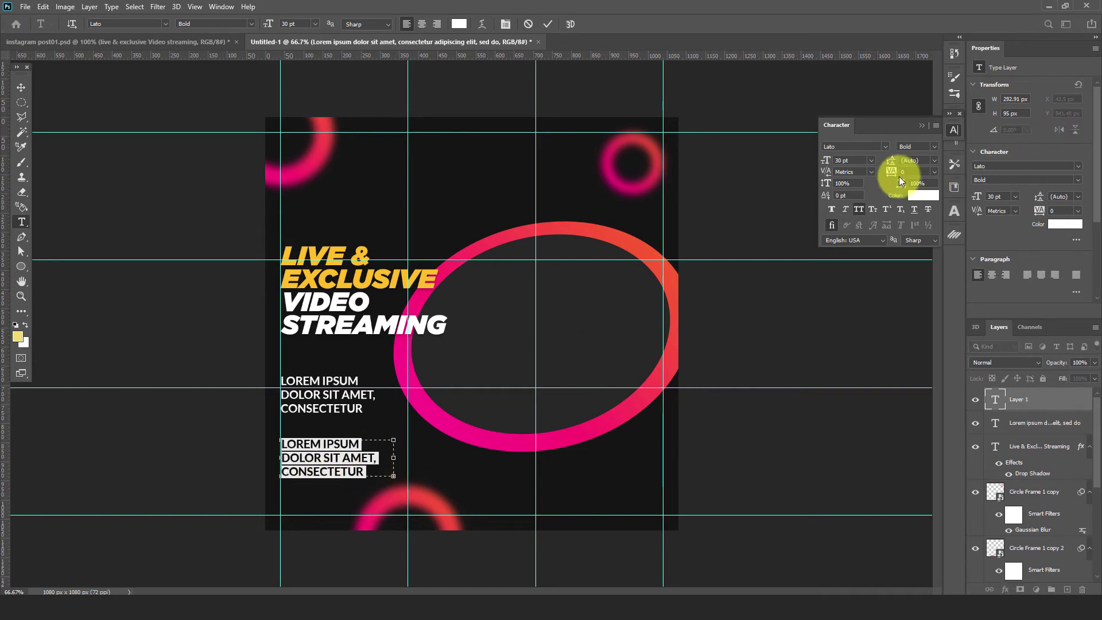
{"action": "left_click", "coordinate": [862, 163]}
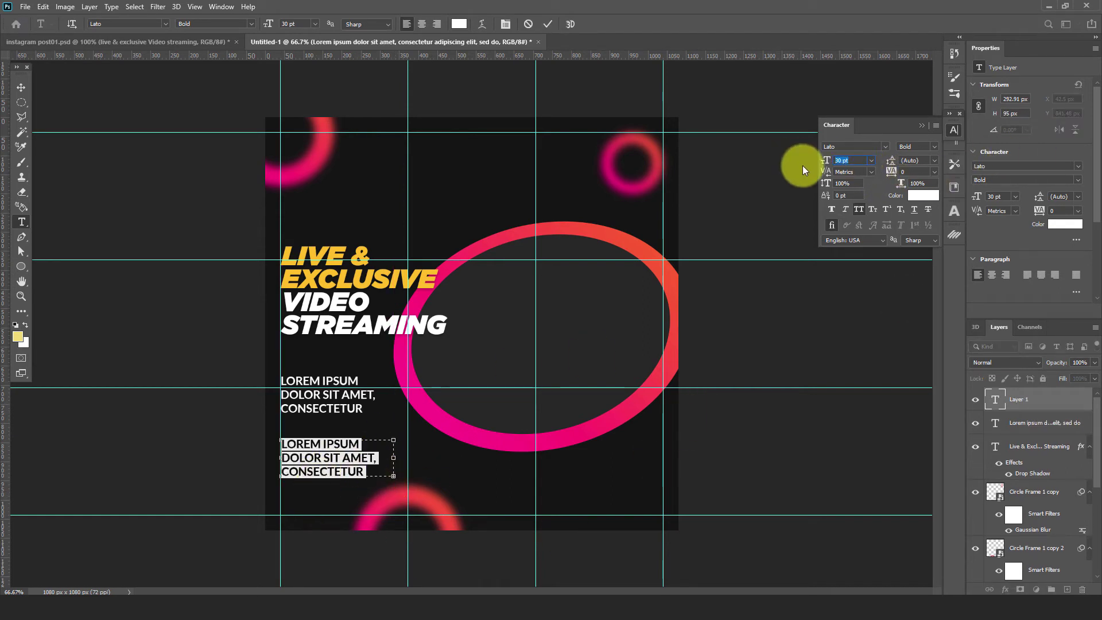
{"action": "type", "text": "12"}
{"action": "key", "text": "Return"}
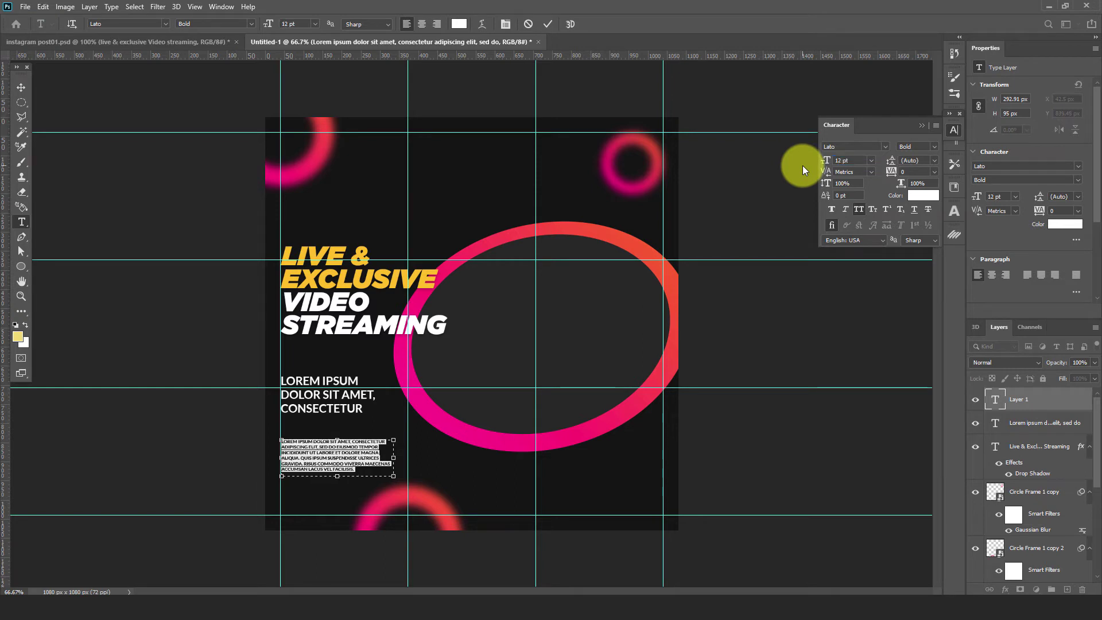
{"action": "key", "text": "ctrl+z"}
Step: Set the second placeholder paragraph's text size to 12 pt and its font style to Lato Regular
{"action": "left_click_drag", "start_coordinate": [859, 161], "coordinate": [816, 161]}
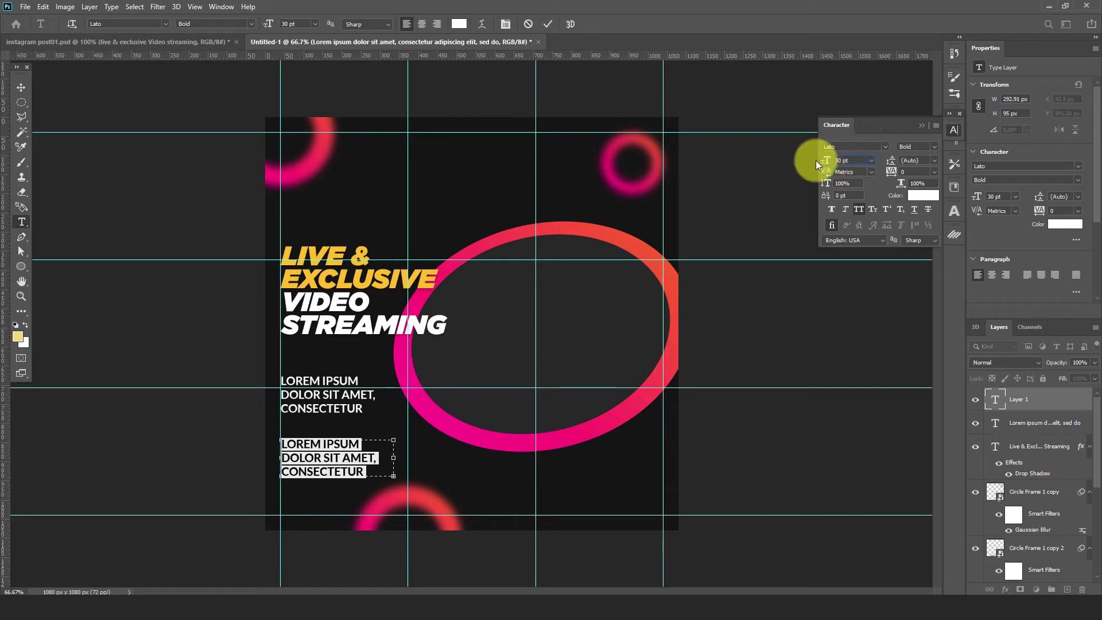
{"action": "type", "text": "12"}
{"action": "key", "text": "Return"}
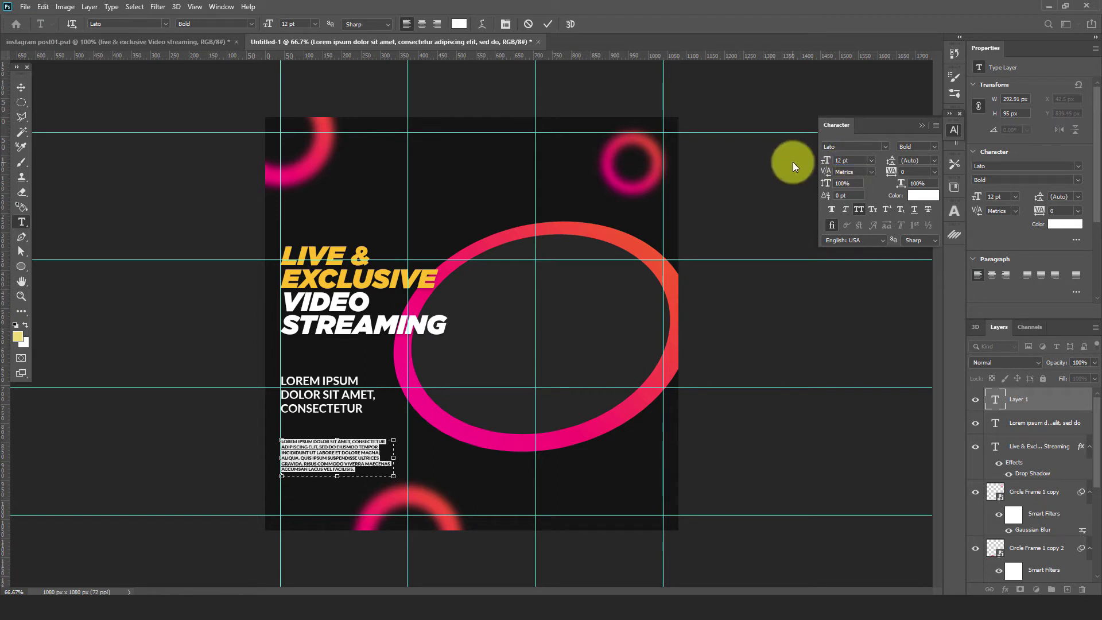
{"action": "left_click", "coordinate": [17, 87]}
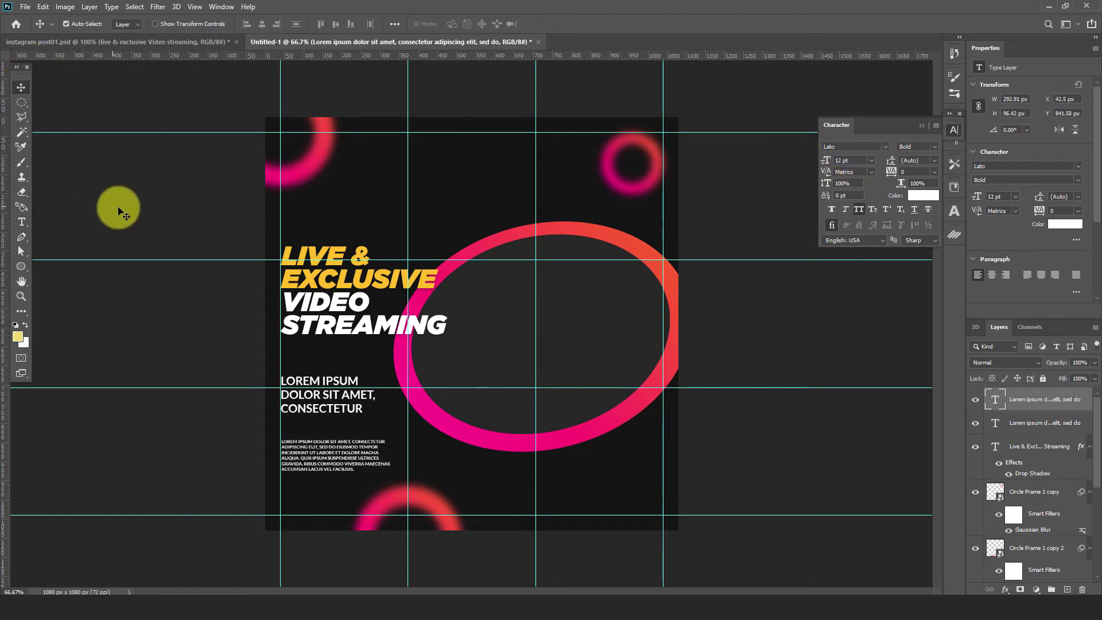
{"action": "left_click", "coordinate": [932, 147]}
{"action": "left_click", "coordinate": [934, 194]}
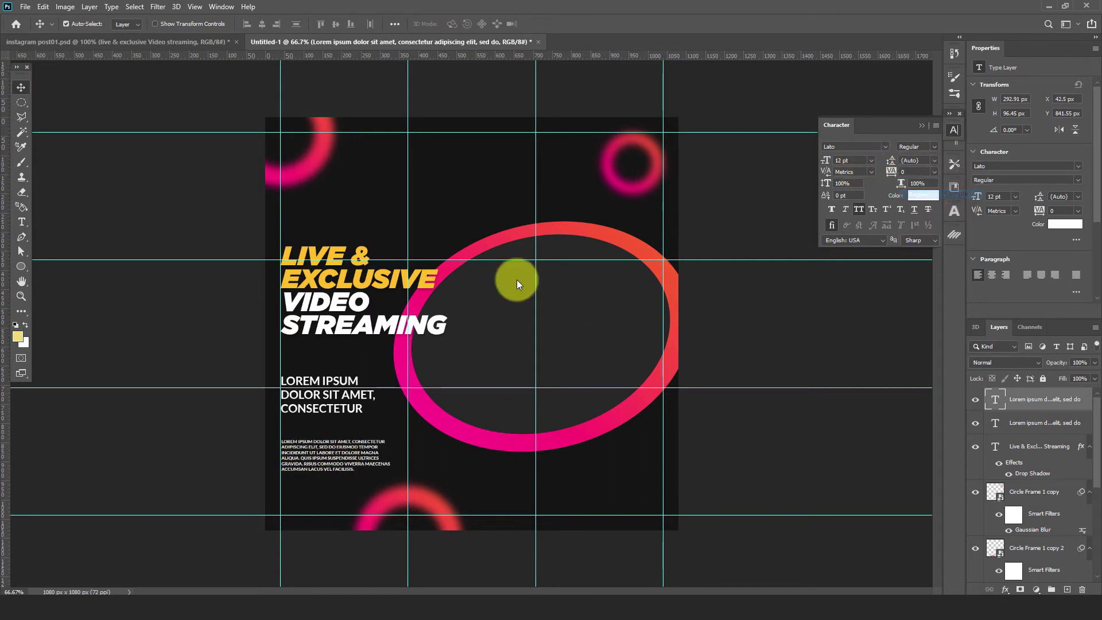
{"action": "left_click", "coordinate": [859, 329]}
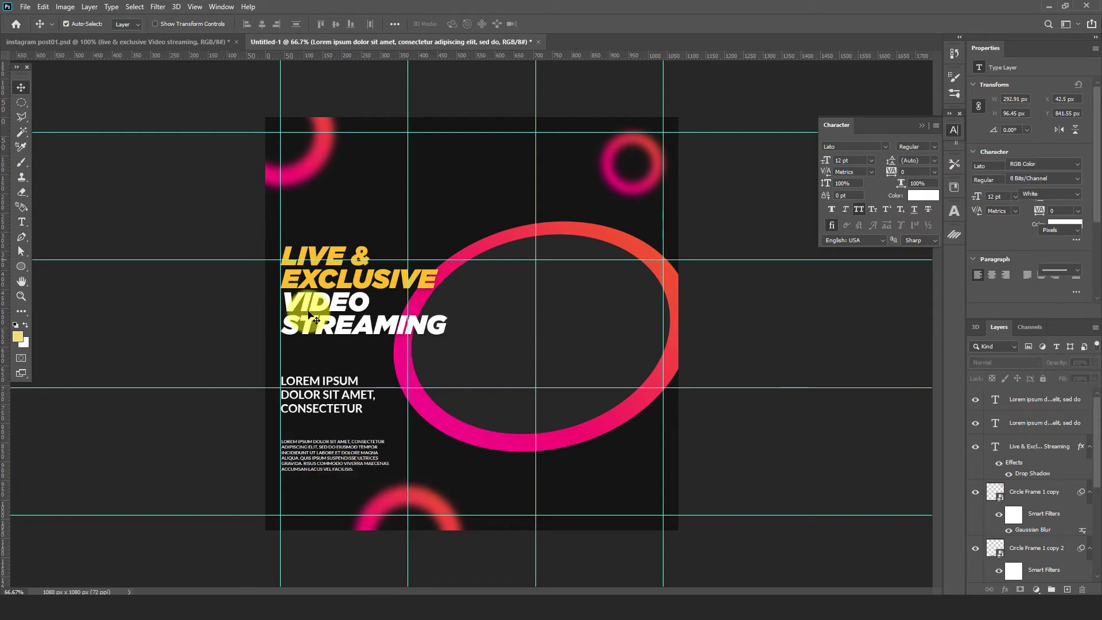
{"action": "left_click", "coordinate": [952, 132]}
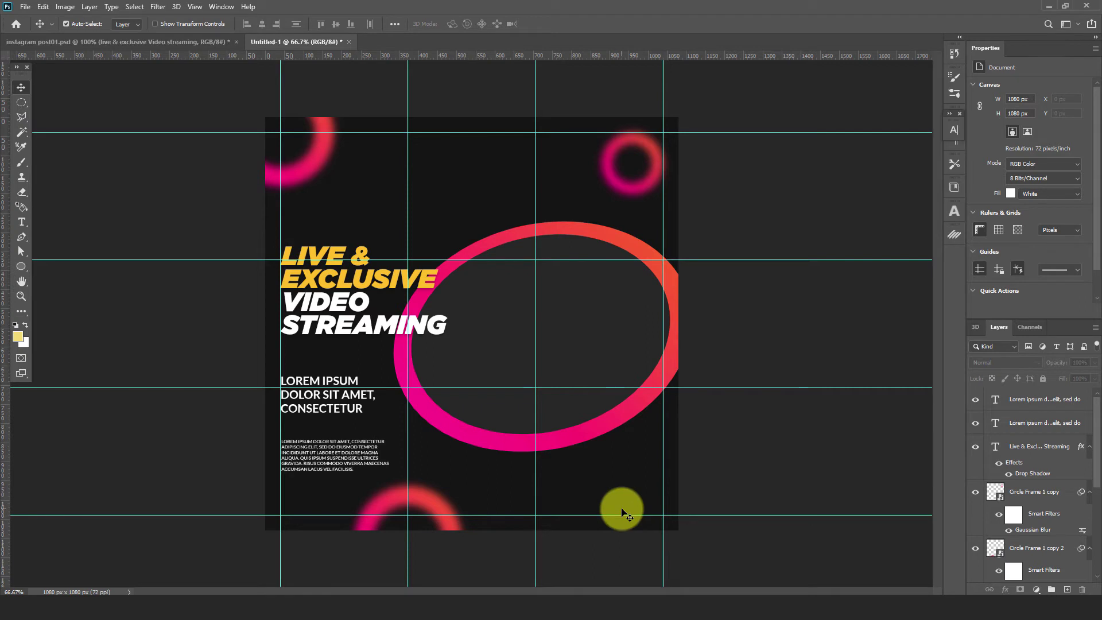
{"action": "left_click", "coordinate": [21, 222]}
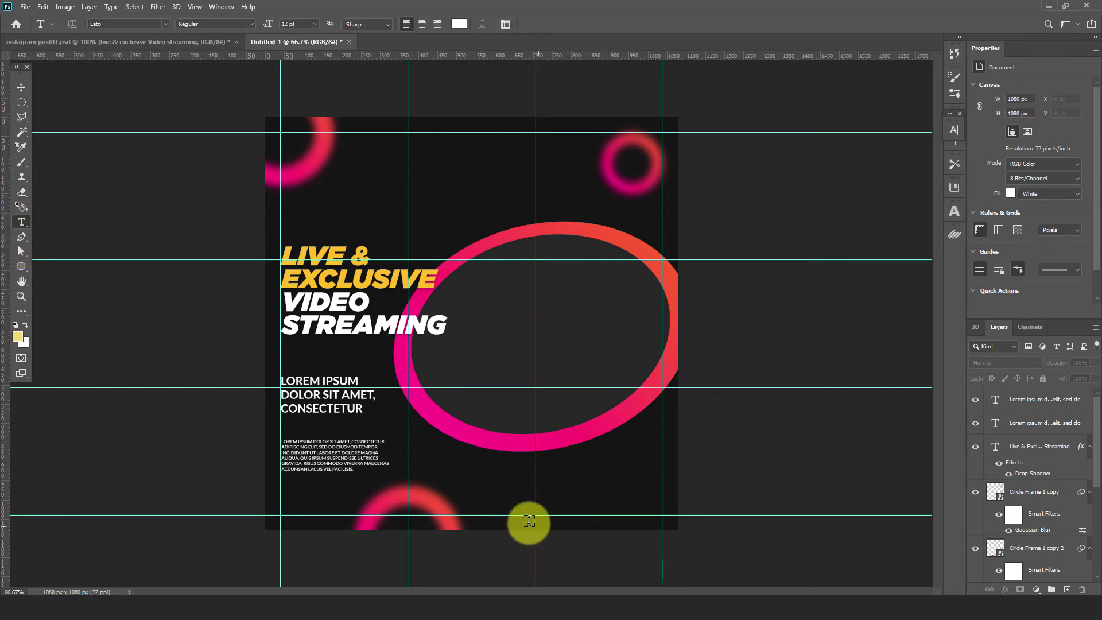
{"action": "left_click", "coordinate": [592, 520]}
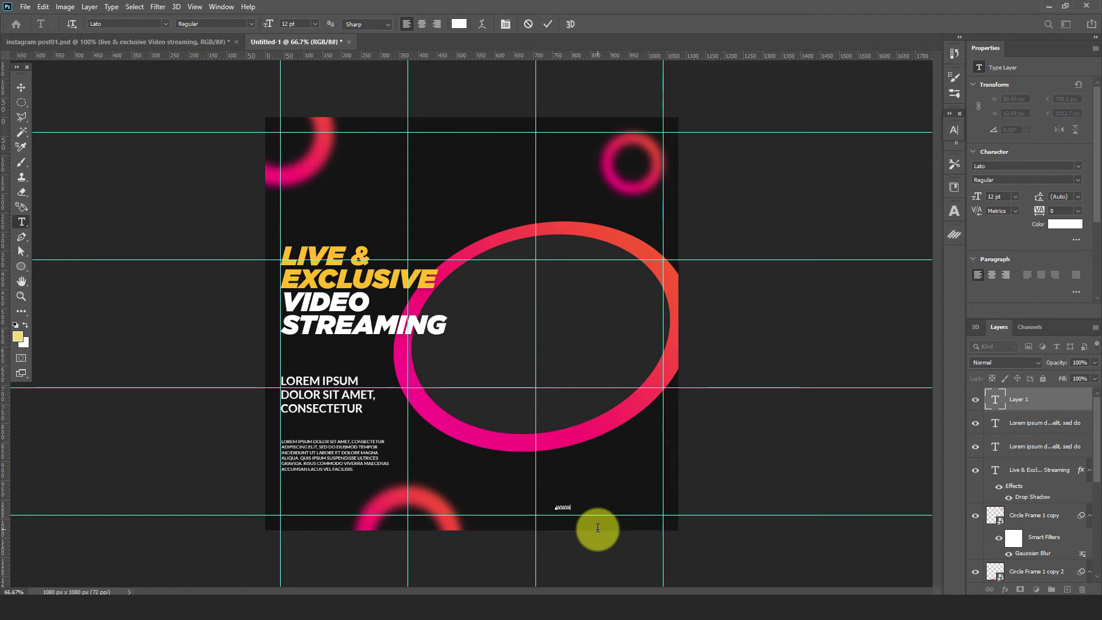
{"action": "key", "text": "ctrl+a"}
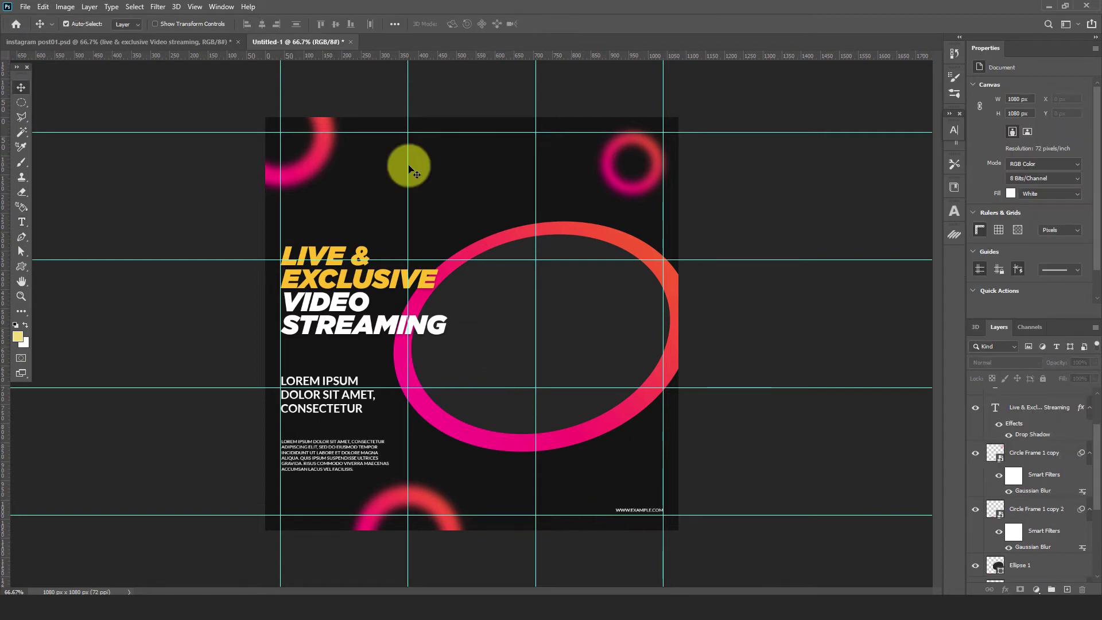
Step: Draw a Waves custom shape about 117 x 39 px on a new layer near the canvas's upper middle and fill it with white
{"action": "left_click", "coordinate": [200, 42]}
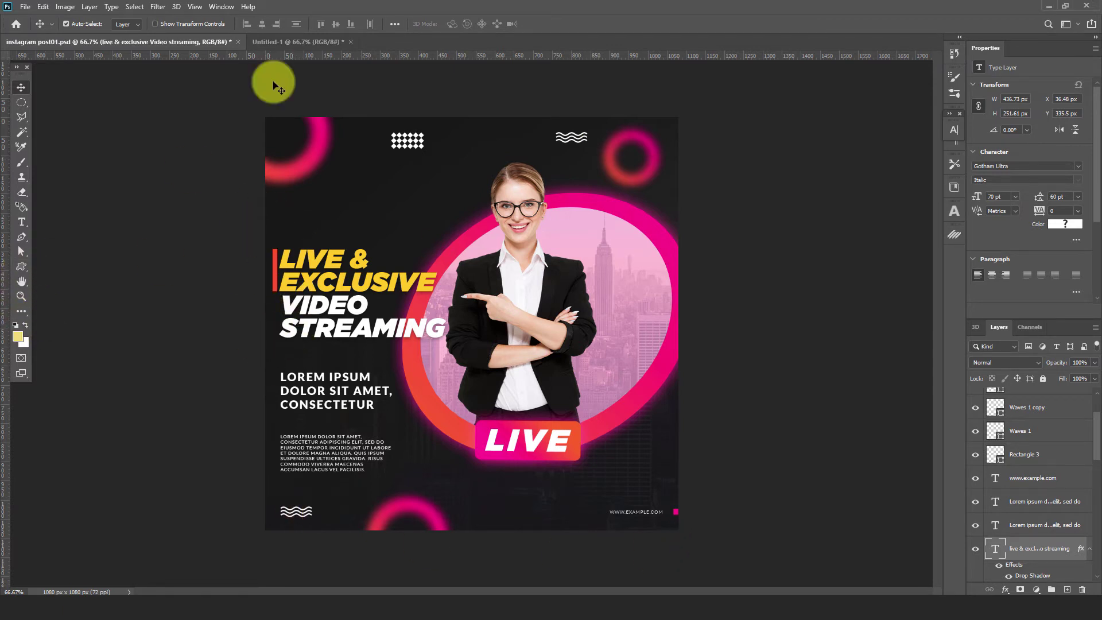
{"action": "left_click", "coordinate": [295, 41]}
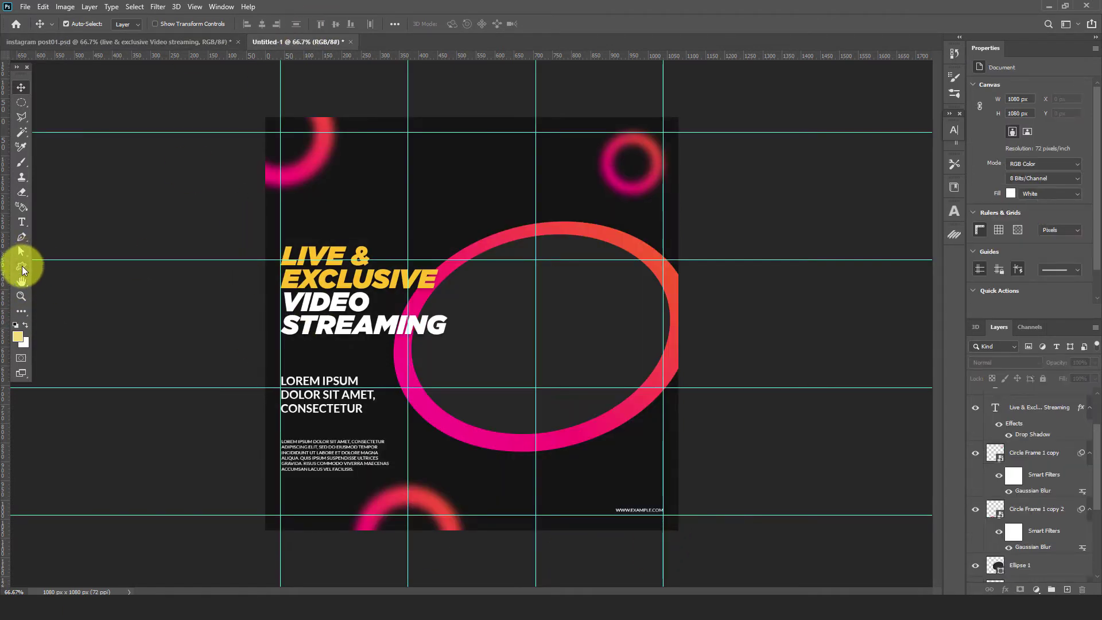
{"action": "left_click", "coordinate": [22, 269]}
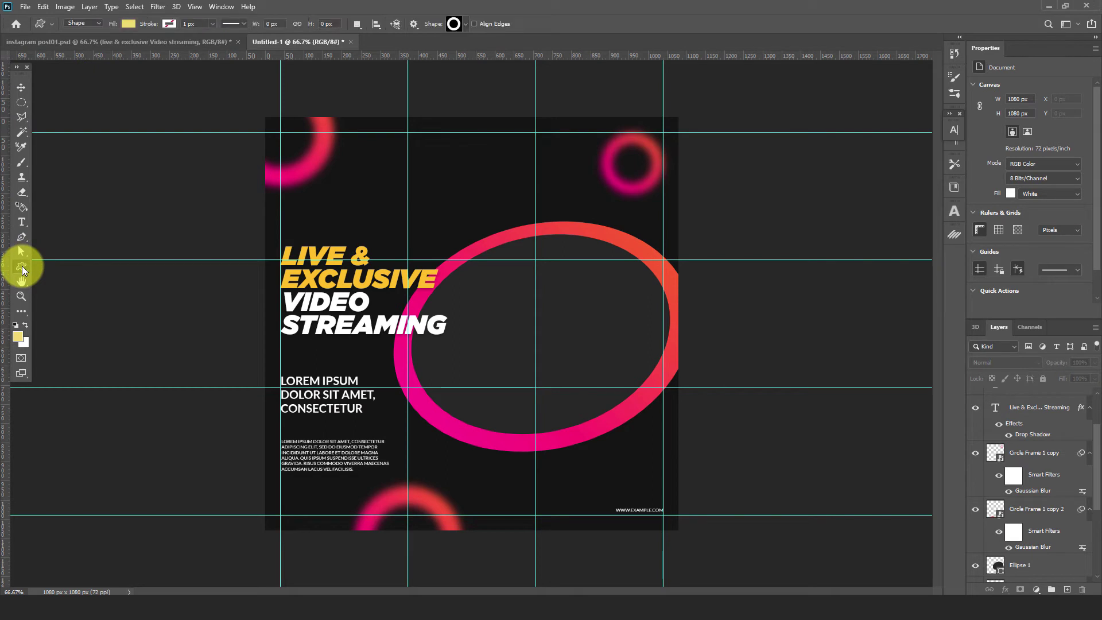
{"action": "left_click", "coordinate": [457, 24]}
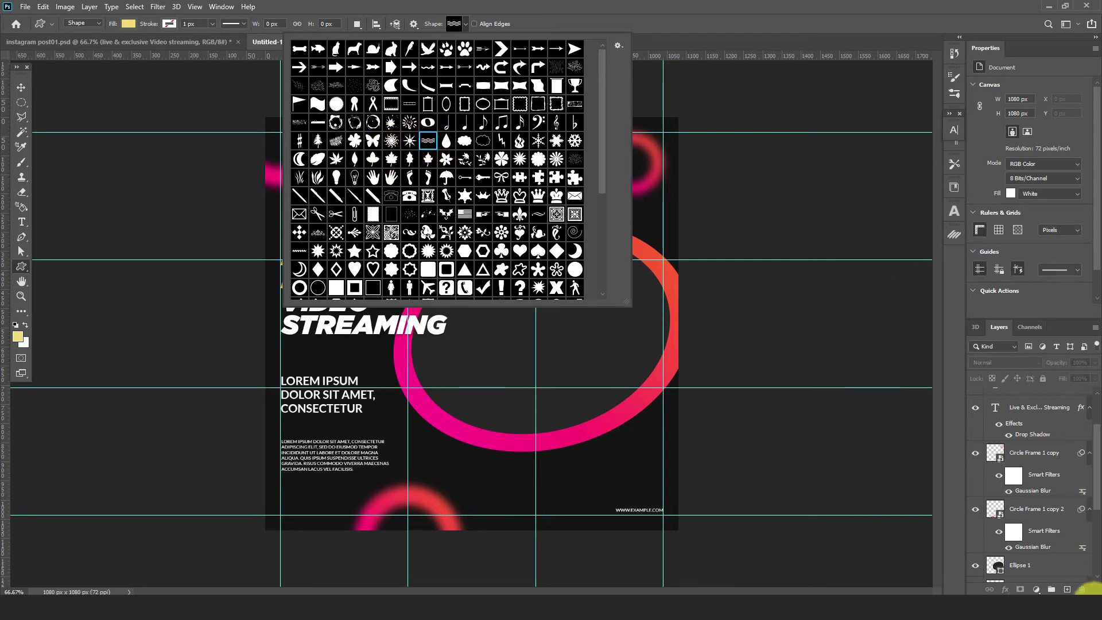
{"action": "left_click", "coordinate": [1068, 590]}
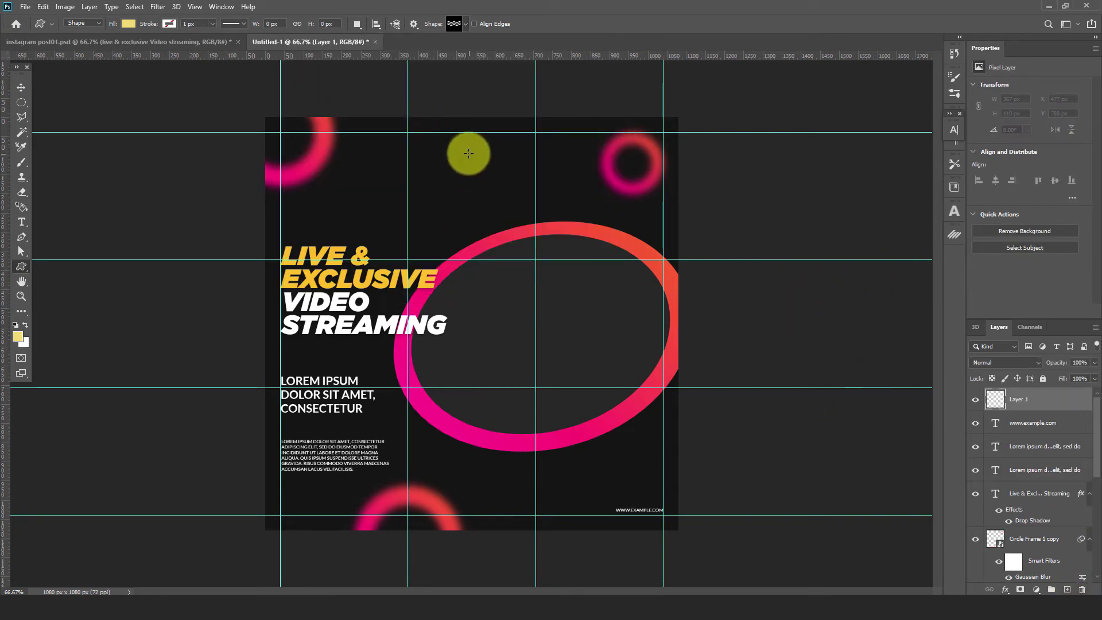
{"action": "left_click_drag", "start_coordinate": [467, 149], "coordinate": [487, 158]}
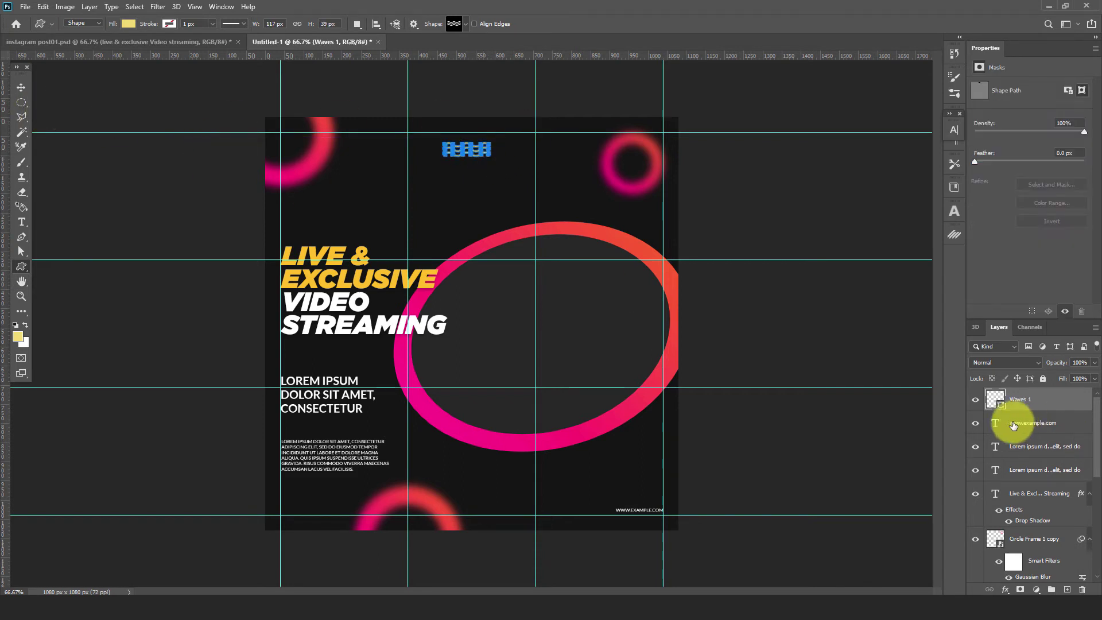
{"action": "double_click", "coordinate": [990, 400]}
{"action": "left_click_drag", "start_coordinate": [830, 280], "coordinate": [696, 221]}
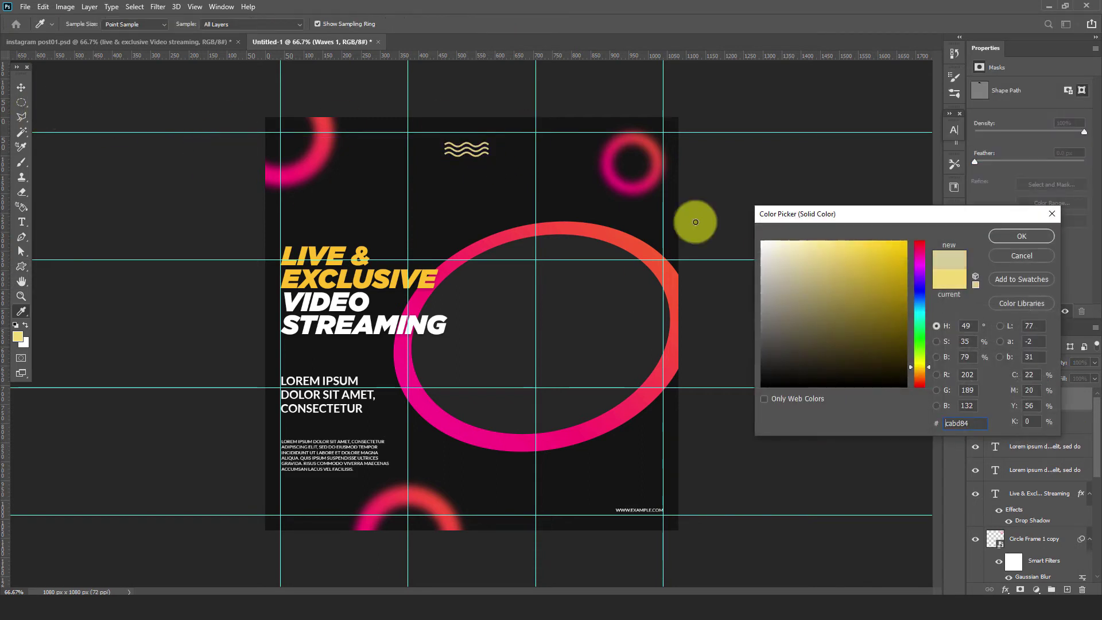
{"action": "left_click", "coordinate": [1052, 244]}
Step: Scale the waves shape to about 64% and move it to the upper margin guide, across the vertical guide right of centre
{"action": "left_click", "coordinate": [21, 87]}
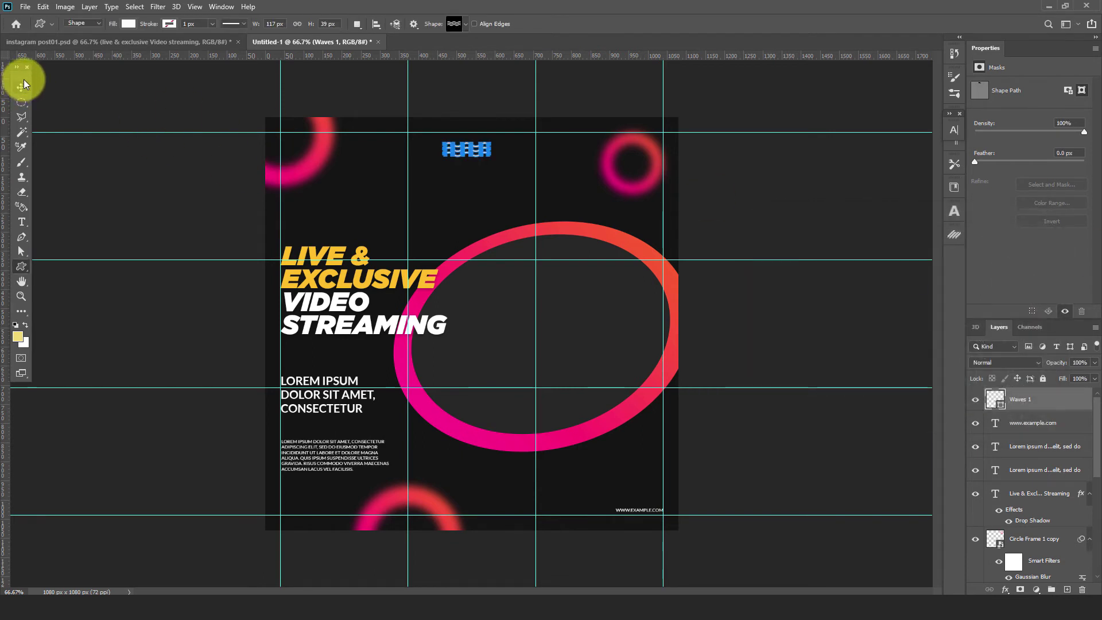
{"action": "key", "text": "ctrl+t"}
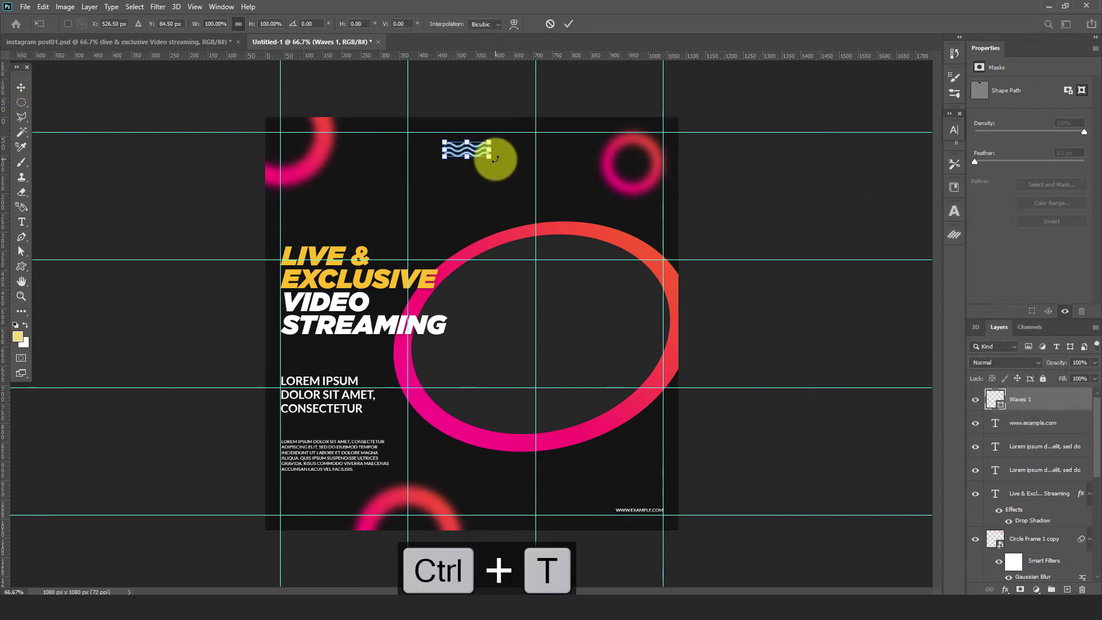
{"action": "left_click_drag", "start_coordinate": [487, 160], "coordinate": [548, 142]}
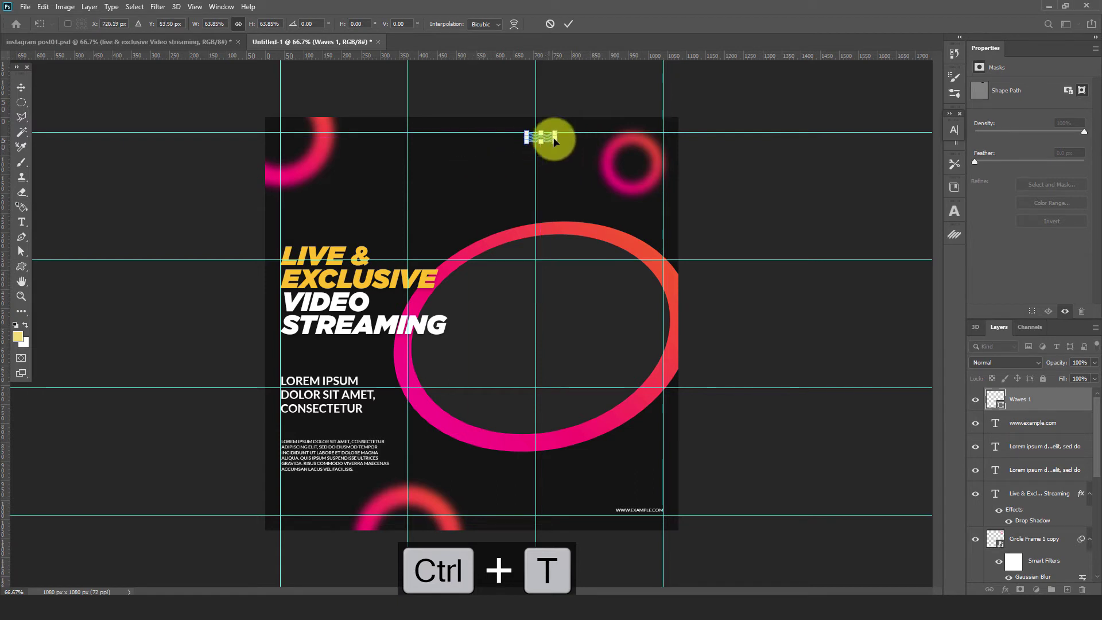
{"action": "left_click", "coordinate": [568, 24]}
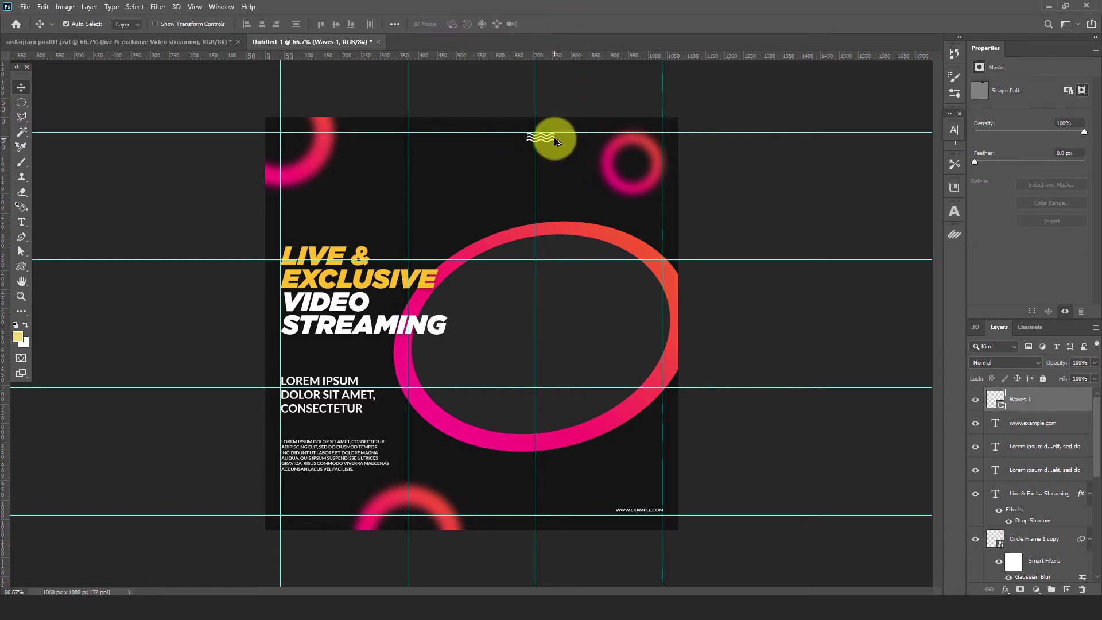
{"action": "left_click_drag", "start_coordinate": [556, 141], "coordinate": [550, 144]}
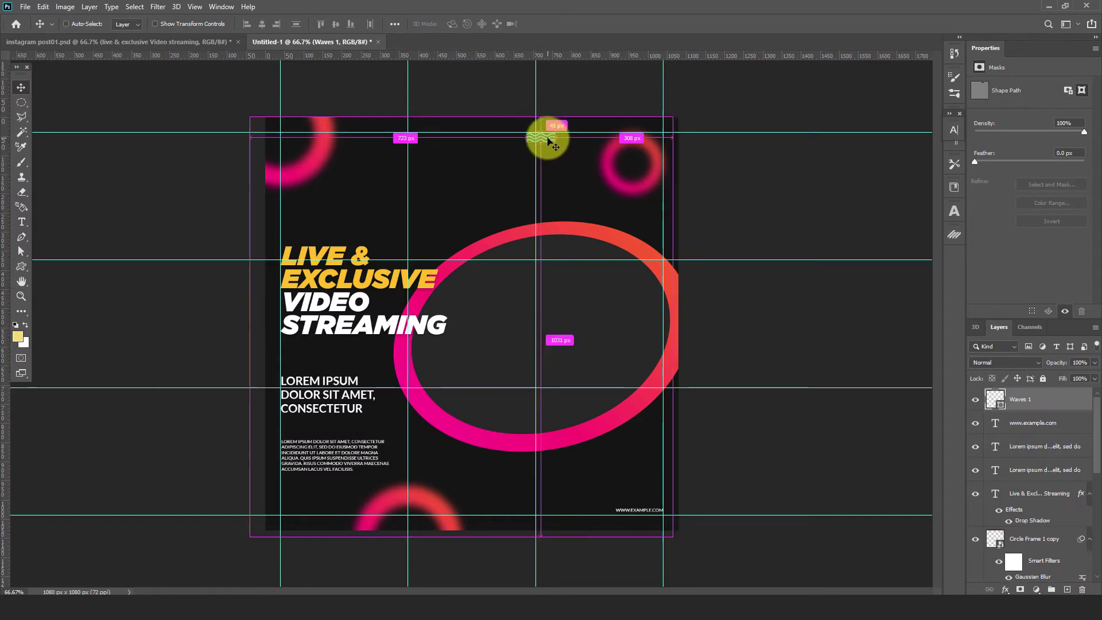
Step: Duplicate the waves shape and place the copy at the canvas's lower-left corner, against the left and lower margin guides
{"action": "key", "text": "ctrl+j"}
{"action": "key", "text": "ctrl+t"}
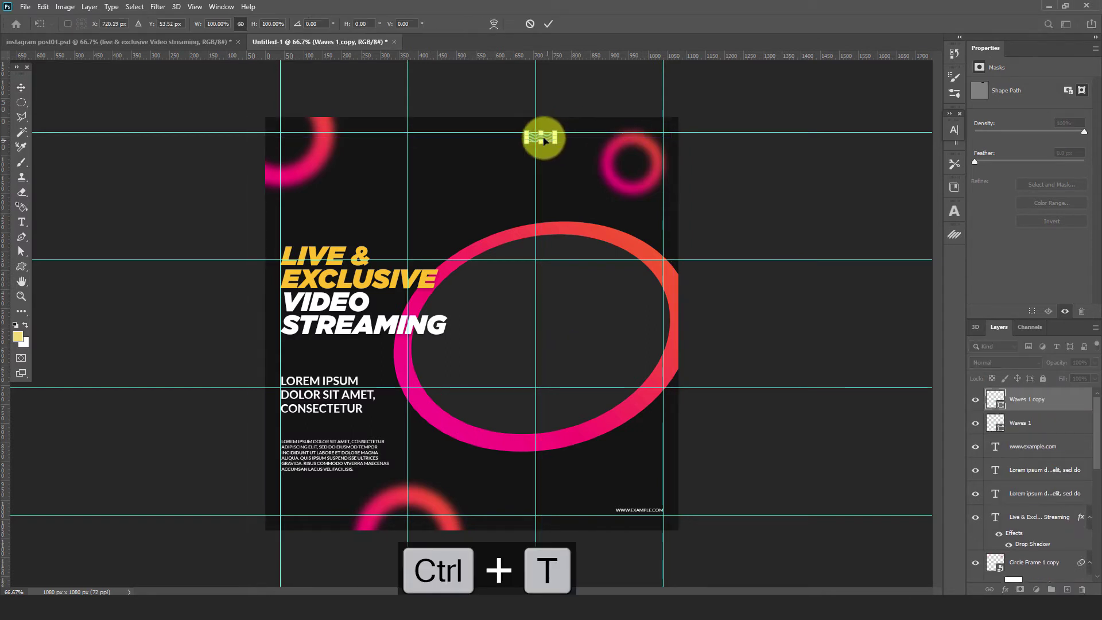
{"action": "left_click_drag", "start_coordinate": [546, 139], "coordinate": [300, 510]}
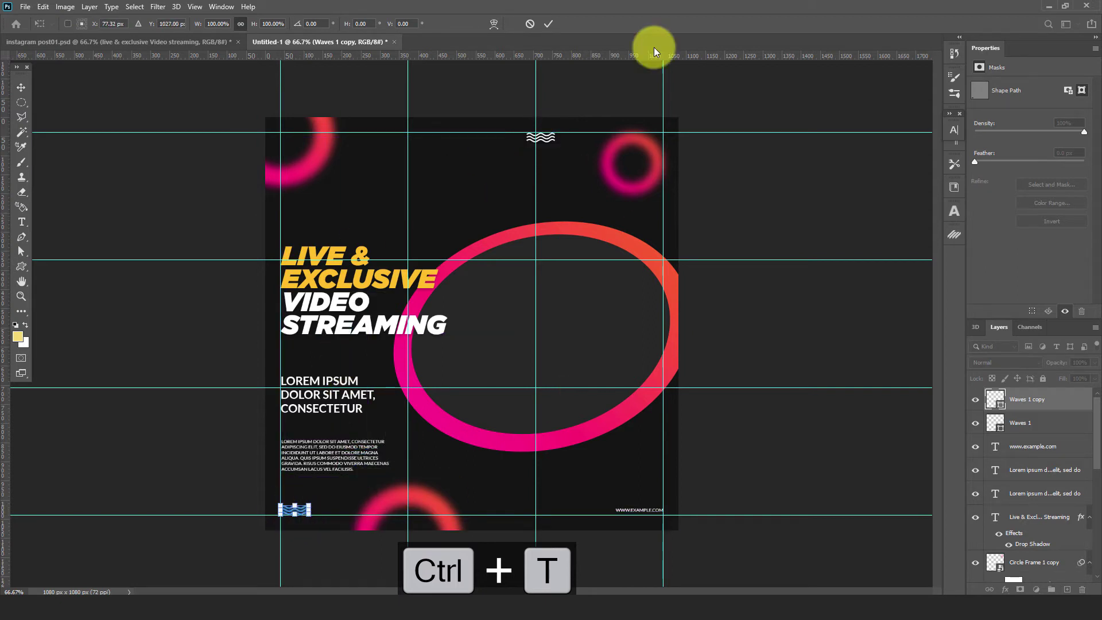
{"action": "left_click", "coordinate": [548, 24]}
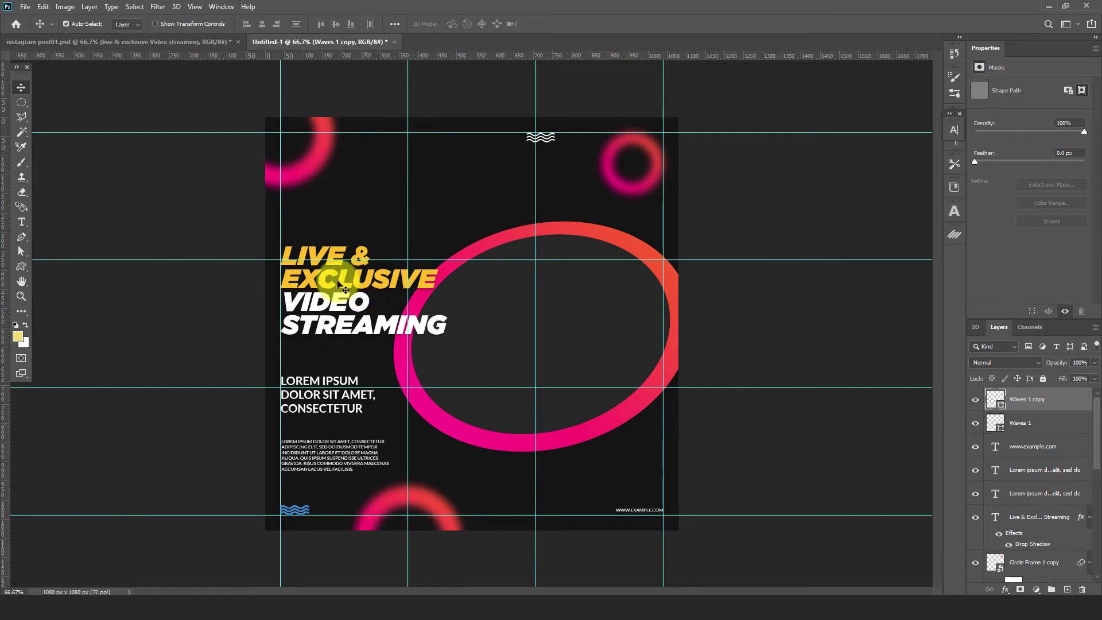
Step: Draw a Tile 4 custom shape about 40 x 40 px near the canvas's top, by the left inner vertical guide, and fill it with white
{"action": "left_click", "coordinate": [20, 268]}
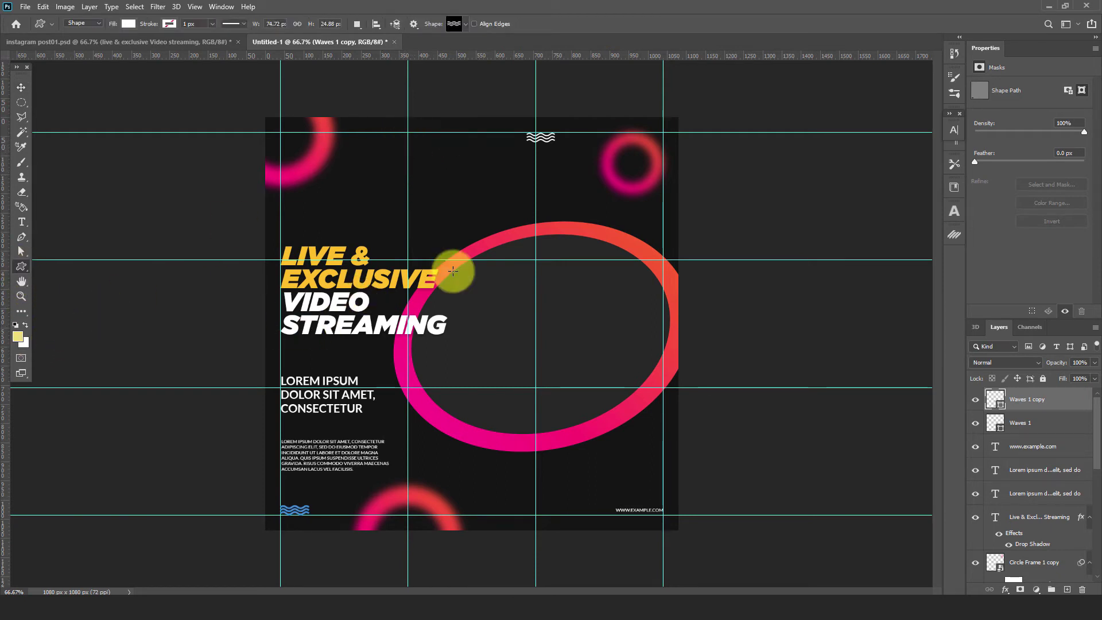
{"action": "left_click", "coordinate": [466, 25]}
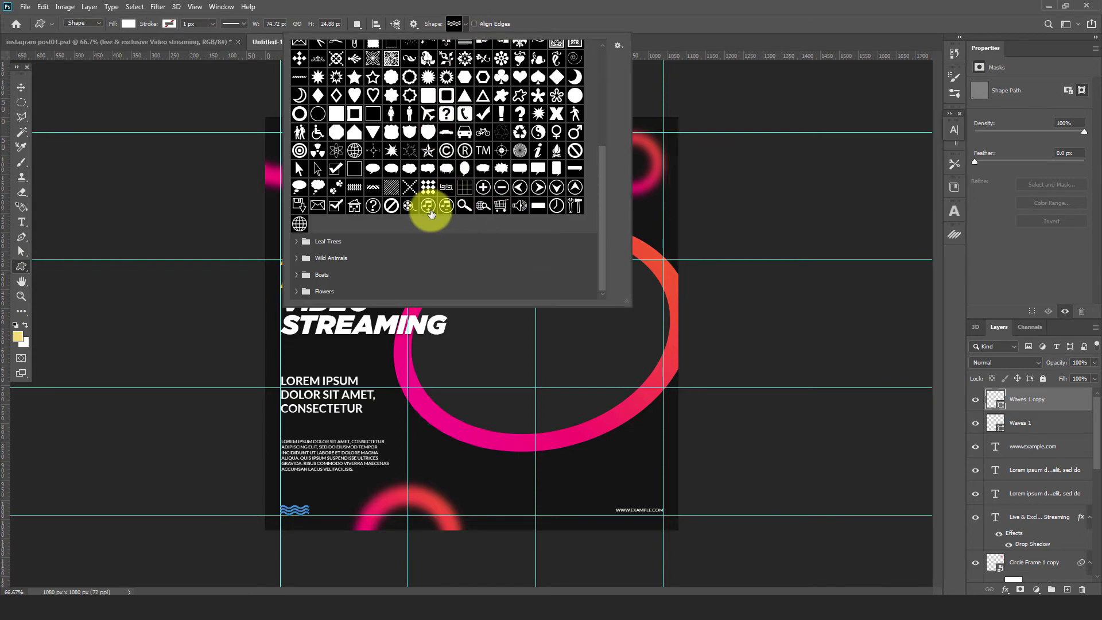
{"action": "left_click", "coordinate": [427, 188]}
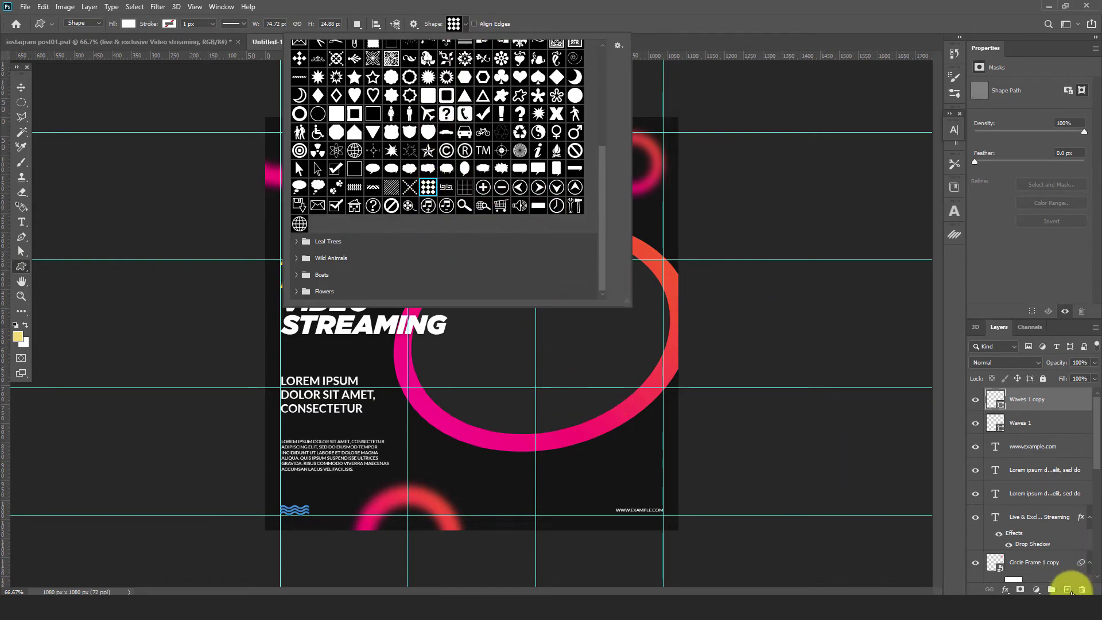
{"action": "left_click", "coordinate": [1067, 590]}
{"action": "left_click_drag", "start_coordinate": [393, 140], "coordinate": [407, 156]}
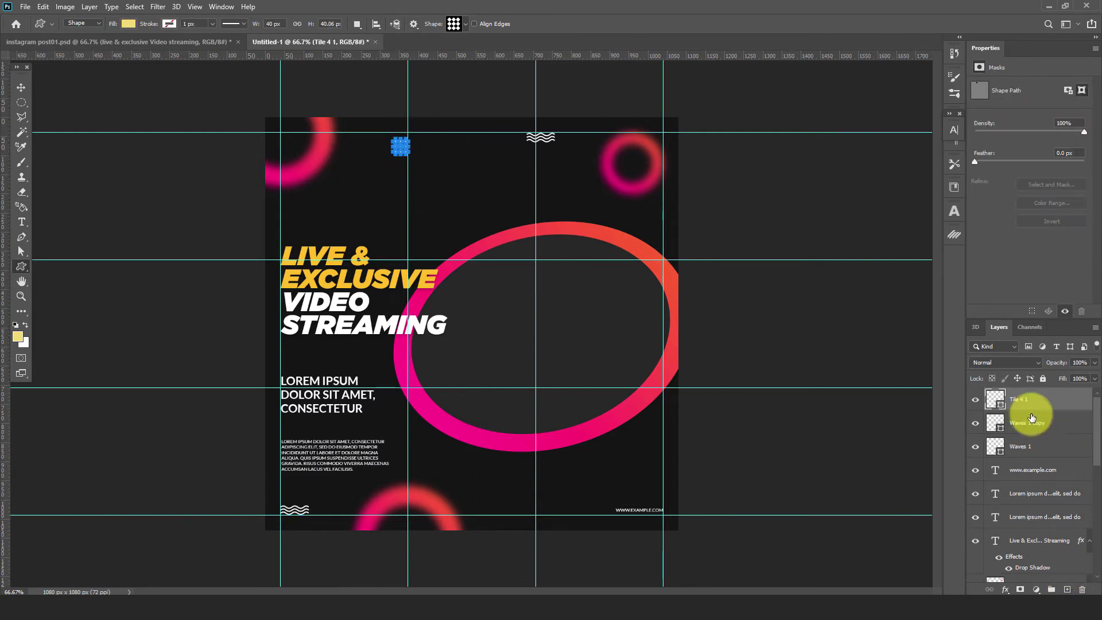
{"action": "double_click", "coordinate": [992, 398]}
{"action": "left_click", "coordinate": [763, 242]}
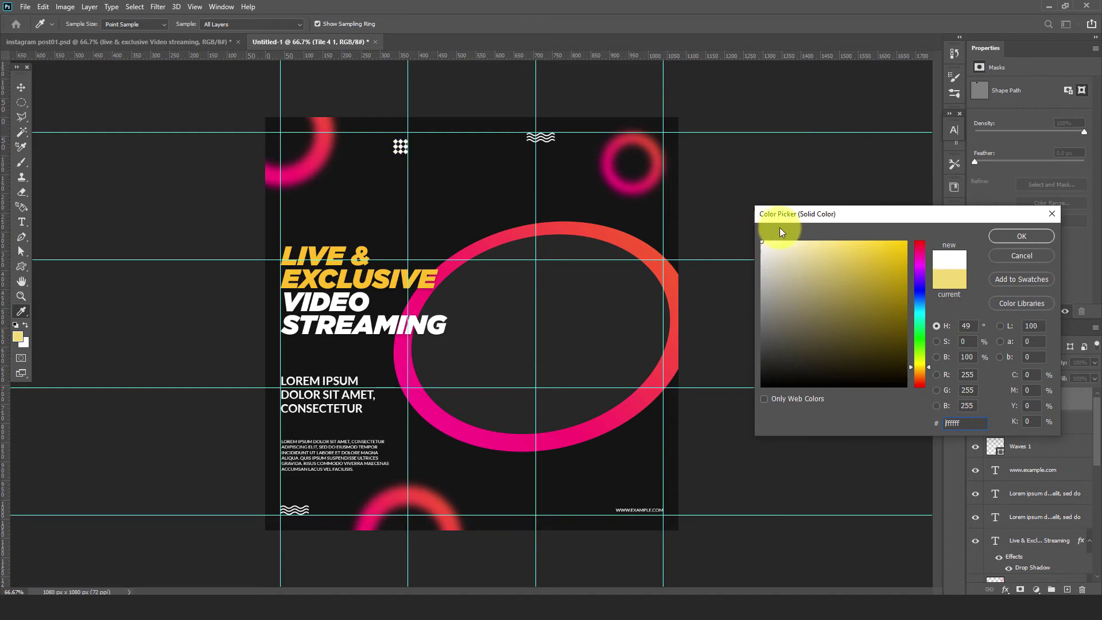
{"action": "left_click", "coordinate": [997, 239]}
Step: Duplicate the tile shape side by side to widen the pattern and move both tiles up to the upper margin guide
{"action": "left_click", "coordinate": [21, 88]}
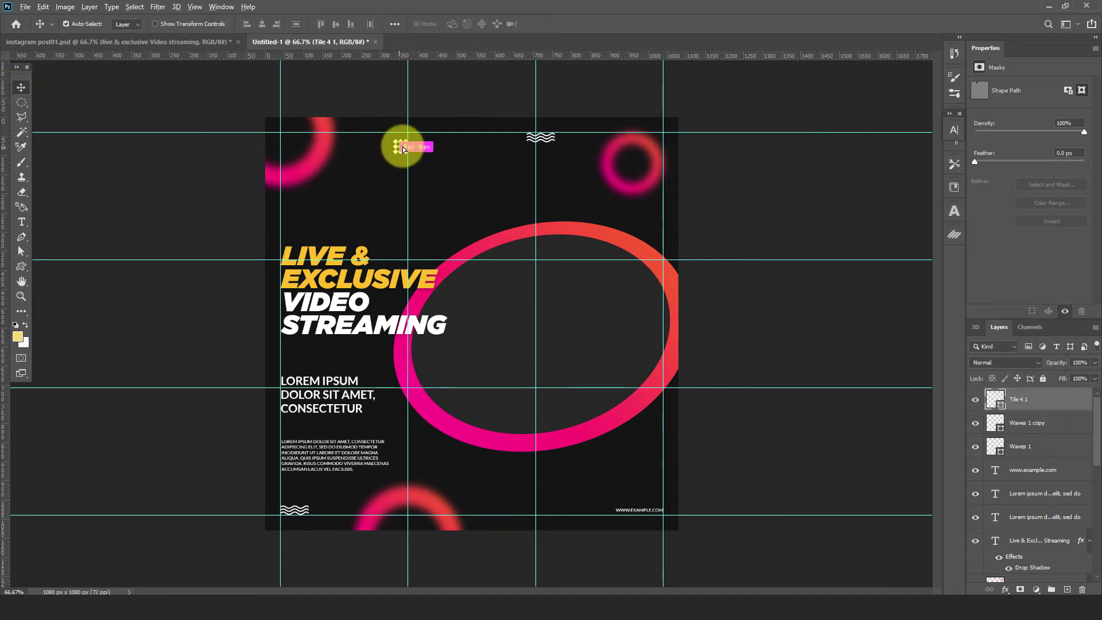
{"action": "left_click_drag", "start_coordinate": [404, 148], "coordinate": [401, 148]}
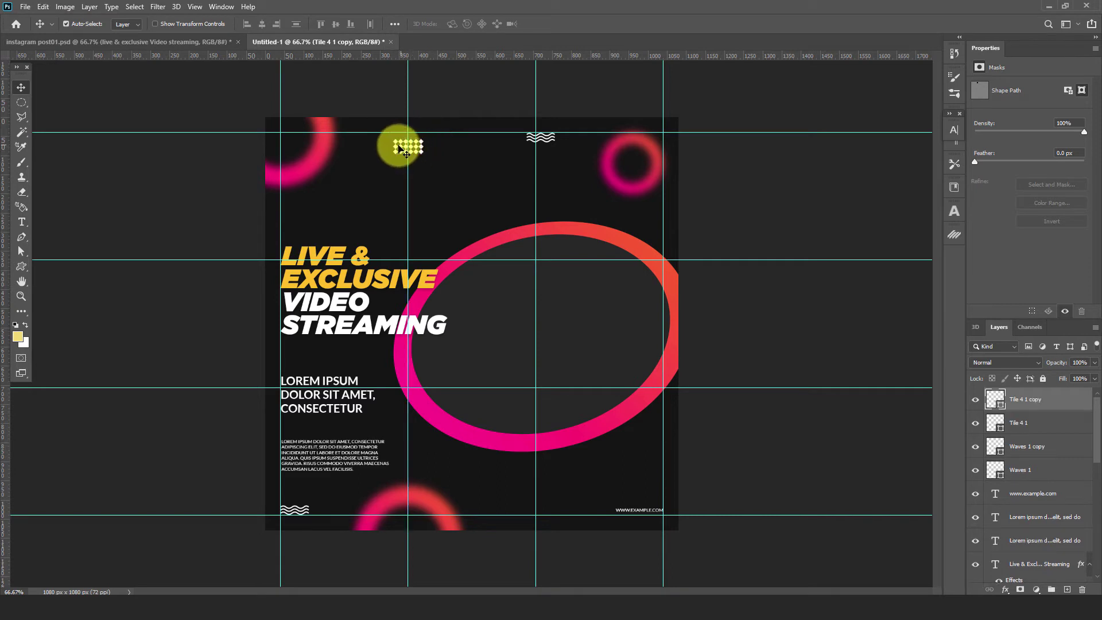
{"action": "left_click", "coordinate": [421, 151], "text": "shift"}
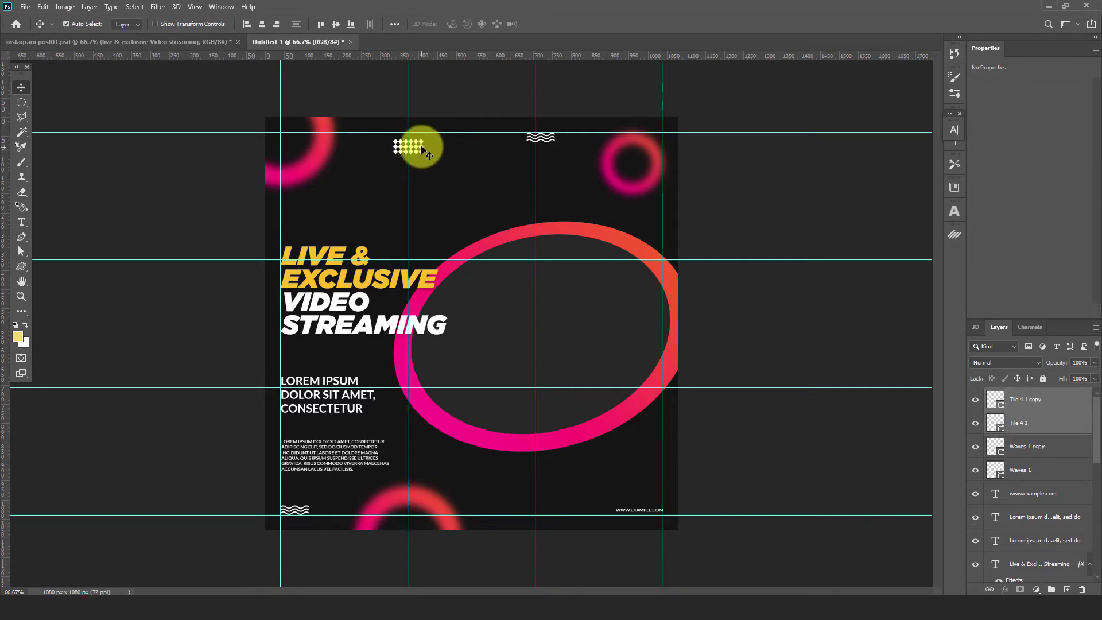
{"action": "left_click_drag", "start_coordinate": [421, 143], "coordinate": [421, 140]}
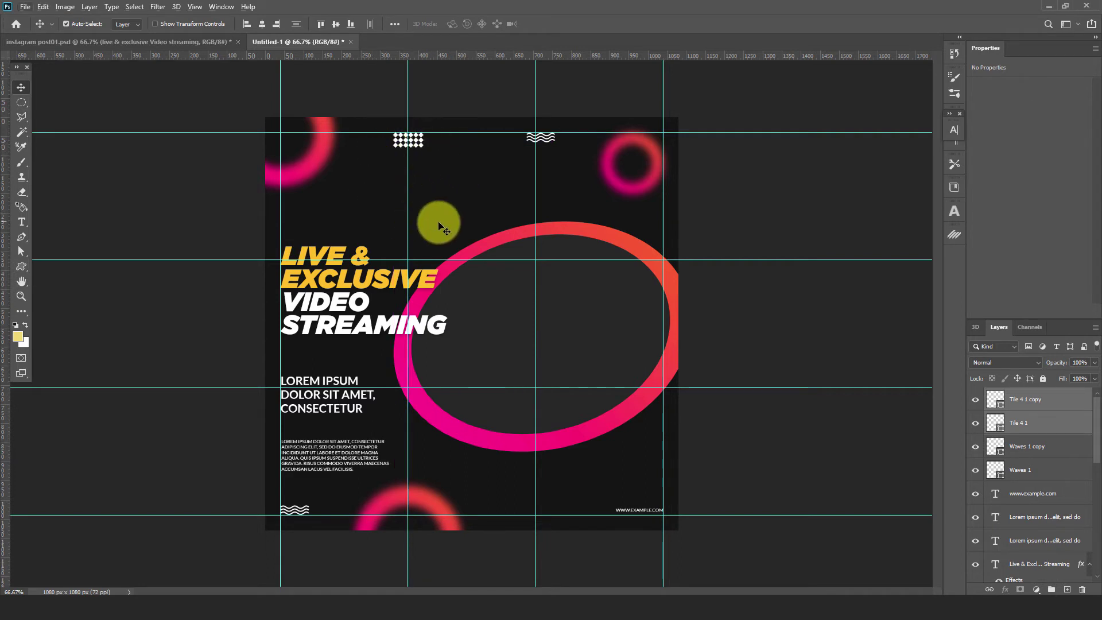
Step: Draw a rectangle about 11 x 107 px left of the heading's yellow lines and fill it with orange-red sampled from the oval frame
{"action": "left_click", "coordinate": [211, 47]}
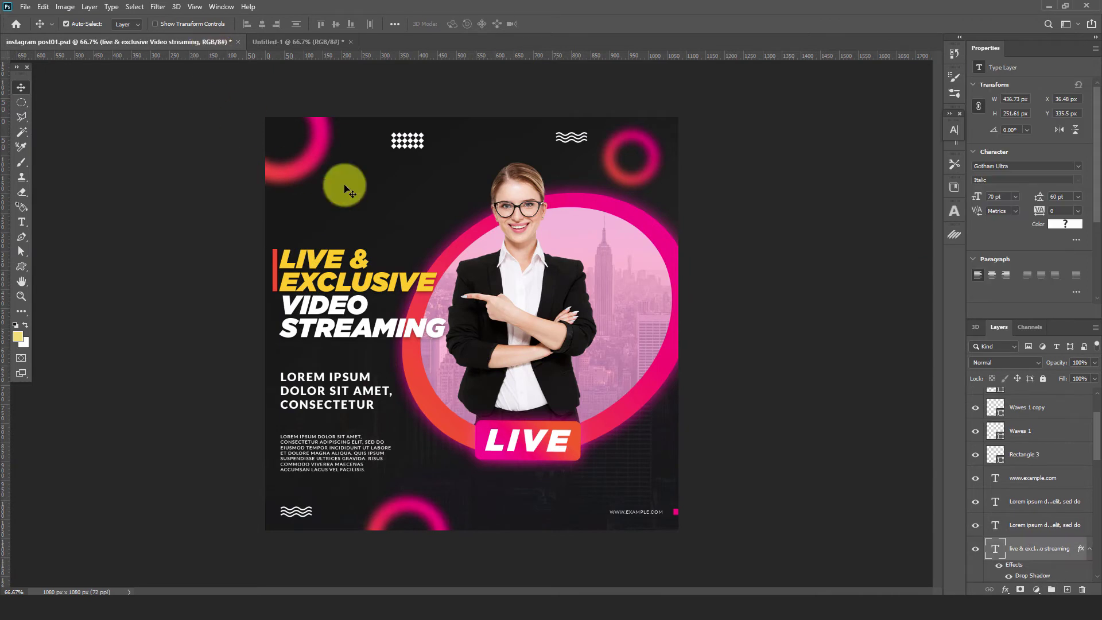
{"action": "left_click", "coordinate": [281, 41]}
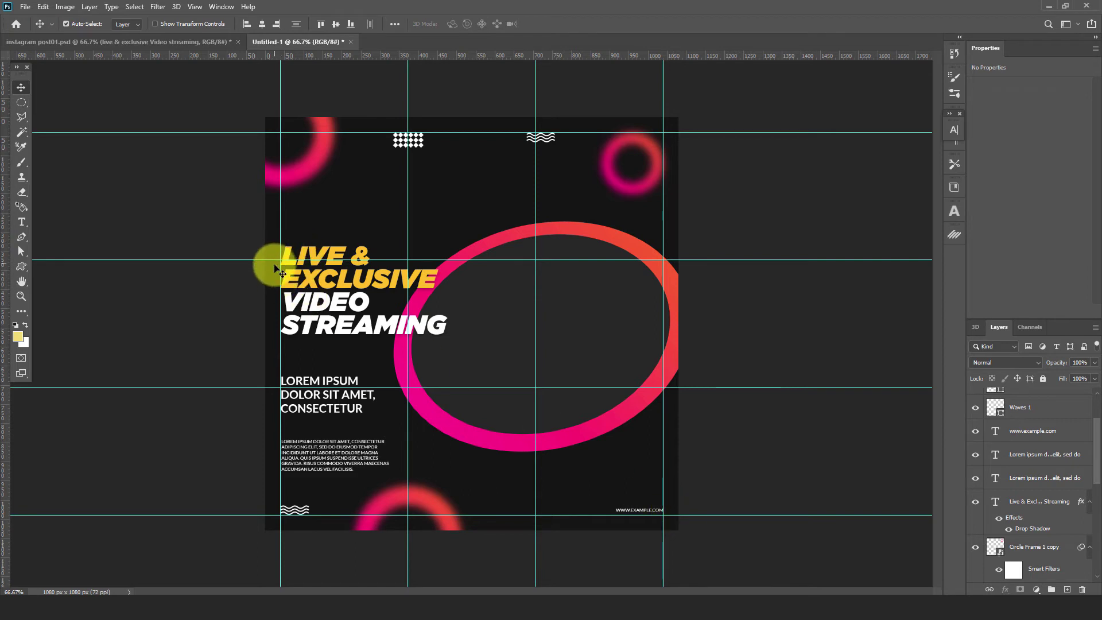
{"action": "left_click", "coordinate": [21, 268]}
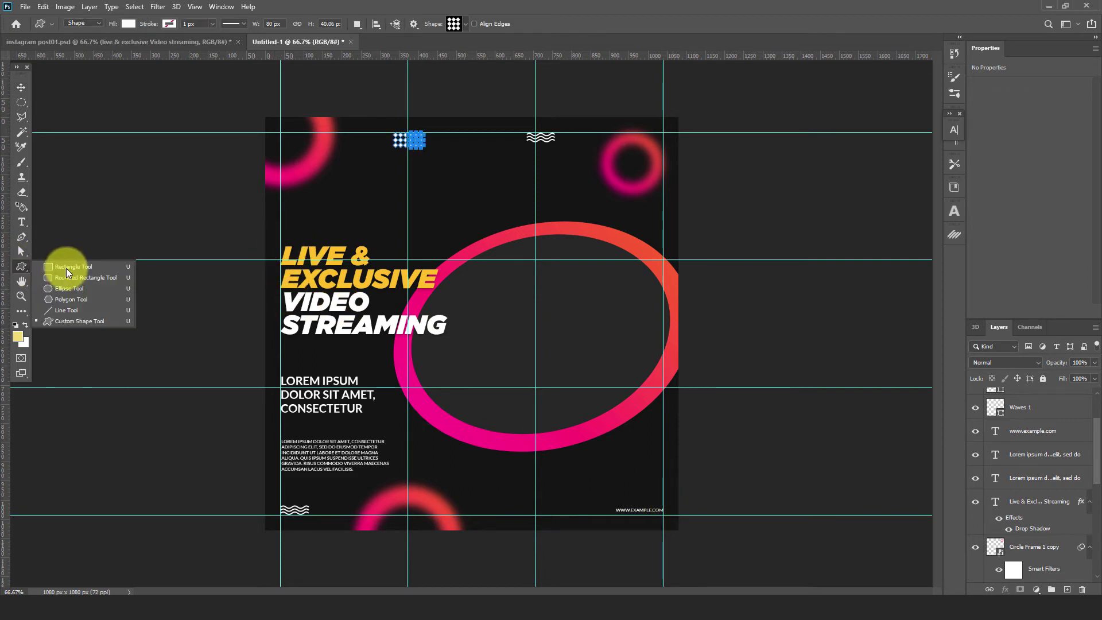
{"action": "left_click", "coordinate": [68, 268]}
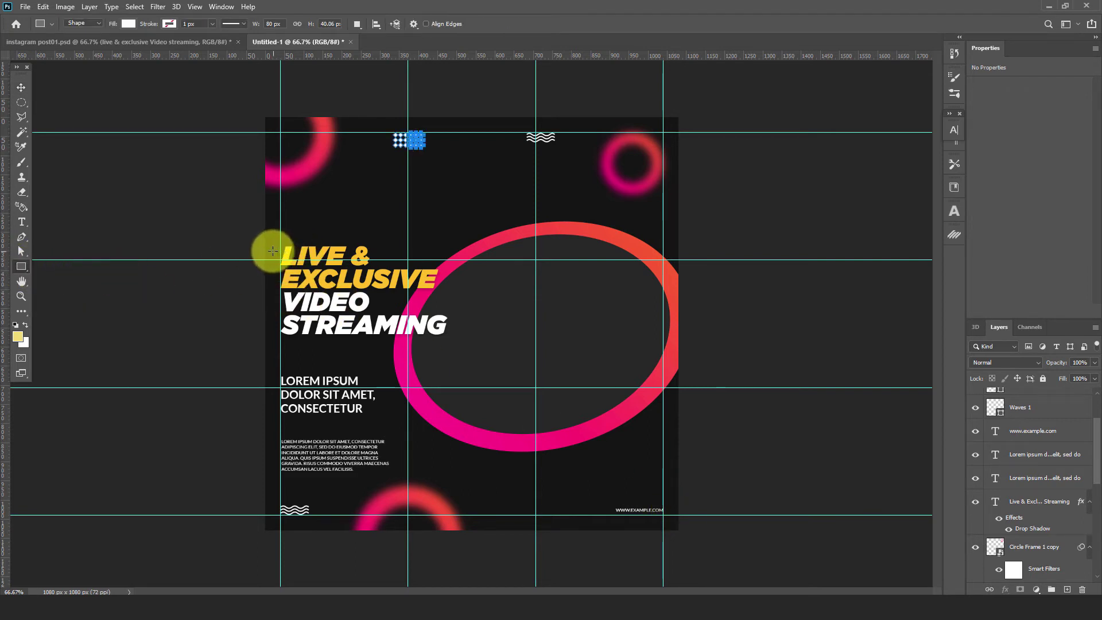
{"action": "left_click_drag", "start_coordinate": [272, 248], "coordinate": [276, 286]}
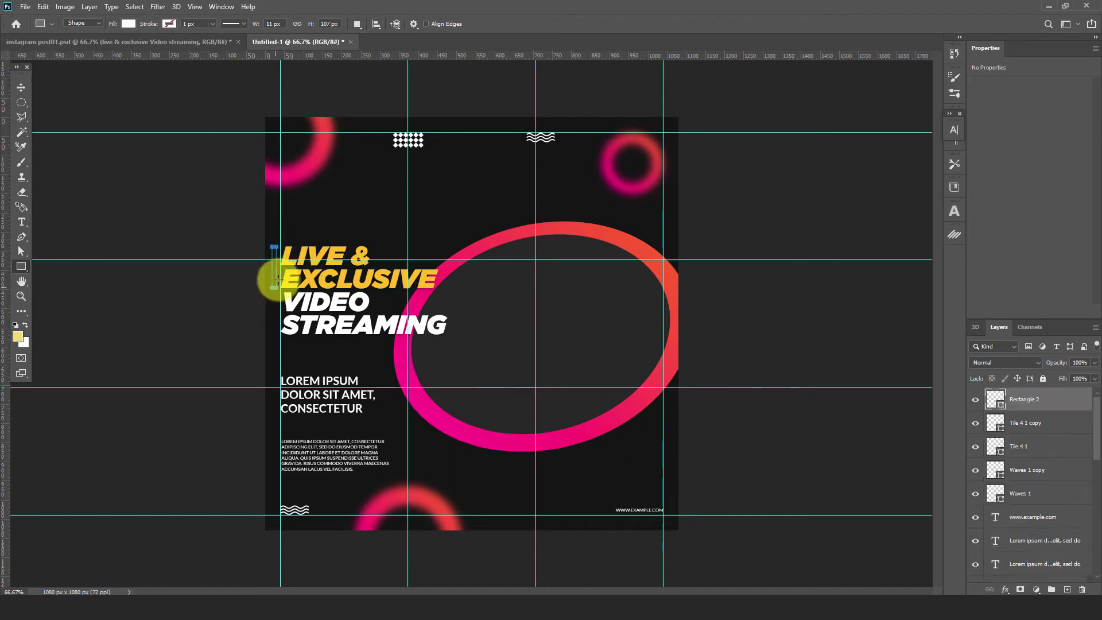
{"action": "double_click", "coordinate": [993, 398]}
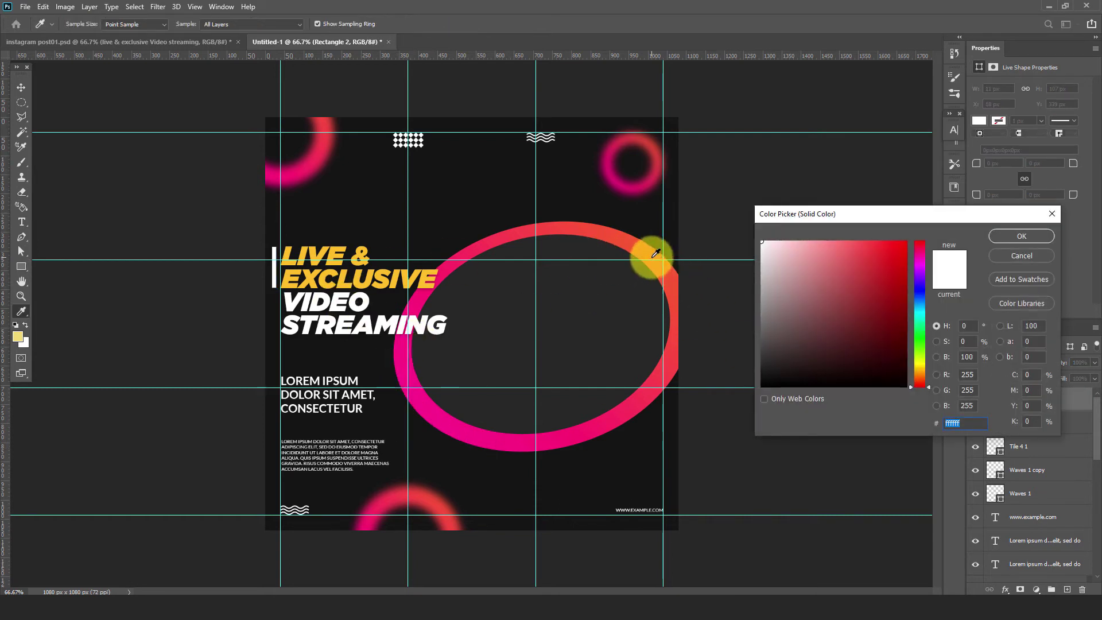
{"action": "left_click", "coordinate": [661, 257]}
{"action": "key", "text": "Return"}
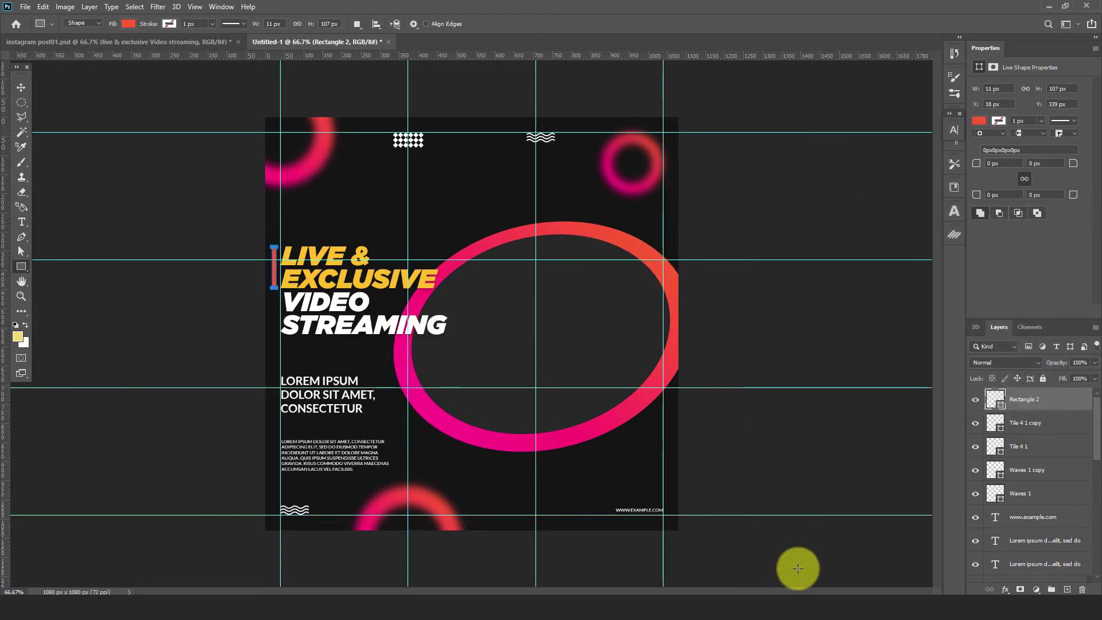
Step: Draw a rectangle about 18 x 26 px at the canvas's right edge beside the web address and fill it with magenta ff068b sampled from the oval frame
{"action": "key", "text": "ctrl+plus"}
{"action": "left_click_drag", "start_coordinate": [734, 524], "coordinate": [445, 249]}
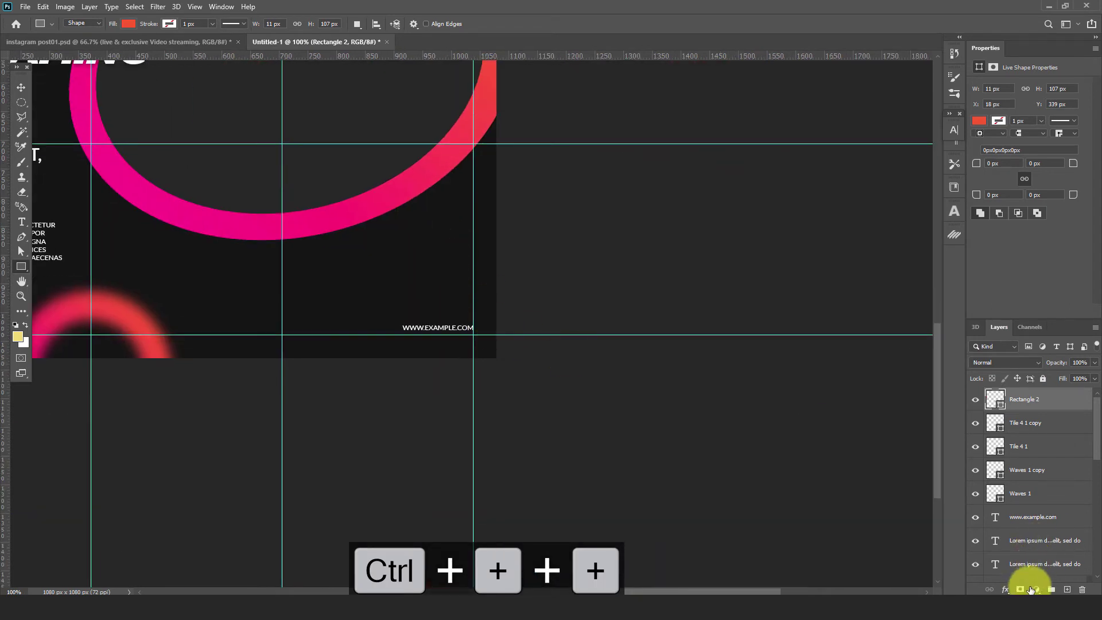
{"action": "left_click", "coordinate": [1067, 589]}
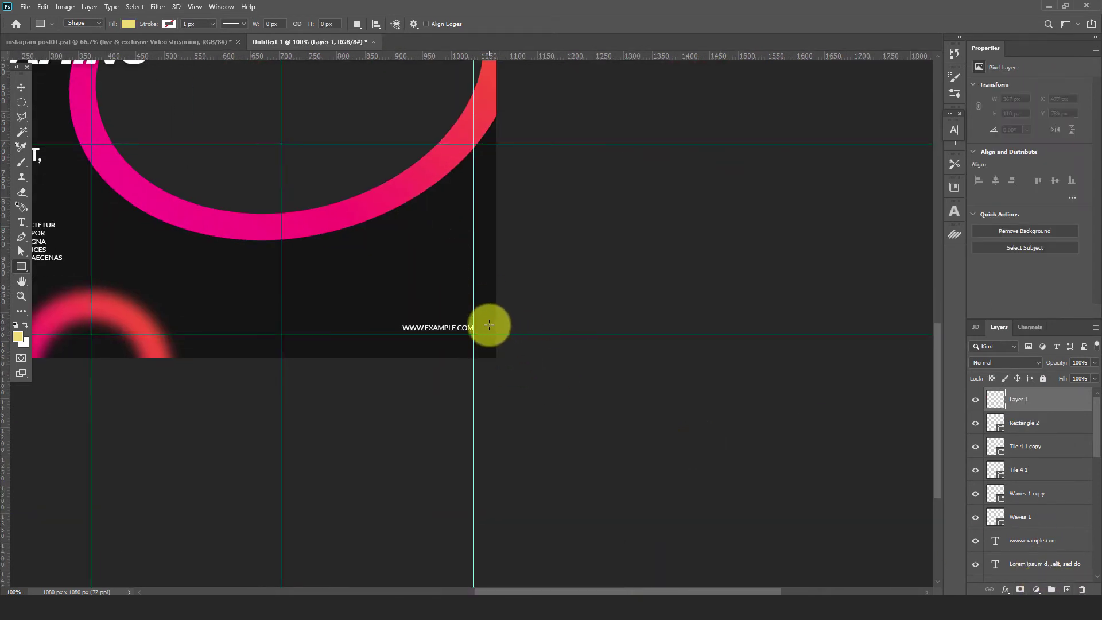
{"action": "left_click_drag", "start_coordinate": [487, 318], "coordinate": [498, 332]}
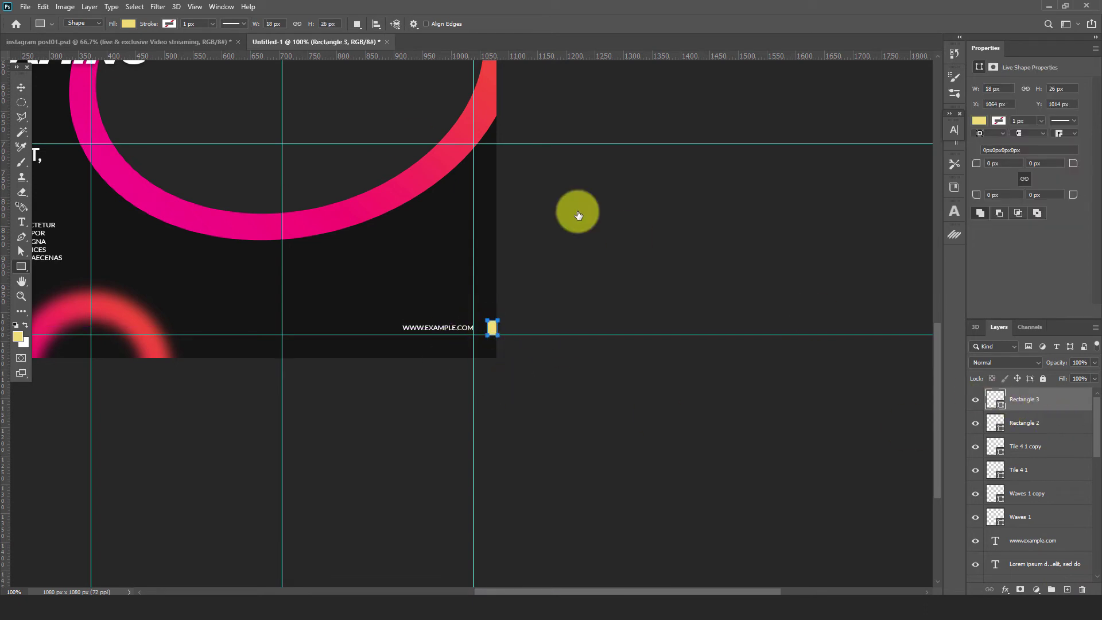
{"action": "left_click", "coordinate": [115, 202]}
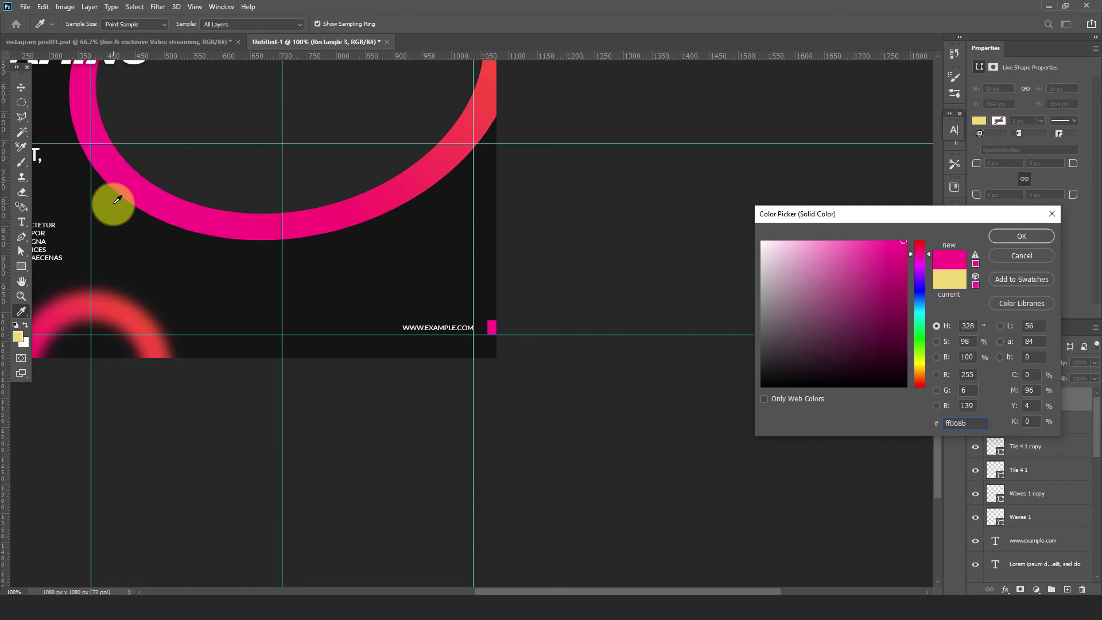
{"action": "left_click", "coordinate": [1030, 238]}
{"action": "left_click", "coordinate": [22, 85]}
{"action": "left_click", "coordinate": [662, 296]}
{"action": "key", "text": "ctrl+minus"}
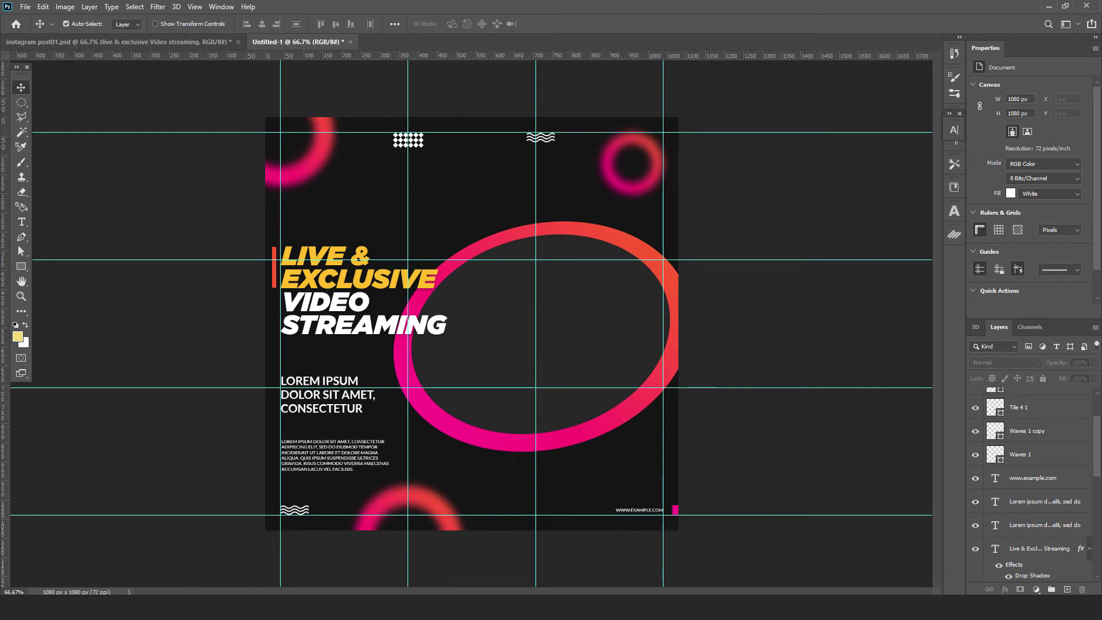
Step: Switch to Freepik in the browser, browse the business women results and open the download options for the smiling blonde business woman in eyeglasses photo
{"action": "left_click", "coordinate": [445, 582]}
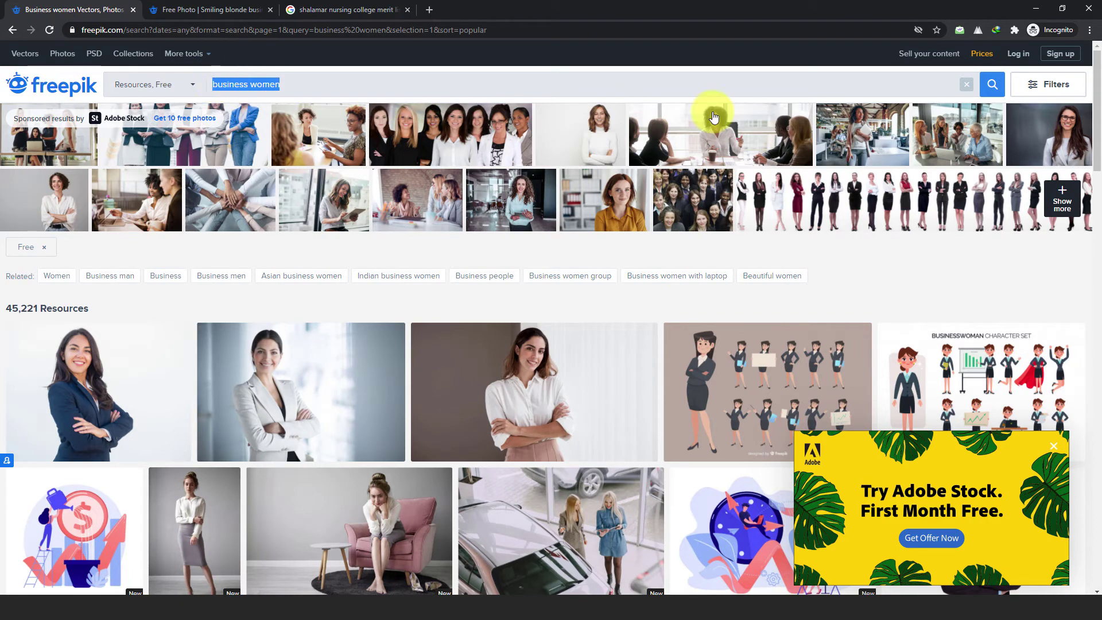
{"action": "left_click", "coordinate": [1054, 86]}
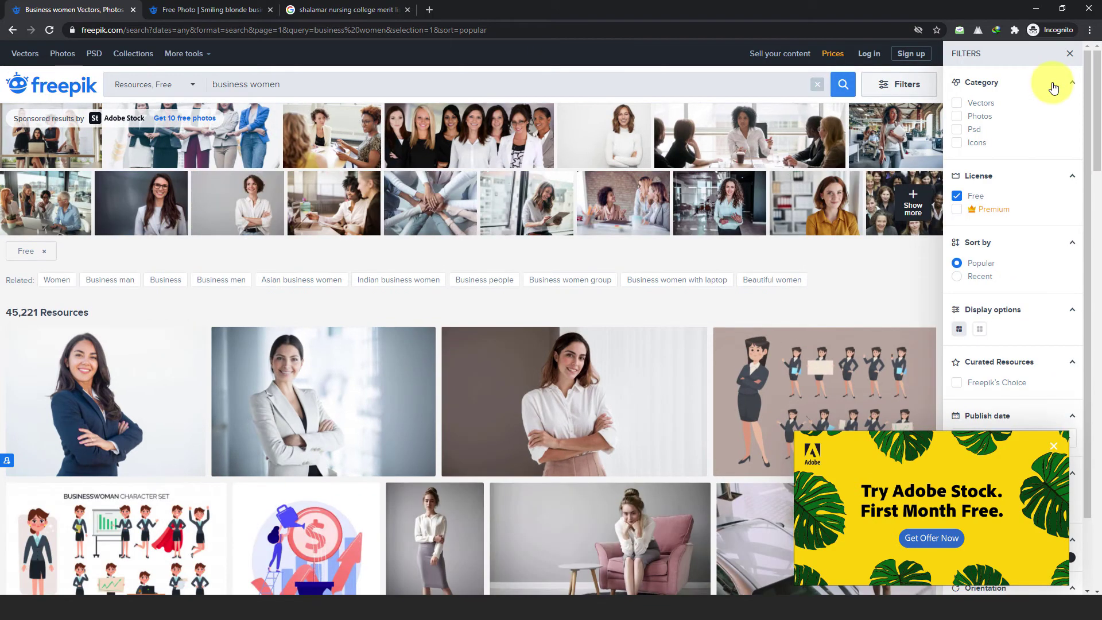
{"action": "left_click", "coordinate": [1069, 53]}
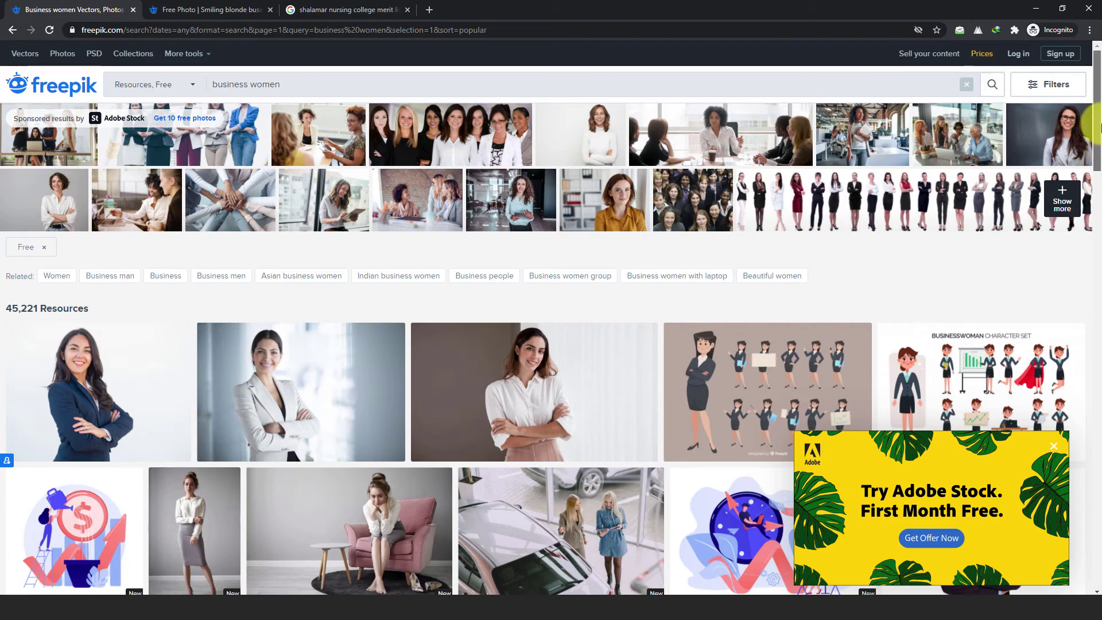
{"action": "left_click_drag", "start_coordinate": [1099, 127], "coordinate": [1099, 156]}
{"action": "left_click", "coordinate": [184, 9]}
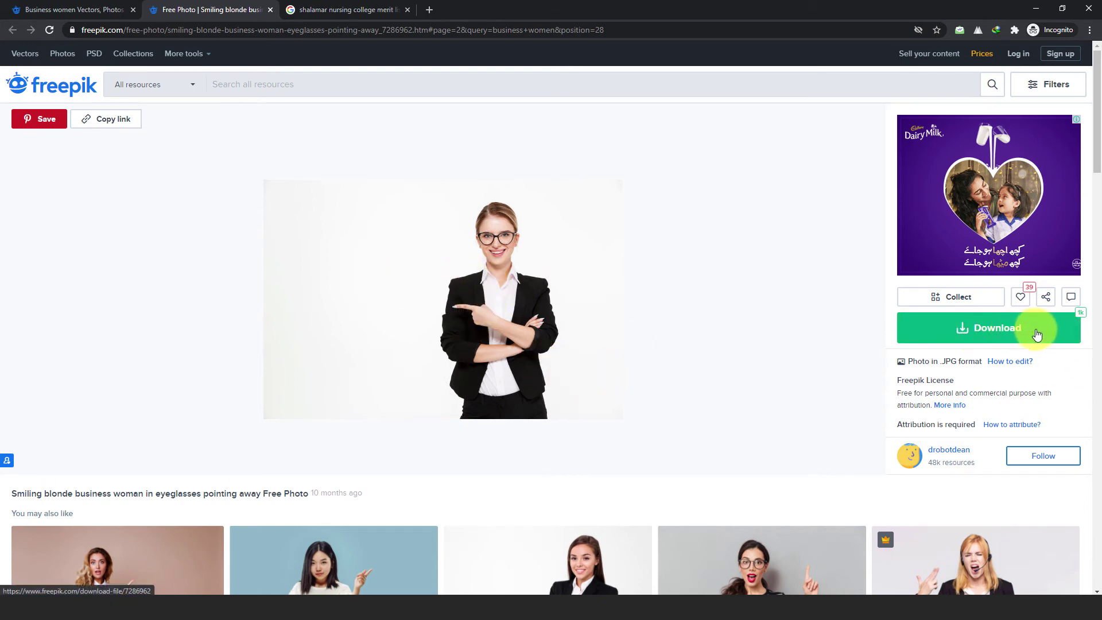
{"action": "left_click", "coordinate": [1057, 333]}
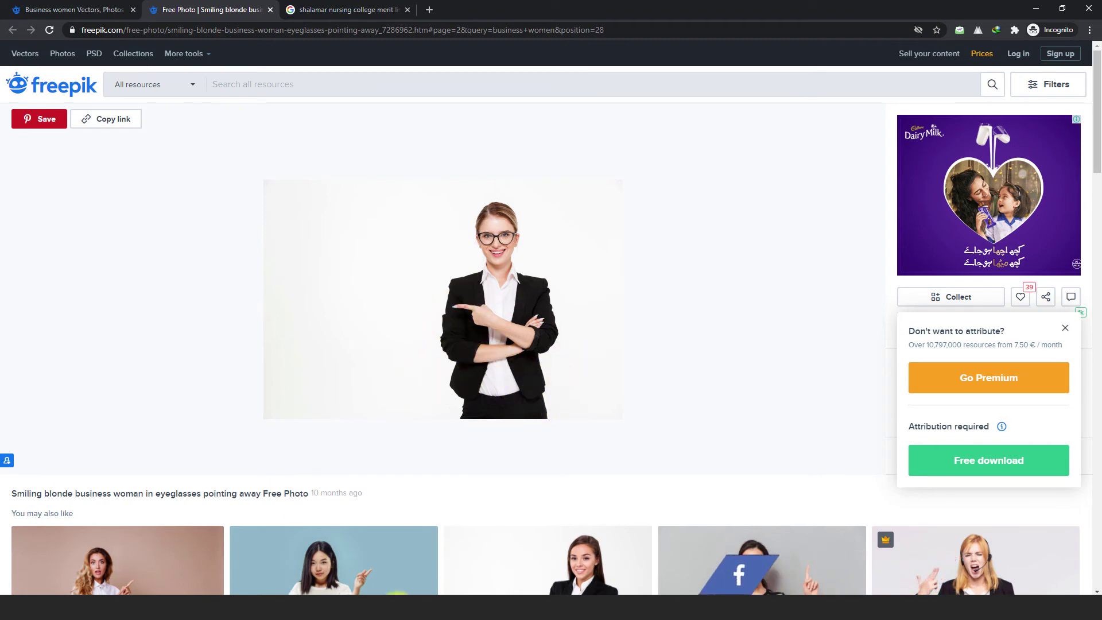
Step: Switch back to Photoshop, open the businesswoman smart object from instagram post01.psd and copy its masked cutout layer
{"action": "mouse_move", "coordinate": [378, 606]}
{"action": "left_click", "coordinate": [379, 610]}
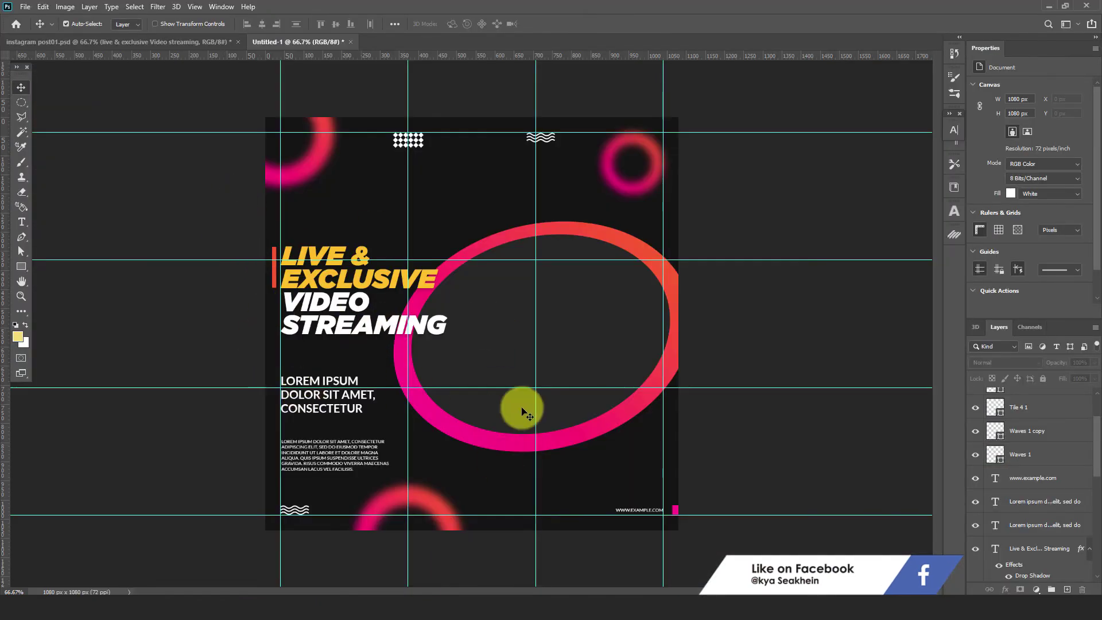
{"action": "left_click", "coordinate": [115, 42]}
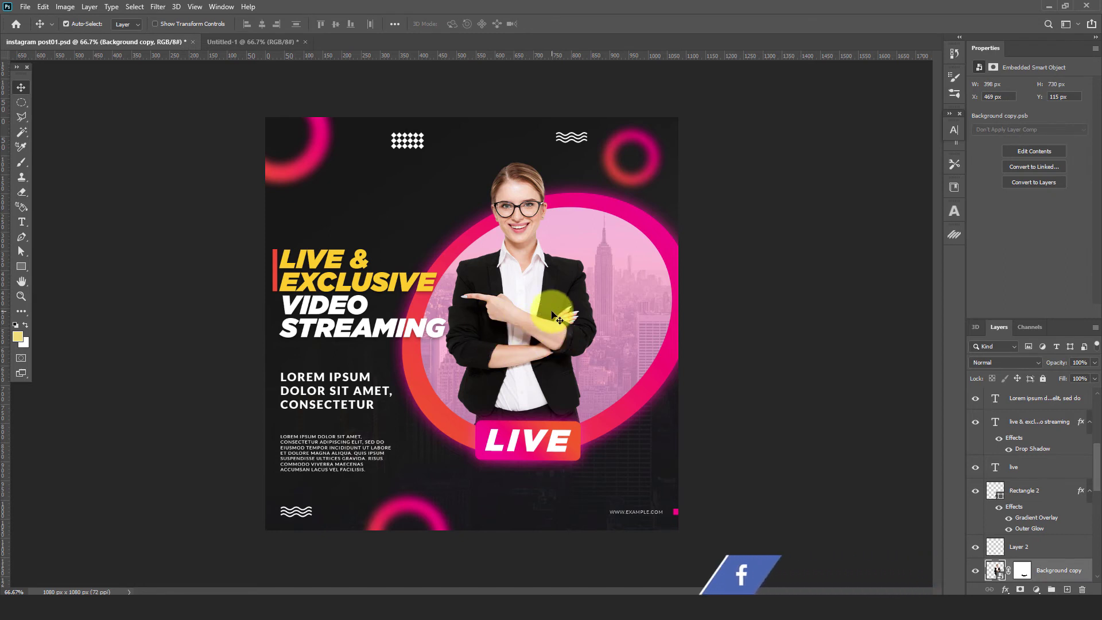
{"action": "double_click", "coordinate": [994, 571]}
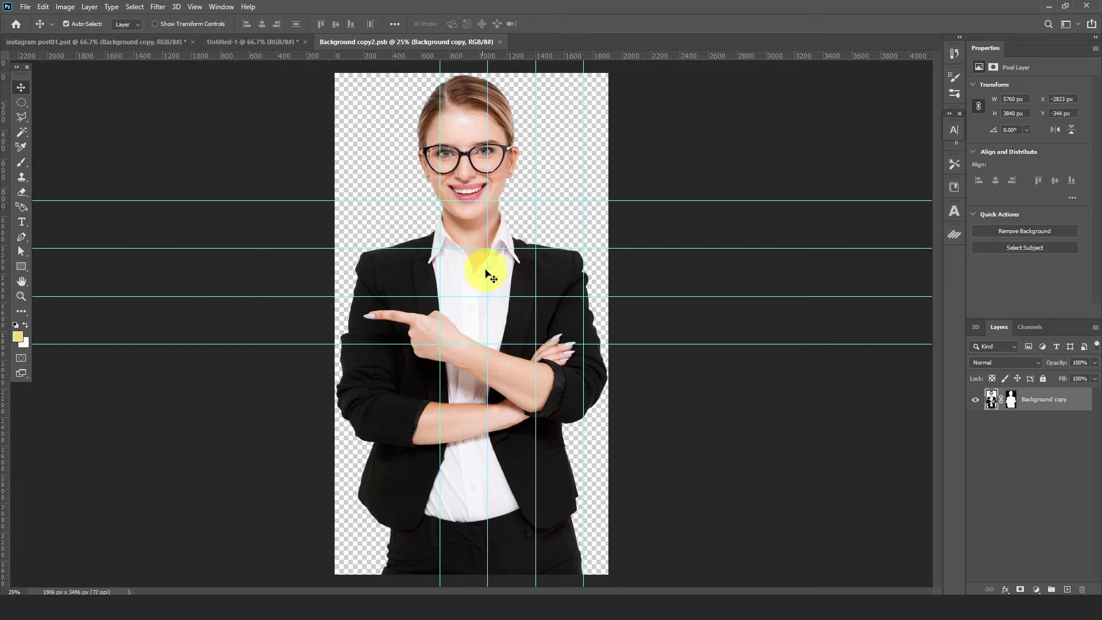
{"action": "left_click", "coordinate": [41, 7]}
{"action": "left_click", "coordinate": [48, 86]}
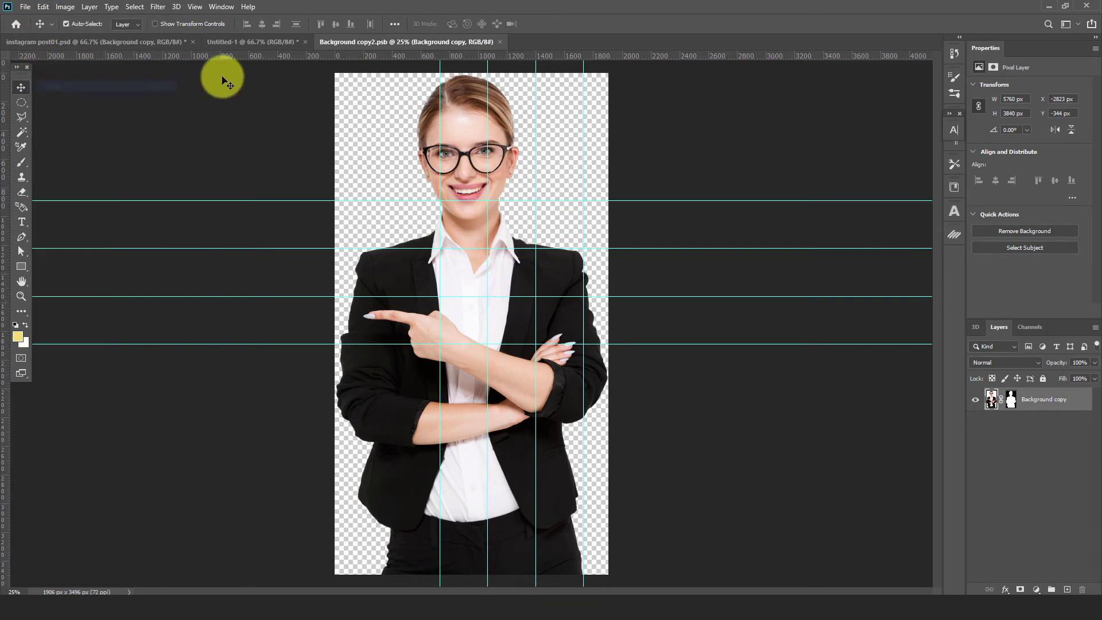
Step: Paste the businesswoman cutout in place into the Untitled-1 document and convert its layer to a smart object
{"action": "left_click", "coordinate": [230, 42]}
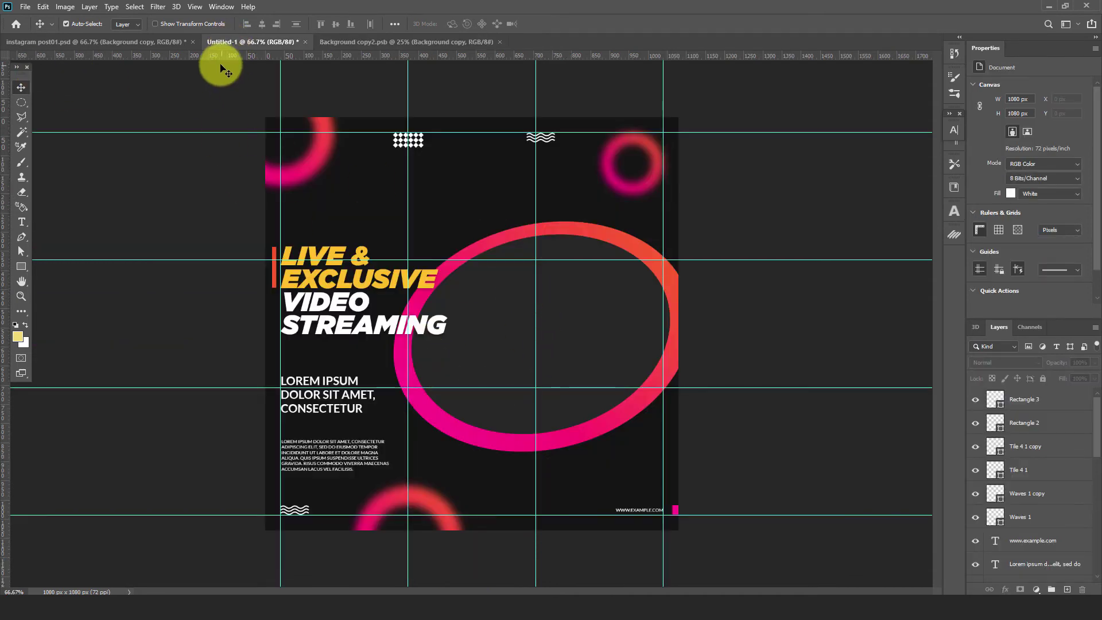
{"action": "left_click", "coordinate": [44, 8]}
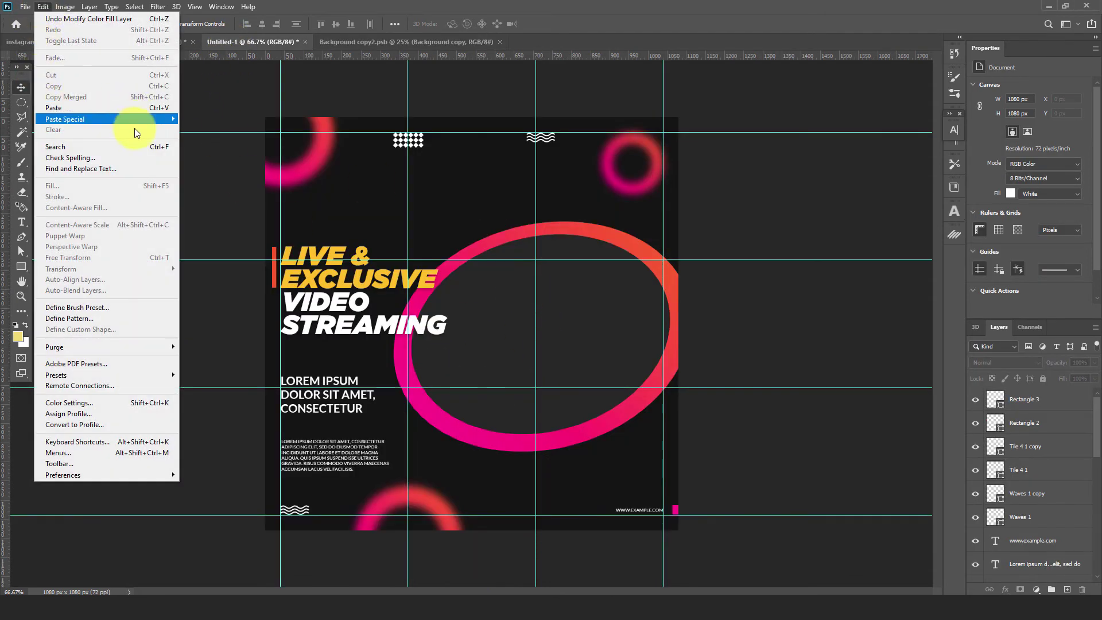
{"action": "mouse_move", "coordinate": [136, 123]}
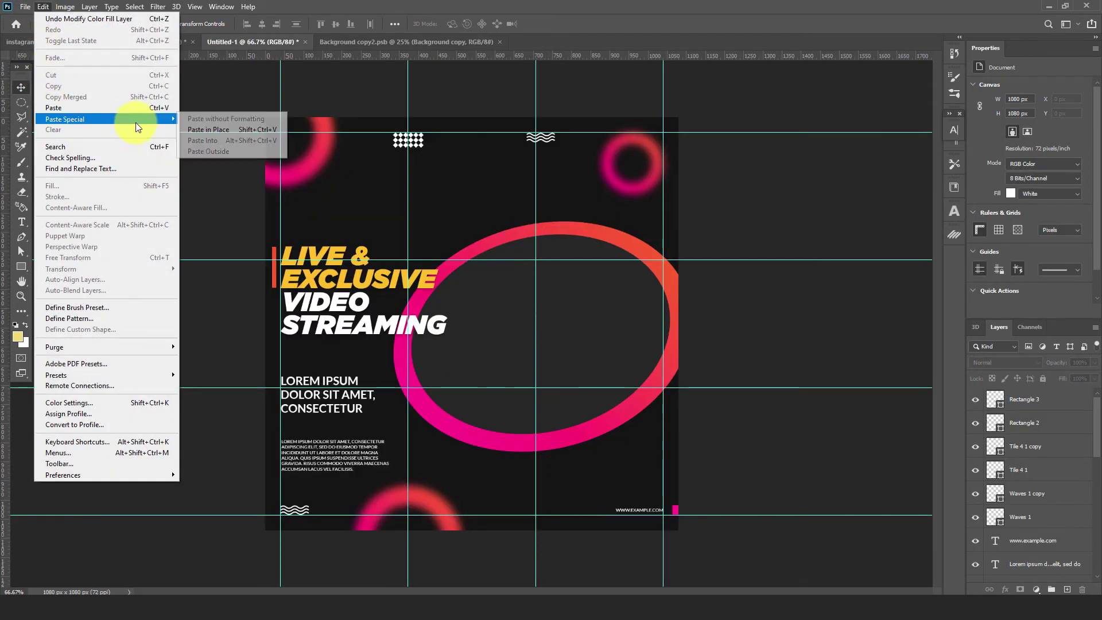
{"action": "left_click", "coordinate": [202, 132]}
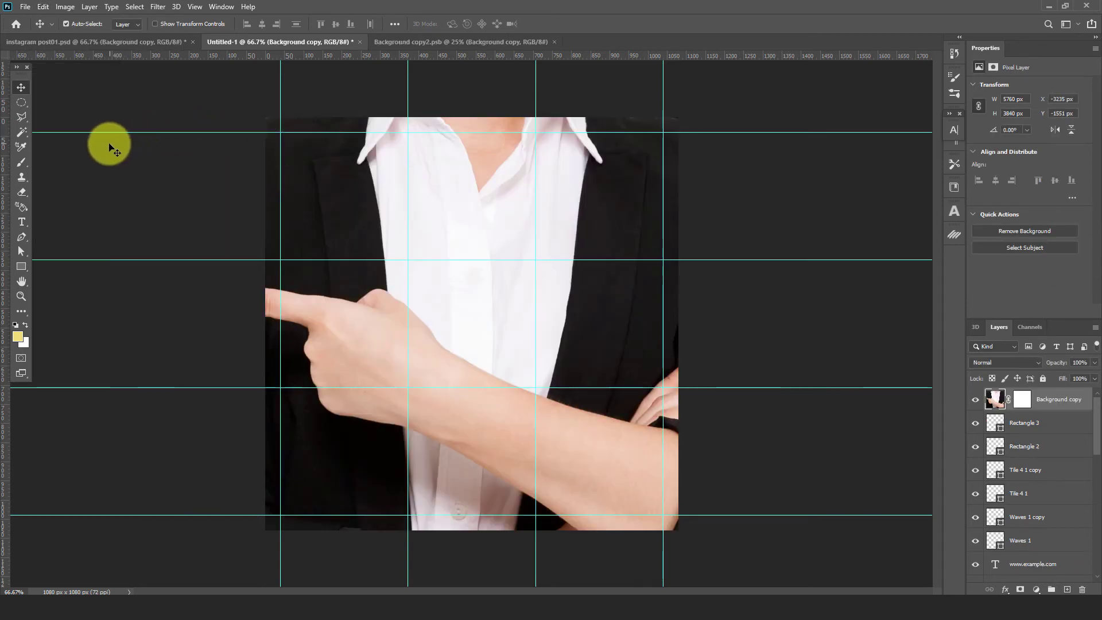
{"action": "right_click", "coordinate": [1045, 408]}
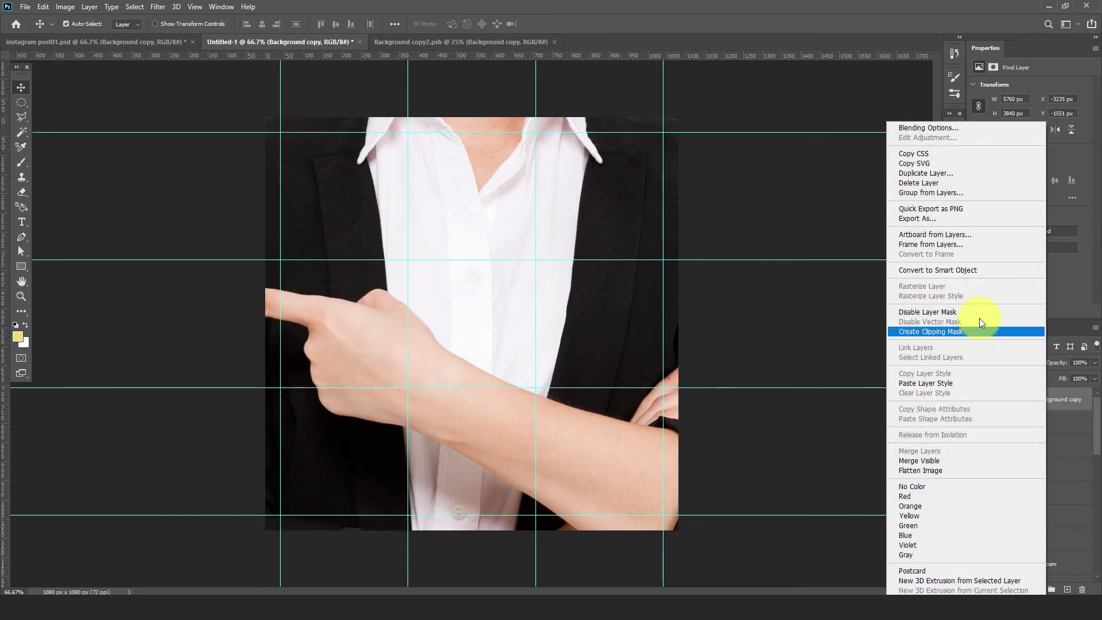
{"action": "left_click", "coordinate": [923, 270]}
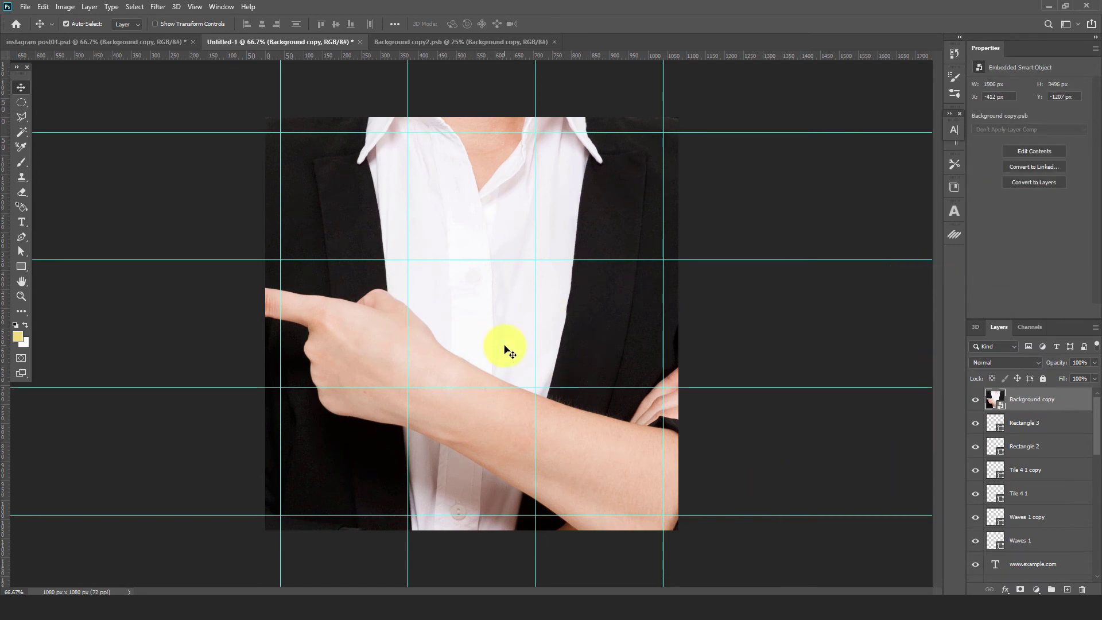
Step: Scale the businesswoman cutout proportionally to about 389 x 713 px and position it inside the oval frame with her head above the ring
{"action": "key", "text": "ctrl+t"}
{"action": "key", "text": "ctrl+minus"}
{"action": "key", "text": "ctrl+minus"}
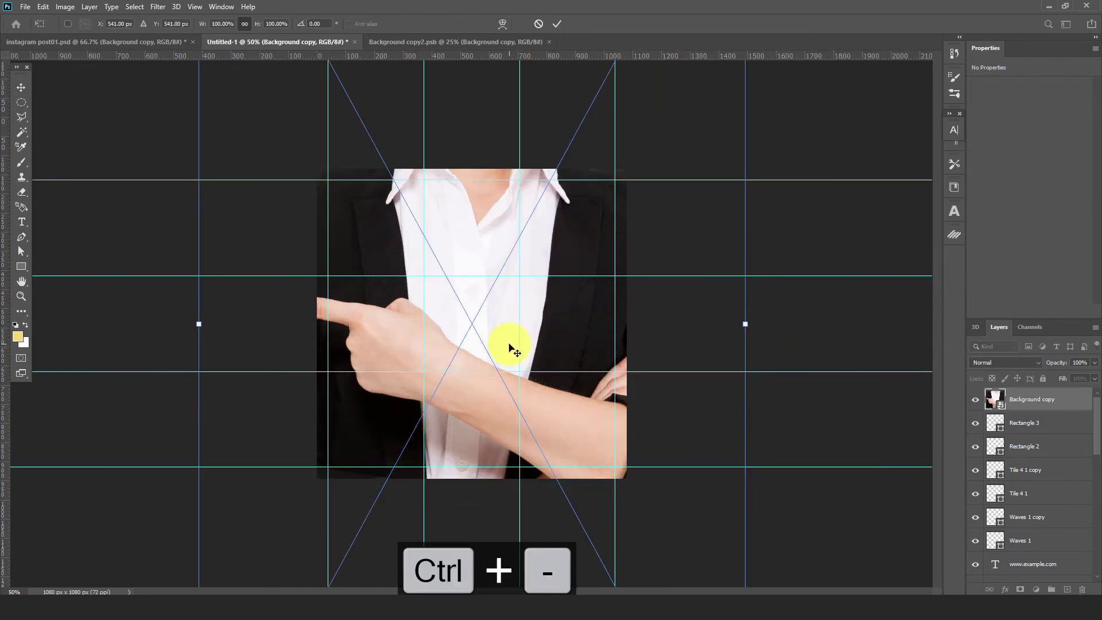
{"action": "left_click_drag", "start_coordinate": [600, 157], "coordinate": [582, 351]}
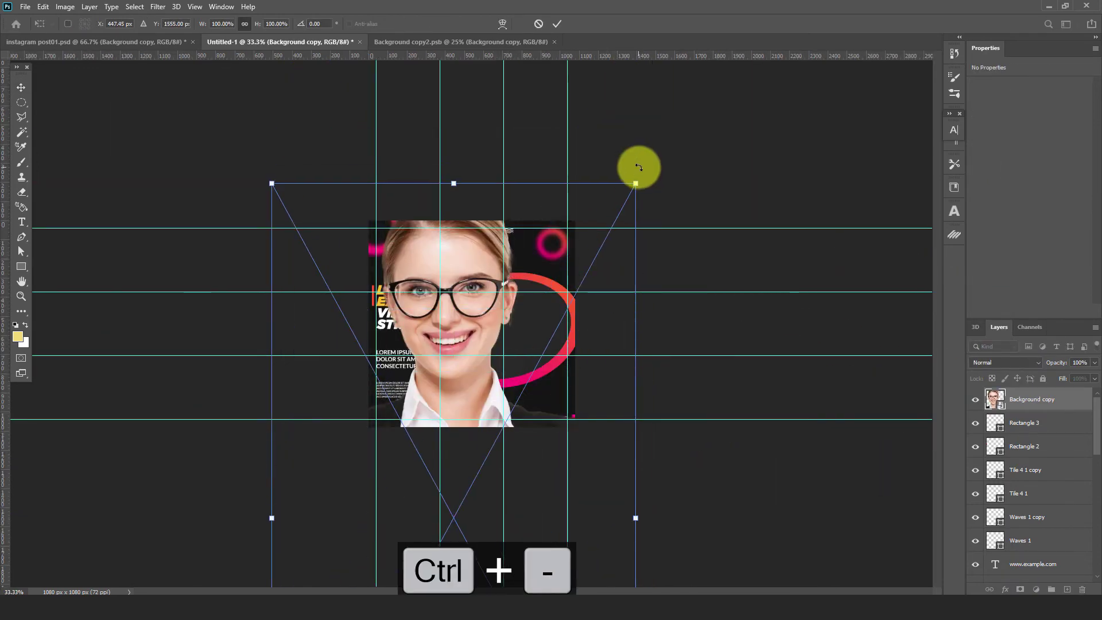
{"action": "left_click_drag", "start_coordinate": [637, 185], "coordinate": [492, 263]}
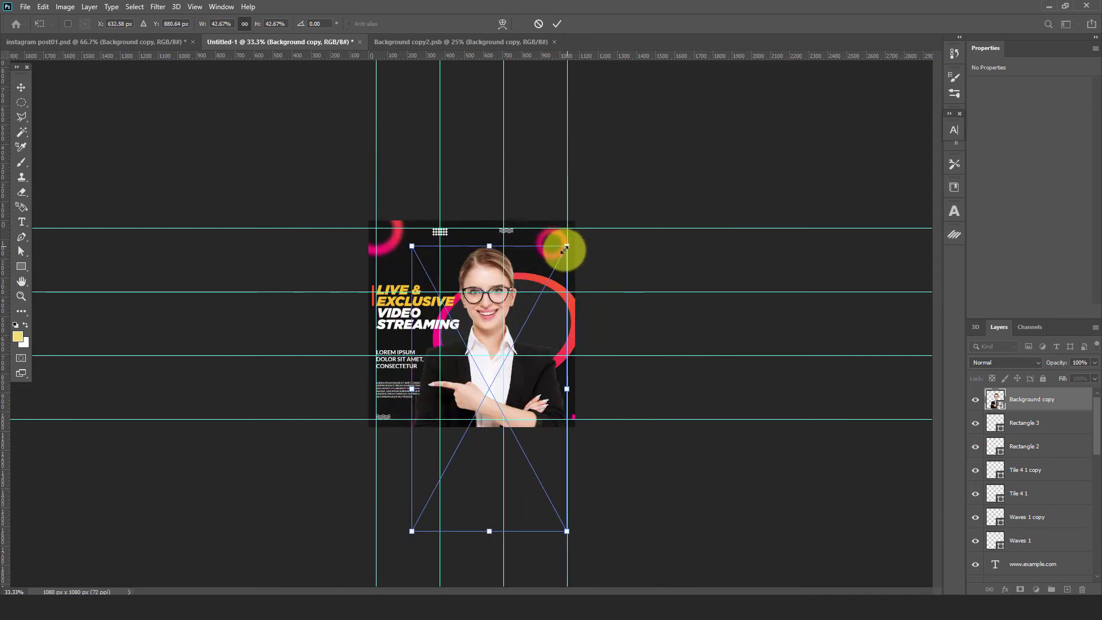
{"action": "left_click_drag", "start_coordinate": [560, 246], "coordinate": [489, 266]}
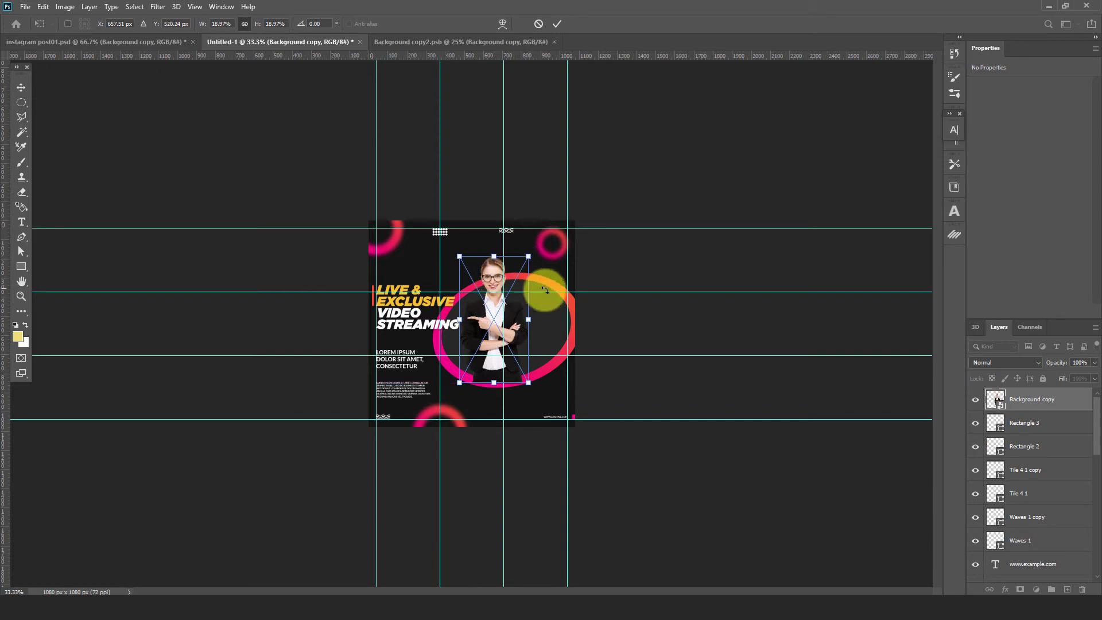
{"action": "left_click", "coordinate": [556, 24]}
{"action": "key", "text": "ctrl+plus"}
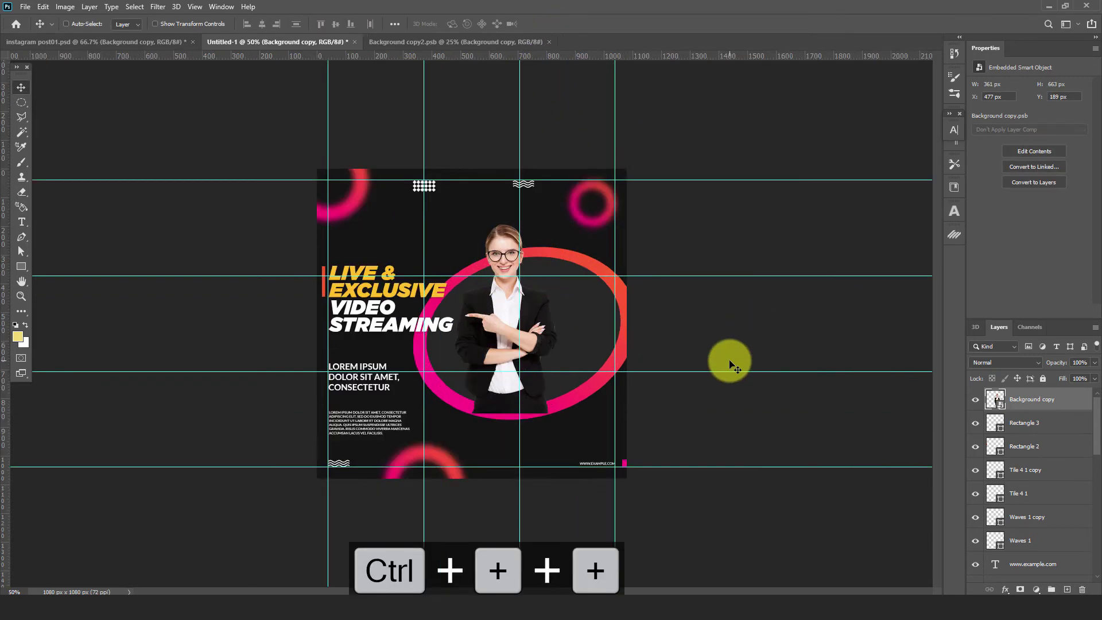
{"action": "key", "text": "ctrl+plus"}
{"action": "key", "text": "ctrl+t"}
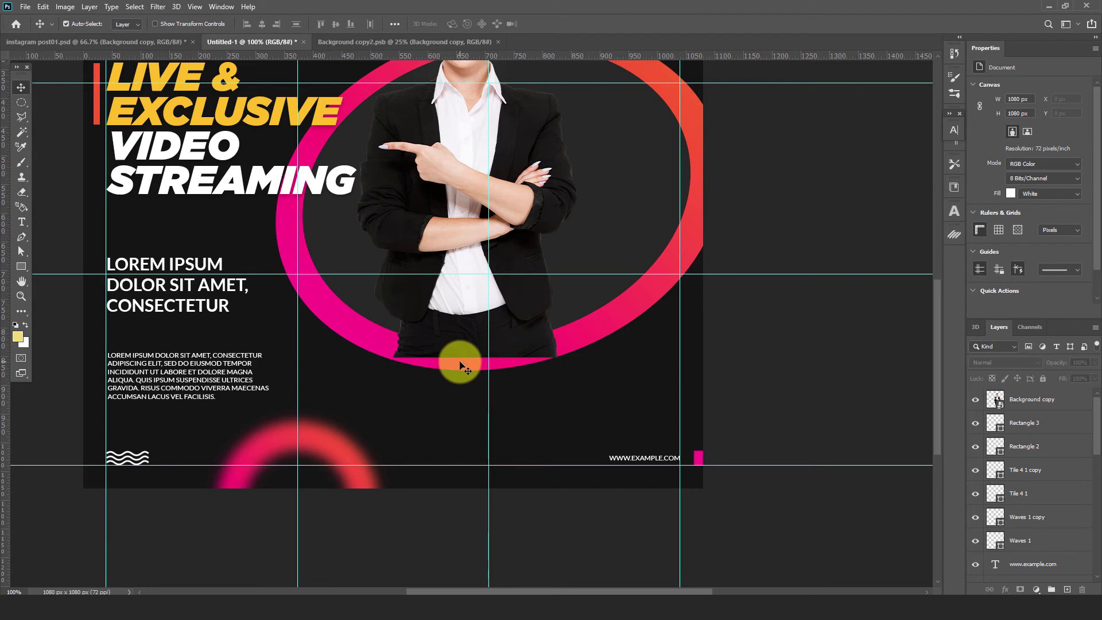
Step: Hide the businesswoman layer and add a blank layer directly above the oval frame's Circle Frame 1 copy 3 layer
{"action": "left_click", "coordinate": [983, 400]}
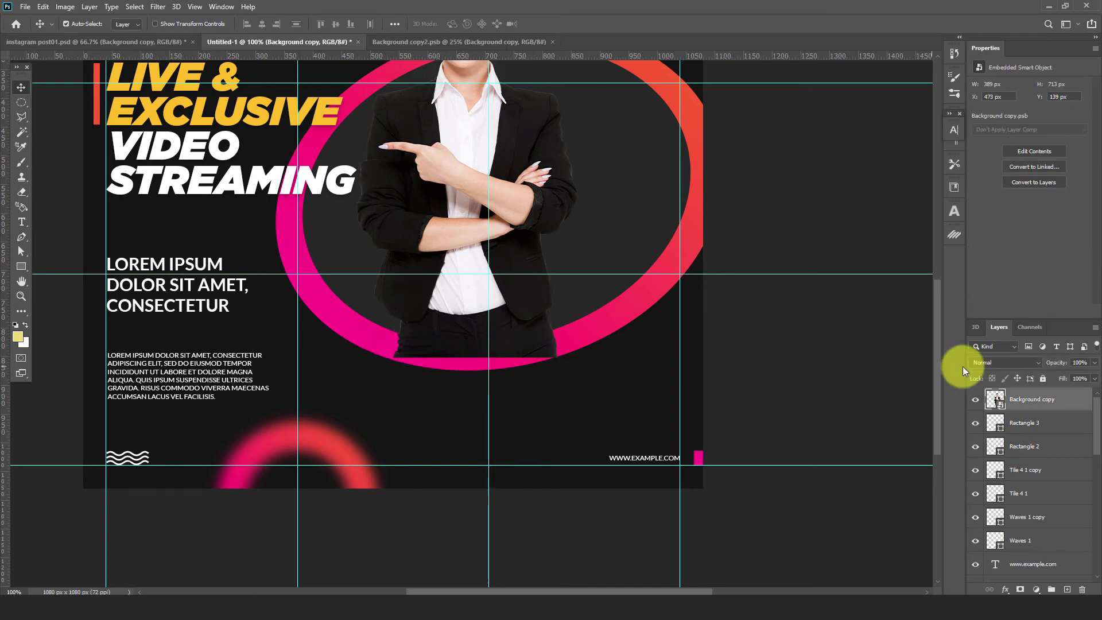
{"action": "left_click", "coordinate": [976, 402]}
{"action": "left_click", "coordinate": [361, 339]}
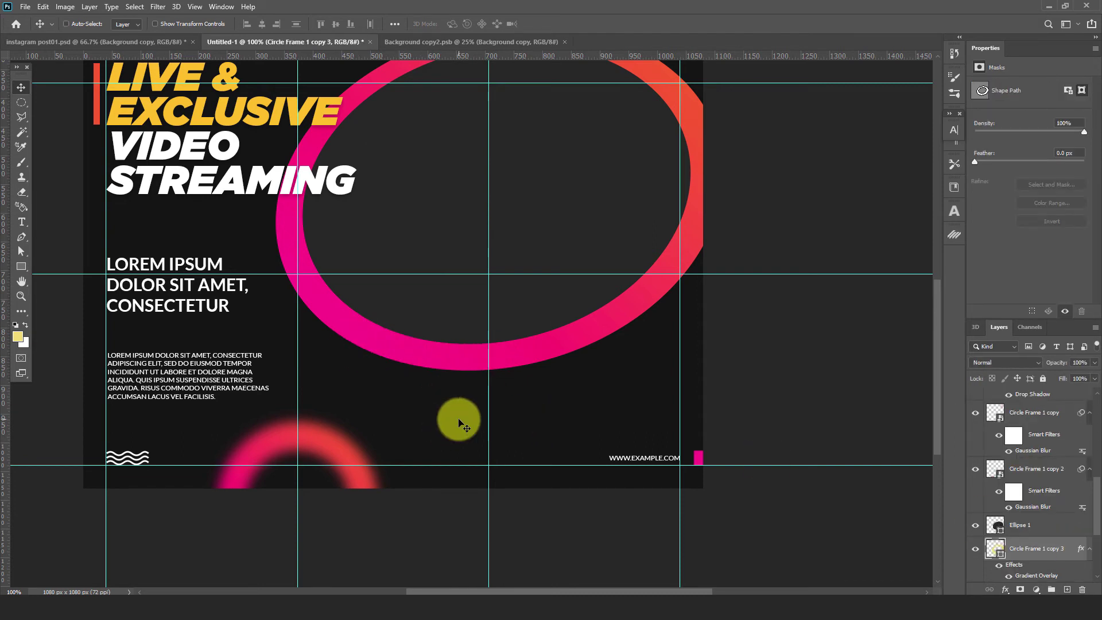
{"action": "key", "text": "ctrl+plus"}
{"action": "key", "text": "p"}
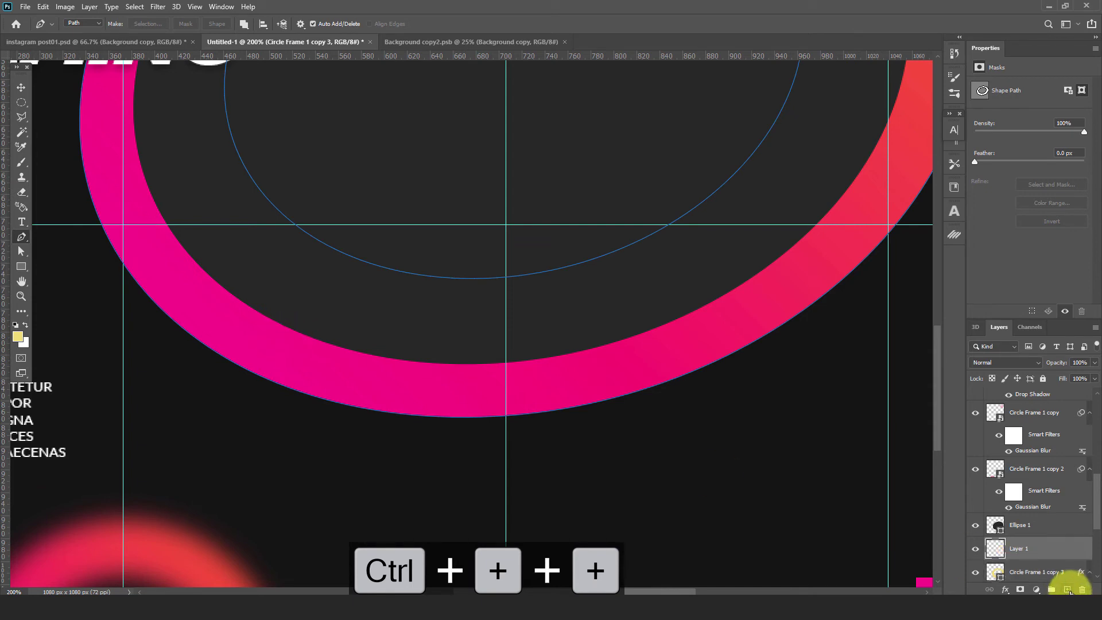
{"action": "left_click", "coordinate": [1067, 589]}
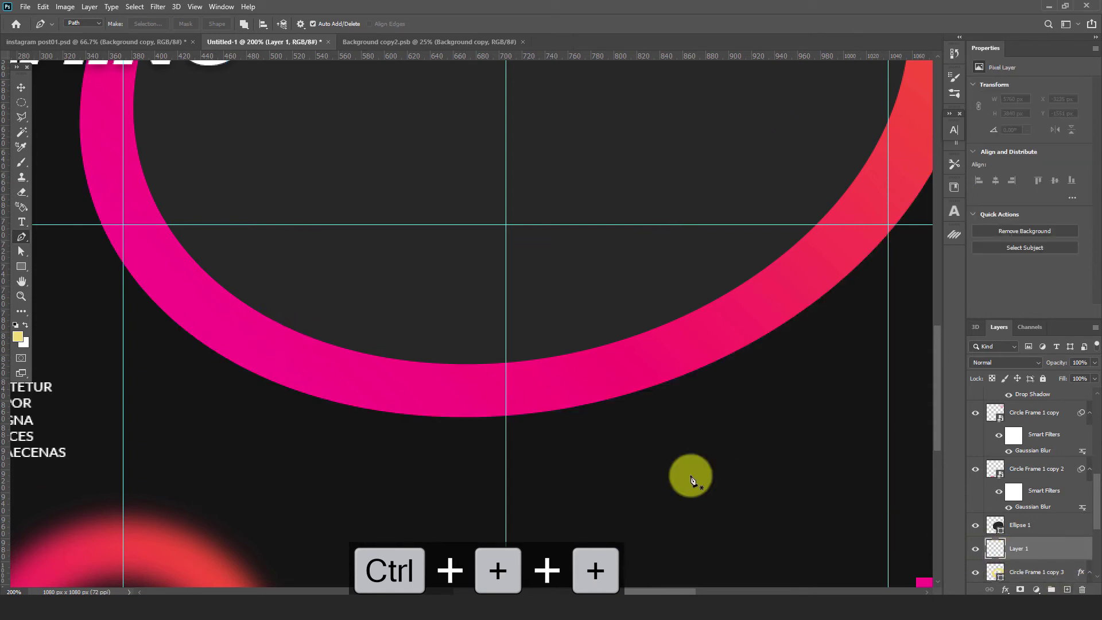
Step: Draw a closed Pen path that follows the inner lower edge of the oval ring and encloses the area below it
{"action": "left_click", "coordinate": [282, 325]}
{"action": "left_click_drag", "start_coordinate": [533, 360], "coordinate": [663, 340]}
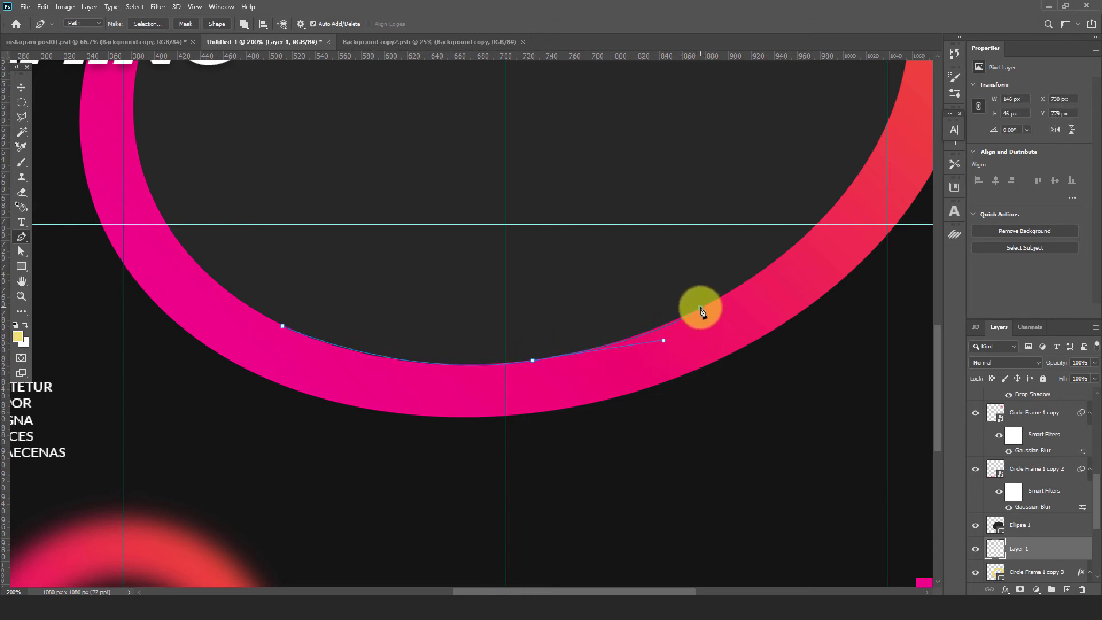
{"action": "left_click_drag", "start_coordinate": [663, 340], "coordinate": [651, 340]}
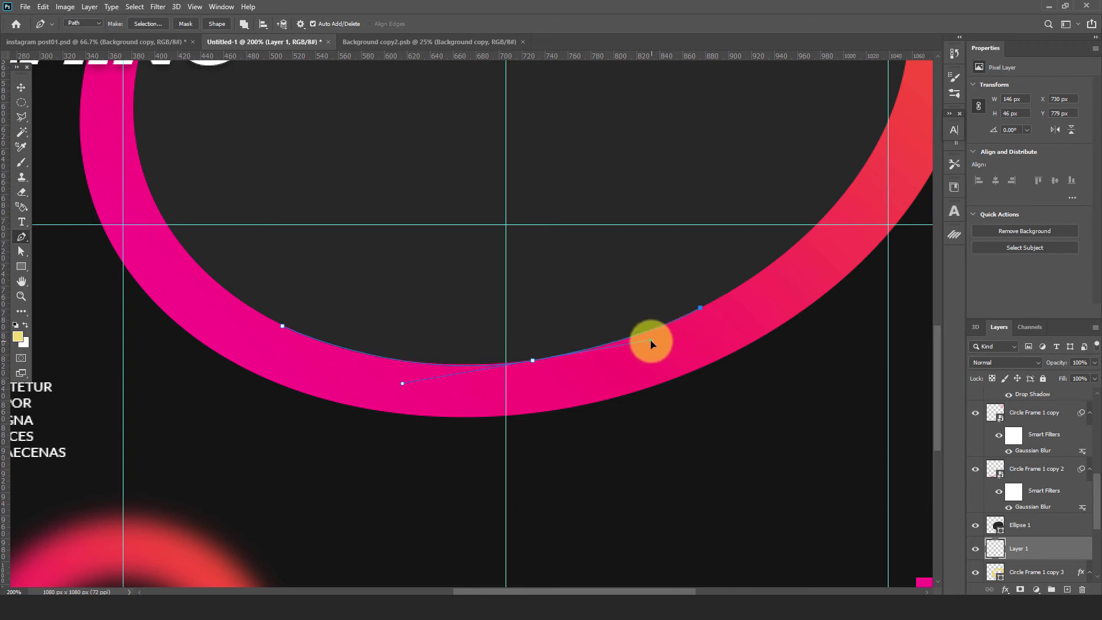
{"action": "left_click_drag", "start_coordinate": [531, 363], "coordinate": [534, 363]}
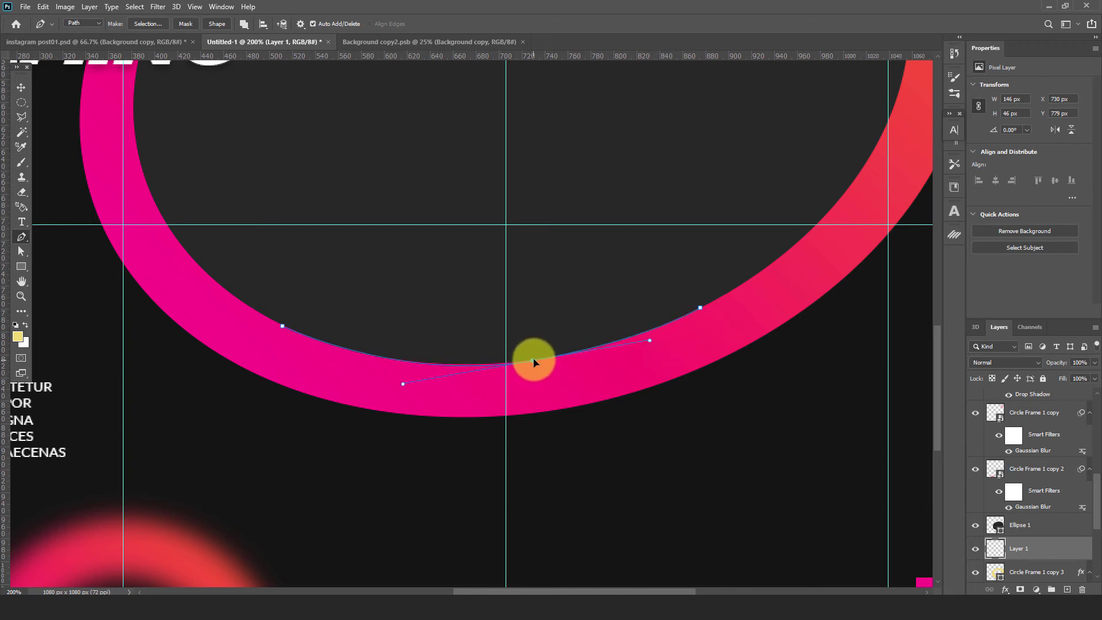
{"action": "left_click", "coordinate": [730, 425]}
{"action": "left_click", "coordinate": [325, 449]}
{"action": "left_click", "coordinate": [212, 408]}
{"action": "left_click", "coordinate": [191, 366]}
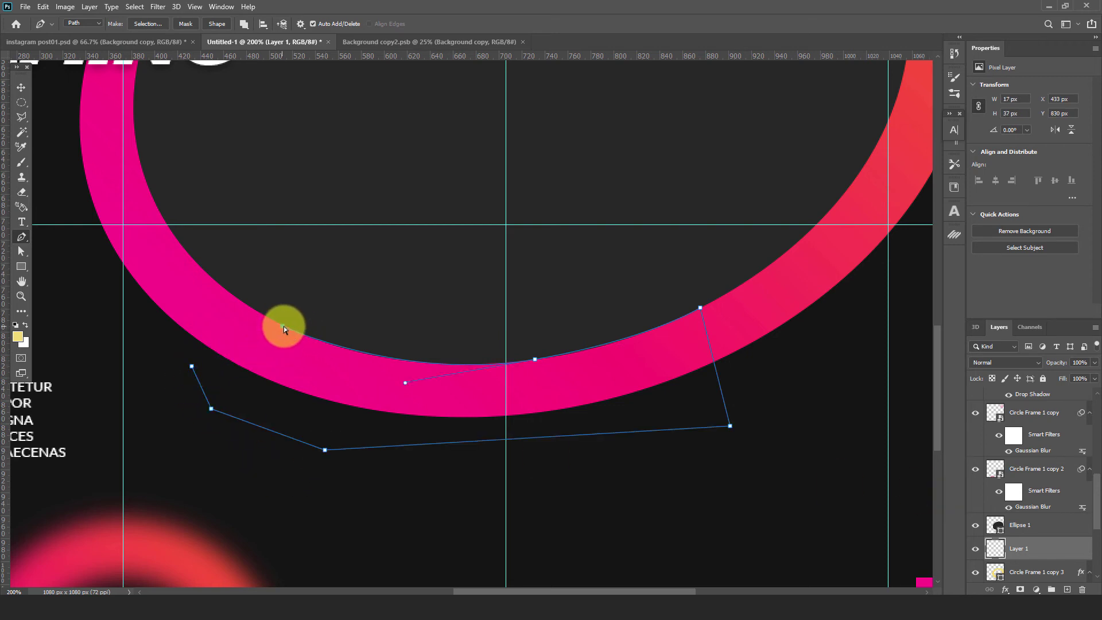
{"action": "left_click", "coordinate": [284, 327]}
{"action": "right_click", "coordinate": [285, 328]}
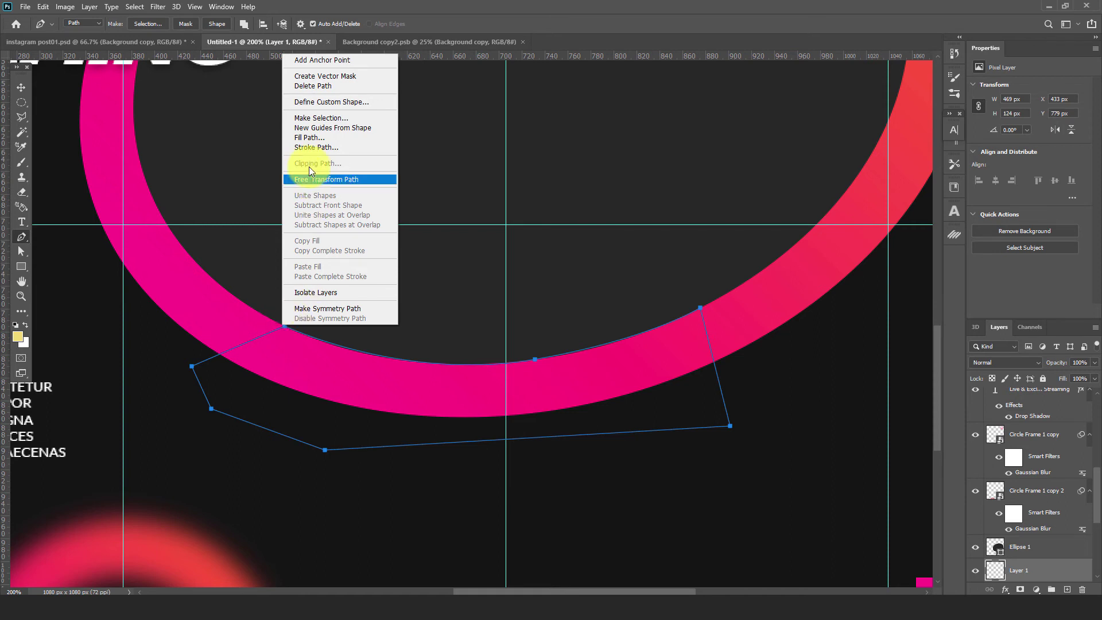
{"action": "left_click", "coordinate": [310, 119]}
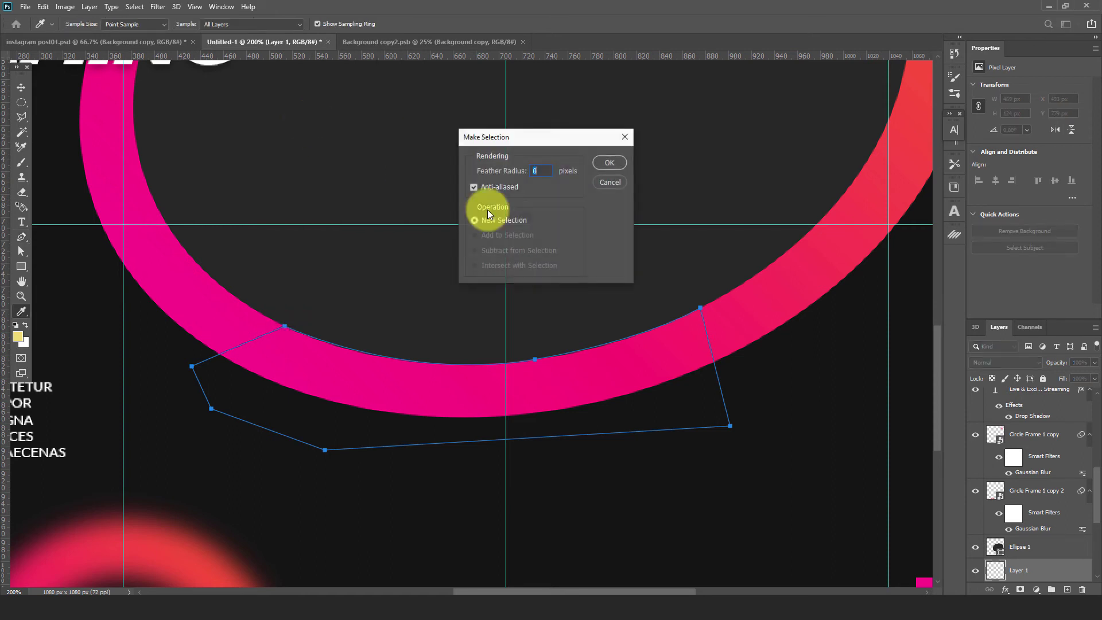
{"action": "left_click", "coordinate": [609, 163]}
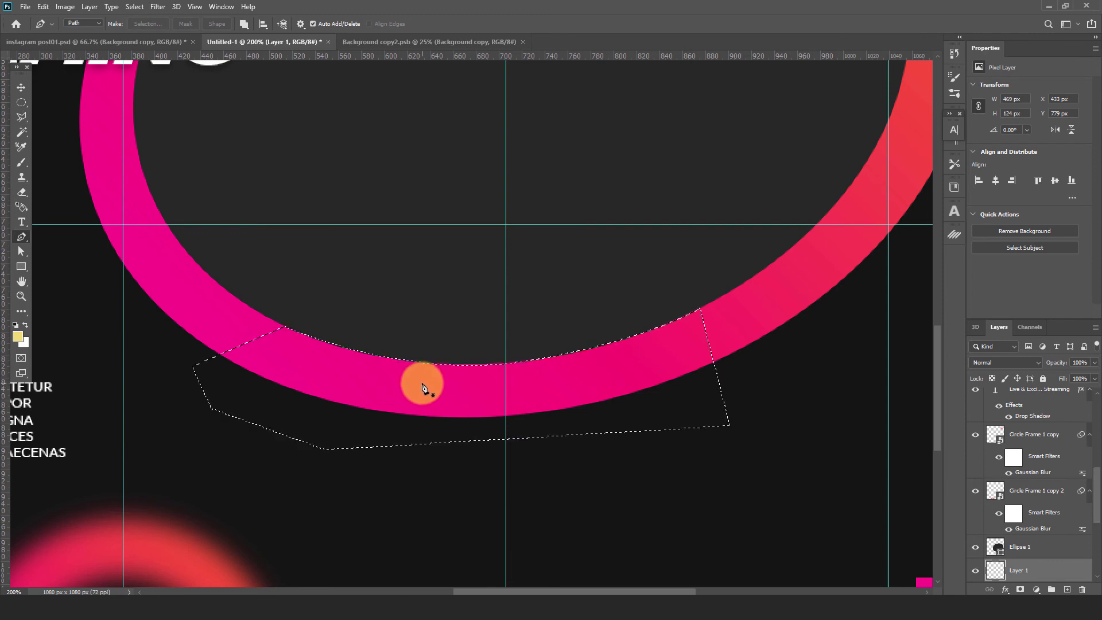
{"action": "key", "text": "ctrl+z"}
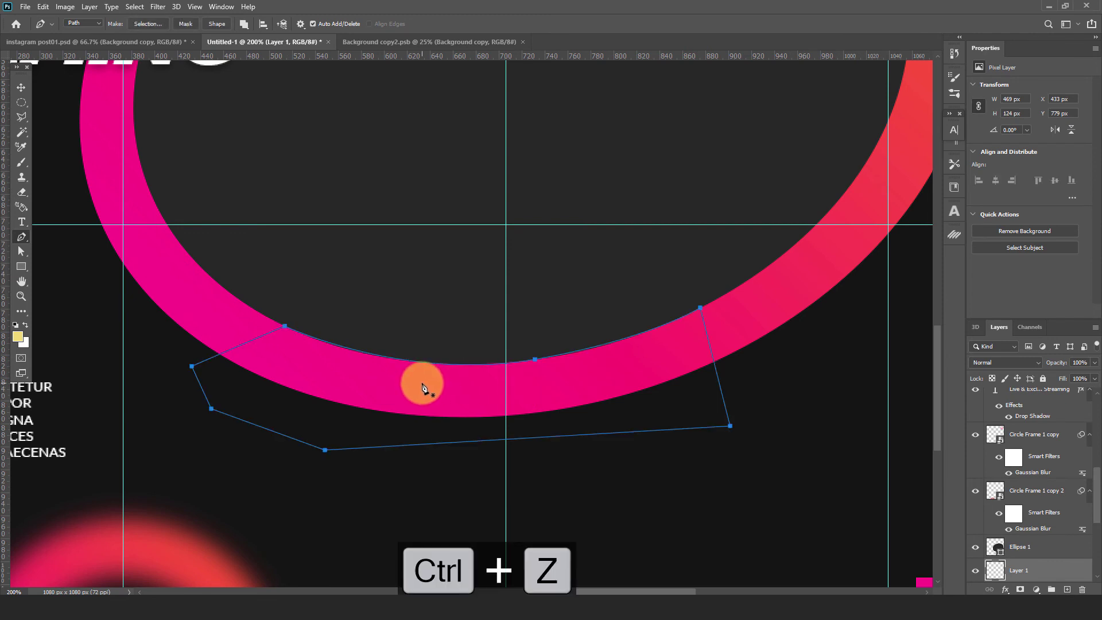
Step: Load the path as a selection, show the businesswoman layer and mask out the part of her inside the selection
{"action": "key", "text": "ctrl+shift+Return"}
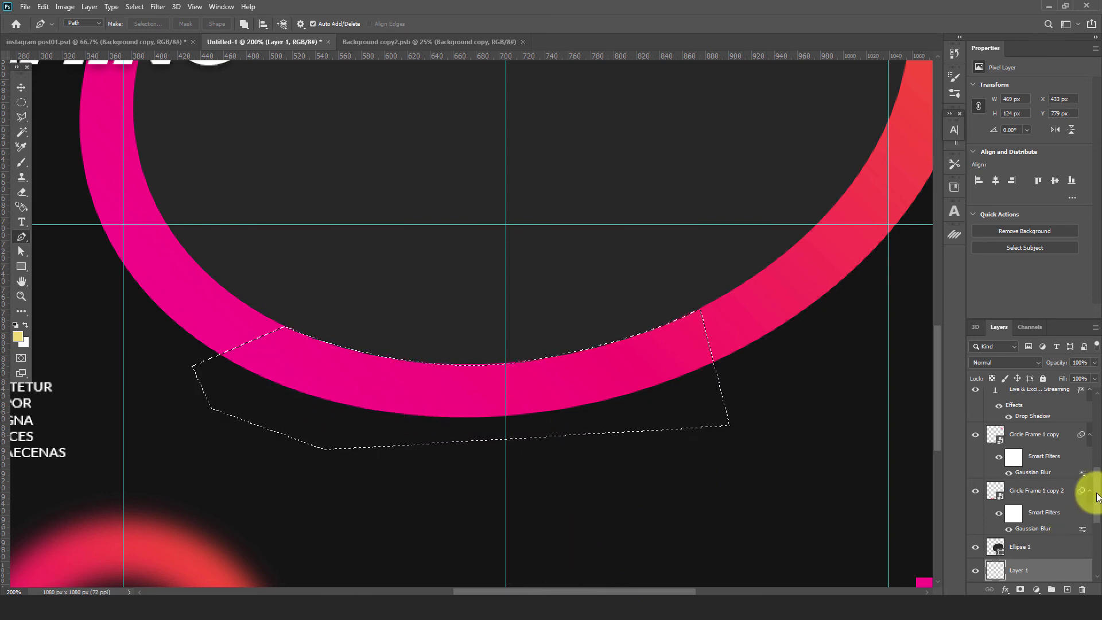
{"action": "left_click_drag", "start_coordinate": [1096, 497], "coordinate": [1099, 416]}
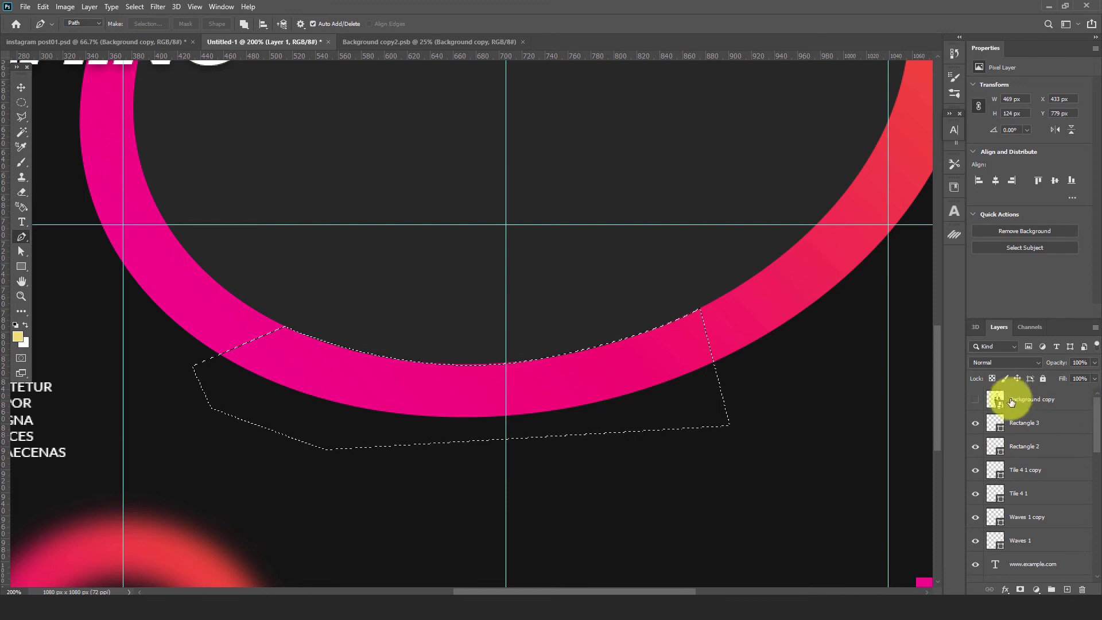
{"action": "left_click", "coordinate": [976, 400]}
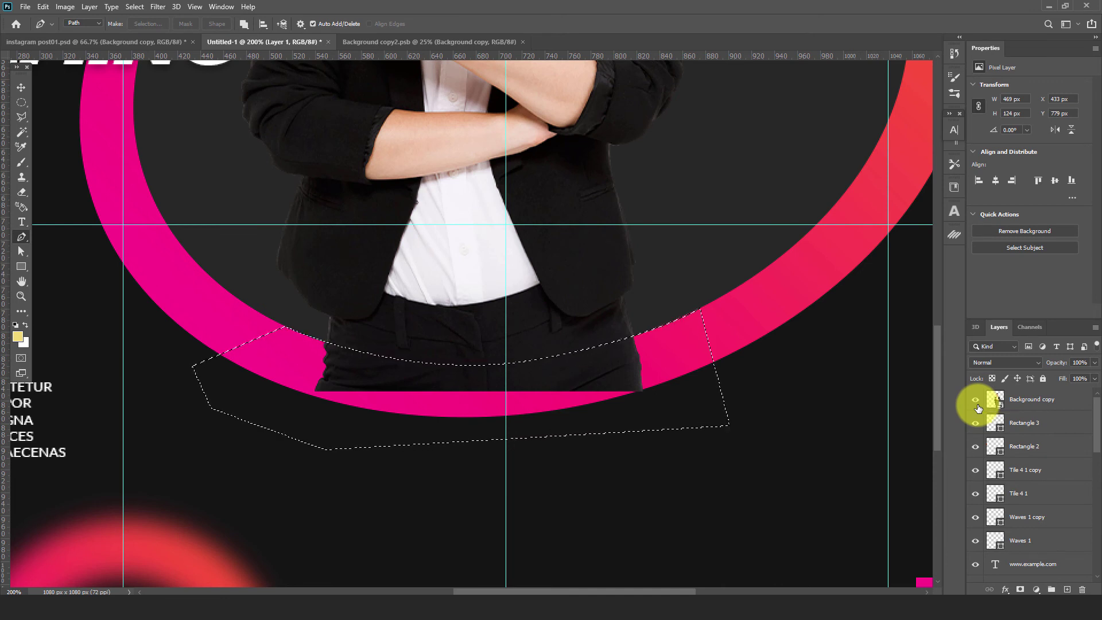
{"action": "left_click", "coordinate": [983, 404]}
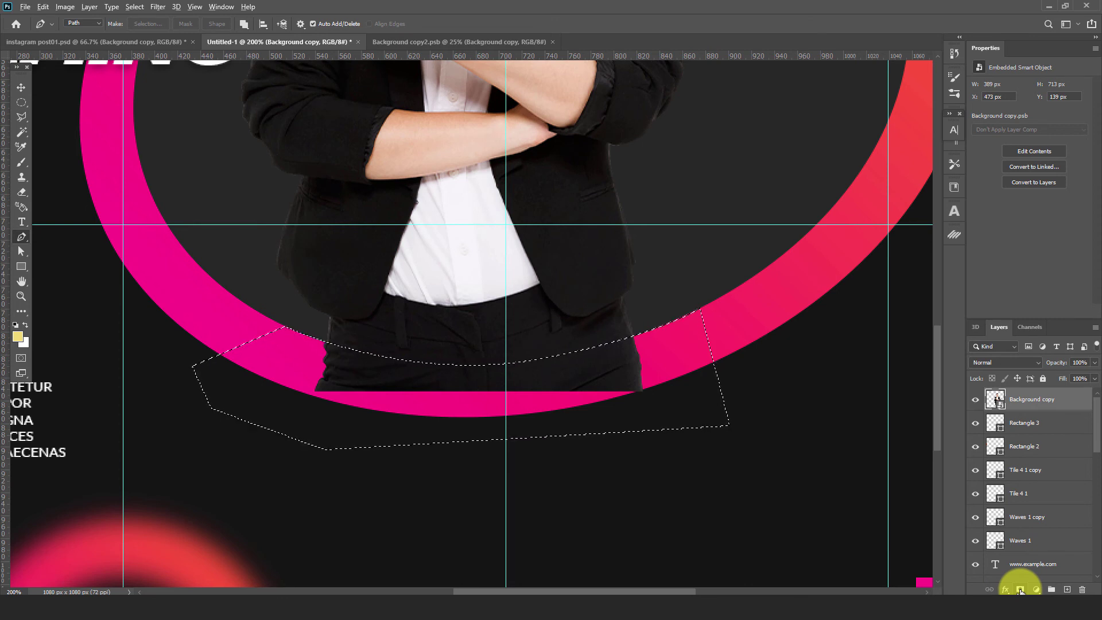
{"action": "left_click", "coordinate": [1021, 590]}
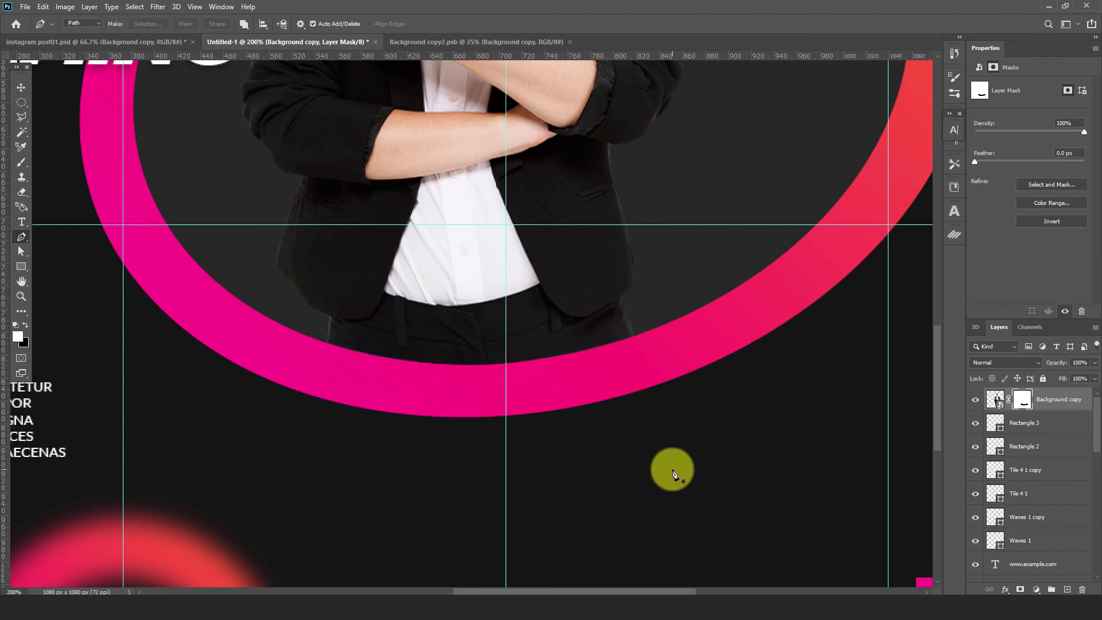
Step: Draw a rectangle of about 265 x 87 px with 15 px corner radii and place it over the bottom of the oval ring
{"action": "key", "text": "ctrl+minus"}
{"action": "key", "text": "ctrl+minus"}
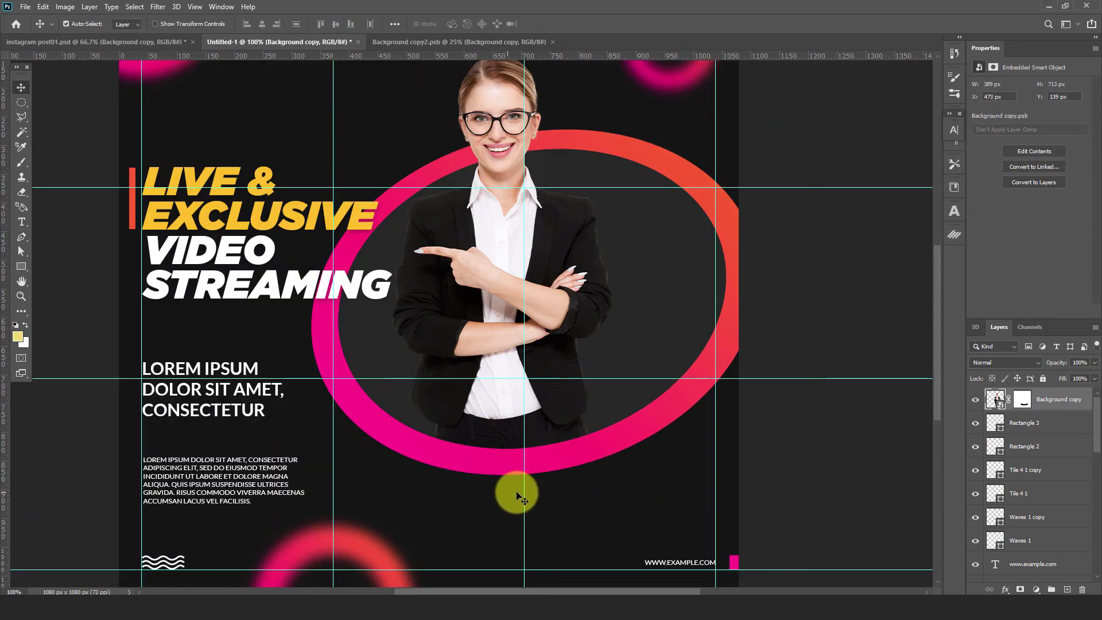
{"action": "left_click", "coordinate": [20, 267]}
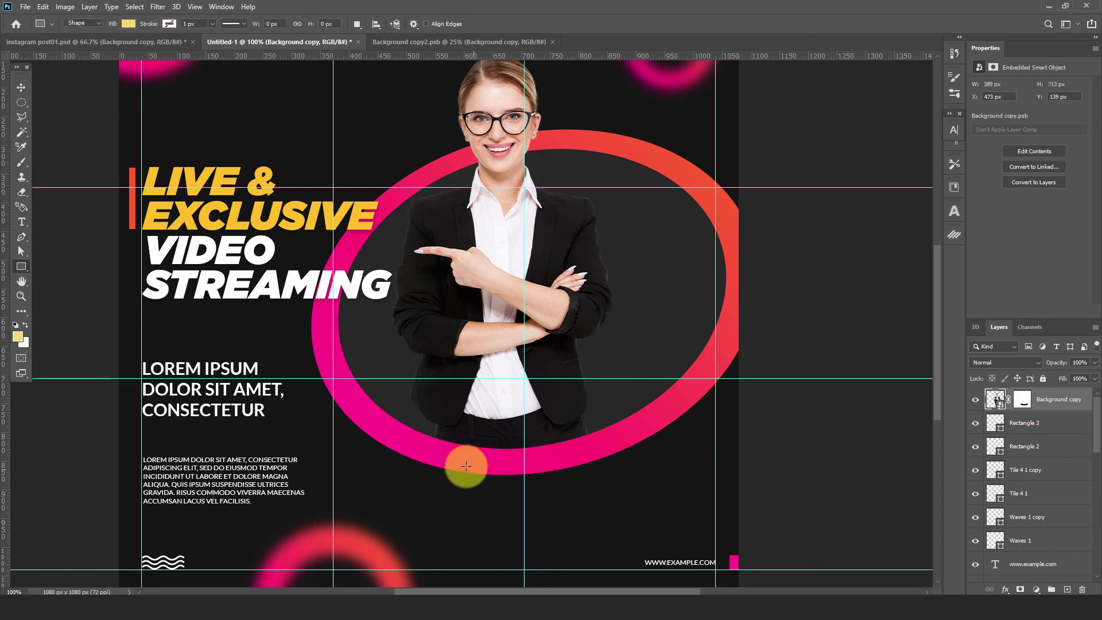
{"action": "left_click_drag", "start_coordinate": [448, 459], "coordinate": [600, 509]}
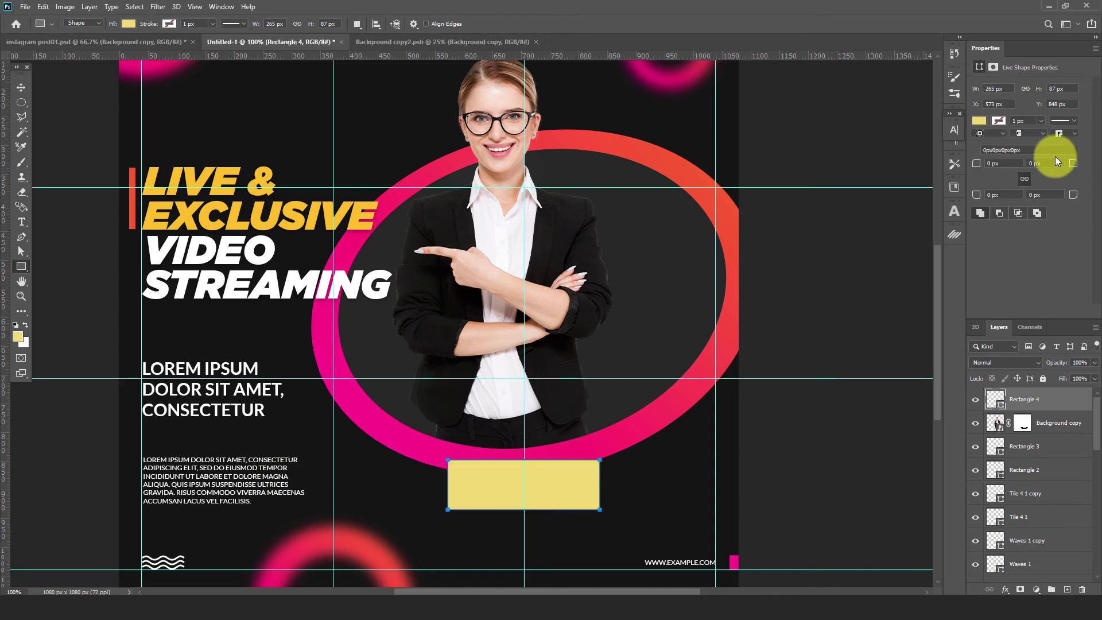
{"action": "left_click_drag", "start_coordinate": [1005, 166], "coordinate": [961, 166]}
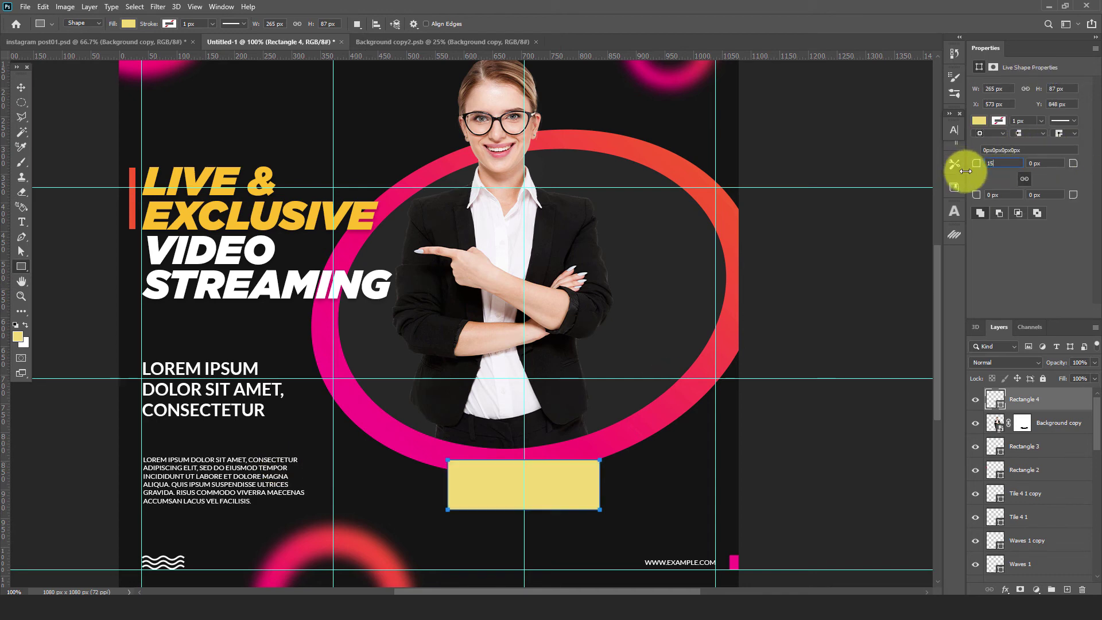
{"action": "left_click", "coordinate": [16, 88]}
{"action": "left_click_drag", "start_coordinate": [566, 480], "coordinate": [553, 481]}
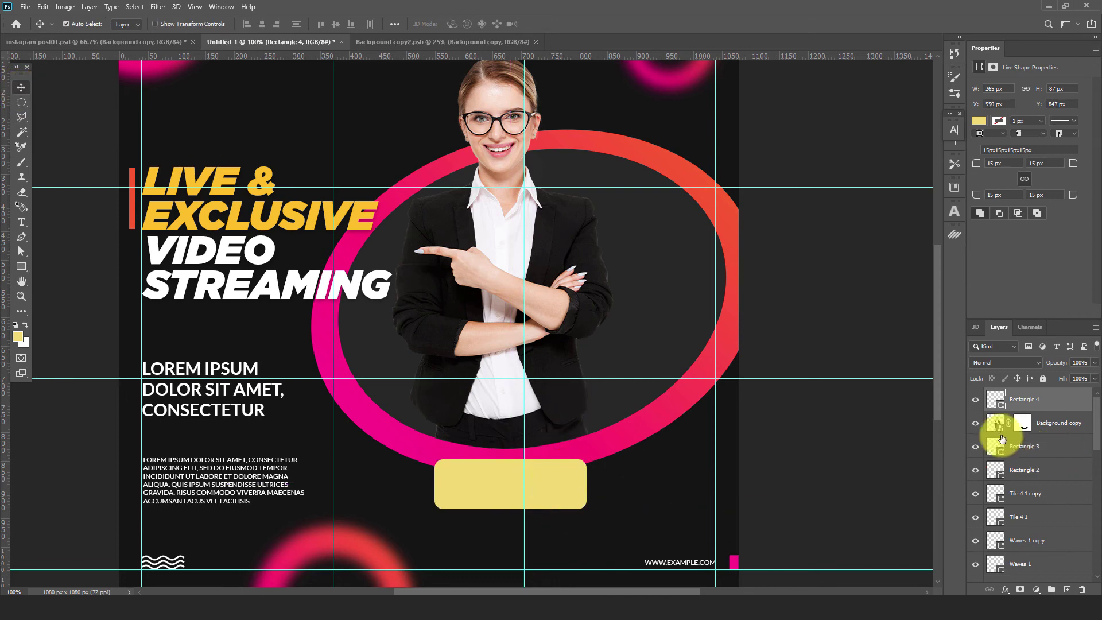
Step: Copy the oval ring's gradient layer style and paste it onto the rounded rectangle
{"action": "left_click", "coordinate": [381, 439]}
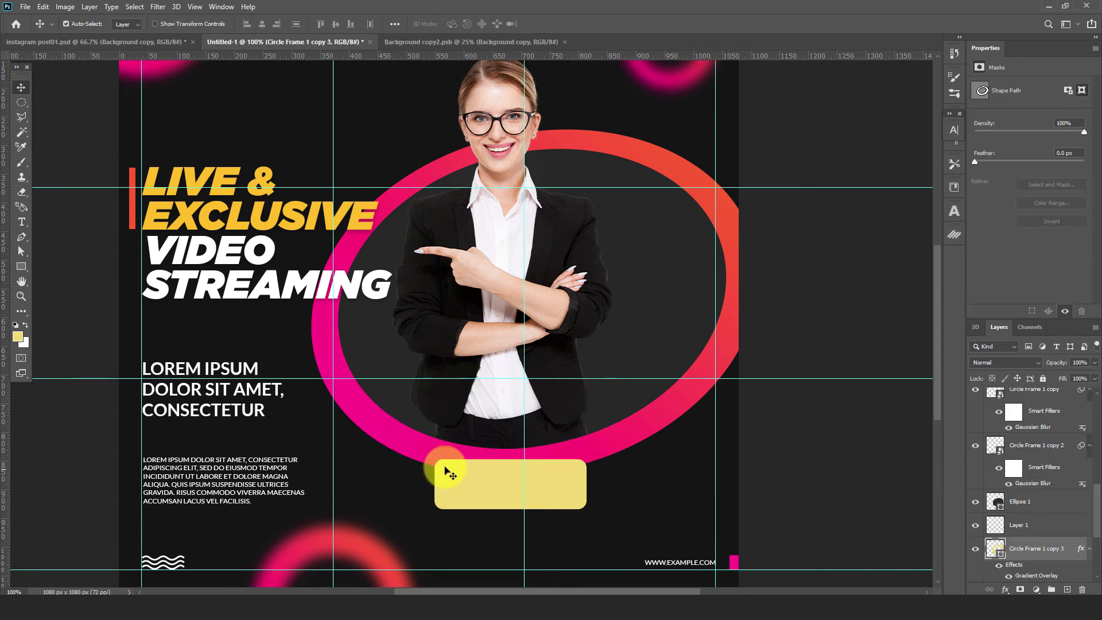
{"action": "right_click", "coordinate": [1089, 552]}
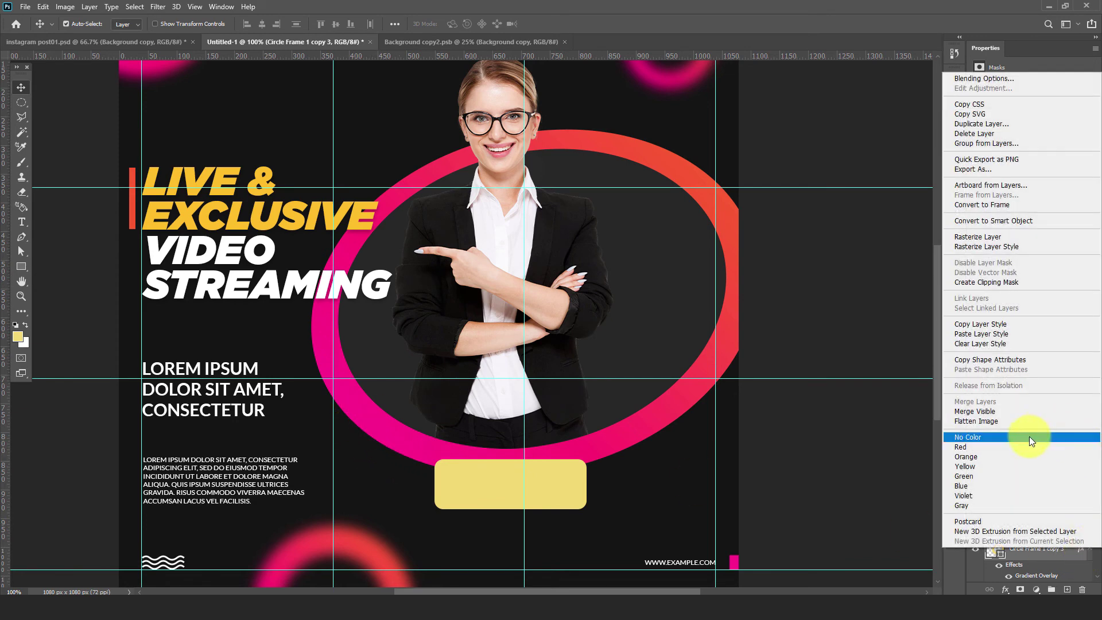
{"action": "left_click", "coordinate": [973, 324]}
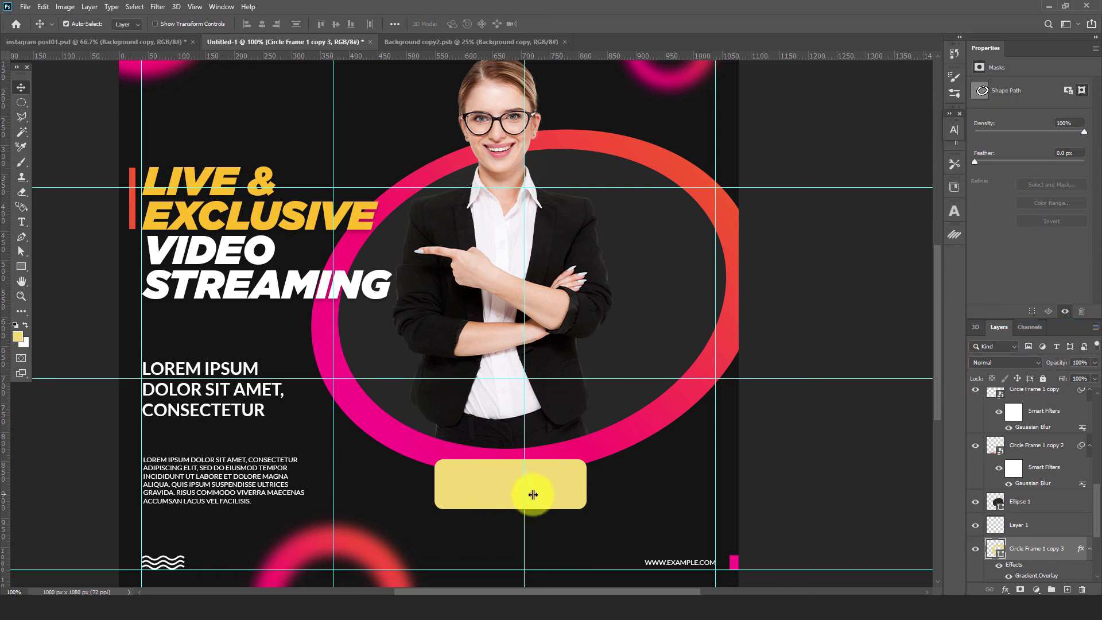
{"action": "left_click", "coordinate": [565, 498]}
{"action": "right_click", "coordinate": [1052, 399]}
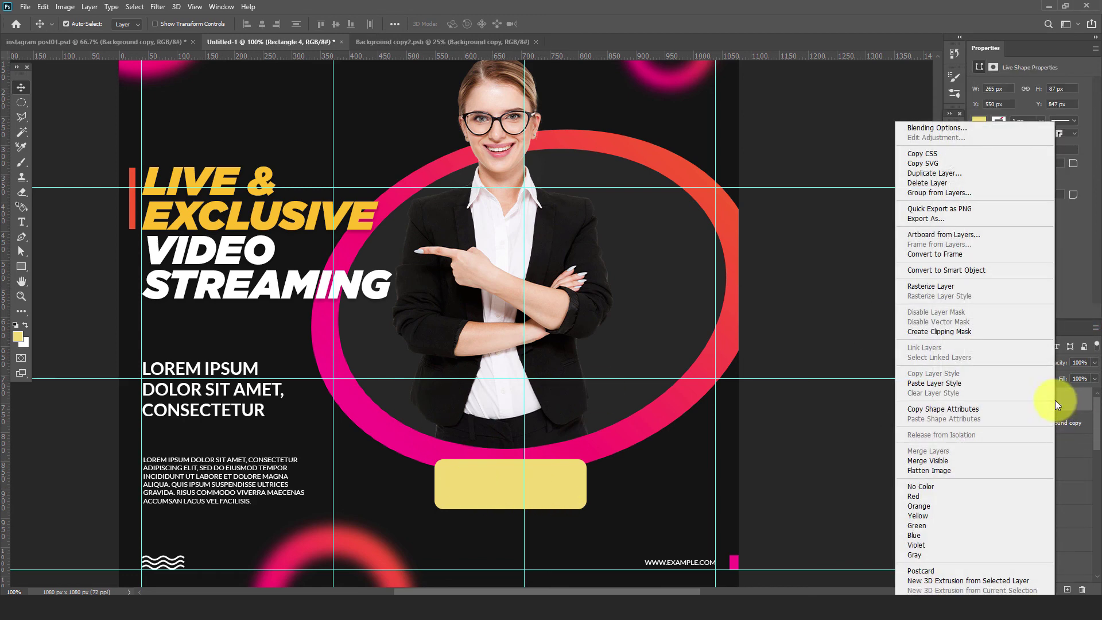
{"action": "left_click", "coordinate": [935, 383]}
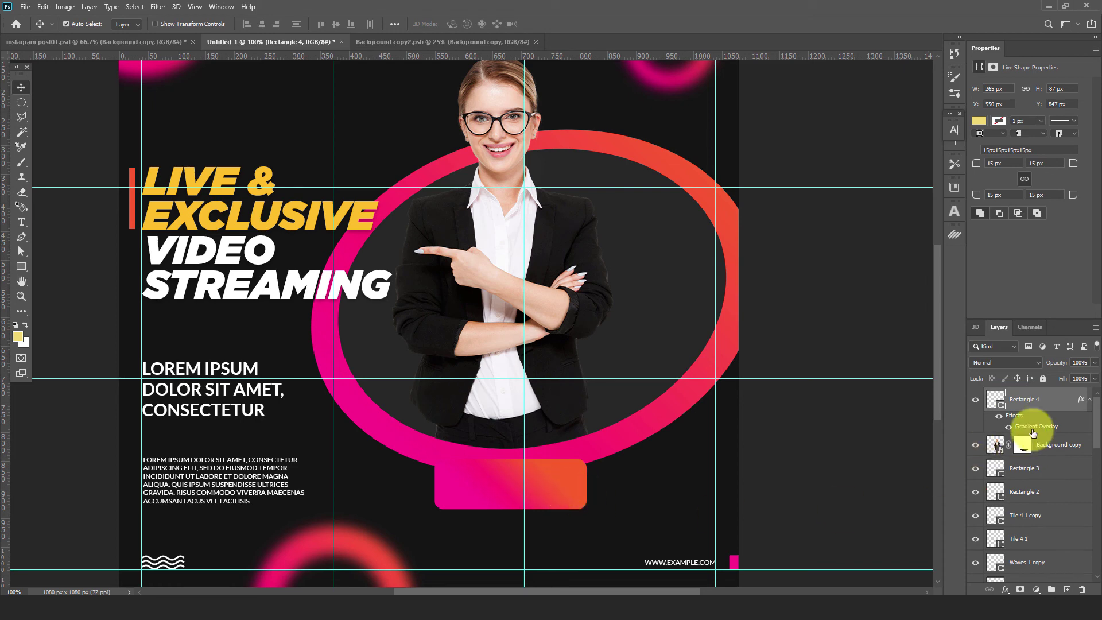
Step: Turn off Reverse in the rounded rectangle's Gradient Overlay and move the shape up to about Y 837 px
{"action": "double_click", "coordinate": [1036, 428]}
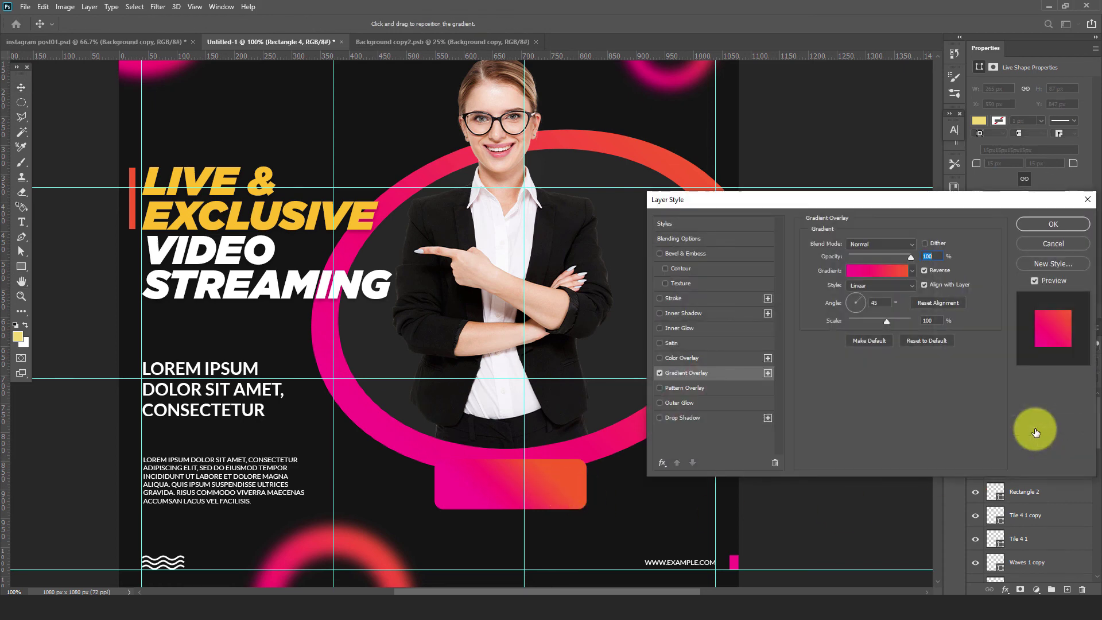
{"action": "left_click", "coordinate": [924, 270]}
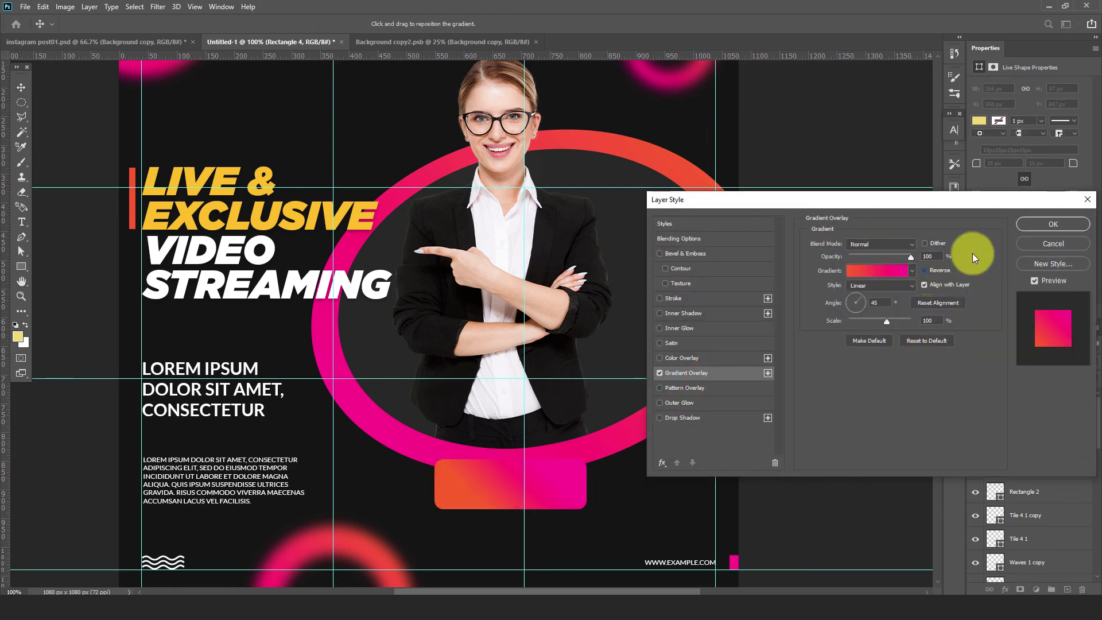
{"action": "left_click", "coordinate": [1039, 232]}
{"action": "mouse_move", "coordinate": [570, 481]}
{"action": "left_mouse_down"}
{"action": "mouse_move", "coordinate": [570, 468]}
{"action": "mouse_move", "coordinate": [568, 479]}
{"action": "left_mouse_up"}
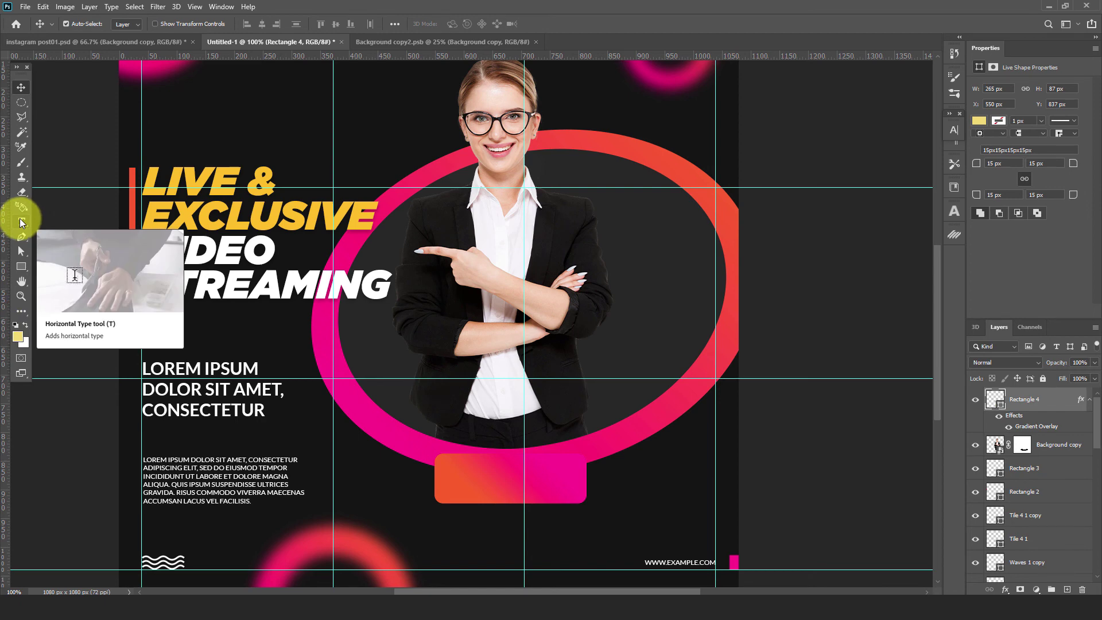
Step: Add the text LIVE in 70 pt Gotham Ultra Italic on a new layer and center it horizontally on the gradient rectangle
{"action": "left_click", "coordinate": [21, 222]}
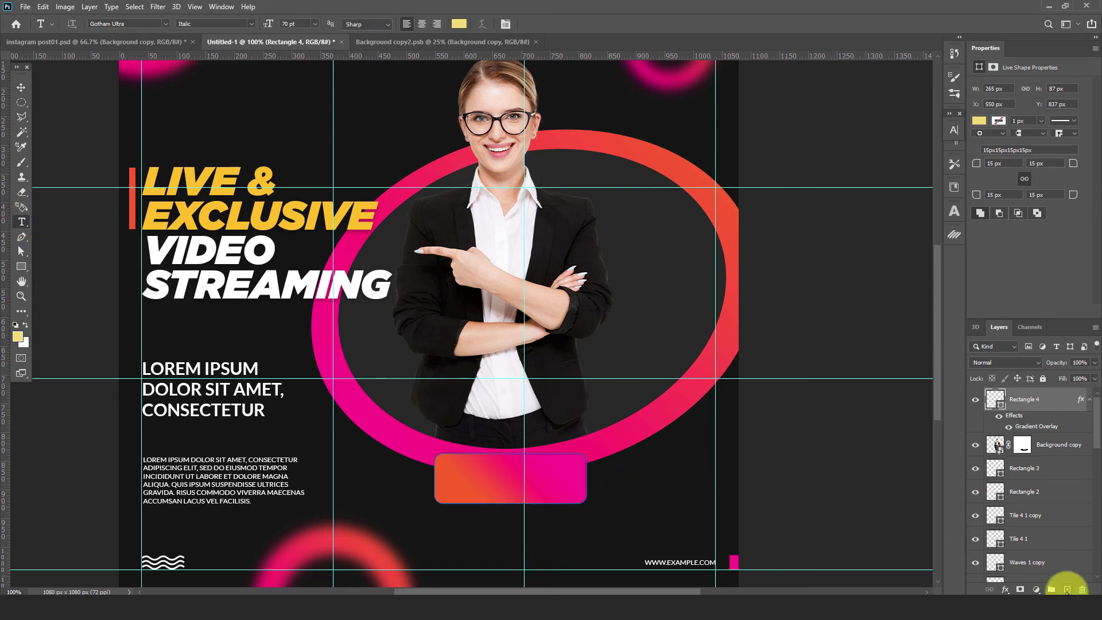
{"action": "left_click", "coordinate": [611, 487]}
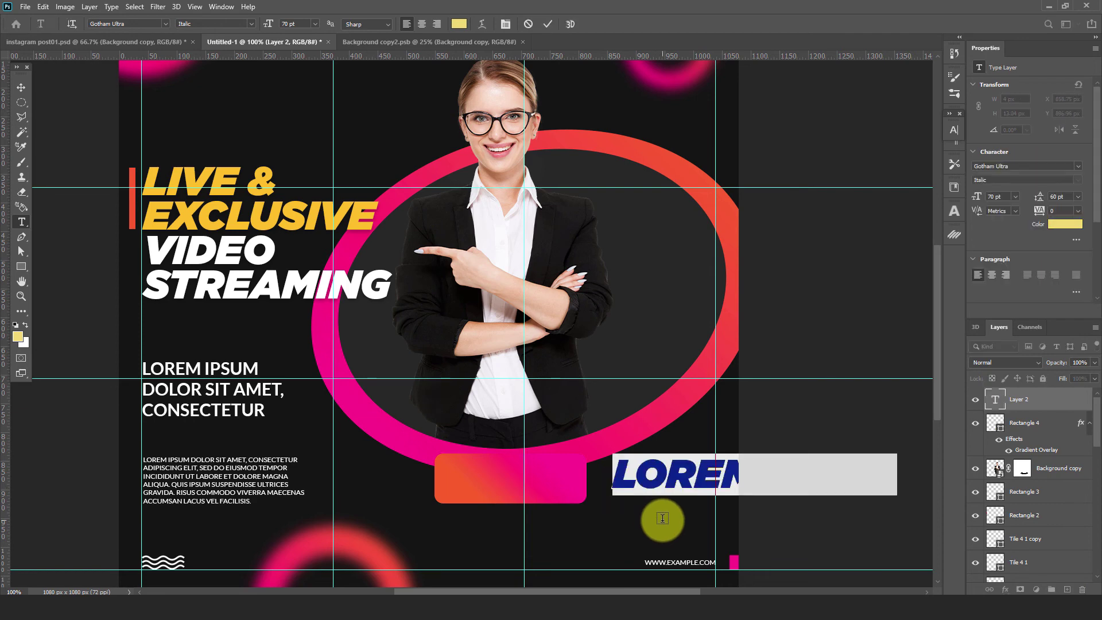
{"action": "type", "text": "LIVE"}
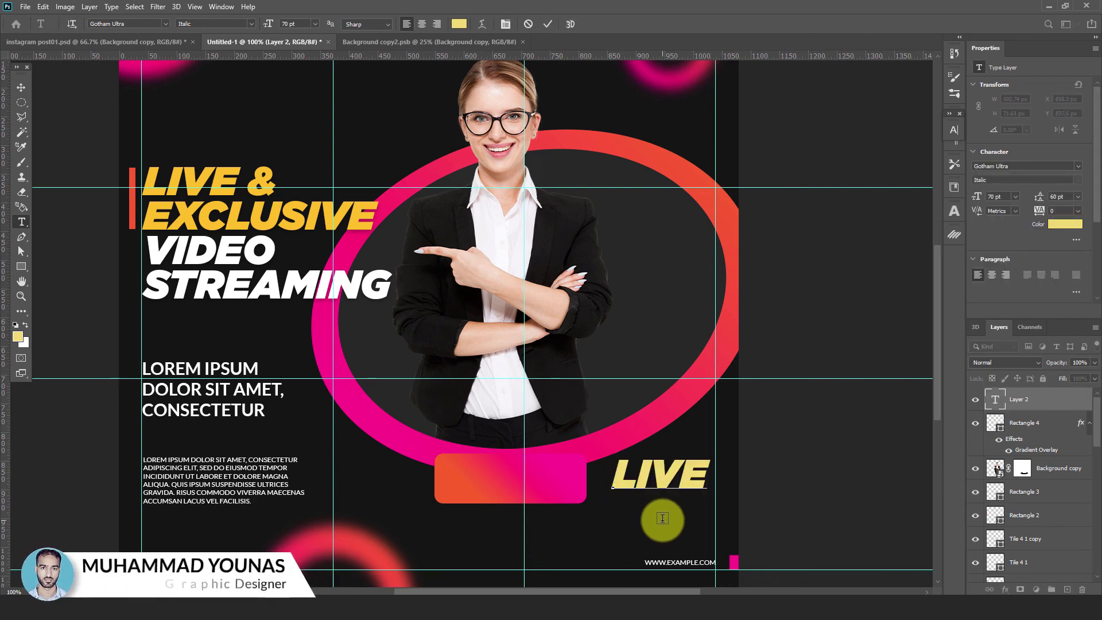
{"action": "left_click", "coordinate": [20, 87]}
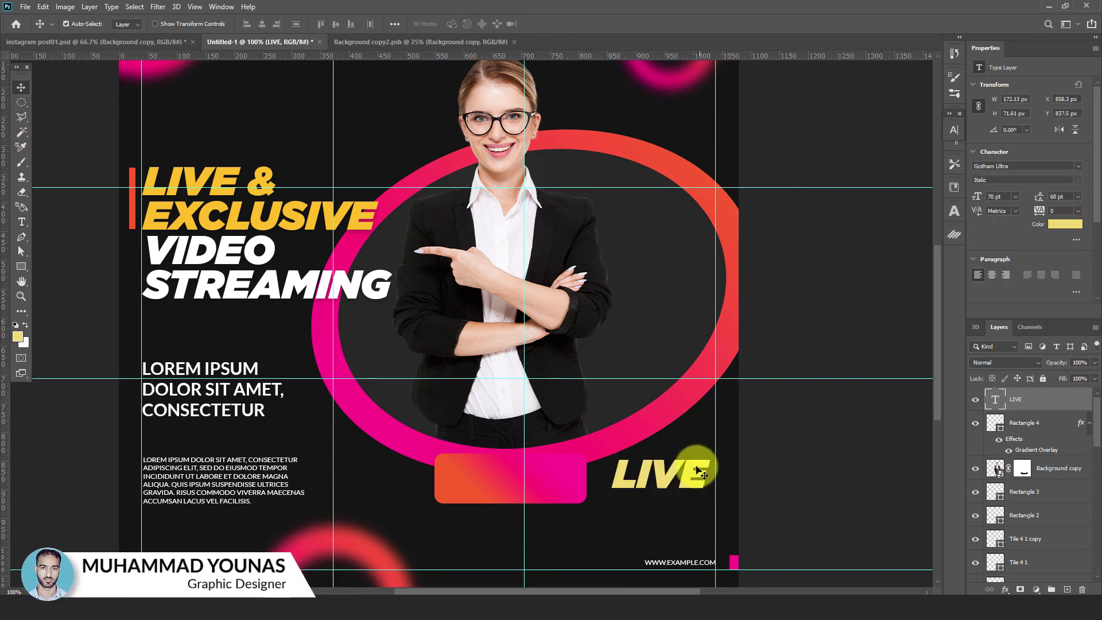
{"action": "left_click_drag", "start_coordinate": [696, 466], "coordinate": [537, 475]}
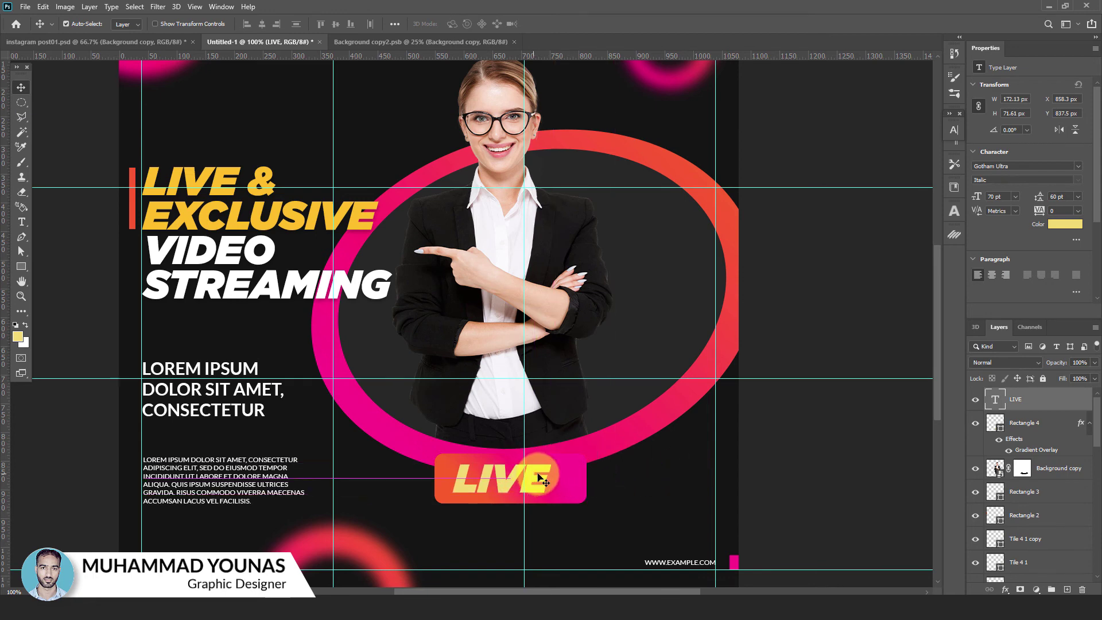
{"action": "left_click", "coordinate": [561, 481], "text": "shift"}
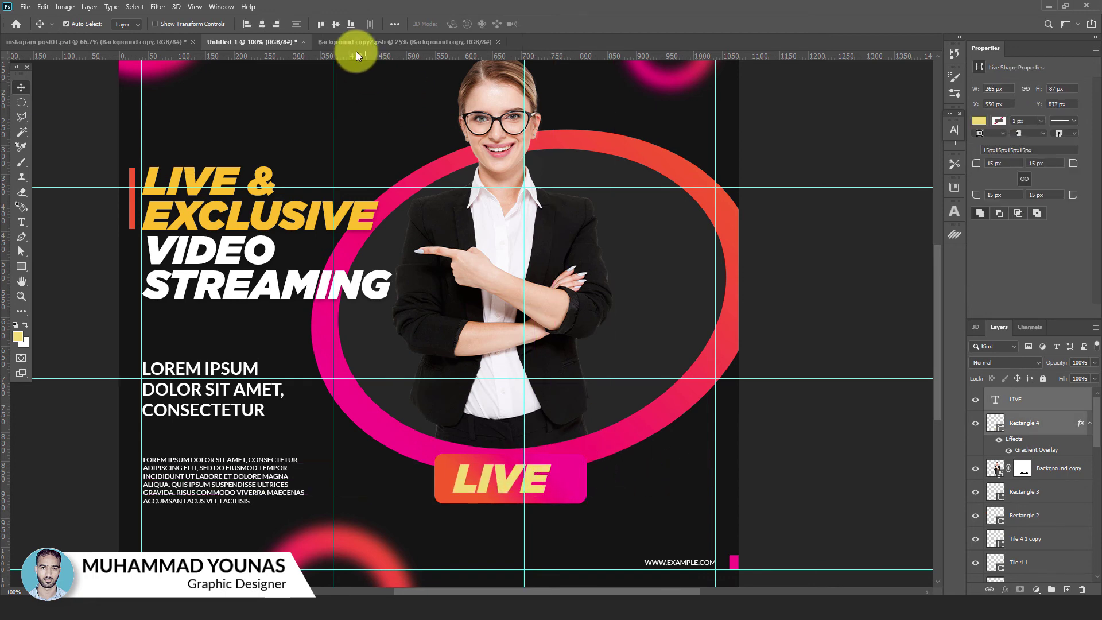
{"action": "left_click", "coordinate": [261, 25]}
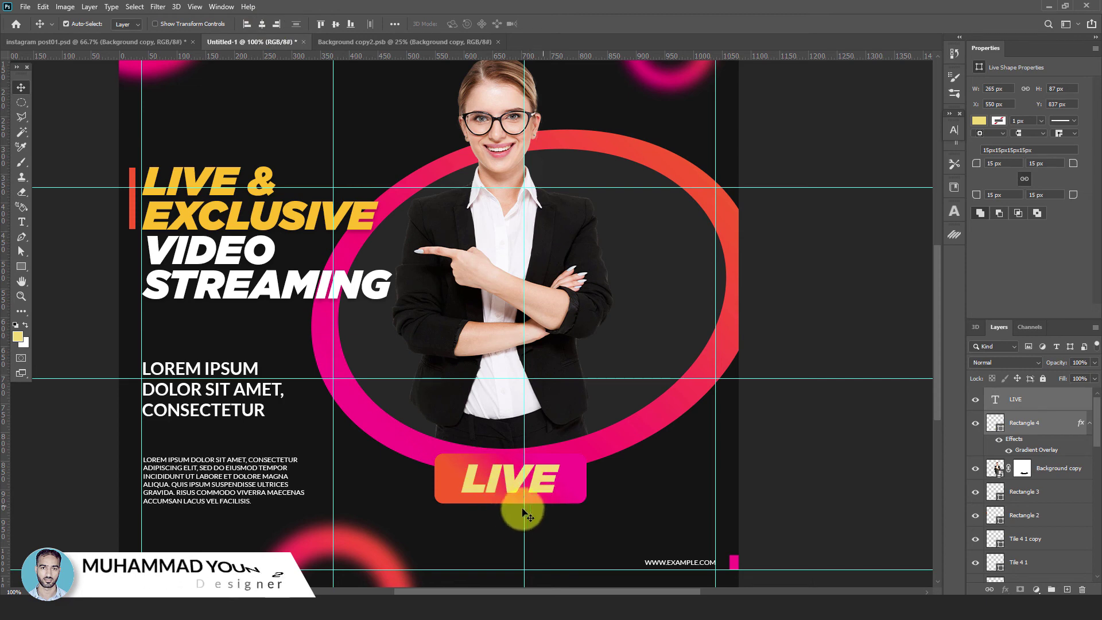
Step: Narrow the gradient rounded rectangle behind LIVE to about 225 px wide, keeping it centered on the text
{"action": "left_click", "coordinate": [598, 477]}
{"action": "key", "text": "ctrl+t"}
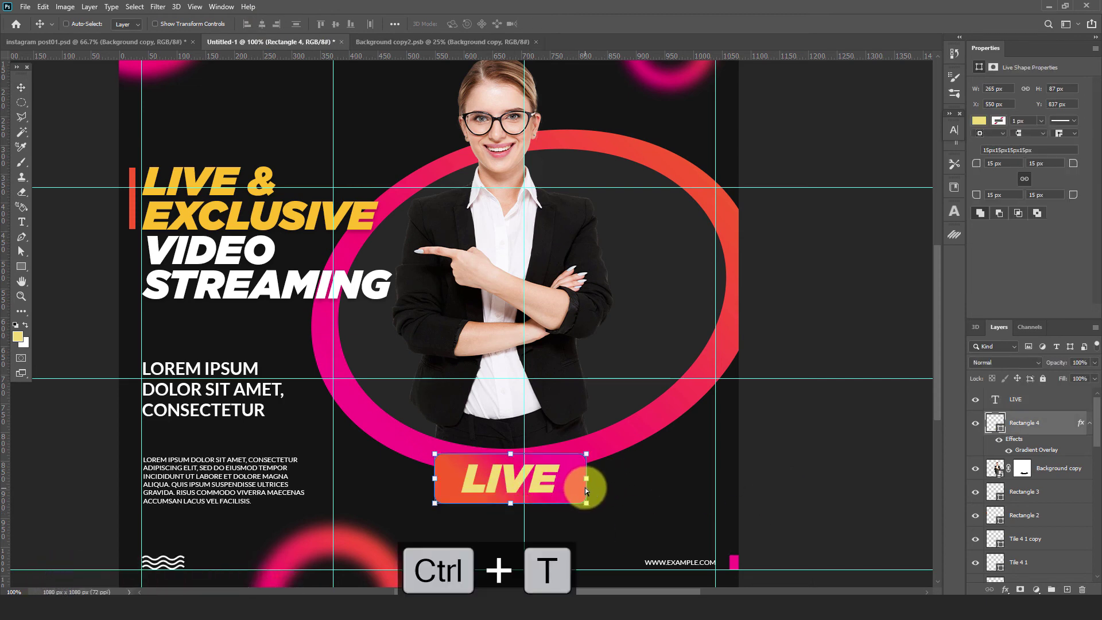
{"action": "left_click_drag", "start_coordinate": [586, 478], "coordinate": [577, 477]}
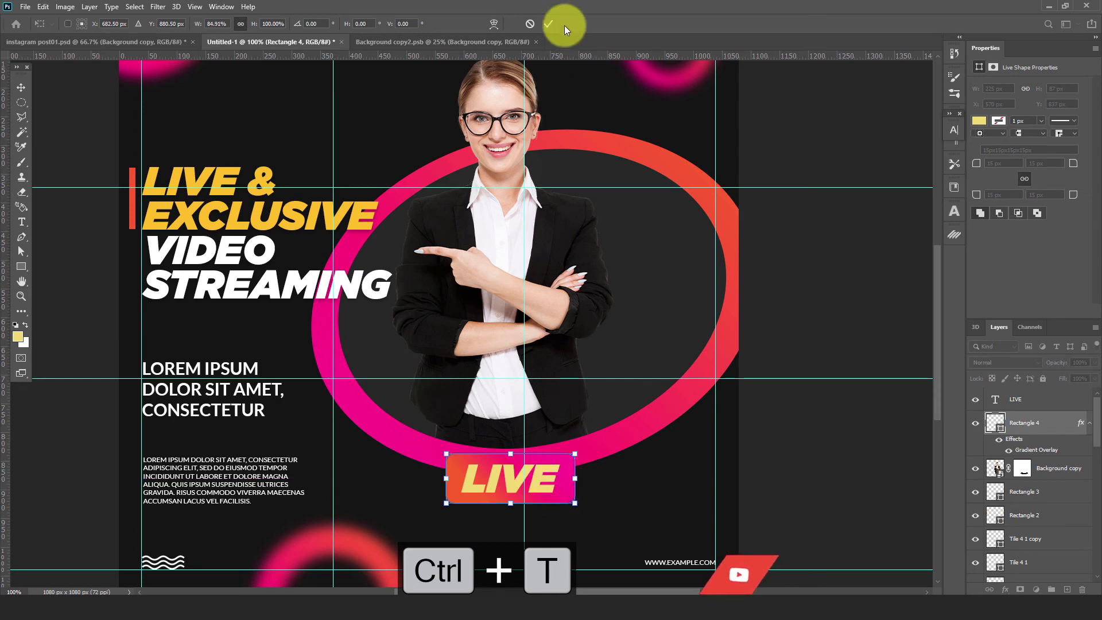
{"action": "left_click", "coordinate": [549, 24]}
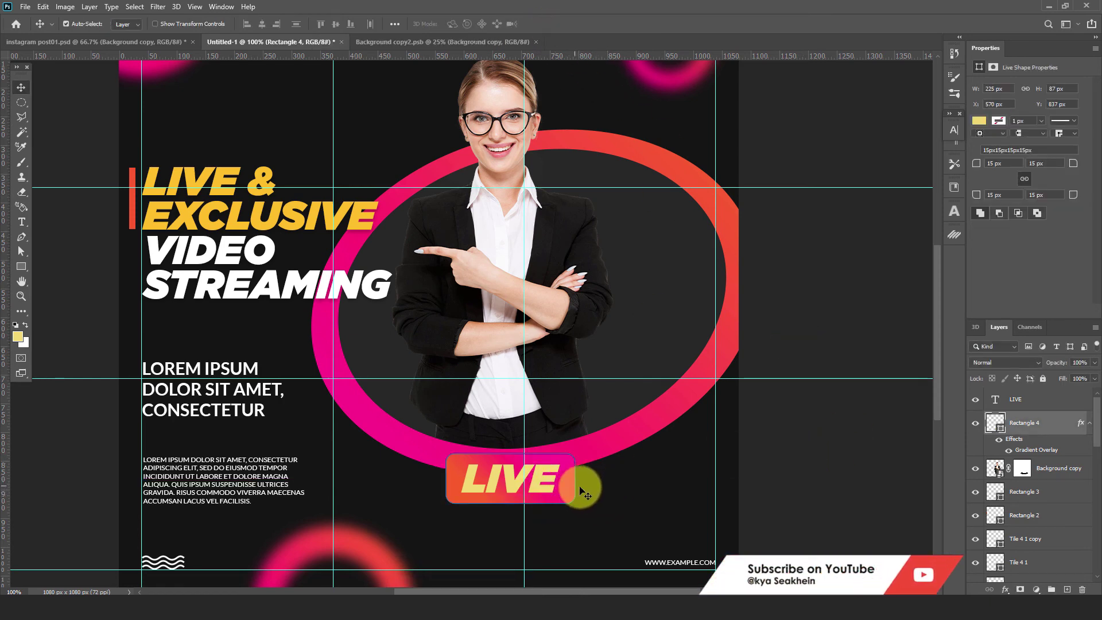
Step: Add a pink Outer Glow to the gradient rectangle with Screen blending, 50% opacity and 40 px size
{"action": "left_click", "coordinate": [1005, 589]}
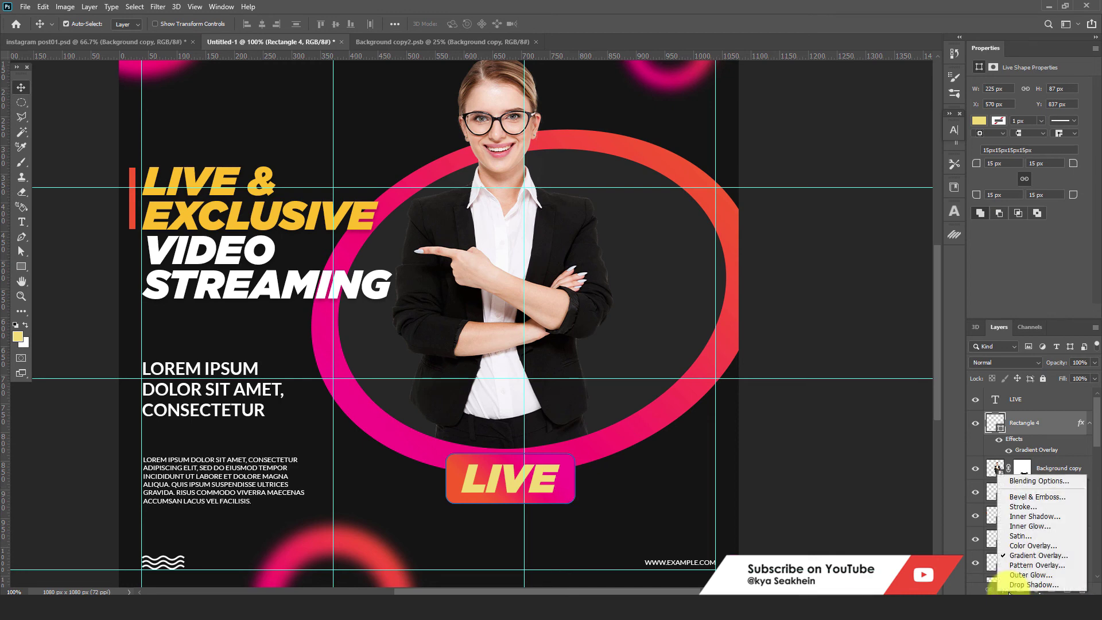
{"action": "left_click", "coordinate": [1031, 575]}
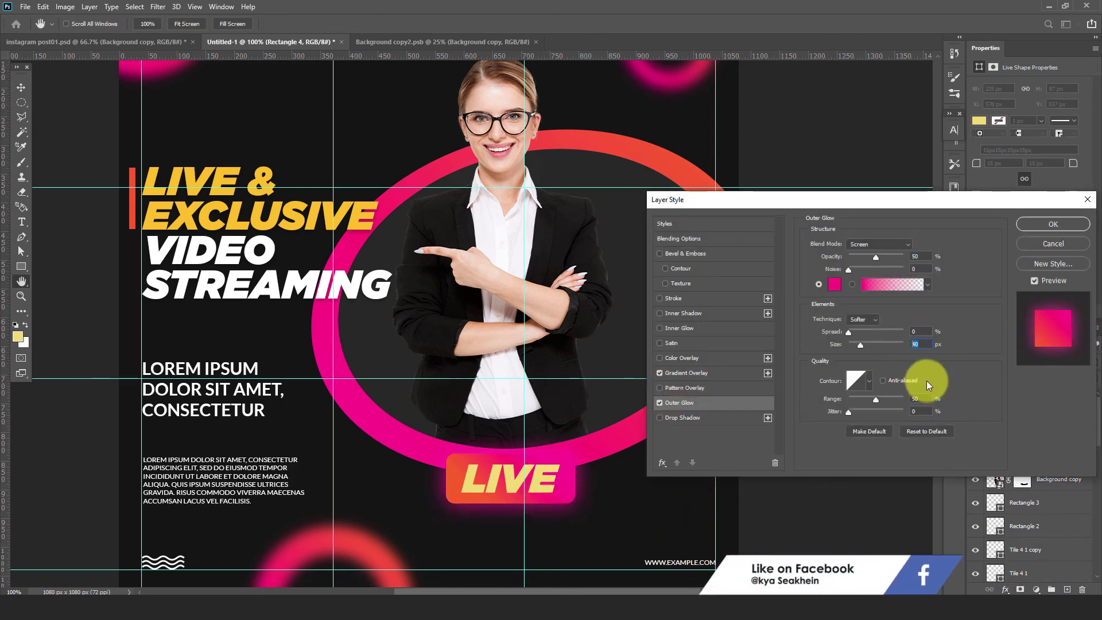
{"action": "left_click", "coordinate": [921, 259]}
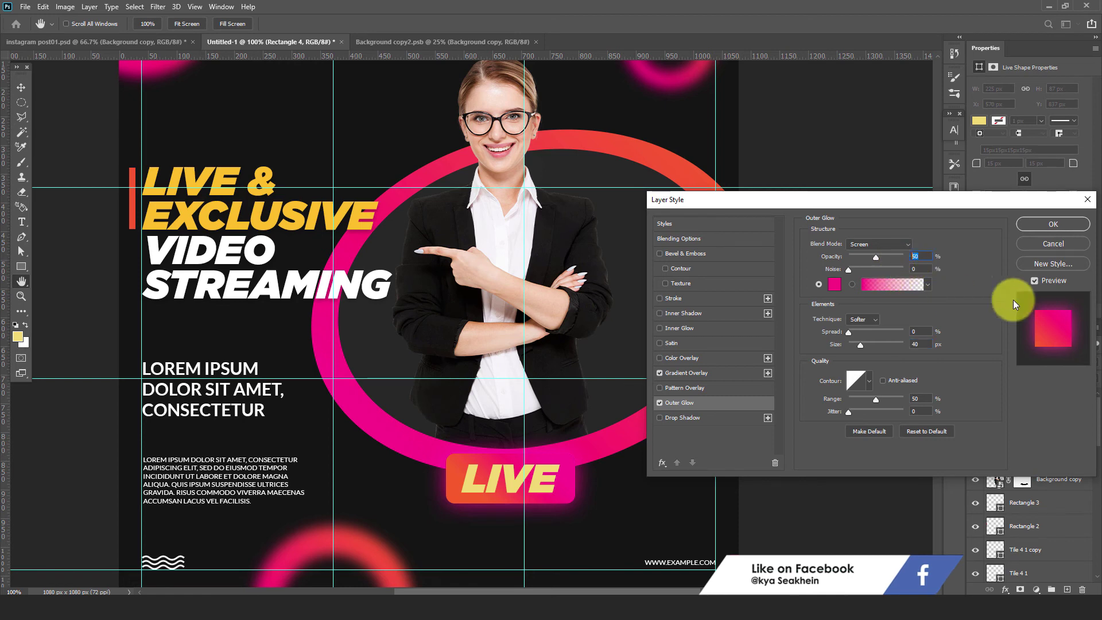
{"action": "left_click", "coordinate": [1040, 224]}
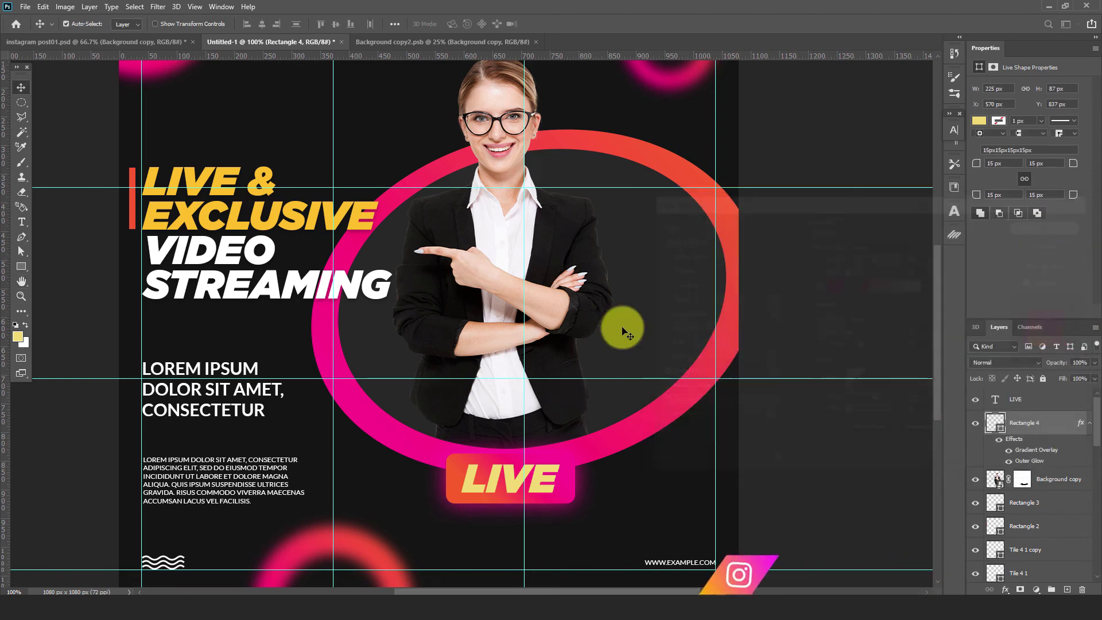
Step: Add a matching pink Outer Glow to the oval ring at 50% opacity and 40 px size
{"action": "left_click", "coordinate": [669, 414]}
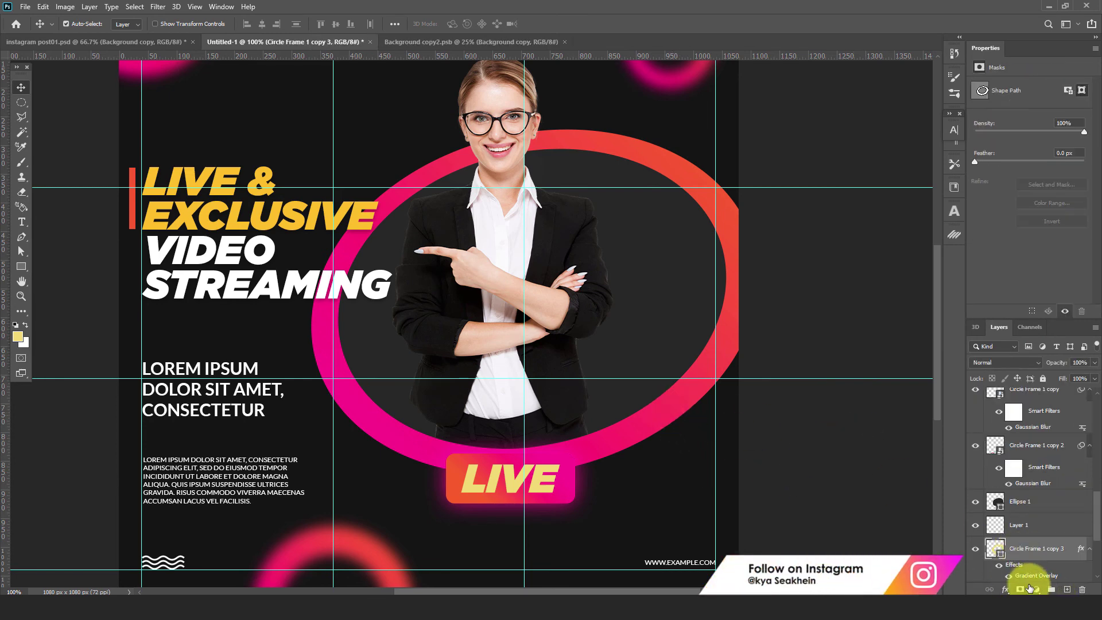
{"action": "double_click", "coordinate": [1043, 576]}
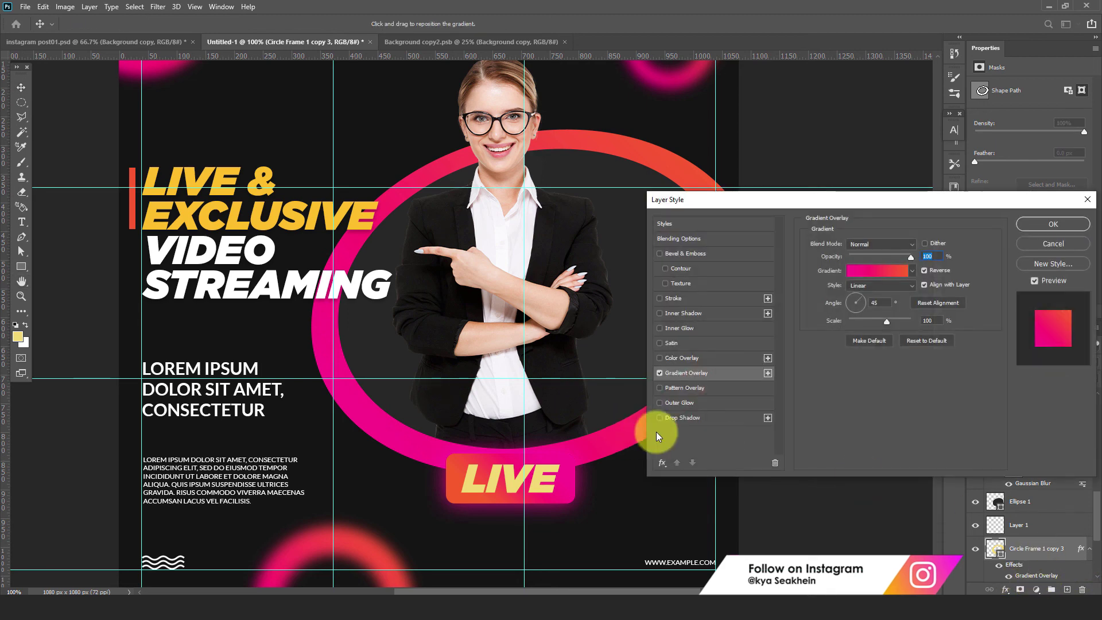
{"action": "left_click", "coordinate": [669, 403]}
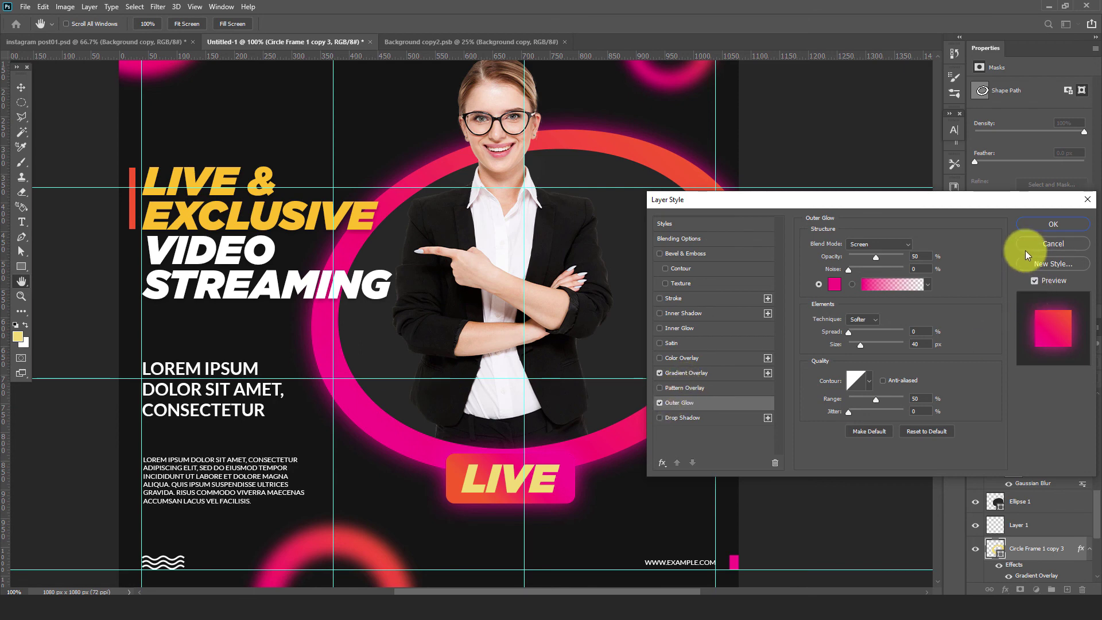
{"action": "left_click", "coordinate": [1036, 224]}
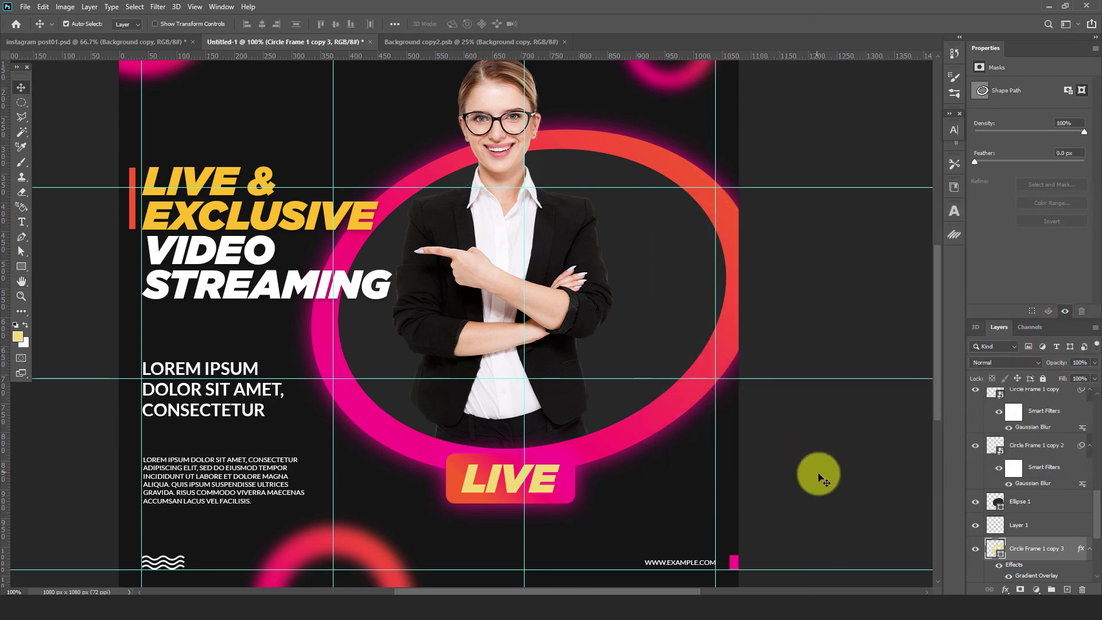
Step: Change the LIVE text color to white (ffffff)
{"action": "left_click", "coordinate": [540, 482]}
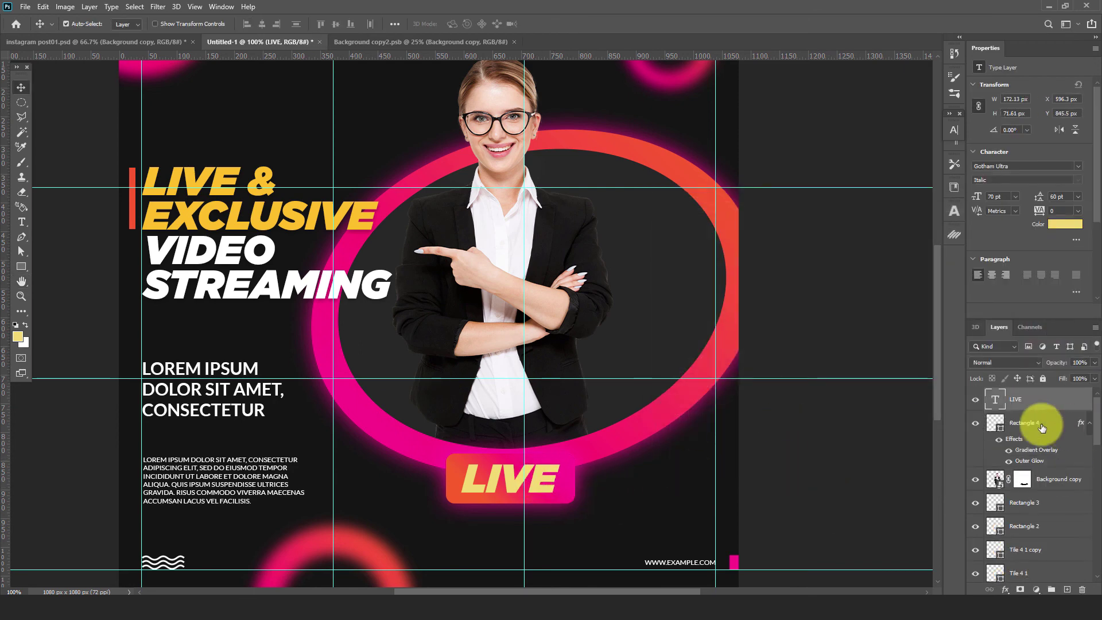
{"action": "left_click", "coordinate": [1069, 227]}
{"action": "left_click_drag", "start_coordinate": [763, 262], "coordinate": [691, 208]}
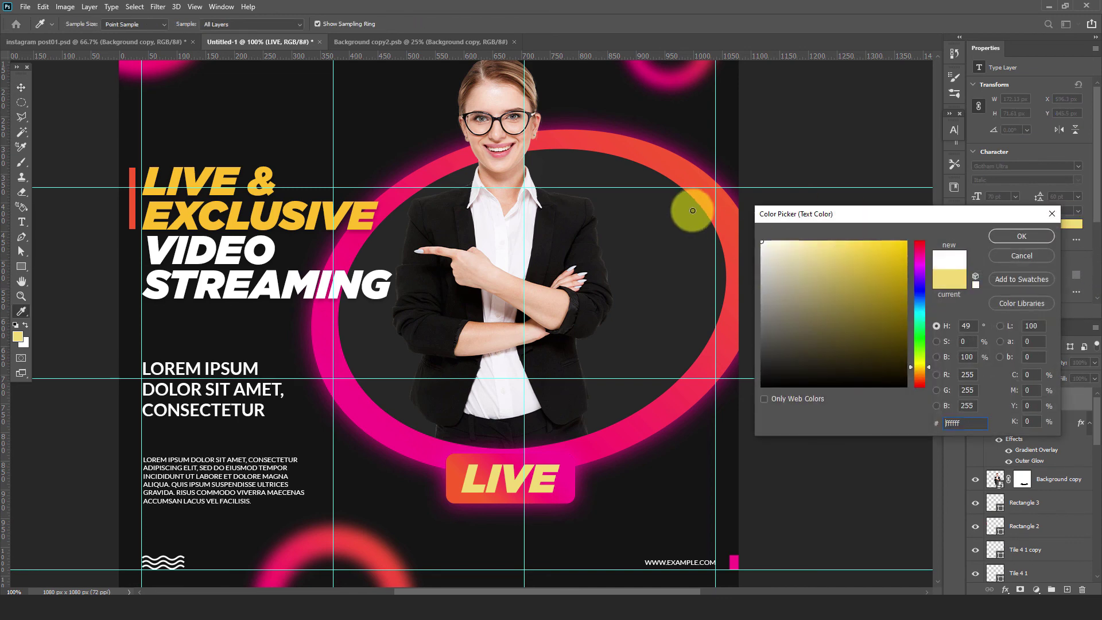
{"action": "left_click", "coordinate": [998, 241]}
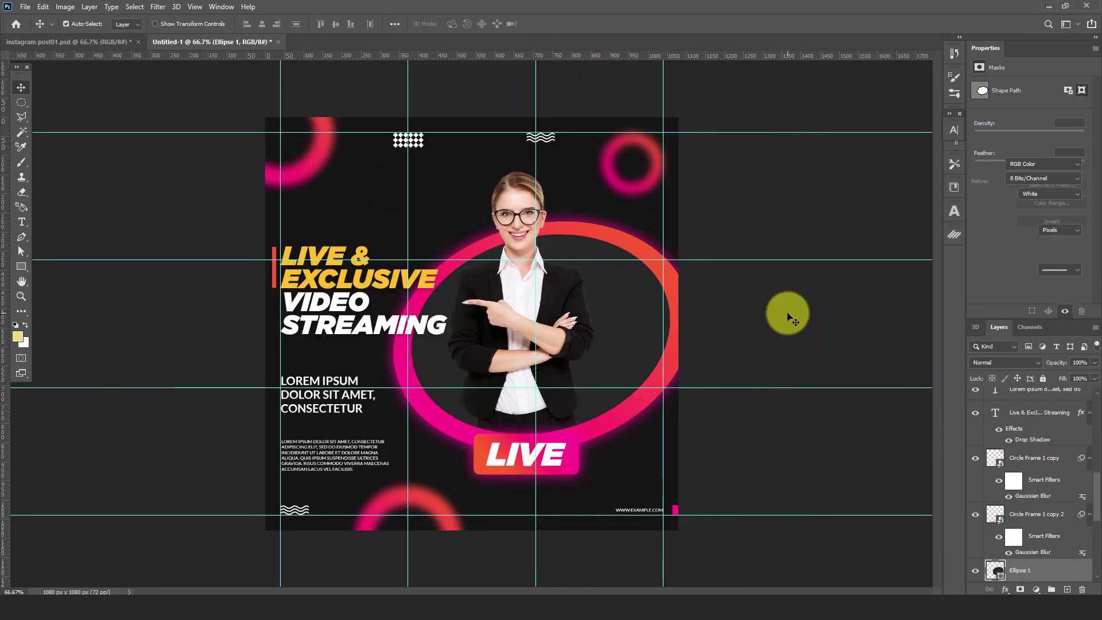
Step: Copy the city skyline smart object from instagram post01.psd and paste it above the dark ellipse in Untitled-1
{"action": "left_click", "coordinate": [790, 318]}
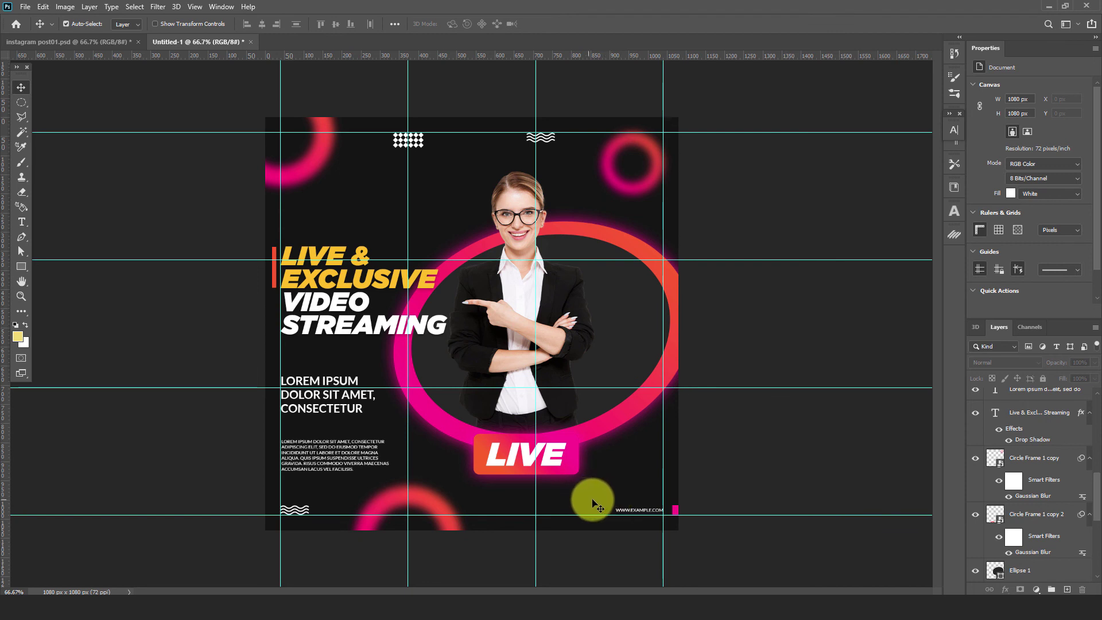
{"action": "left_click", "coordinate": [631, 336]}
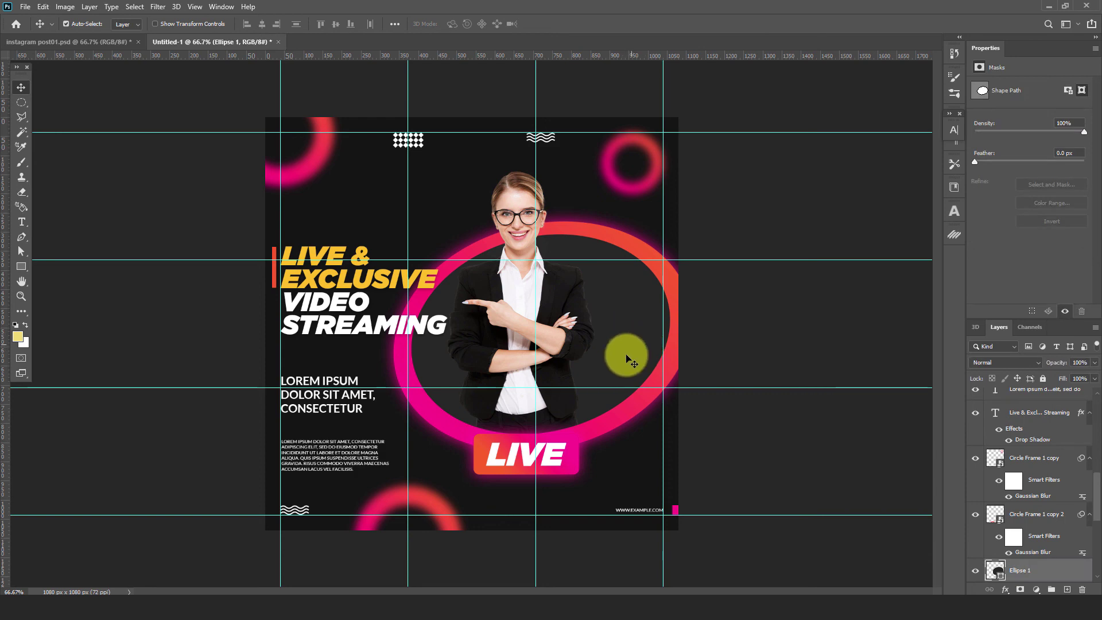
{"action": "left_click", "coordinate": [81, 42]}
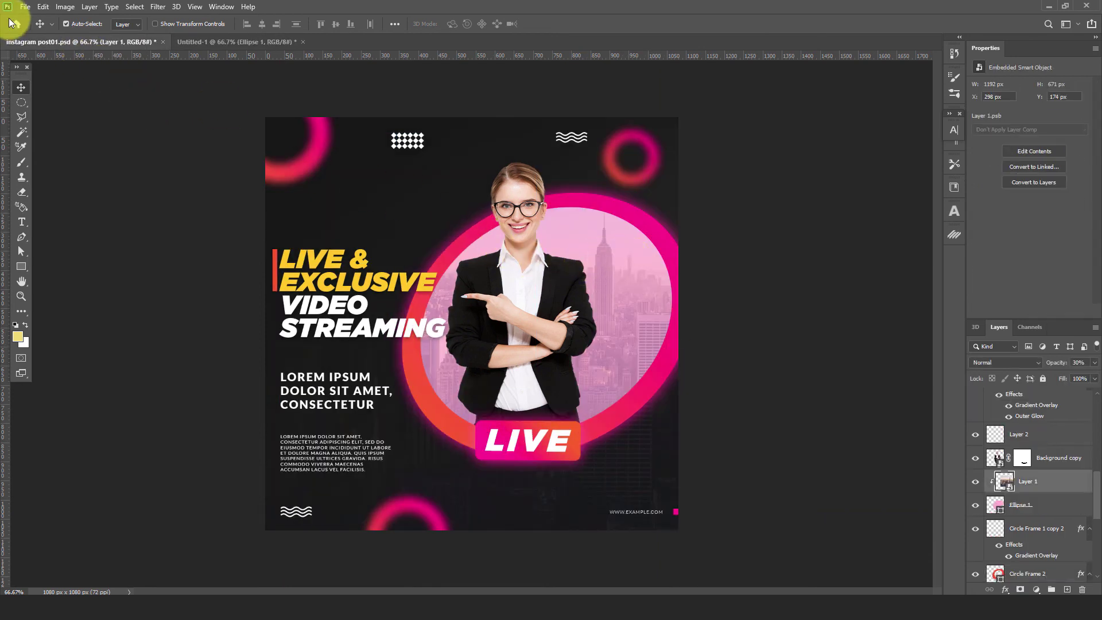
{"action": "left_click", "coordinate": [43, 7]}
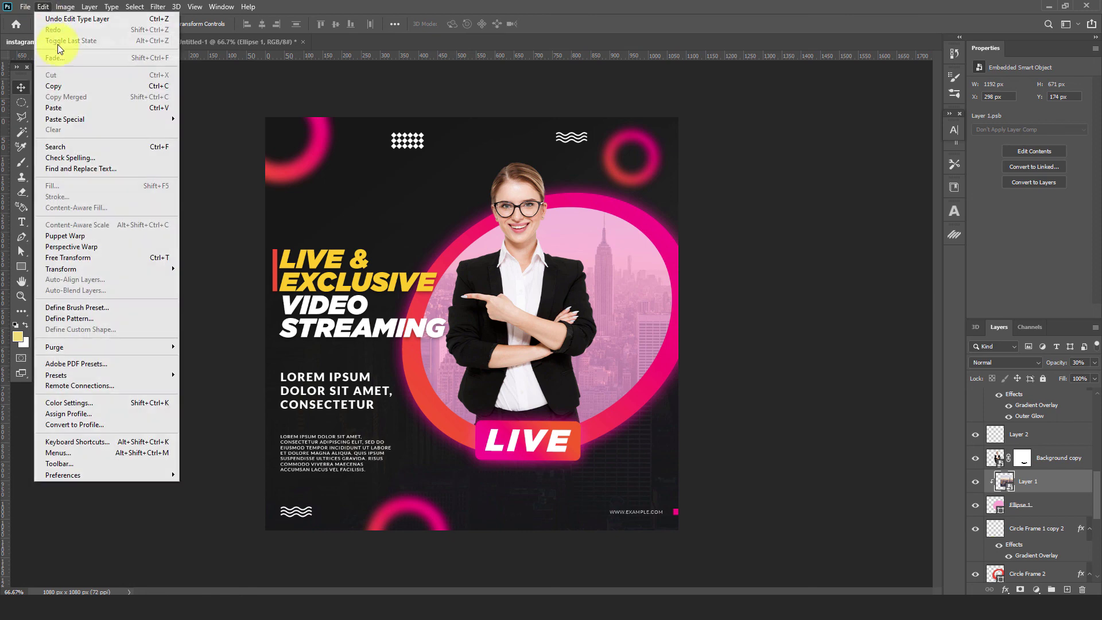
{"action": "left_click", "coordinate": [55, 90]}
{"action": "left_click", "coordinate": [232, 42]}
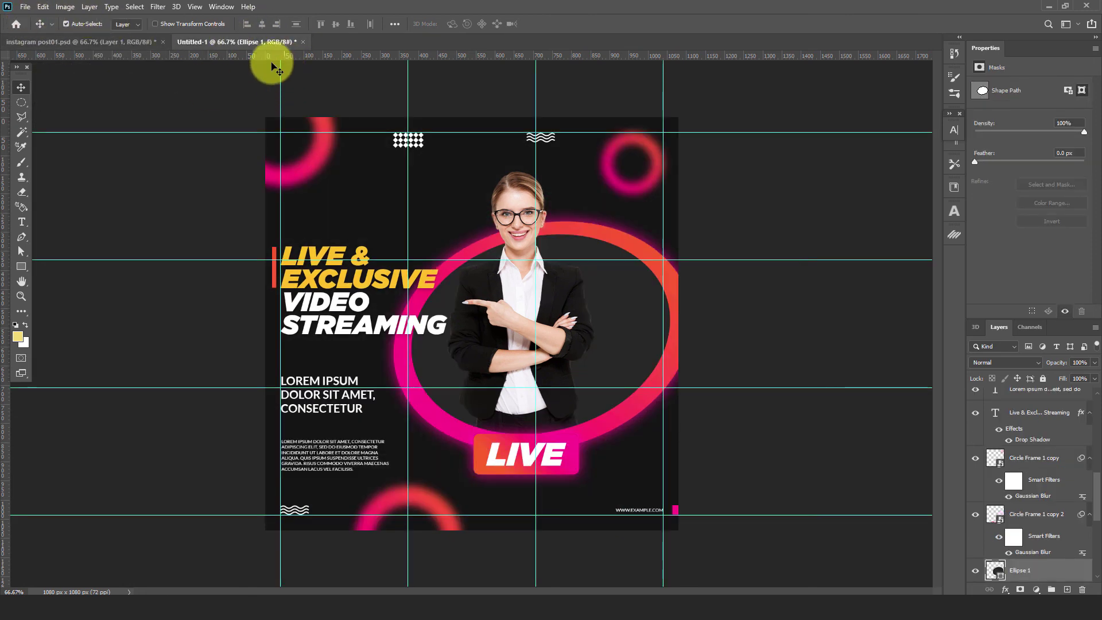
{"action": "left_click", "coordinate": [43, 7]}
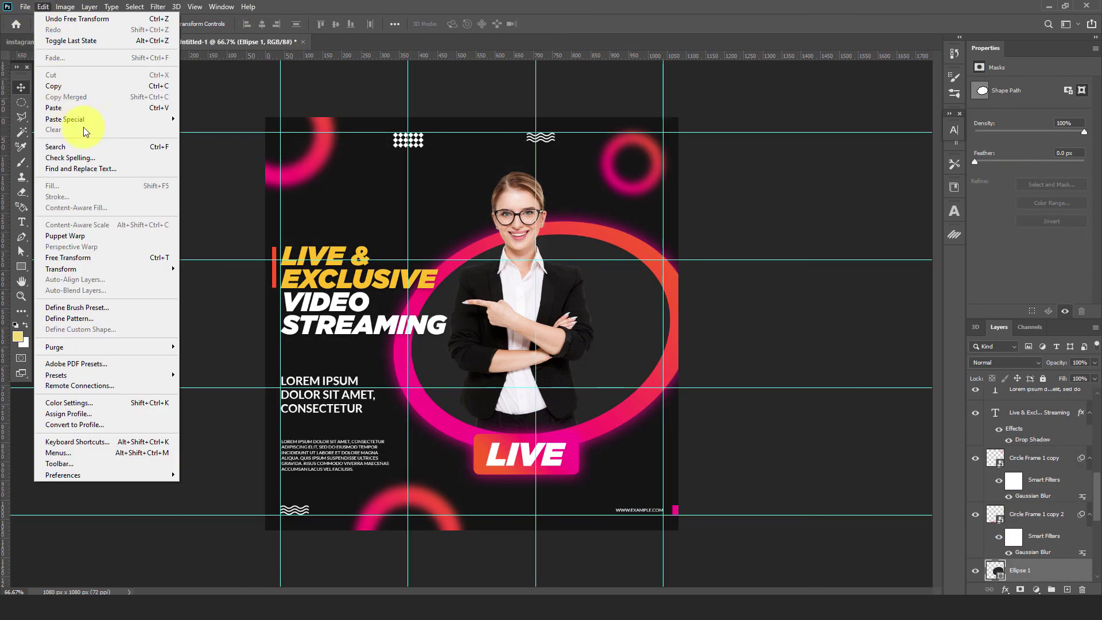
{"action": "mouse_move", "coordinate": [140, 116]}
{"action": "left_click", "coordinate": [199, 131]}
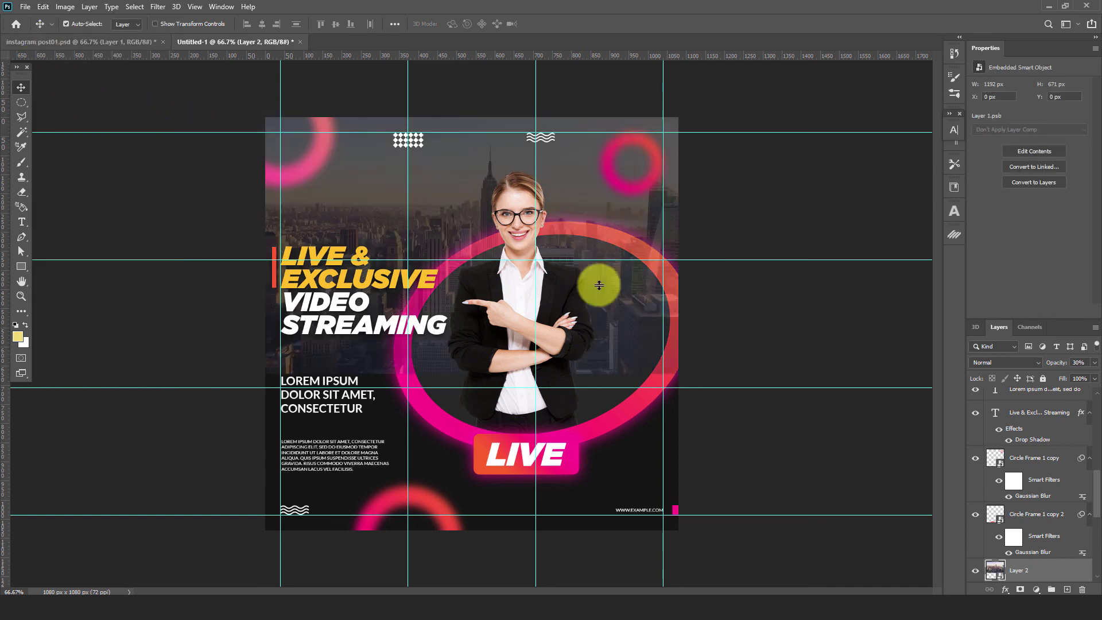
Step: Move the pasted skyline image over the oval frame, to about X 312 px, Y 253 px
{"action": "key", "text": "ctrl+t"}
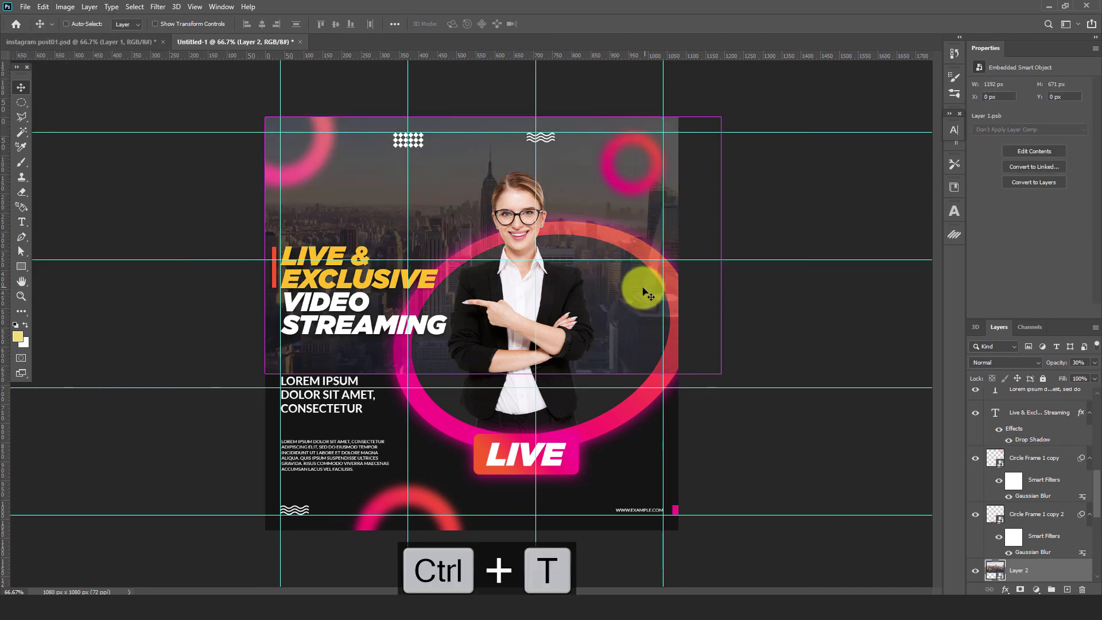
{"action": "left_click_drag", "start_coordinate": [622, 230], "coordinate": [738, 315]}
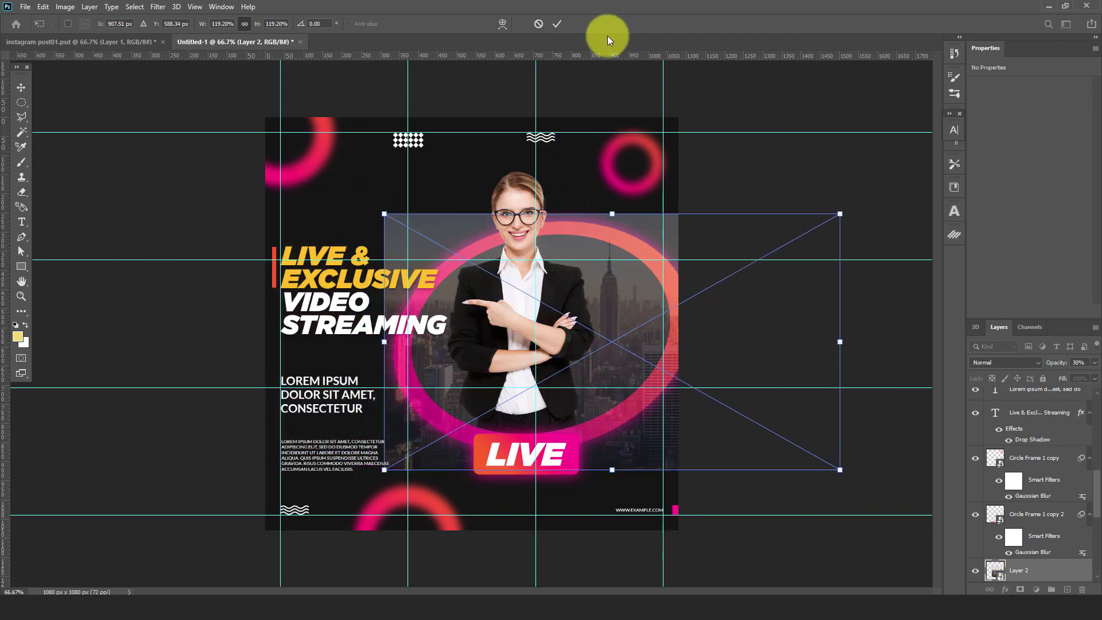
{"action": "left_click", "coordinate": [553, 29]}
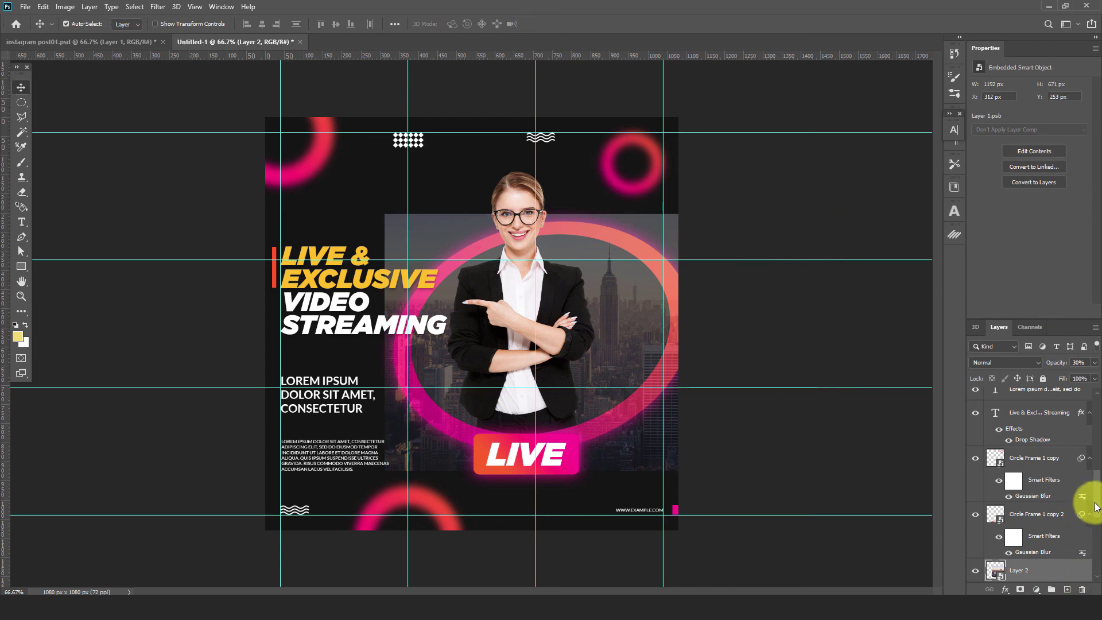
Step: Clip the skyline layer to the dark ellipse beneath it with a clipping mask
{"action": "scroll", "coordinate": [1097, 520], "scroll_direction": "down", "scroll_amount": 2}
{"action": "scroll", "coordinate": [1097, 519], "scroll_direction": "down", "scroll_amount": 2}
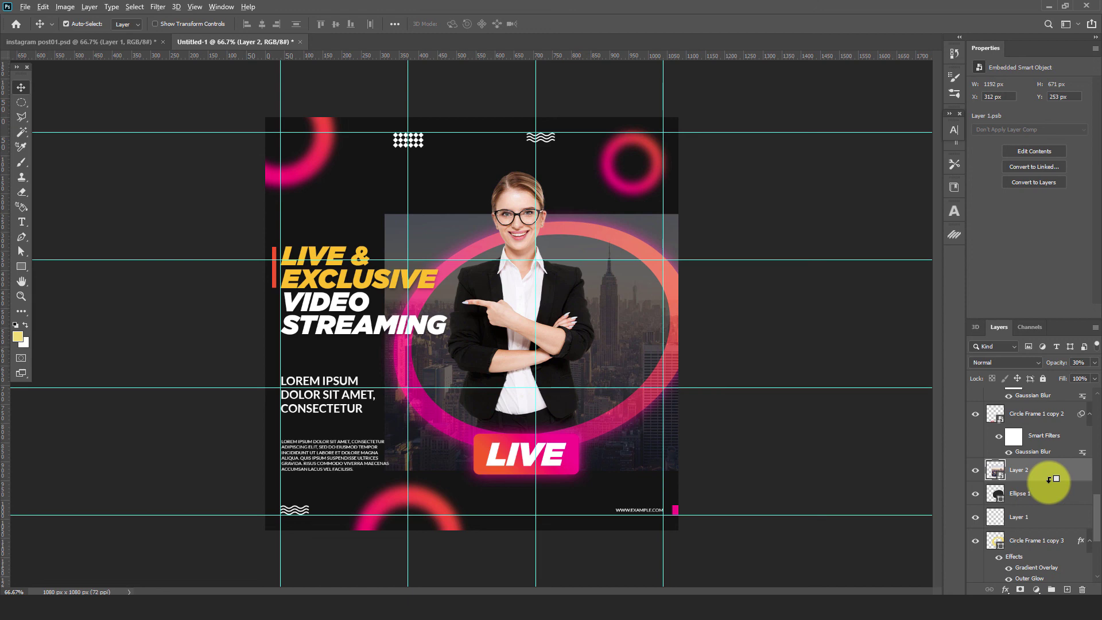
{"action": "left_click", "coordinate": [1049, 480], "text": "alt"}
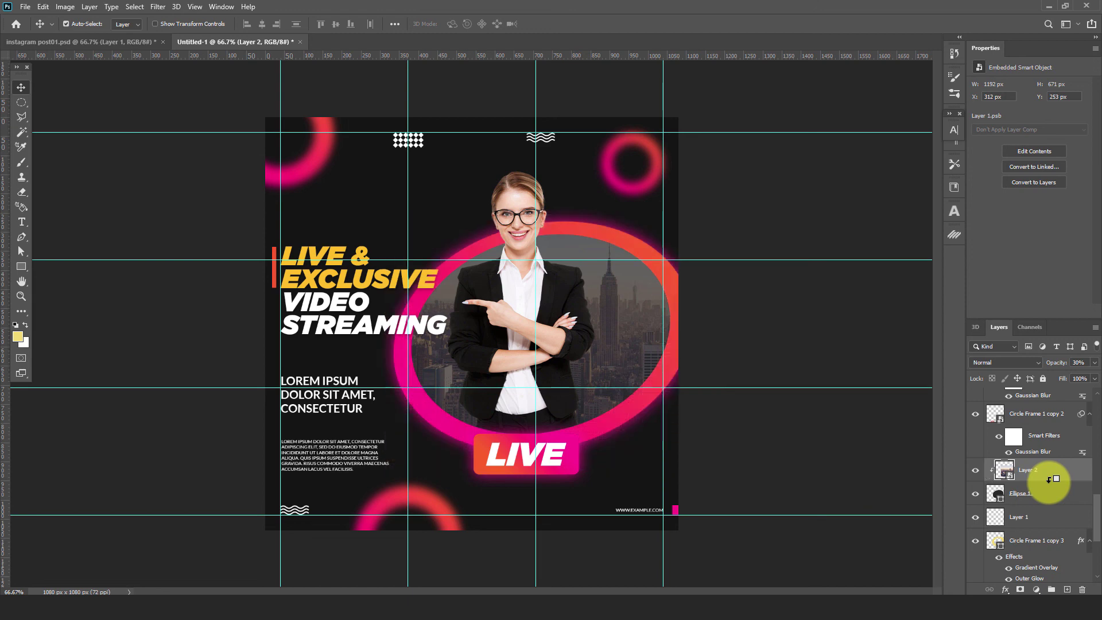
{"action": "key", "text": "ctrl+z"}
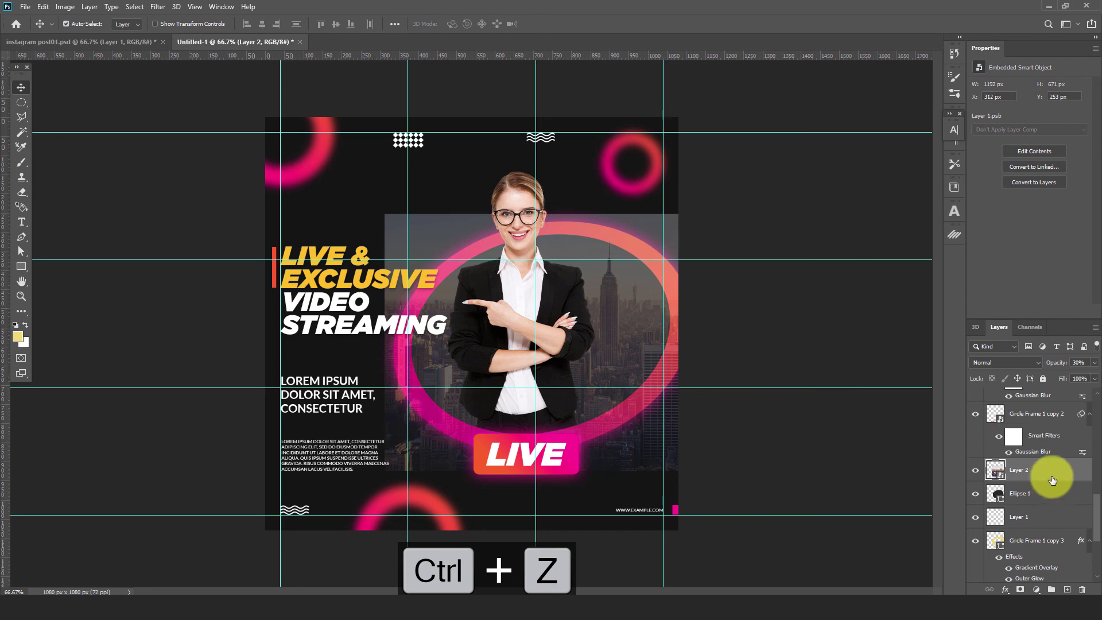
{"action": "right_click", "coordinate": [1052, 479]}
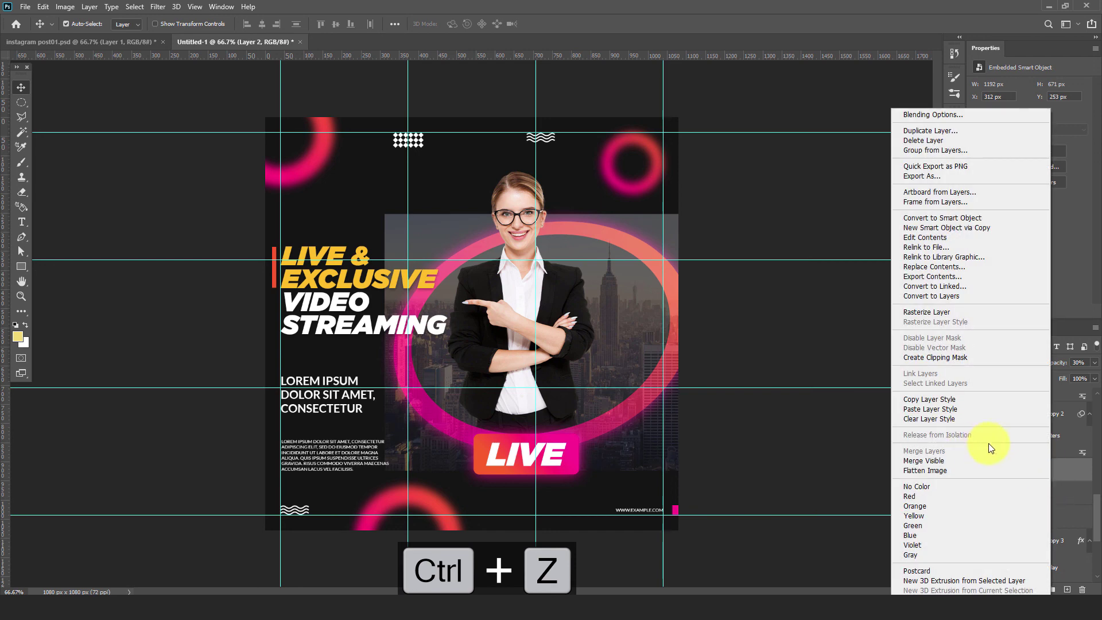
{"action": "left_click", "coordinate": [945, 357]}
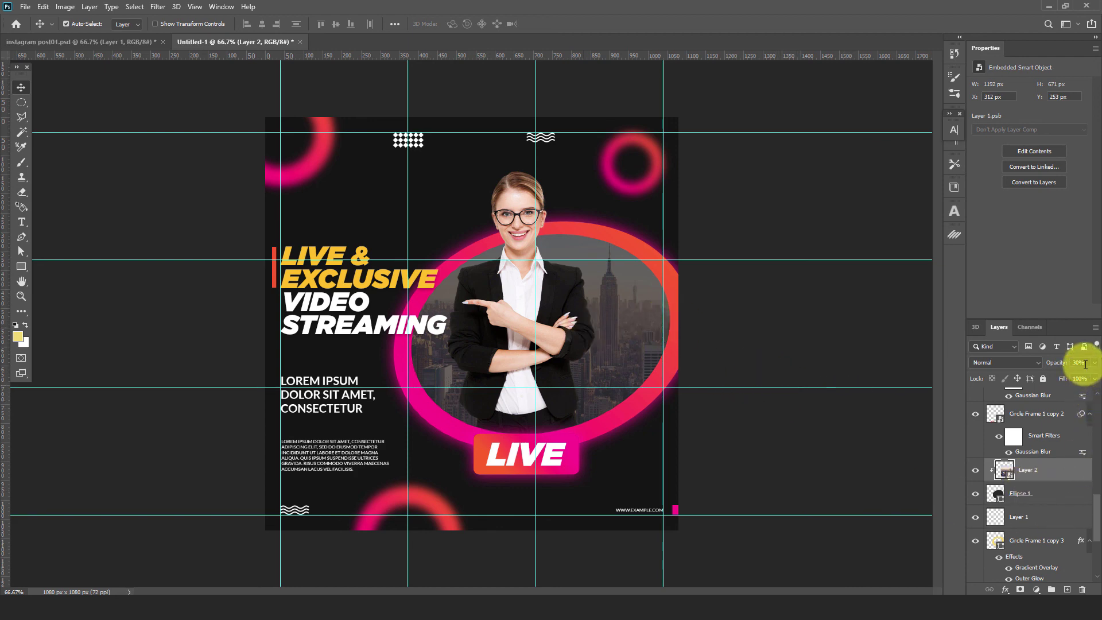
{"action": "left_click", "coordinate": [813, 445]}
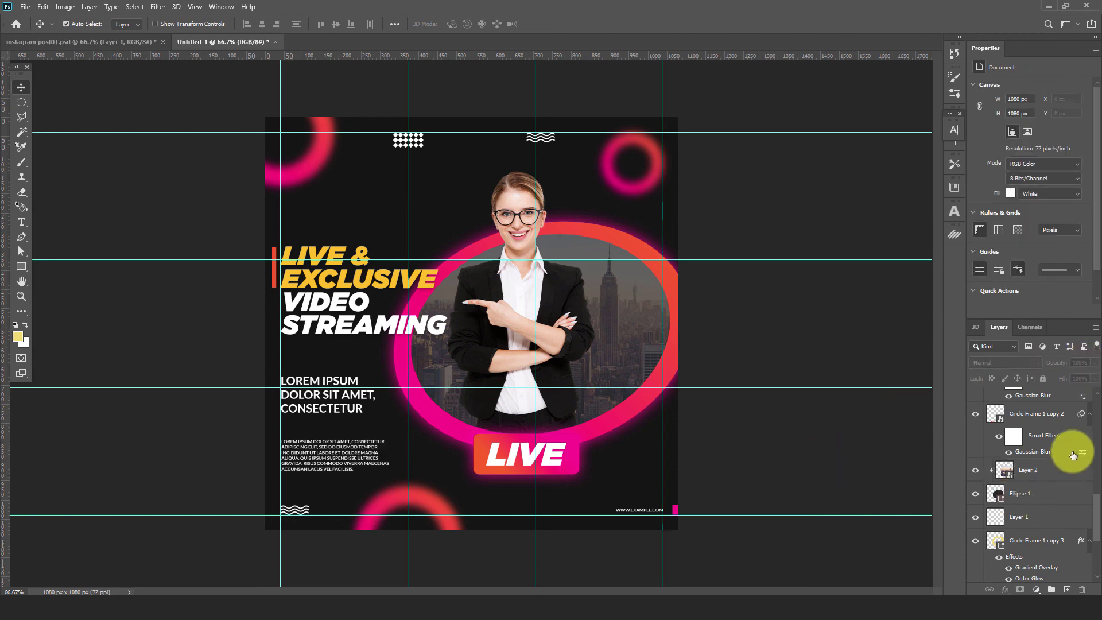
Step: Duplicate the skyline layer and enlarge the copy to about 1488 x 838 px across the lower canvas, at about X -188 px, Y 253 px
{"action": "left_click", "coordinate": [1031, 474]}
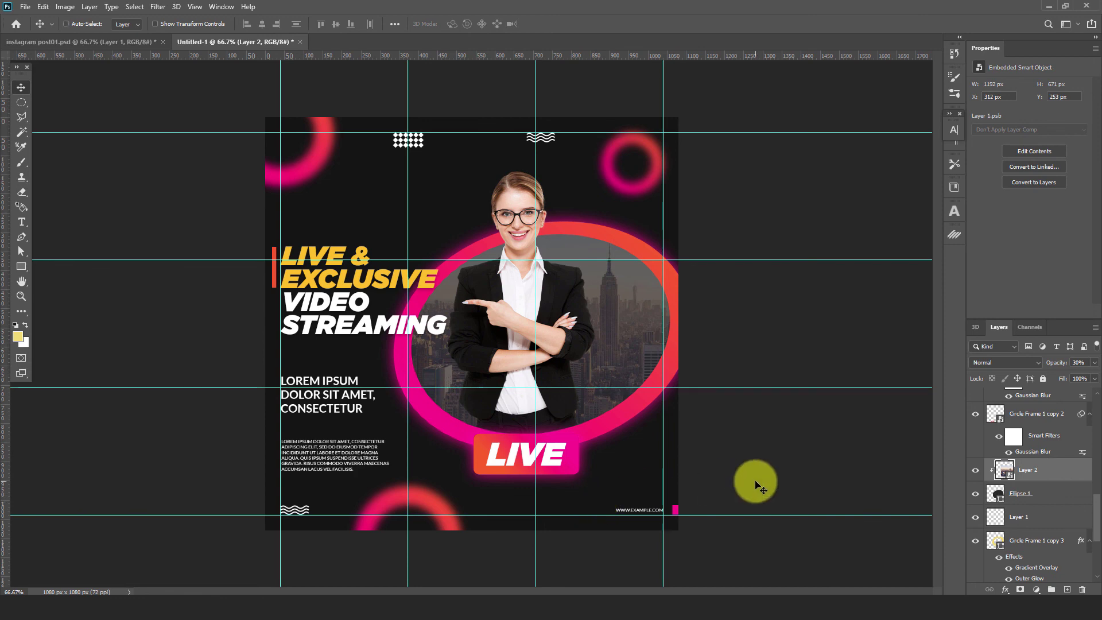
{"action": "key", "text": "ctrl+j"}
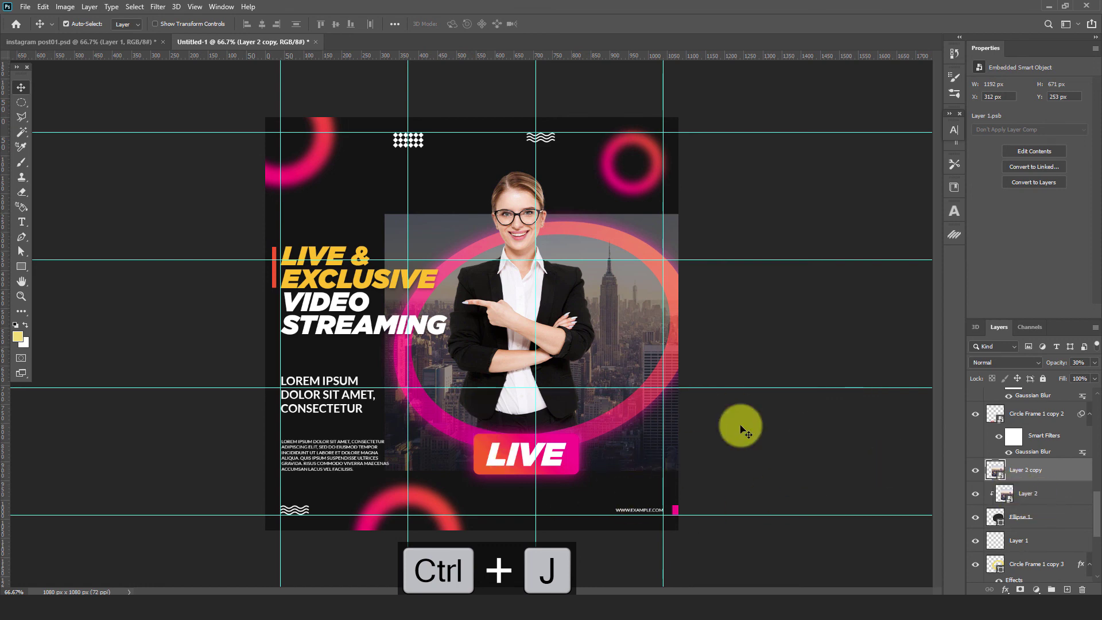
{"action": "key", "text": "ctrl+t"}
{"action": "left_click_drag", "start_coordinate": [639, 449], "coordinate": [507, 517]}
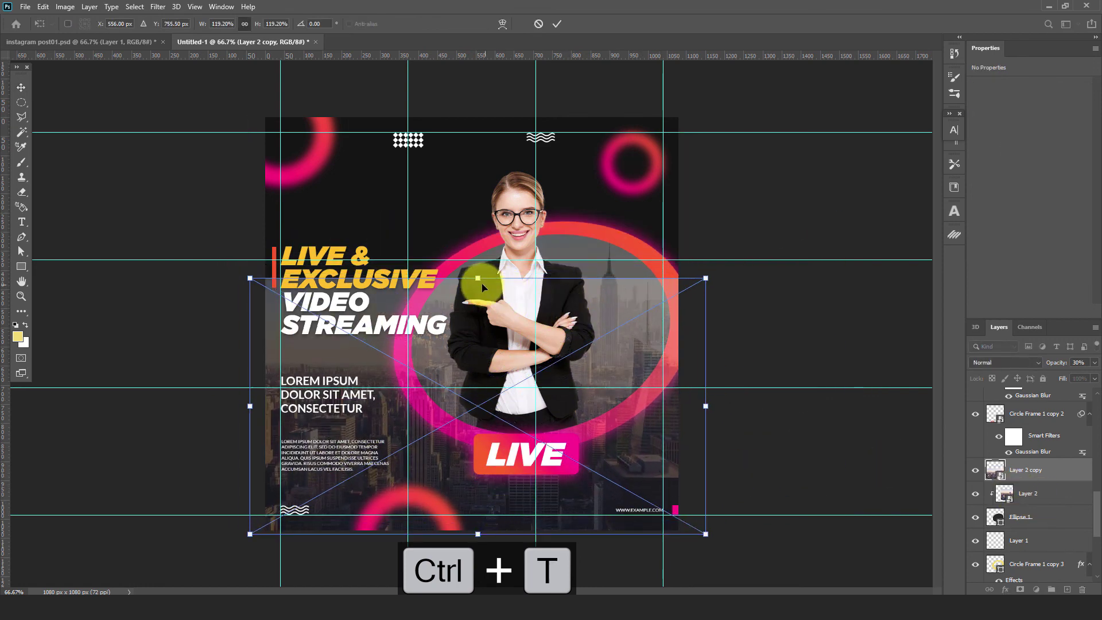
{"action": "left_click_drag", "start_coordinate": [478, 277], "coordinate": [474, 213]}
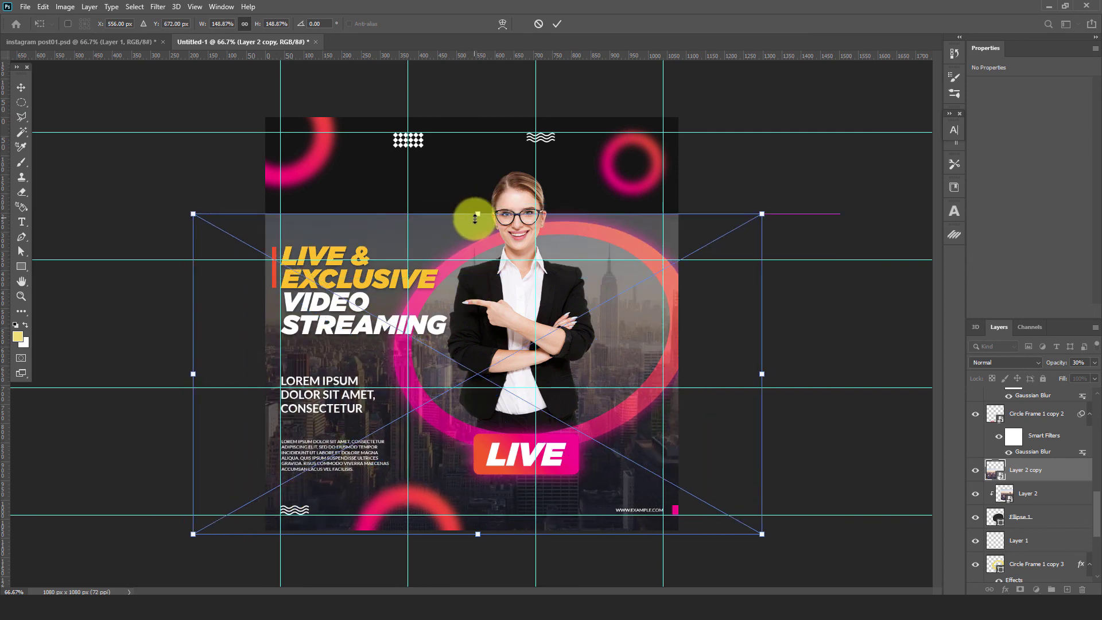
{"action": "left_click", "coordinate": [557, 27]}
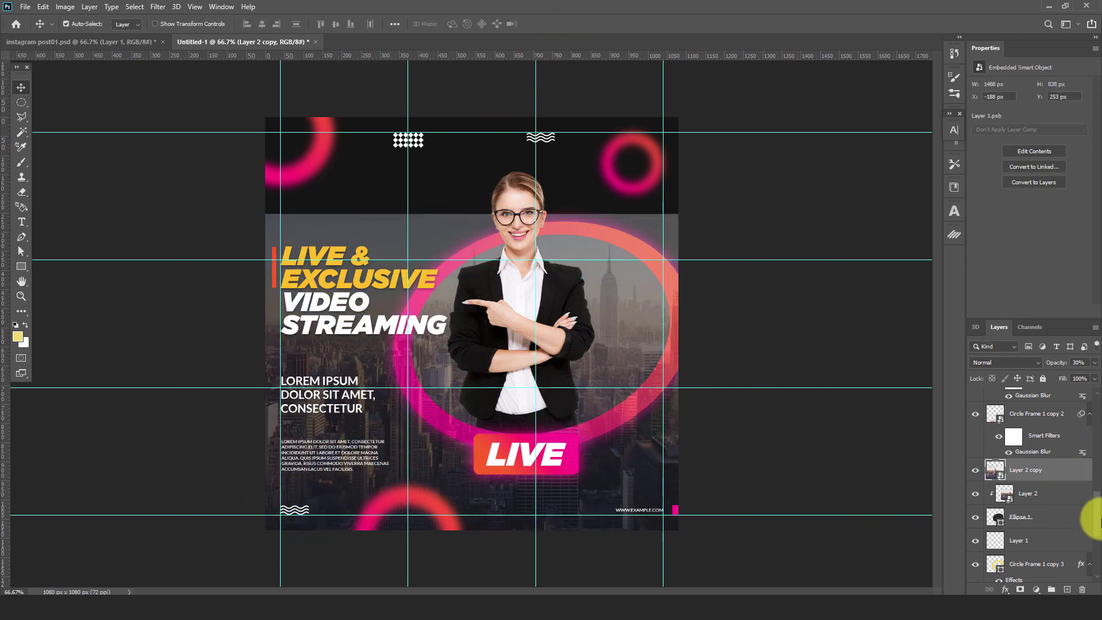
Step: Move the enlarged skyline copy down the layer stack to just beneath Circle Frame 1 and above Rectangle 1 copy
{"action": "left_click_drag", "start_coordinate": [1099, 520], "coordinate": [1089, 524]}
{"action": "left_click_drag", "start_coordinate": [1036, 423], "coordinate": [1050, 565]}
{"action": "scroll", "coordinate": [1085, 542], "scroll_direction": "down", "scroll_amount": 3}
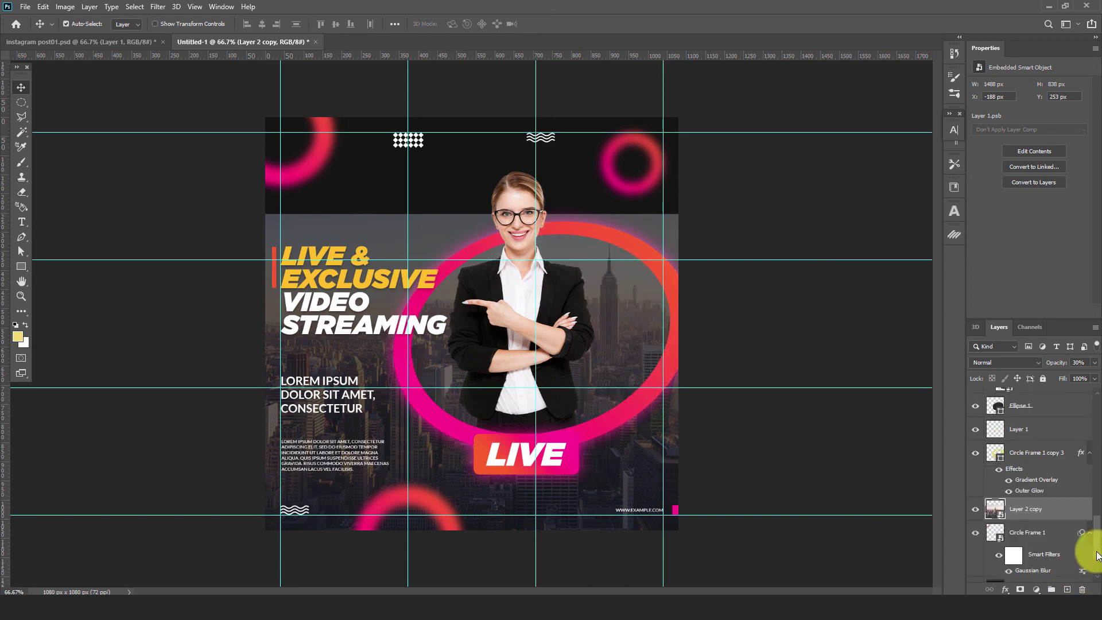
{"action": "left_click_drag", "start_coordinate": [1011, 456], "coordinate": [1032, 526]}
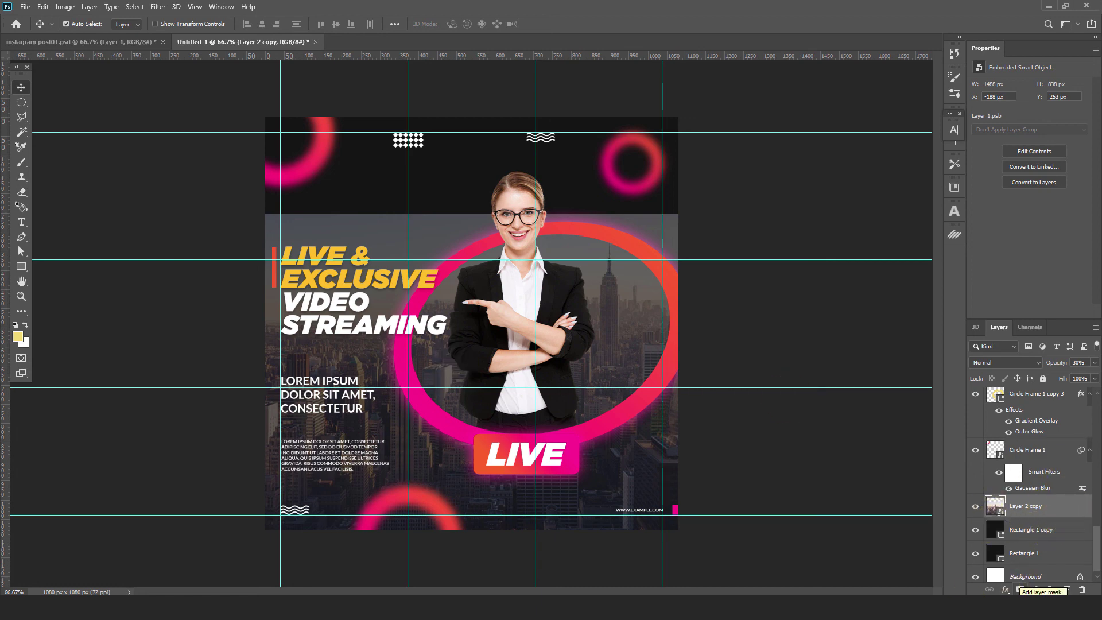
Step: Add a layer mask to the enlarged skyline copy and fade its upper-left part out with diagonal black-to-white gradients
{"action": "left_click", "coordinate": [1022, 588]}
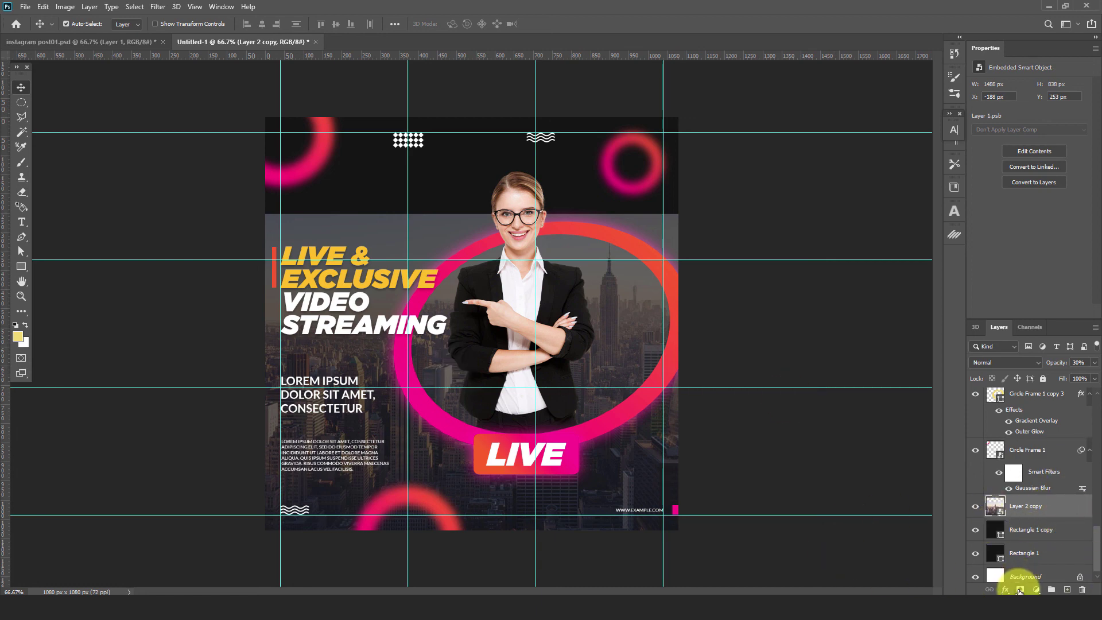
{"action": "left_click", "coordinate": [25, 311]}
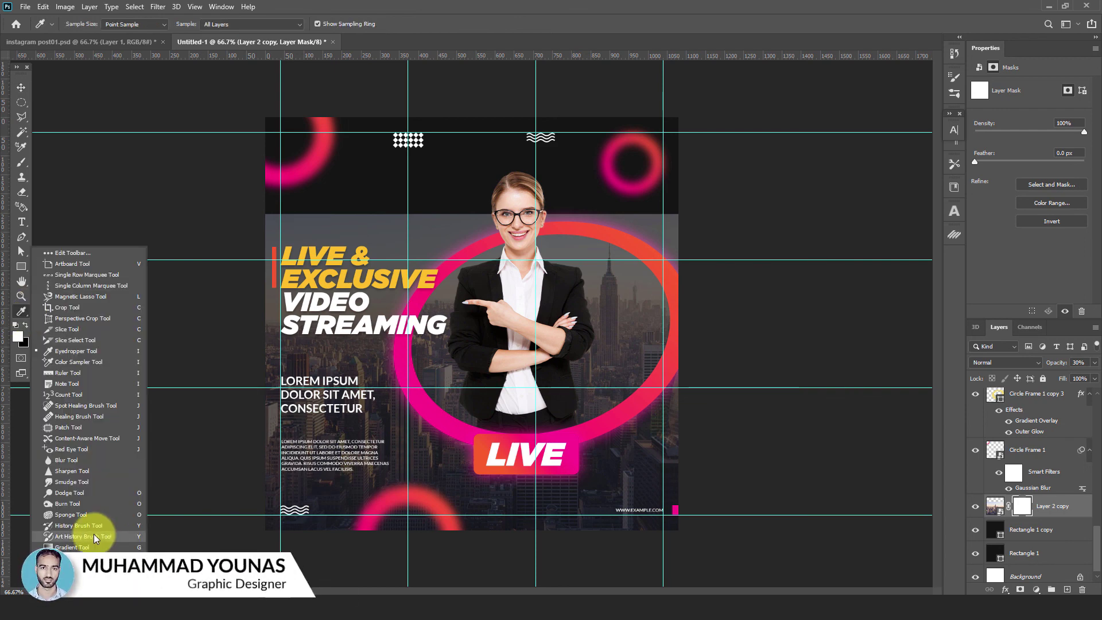
{"action": "left_click", "coordinate": [73, 547]}
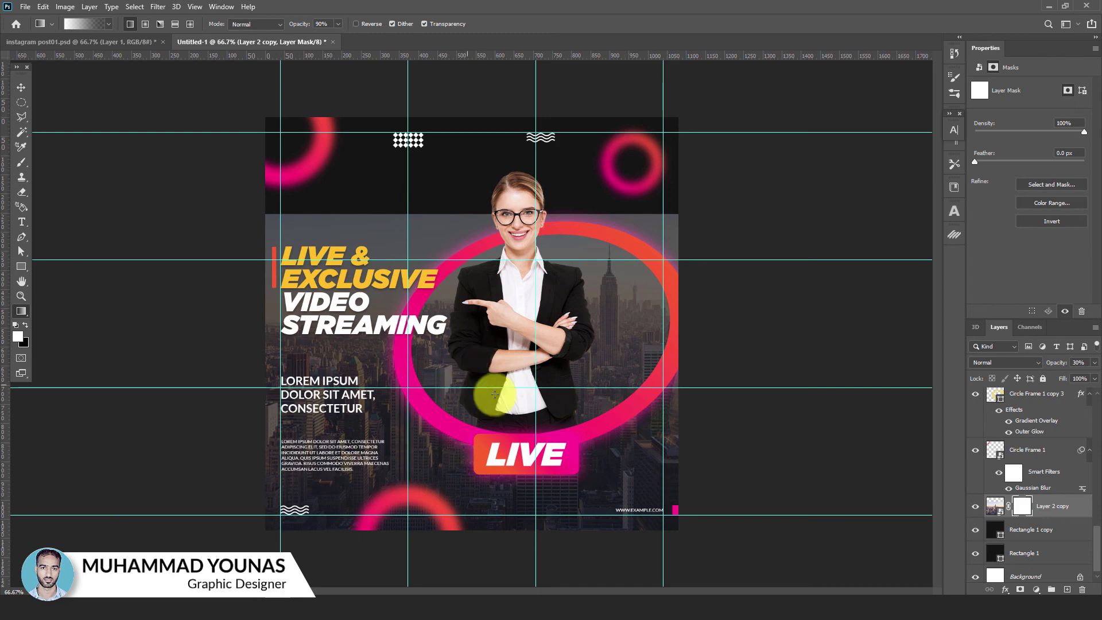
{"action": "left_click_drag", "start_coordinate": [397, 252], "coordinate": [467, 322]}
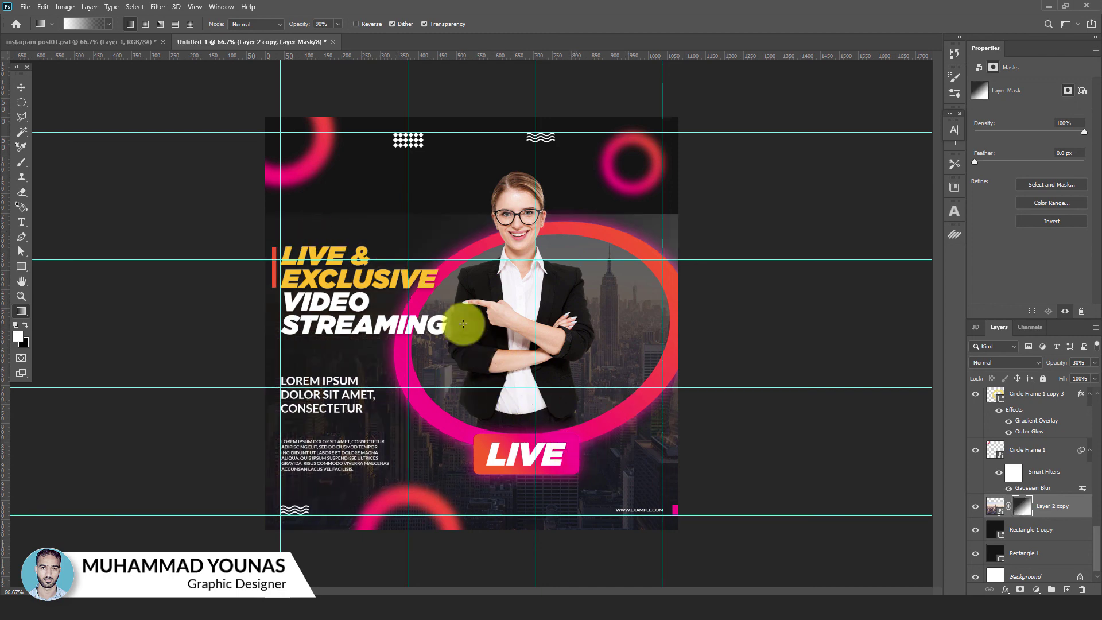
{"action": "left_click_drag", "start_coordinate": [619, 493], "coordinate": [400, 238]}
{"action": "left_click_drag", "start_coordinate": [650, 555], "coordinate": [472, 323]}
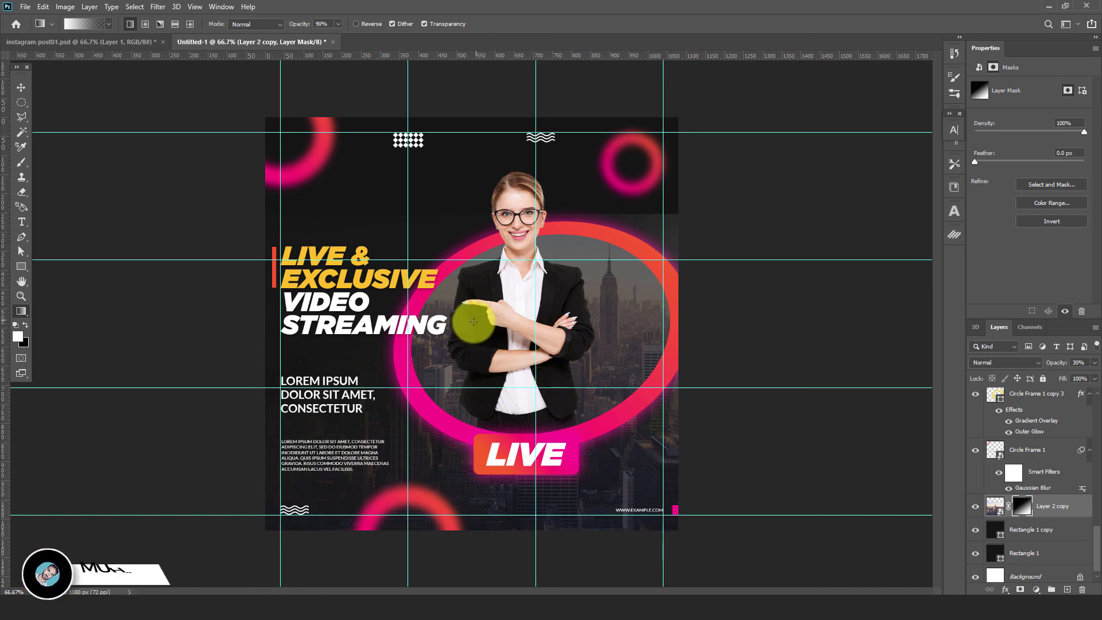
{"action": "left_click_drag", "start_coordinate": [617, 560], "coordinate": [404, 287]}
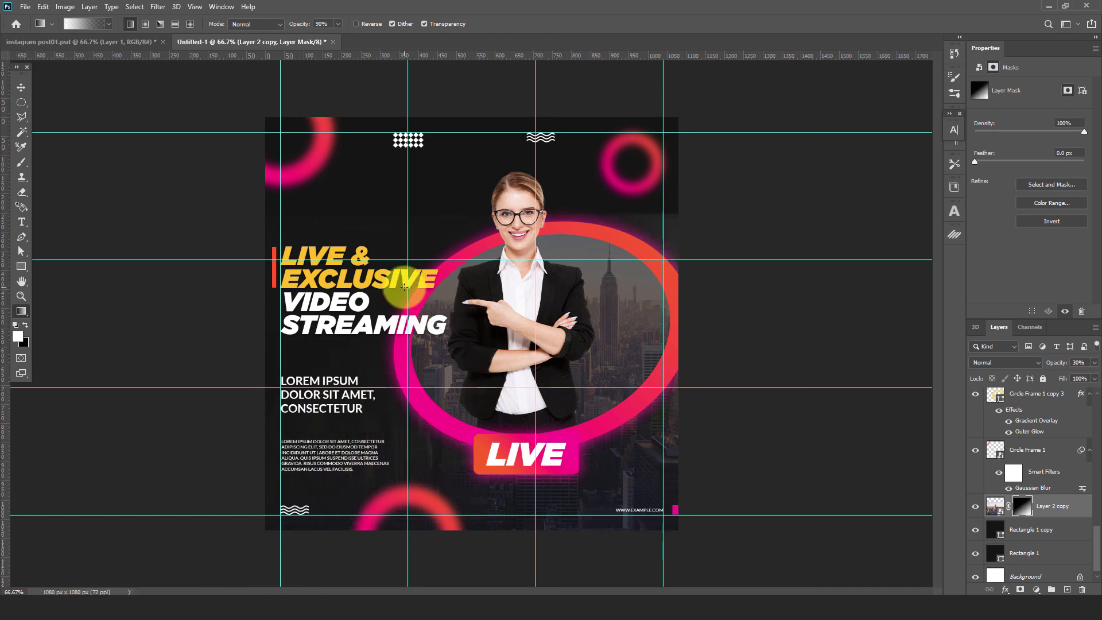
{"action": "left_click_drag", "start_coordinate": [601, 551], "coordinate": [553, 396]}
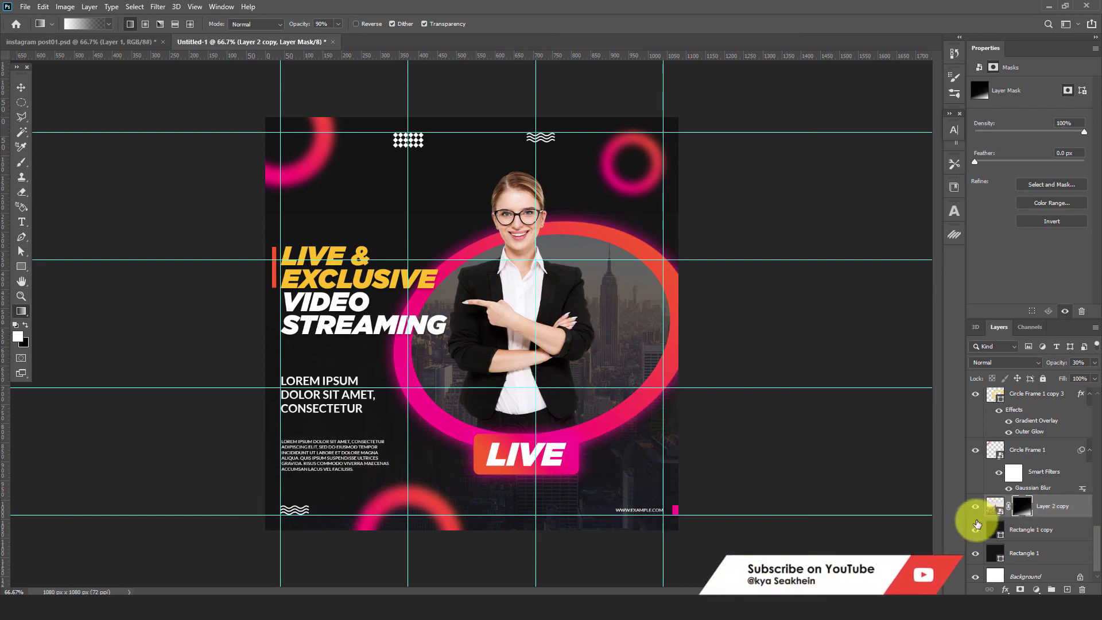
Step: Set the enlarged skyline copy's opacity to 20% and hide the guides with no layer selected
{"action": "left_click", "coordinate": [1067, 366]}
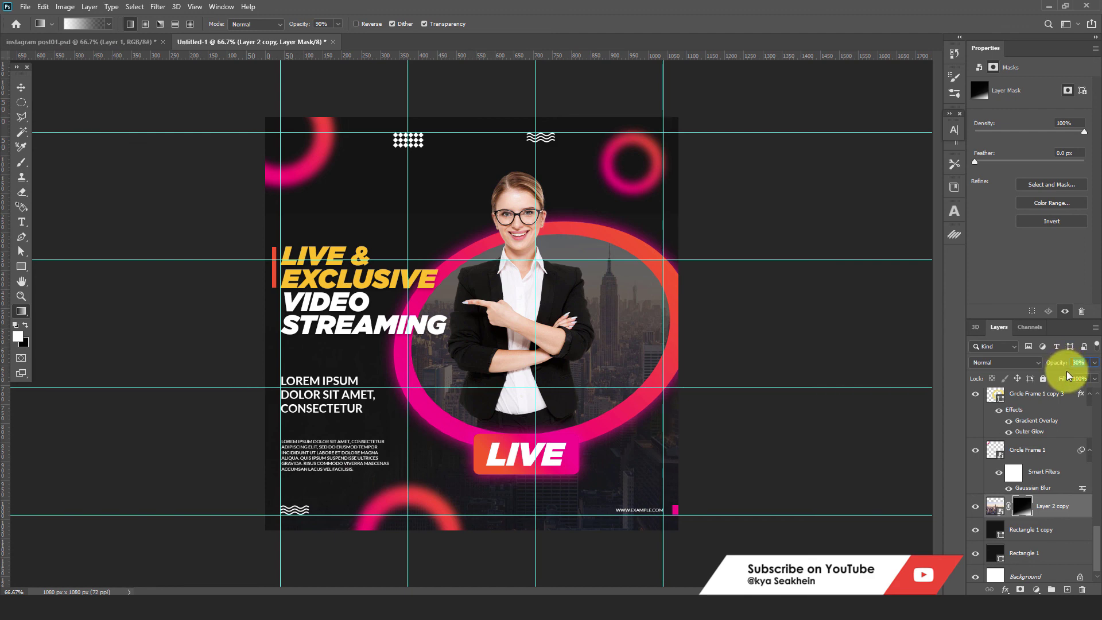
{"action": "type", "text": "20"}
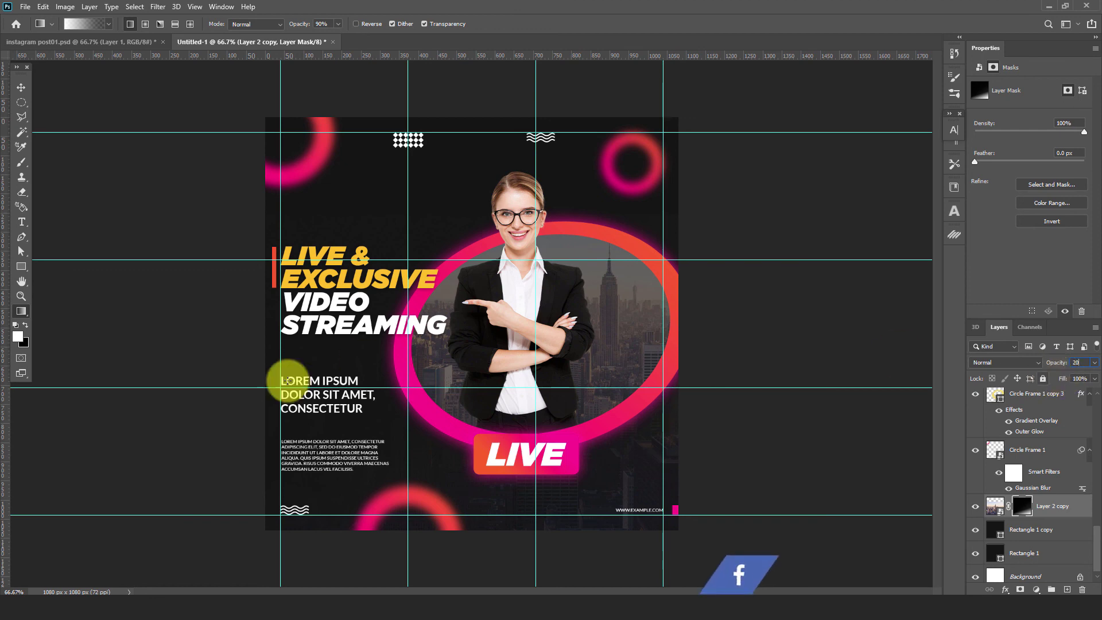
{"action": "left_click", "coordinate": [21, 87]}
{"action": "left_click", "coordinate": [105, 173]}
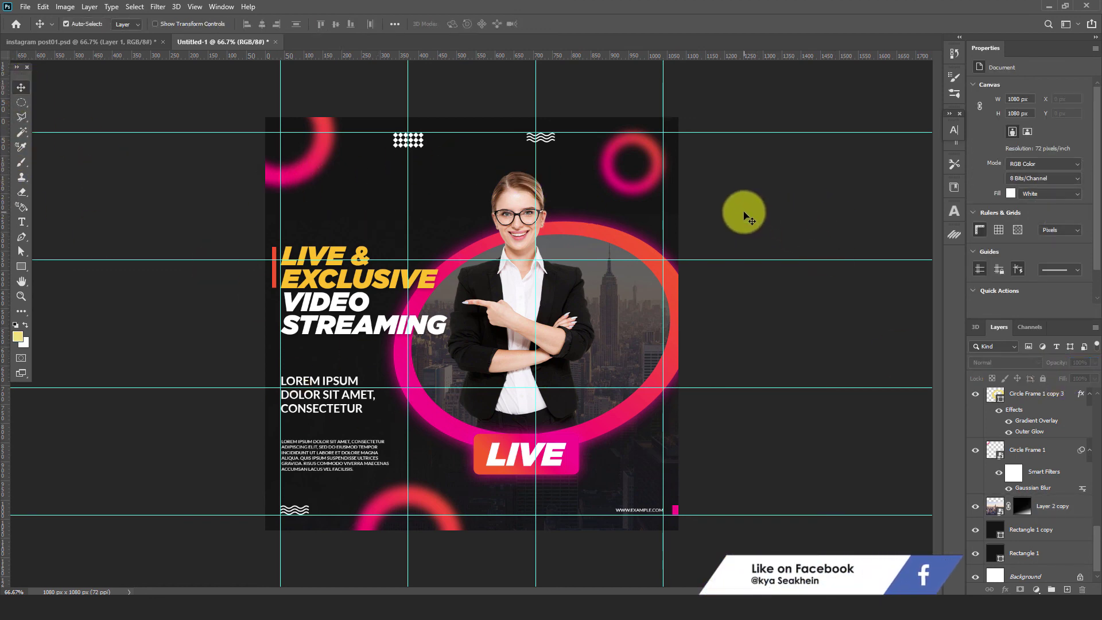
{"action": "key", "text": "ctrl+;"}
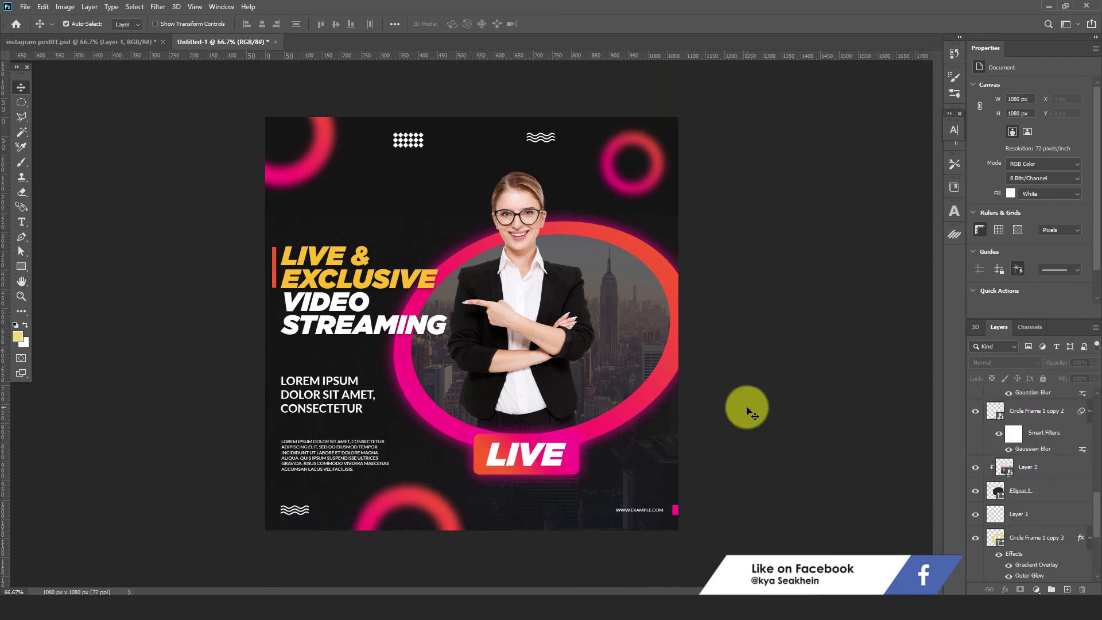